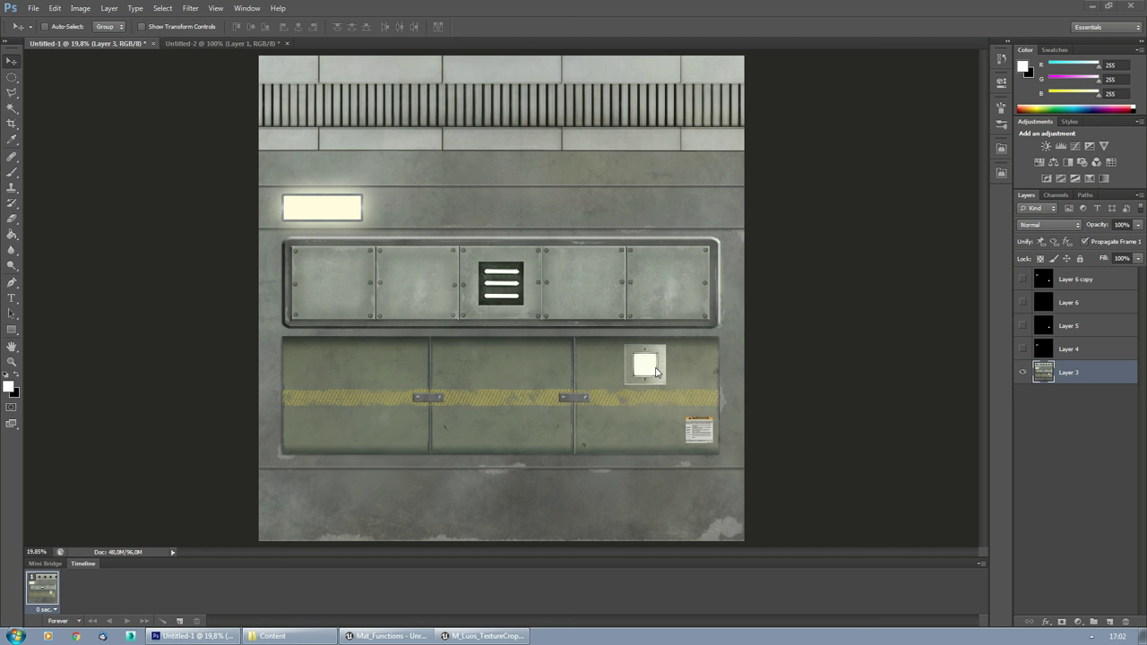
# Step: Examine the emissive mask layers one at a time against the base wall texture by toggling their visibility
pyautogui.click(1022, 279)
pyautogui.click(1042, 281)
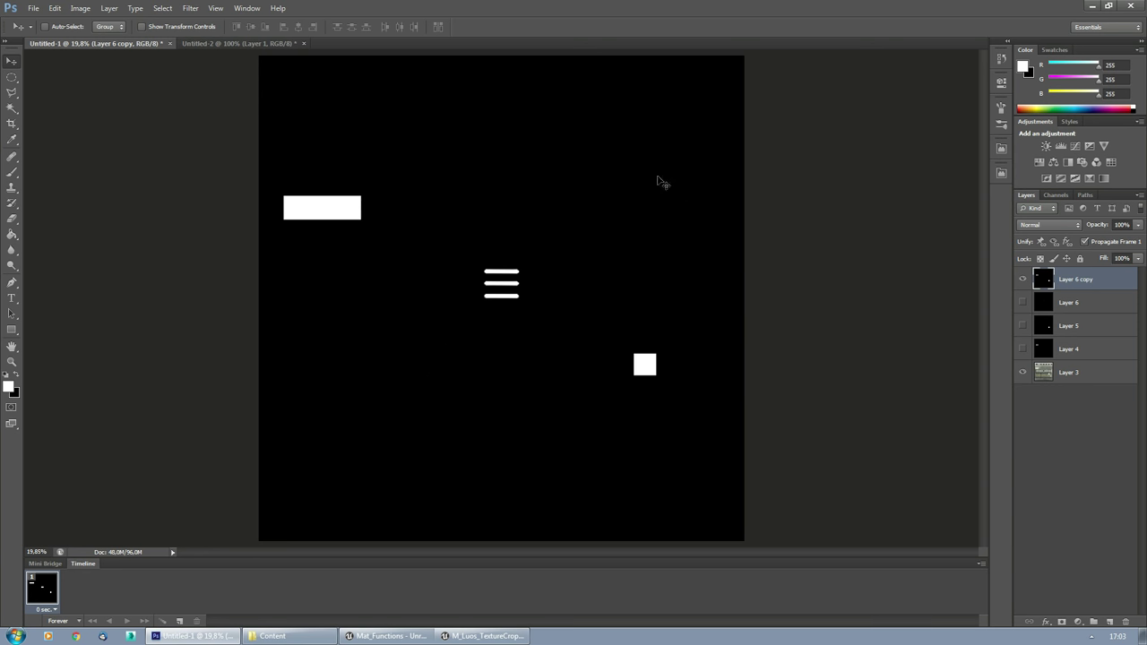
pyautogui.click(1022, 279)
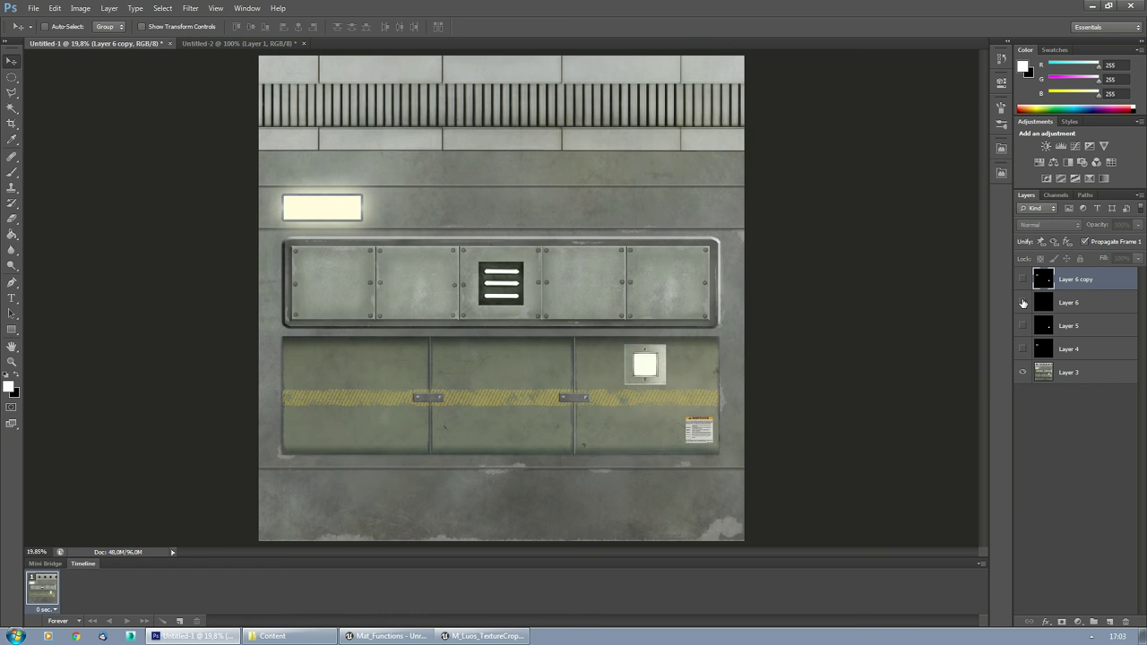
pyautogui.click(1022, 304)
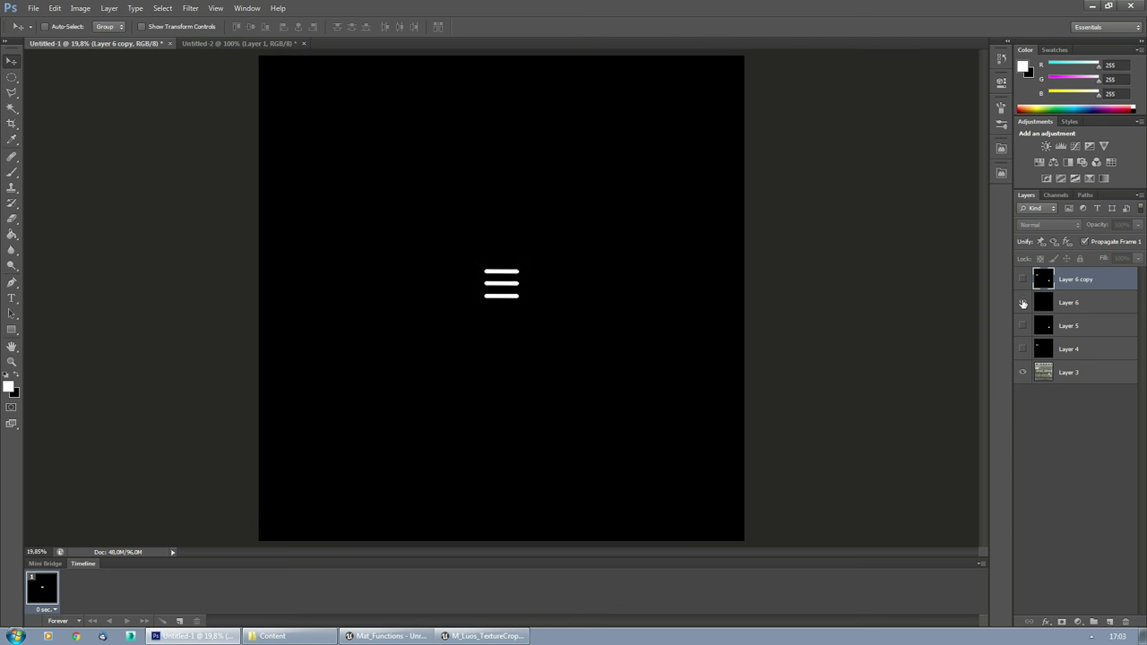
pyautogui.click(1022, 303)
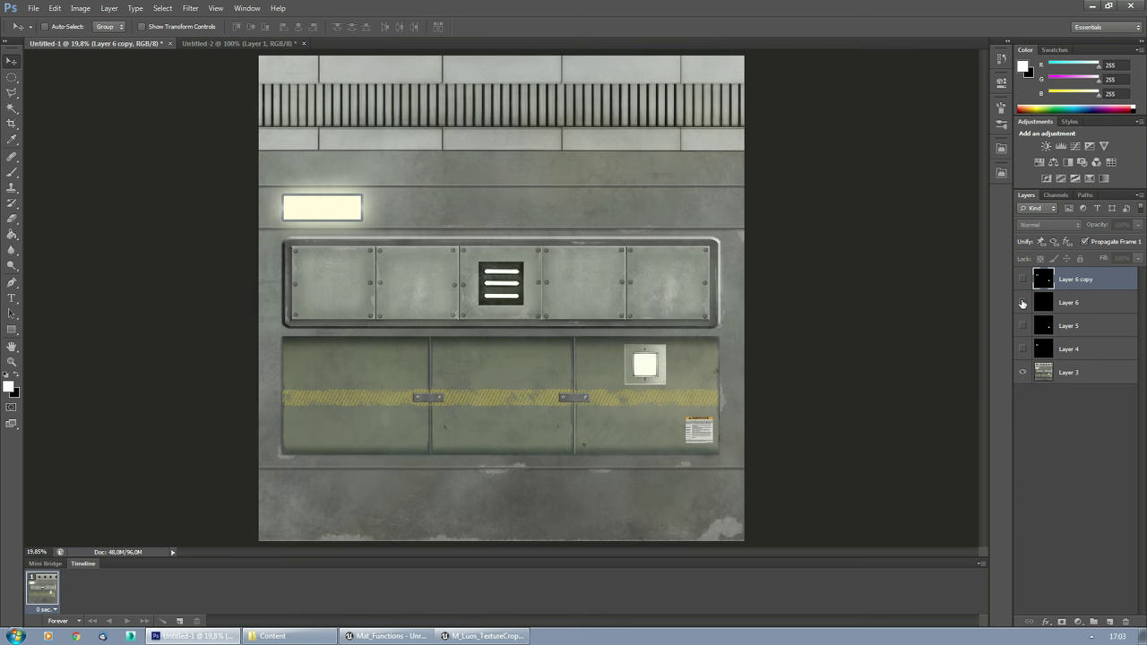
pyautogui.click(1022, 326)
pyautogui.click(1022, 326)
pyautogui.click(1023, 348)
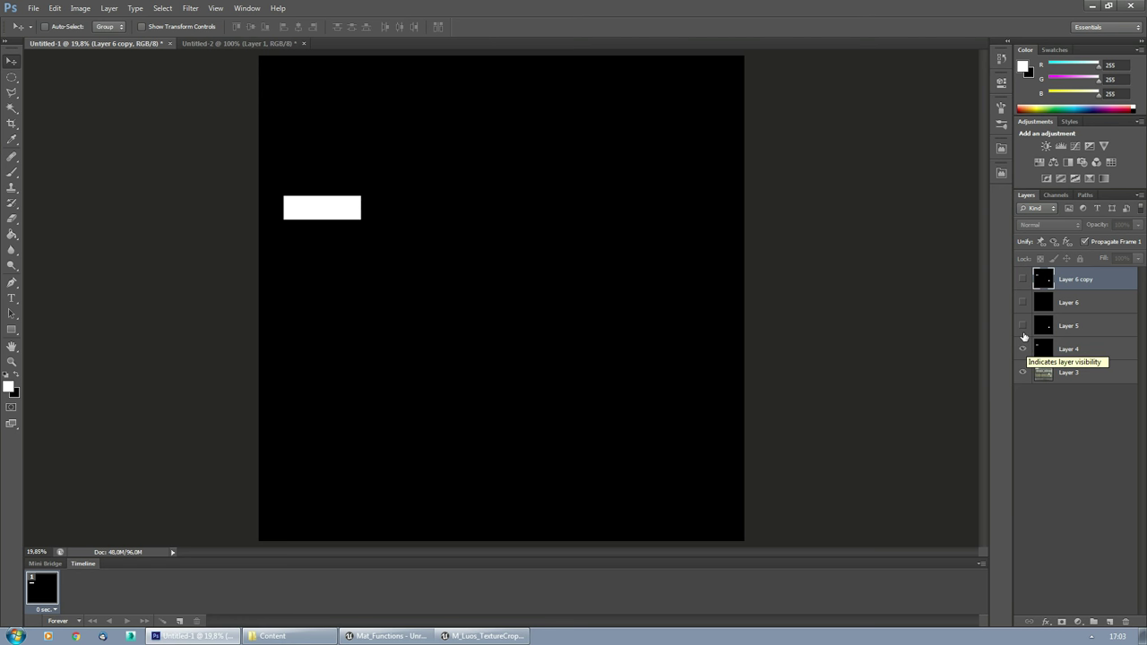
pyautogui.click(1022, 326)
pyautogui.click(1022, 303)
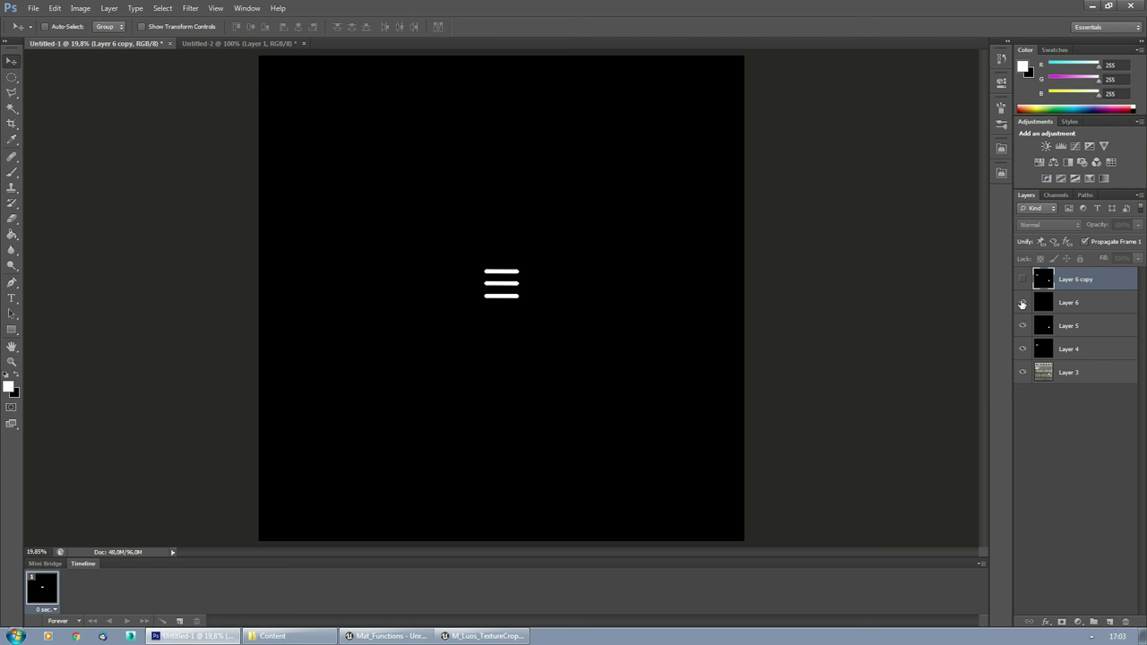
pyautogui.click(1022, 303)
pyautogui.click(1022, 326)
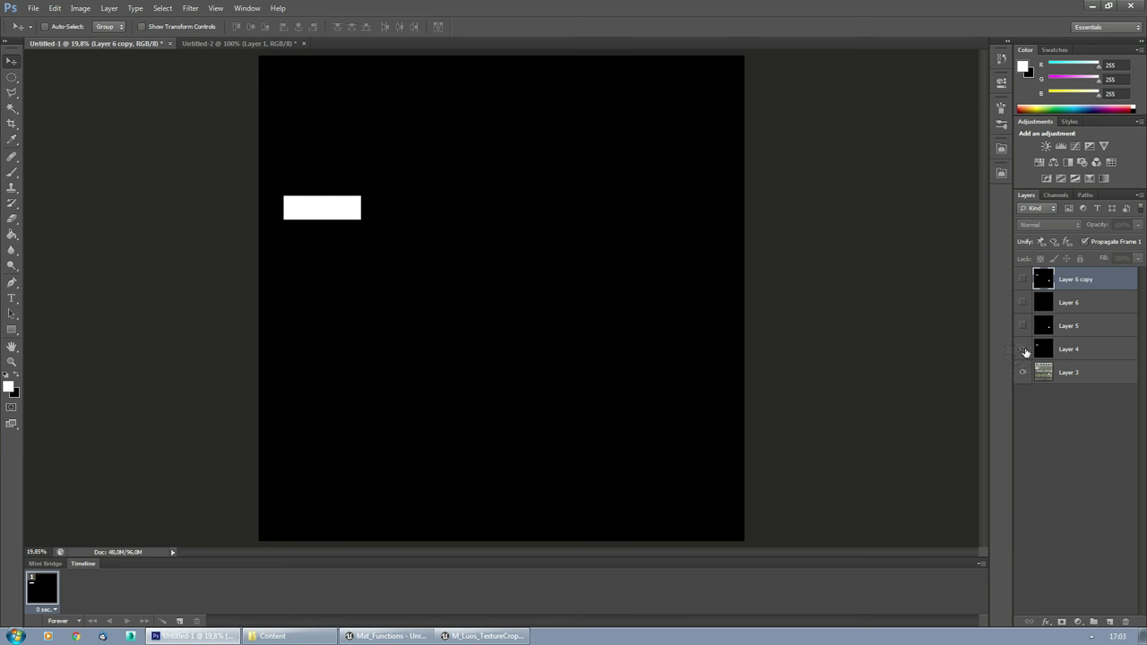
pyautogui.click(1022, 348)
pyautogui.click(1022, 280)
pyautogui.click(1022, 280)
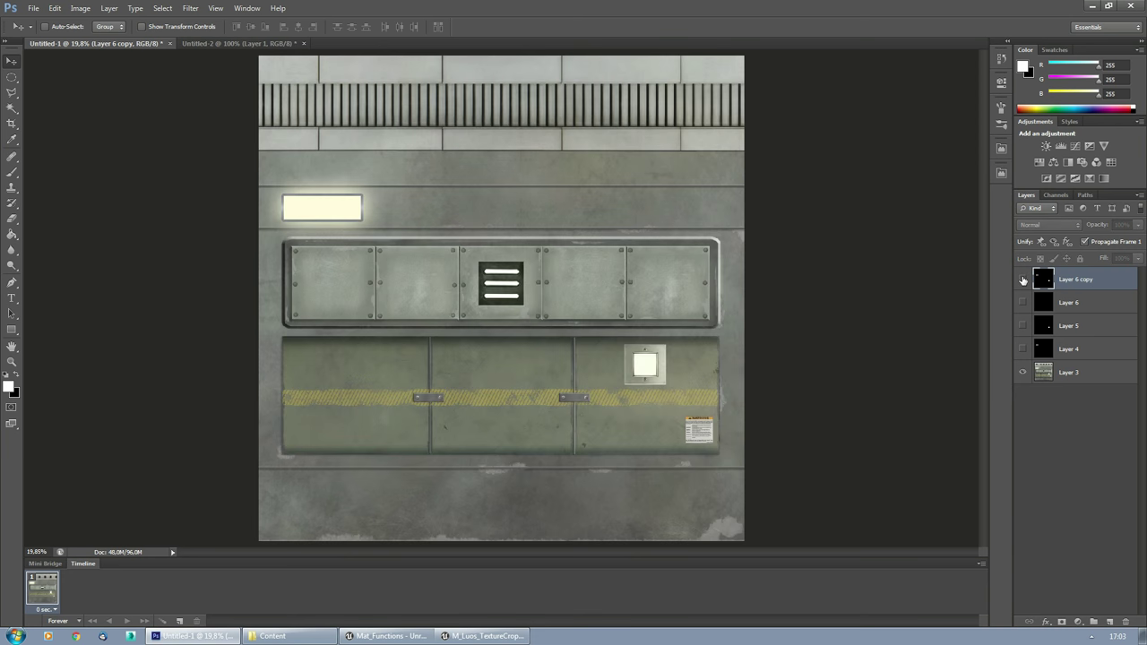
pyautogui.click(248, 8)
pyautogui.moveTo(275, 49)
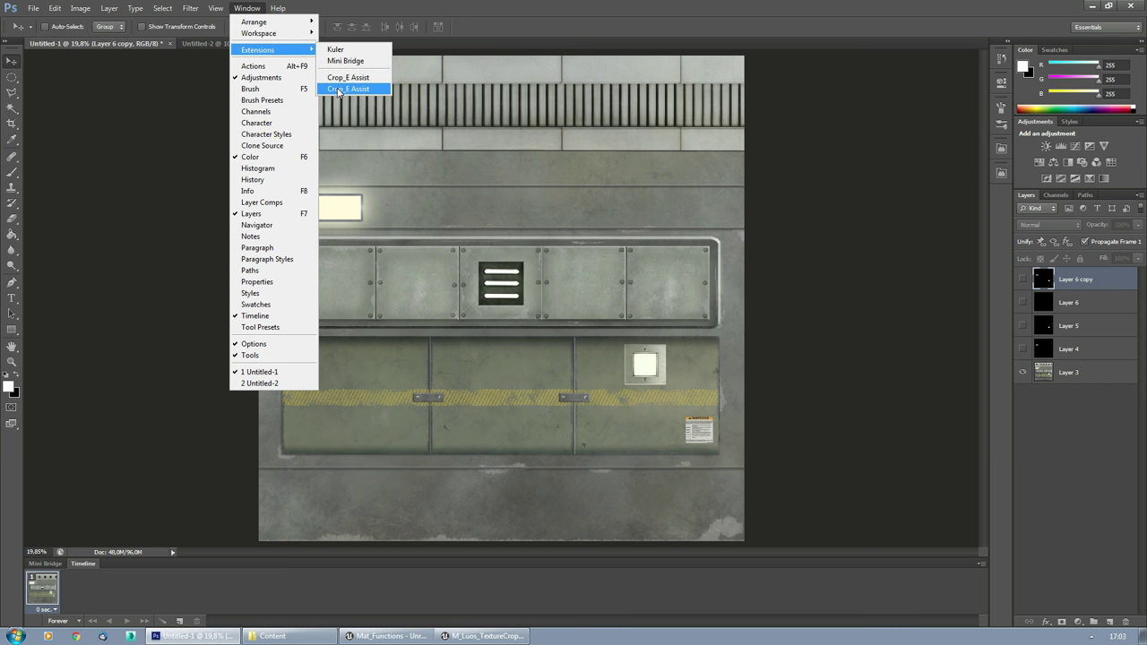
pyautogui.click(801, 258)
# Step: Switch to the M_Luos_TextureCropper material in Unreal Editor, nudge the TextureCropping node sideways, and inspect the Luos_textureCropper node
pyautogui.click(474, 637)
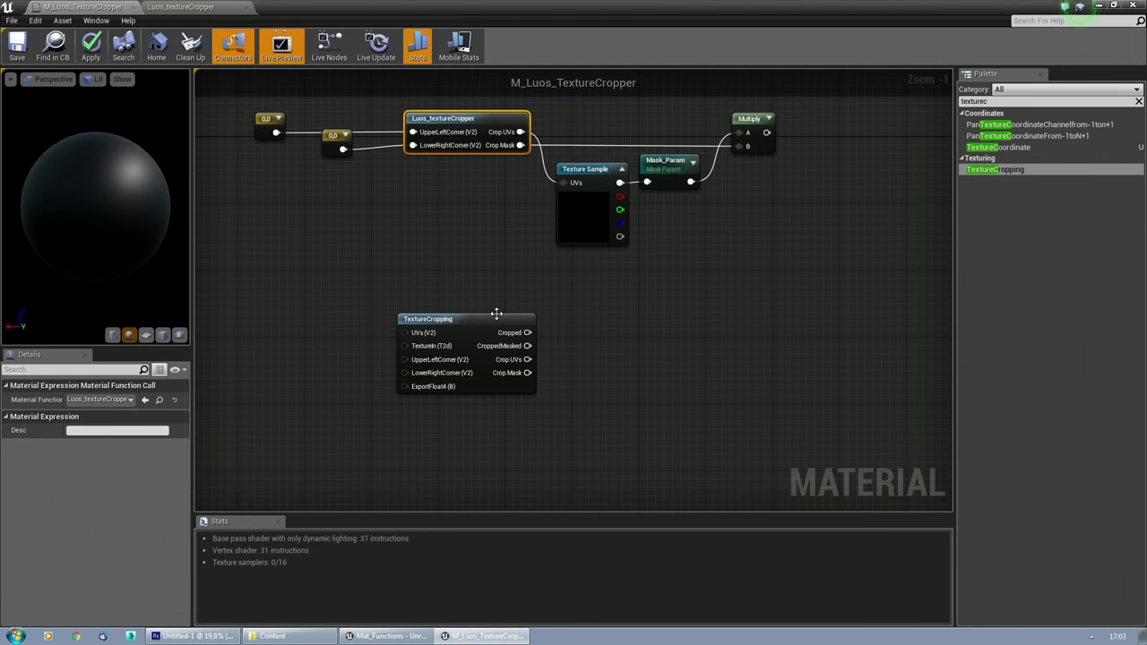
pyautogui.moveTo(480, 317); pyautogui.dragTo(521, 317)
pyautogui.moveTo(446, 212); pyautogui.dragTo(422, 264, button='right')
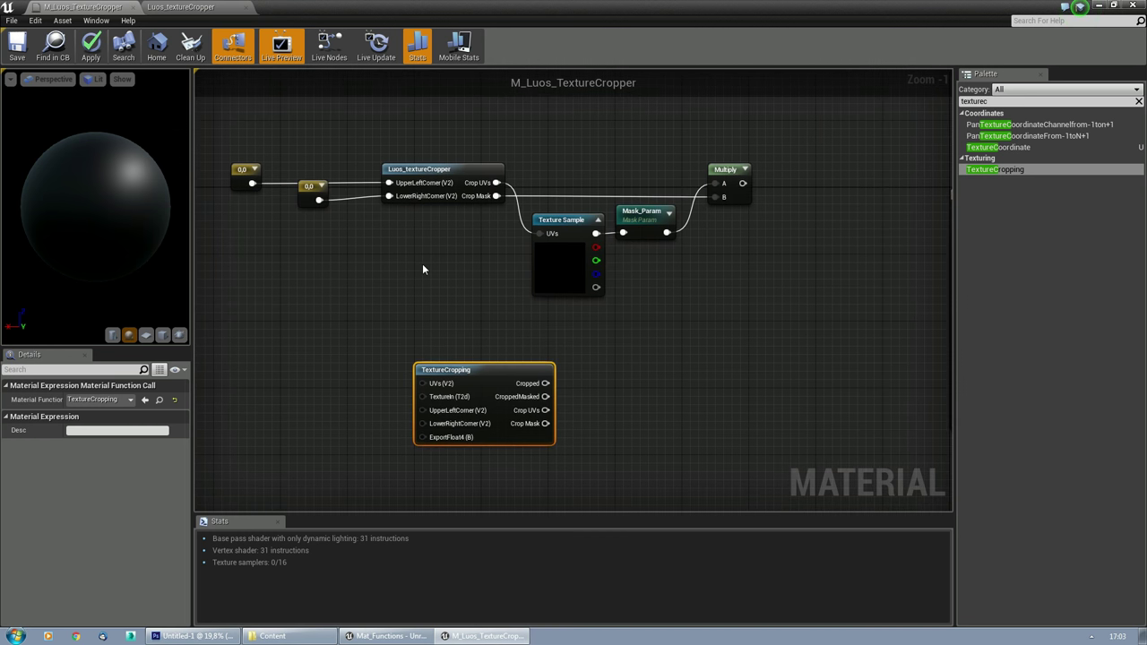
pyautogui.click(431, 166)
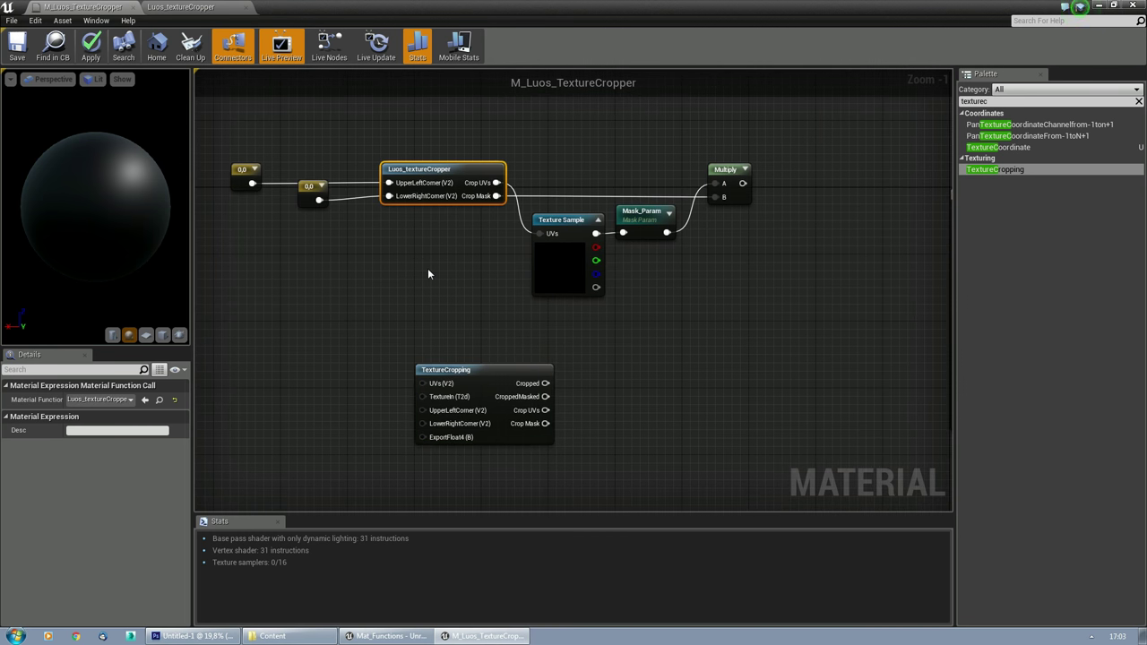
pyautogui.moveTo(480, 292); pyautogui.dragTo(517, 306, button='right')
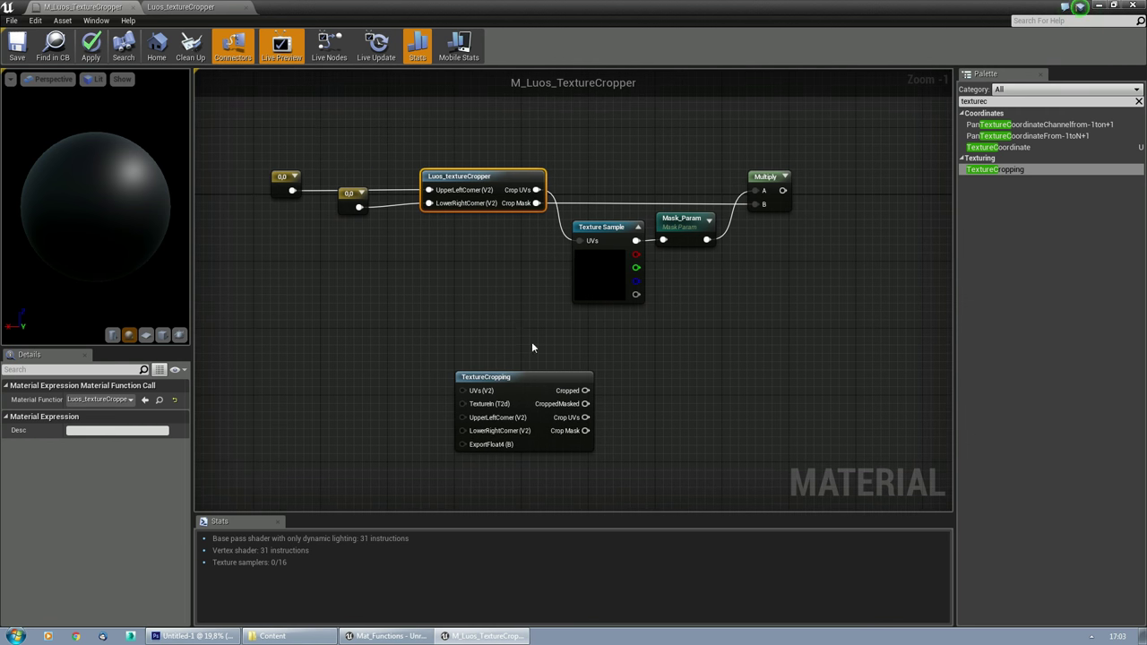
pyautogui.moveTo(533, 348); pyautogui.dragTo(516, 307, button='right')
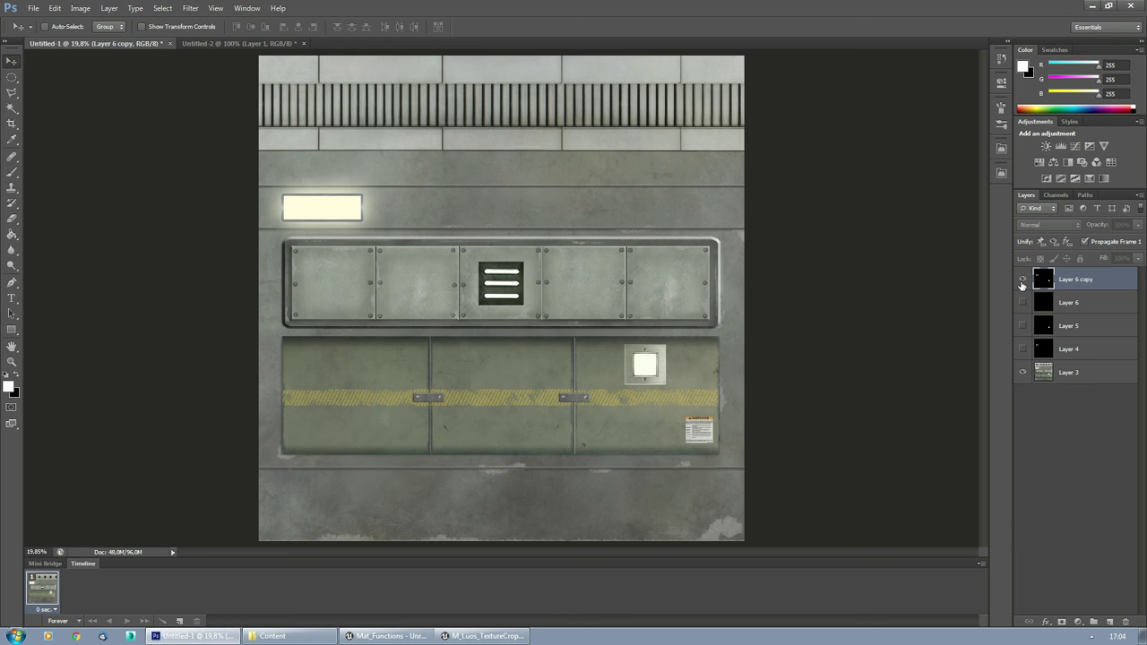
# Step: Make Layer 6, Layer 5 and Layer 4 visible and delete the combined mask layer, Layer 6 copy
pyautogui.click(1022, 280)
pyautogui.click(1023, 281)
pyautogui.moveTo(1022, 304); pyautogui.dragTo(1024, 354)
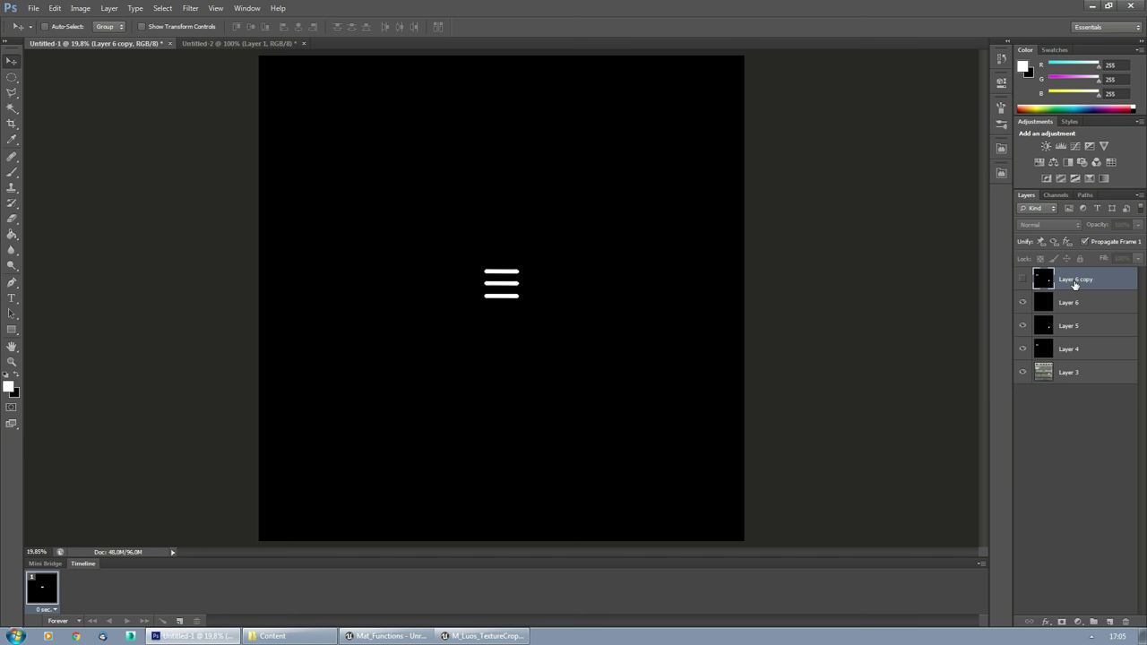
pyautogui.press('Delete')
# Step: View the three white bars at 100% and open the Crop_E Assist extension
pyautogui.doubleClick(11, 362)
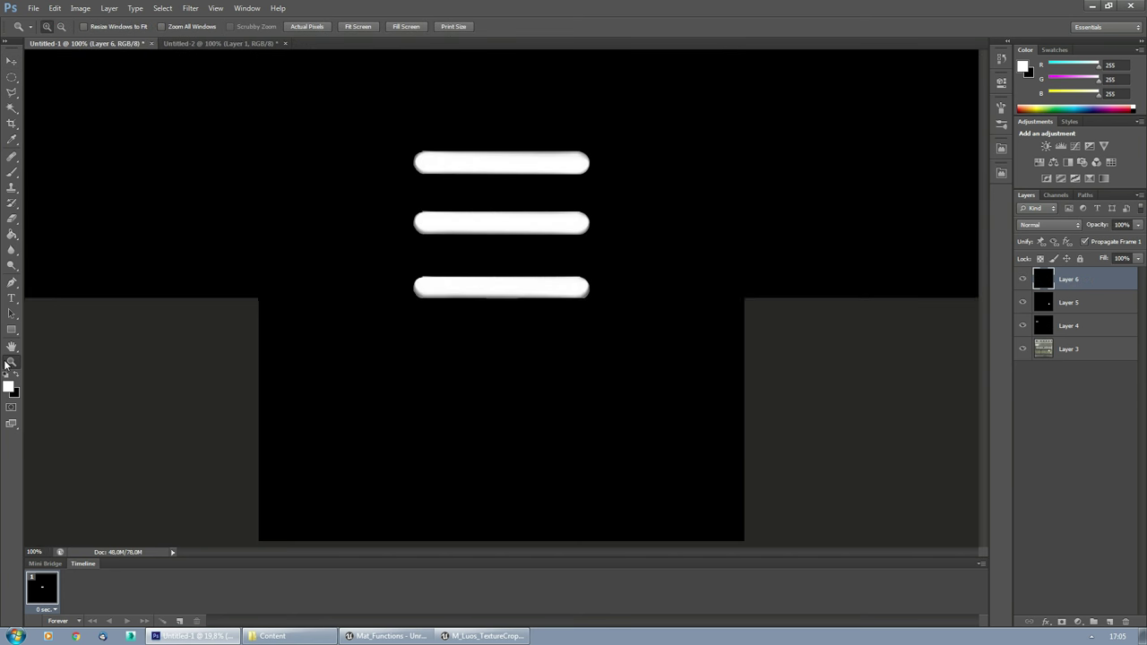
pyautogui.moveTo(445, 233); pyautogui.dragTo(524, 275)
pyautogui.click(247, 9)
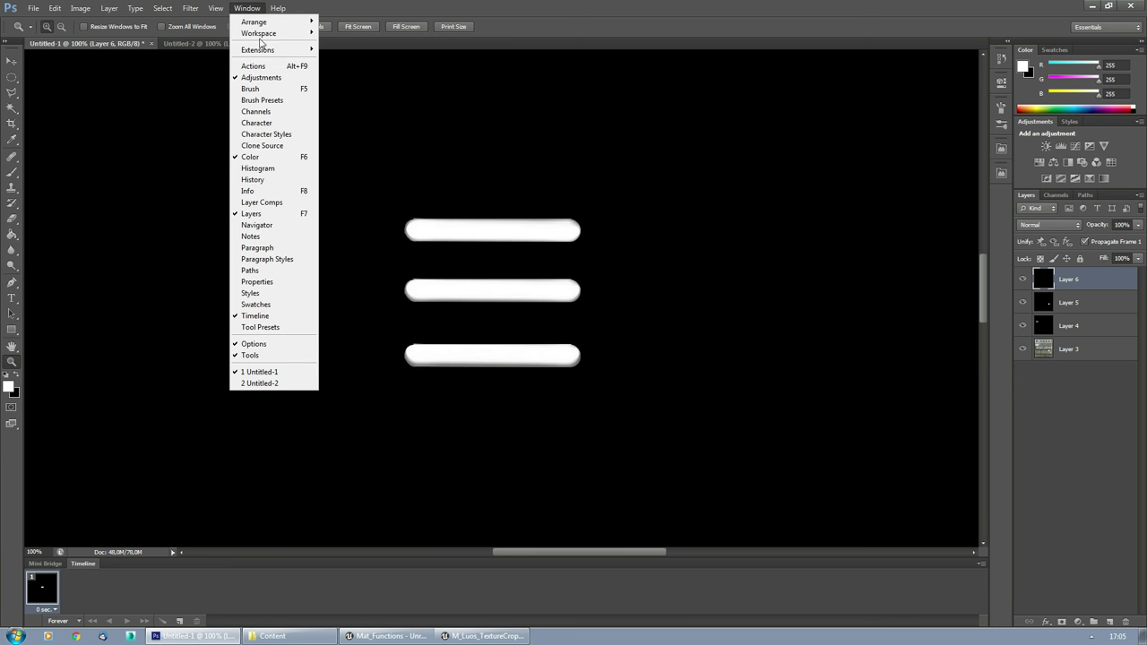
pyautogui.moveTo(268, 50)
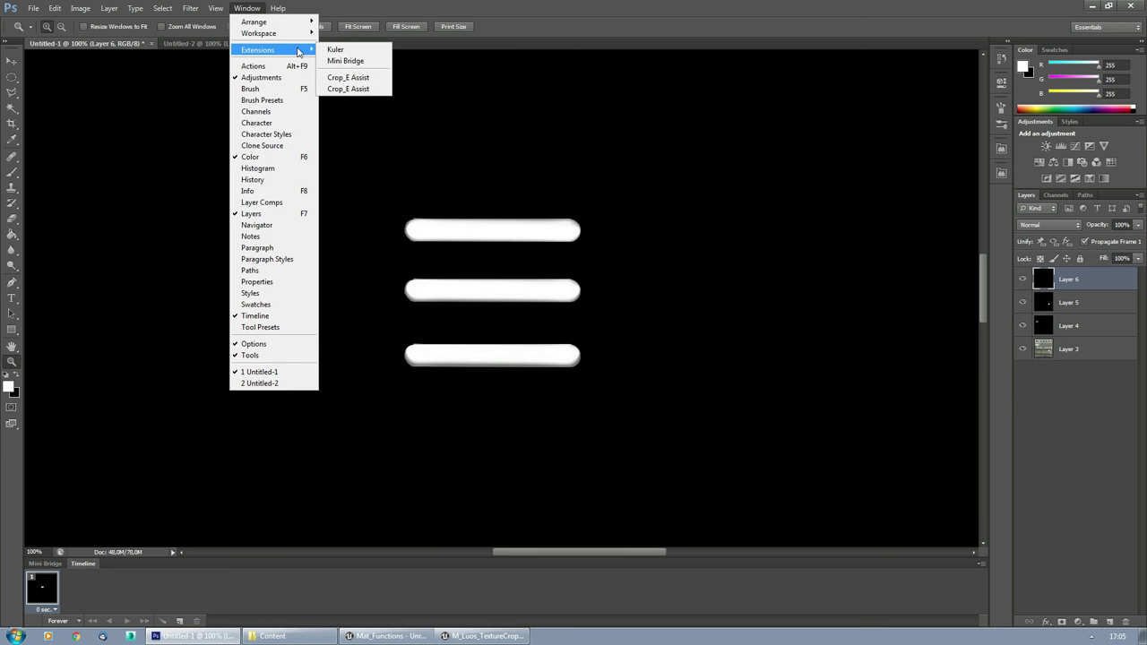
pyautogui.click(357, 90)
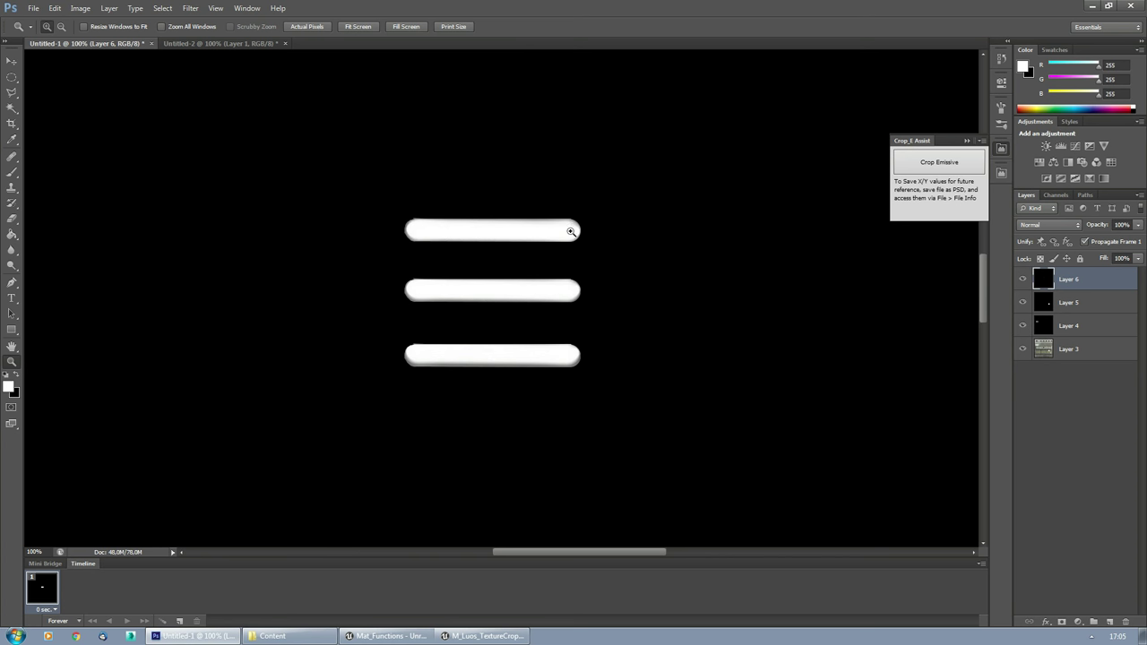
# Step: Select a square area about 317 px wide around the three white bars with the Rectangular Marquee tool and nudge it into place
pyautogui.click(11, 80)
pyautogui.moveTo(11, 80); pyautogui.dragTo(50, 77)
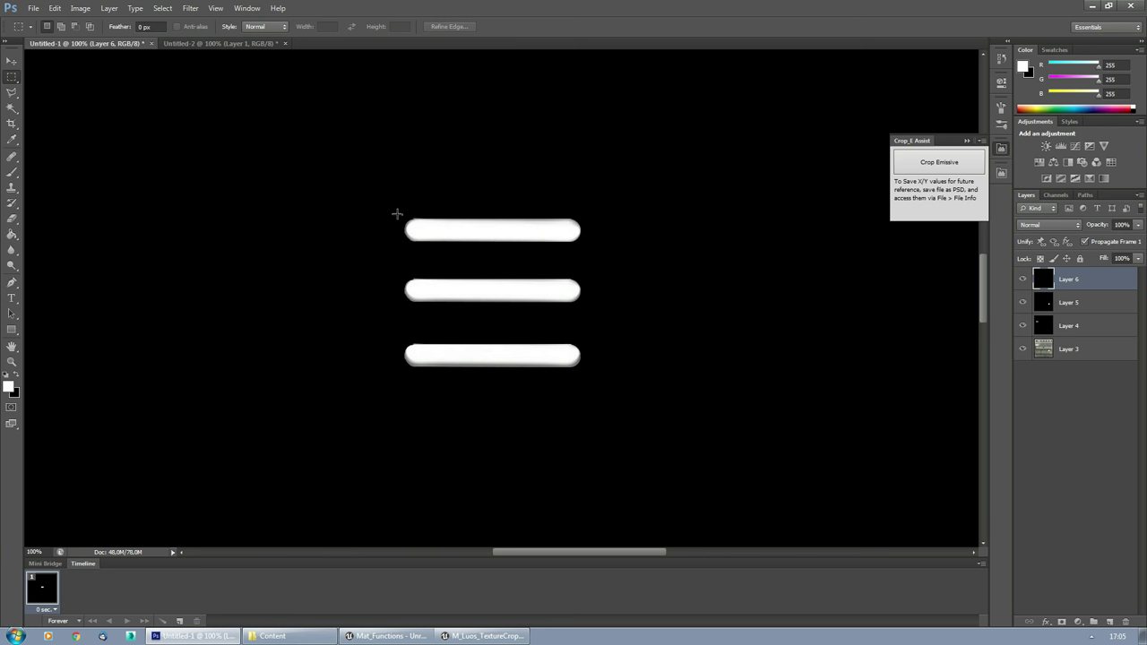
pyautogui.moveTo(397, 213); pyautogui.dragTo(657, 401)
pyautogui.press('Right')
pyautogui.press('Right')
pyautogui.press('Right')
pyautogui.press('Up')
pyautogui.press('Up')
pyautogui.hotkey('shift', 'Up')
pyautogui.hotkey('shift', 'Up')
pyautogui.press('Right')
pyautogui.press('Right')
# Step: Run Crop Emissive on the selection and resize the cropped image to 256 × 256 pixels
pyautogui.click(911, 165)
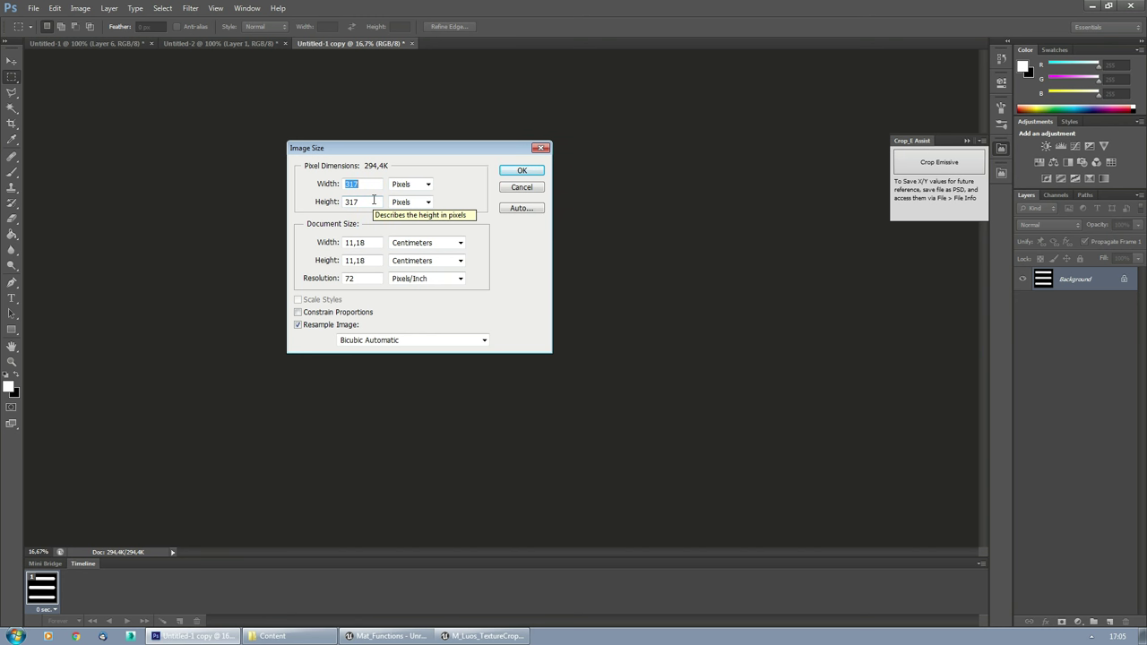
pyautogui.write('256')
pyautogui.press('Tab')
pyautogui.press('Tab')
pyautogui.write('25')
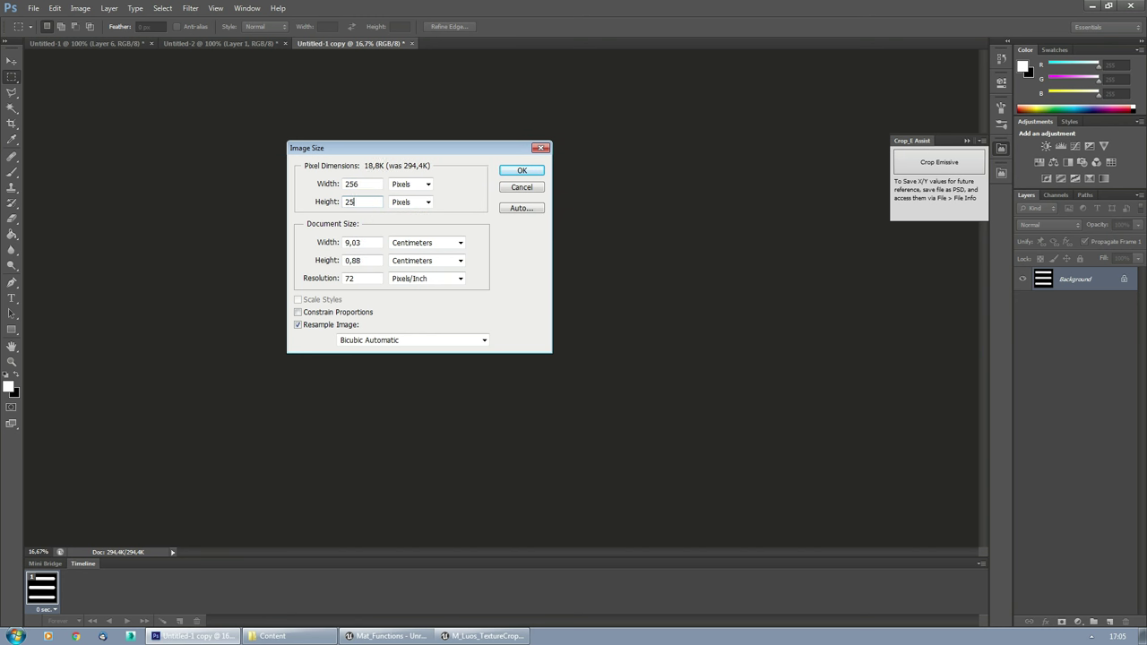
pyautogui.write('6')
pyautogui.click(507, 172)
# Step: Start saving the cropped image under a new name and create a Desktop folder named Crop as the destination
pyautogui.hotkey('ctrl', 'shift', 's')
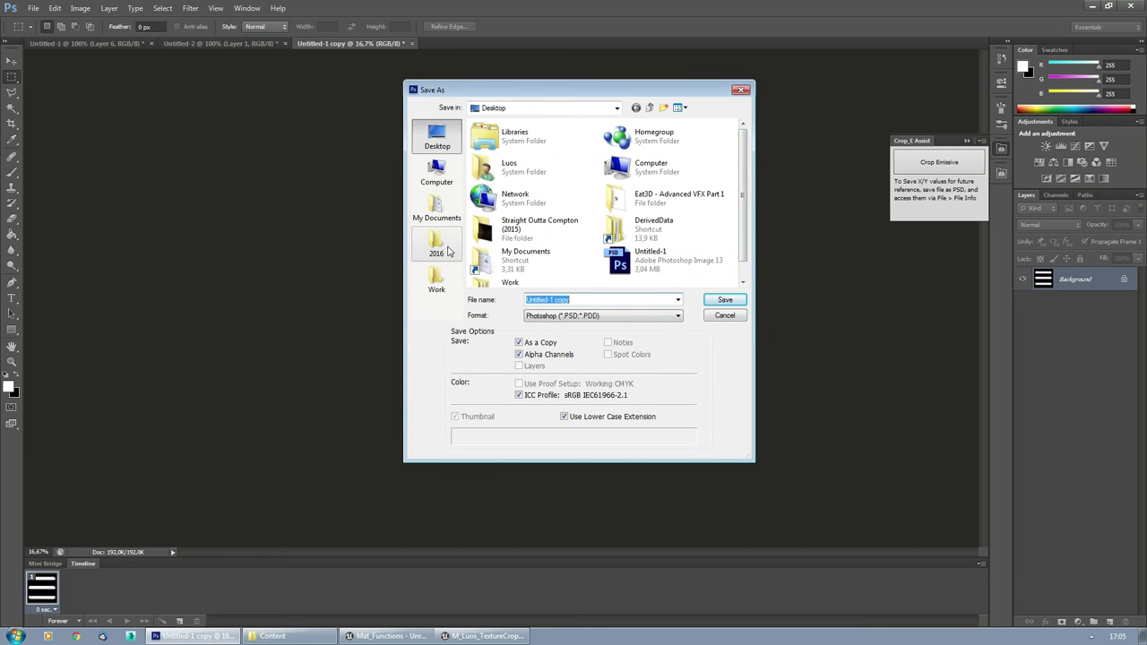
pyautogui.click(608, 290)
pyautogui.rightClick(607, 291)
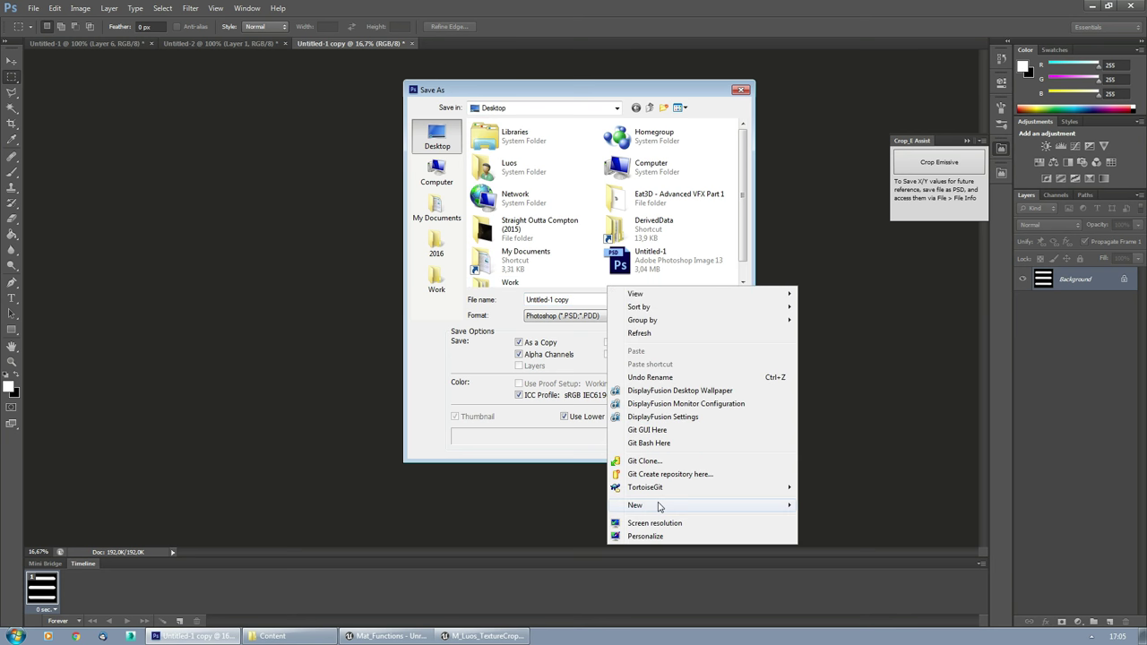
pyautogui.moveTo(658, 507)
pyautogui.click(825, 343)
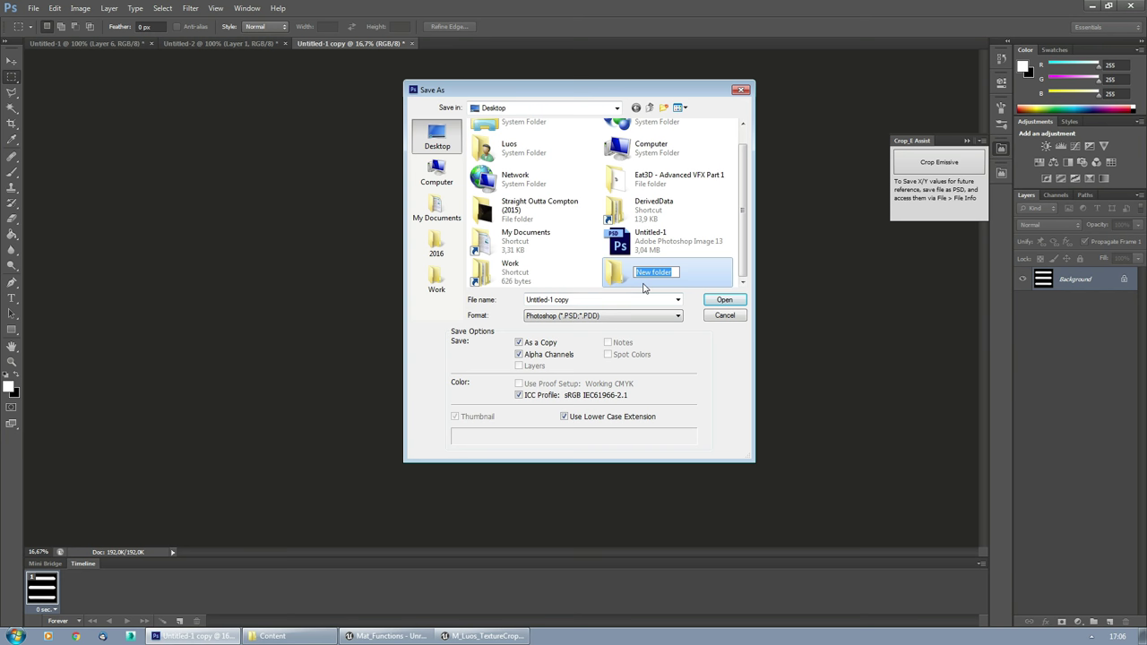
pyautogui.write('Crop')
pyautogui.press('Return')
pyautogui.doubleClick(643, 284)
# Step: Save the cropped image as a PNG named Crop1 with the default PNG options
pyautogui.click(607, 315)
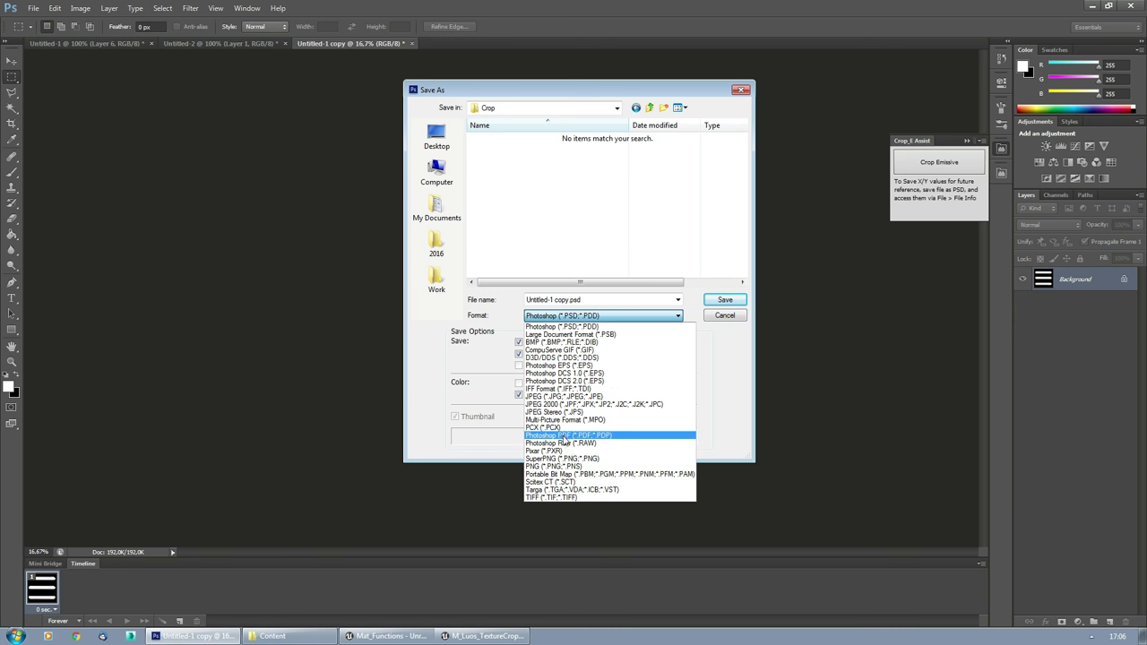
pyautogui.click(560, 466)
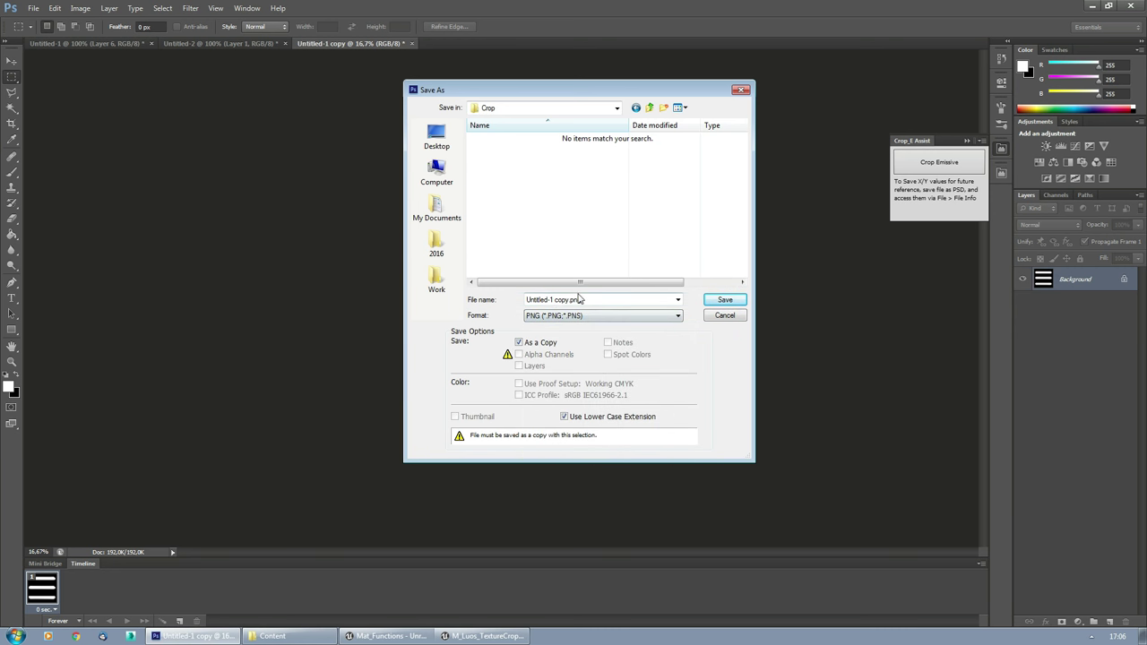
pyautogui.click(589, 300)
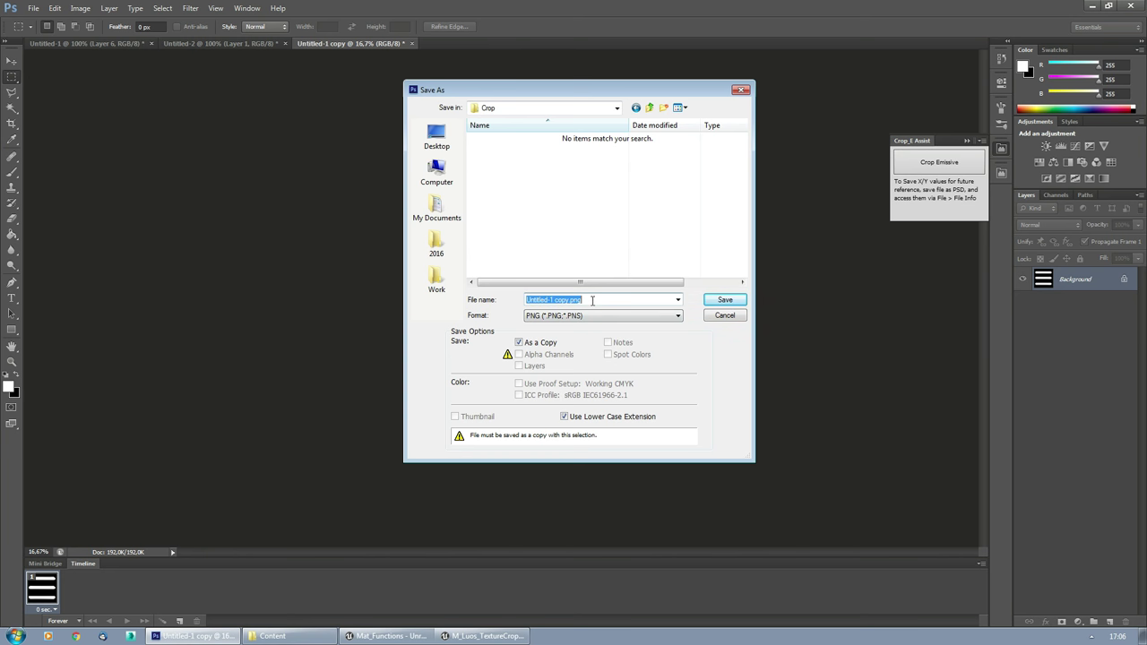
pyautogui.write('Crop1')
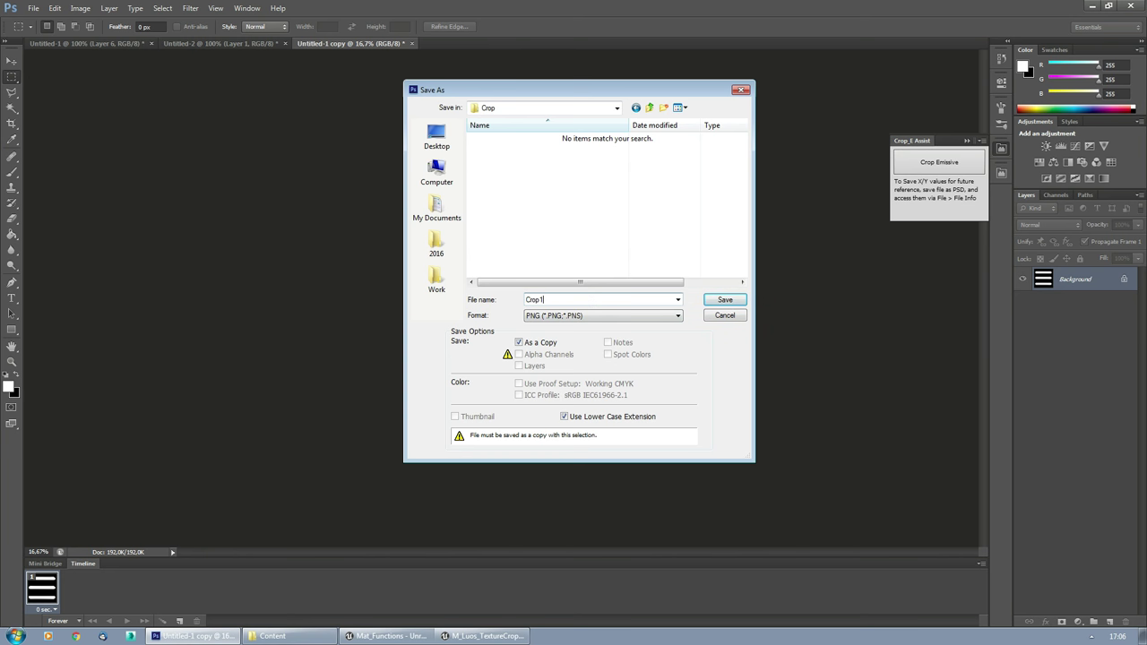
pyautogui.click(721, 301)
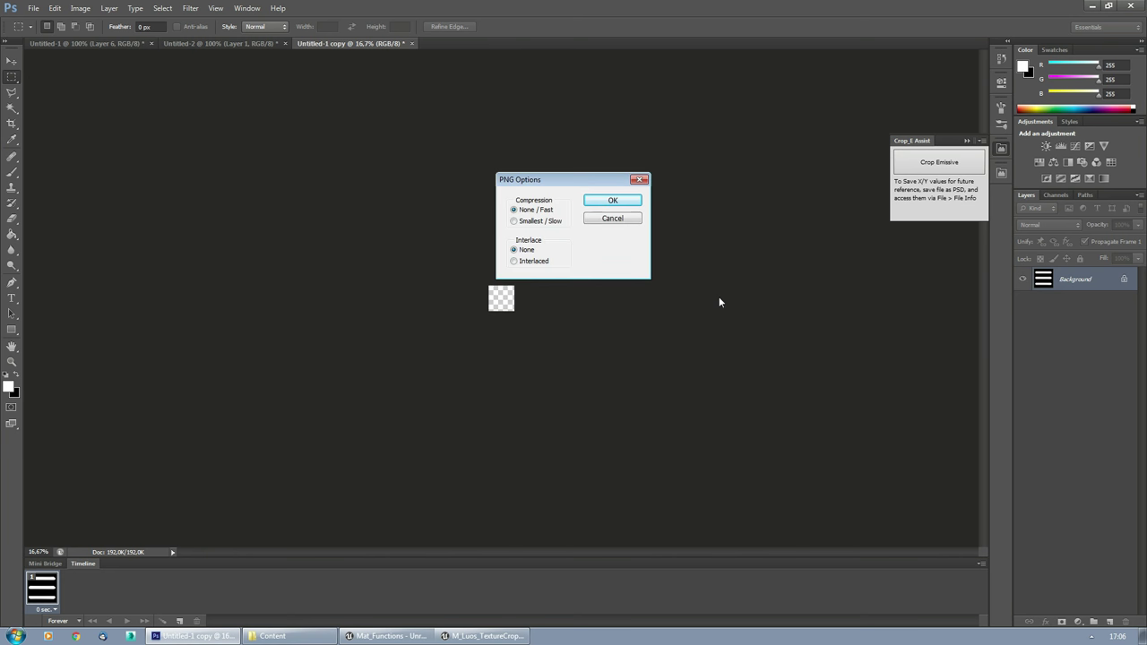
pyautogui.click(611, 200)
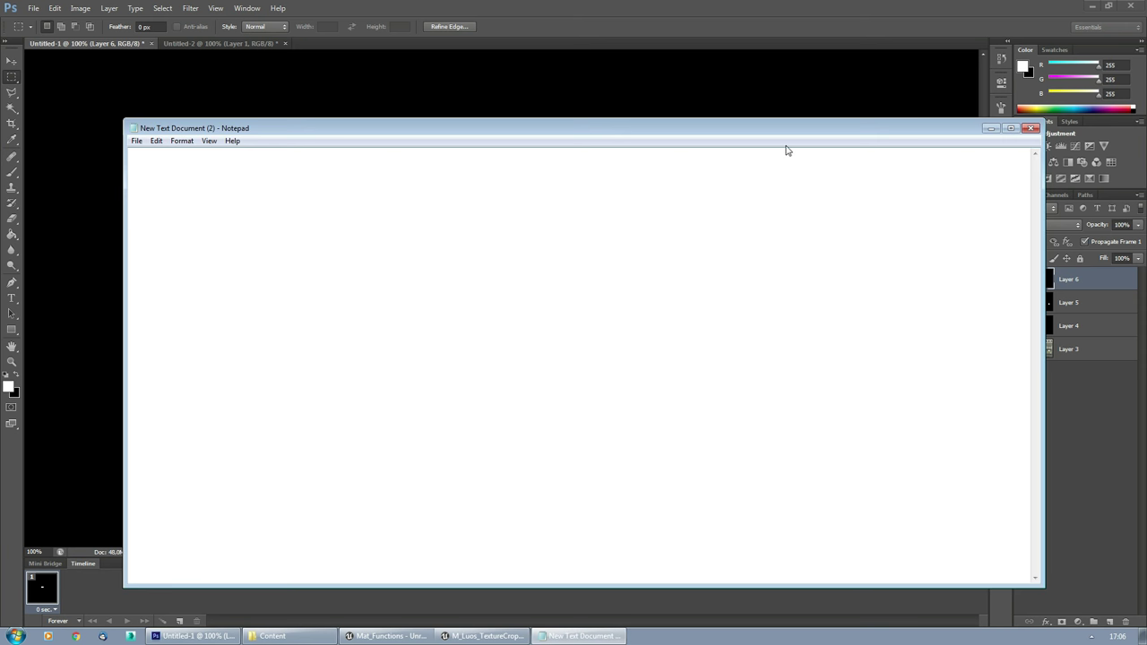
# Step: Move the Notepad window clear of the script alert and note the upper-left X value as crop1, UL: 0.462
pyautogui.moveTo(778, 128); pyautogui.dragTo(925, 260)
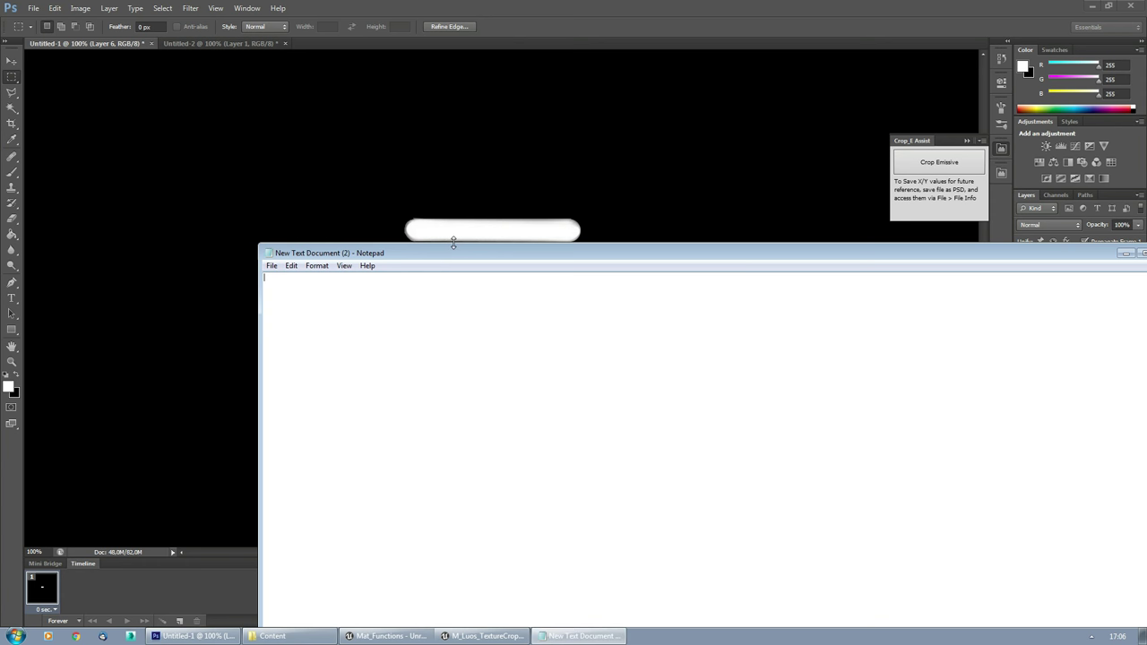
pyautogui.moveTo(453, 255); pyautogui.dragTo(451, 429)
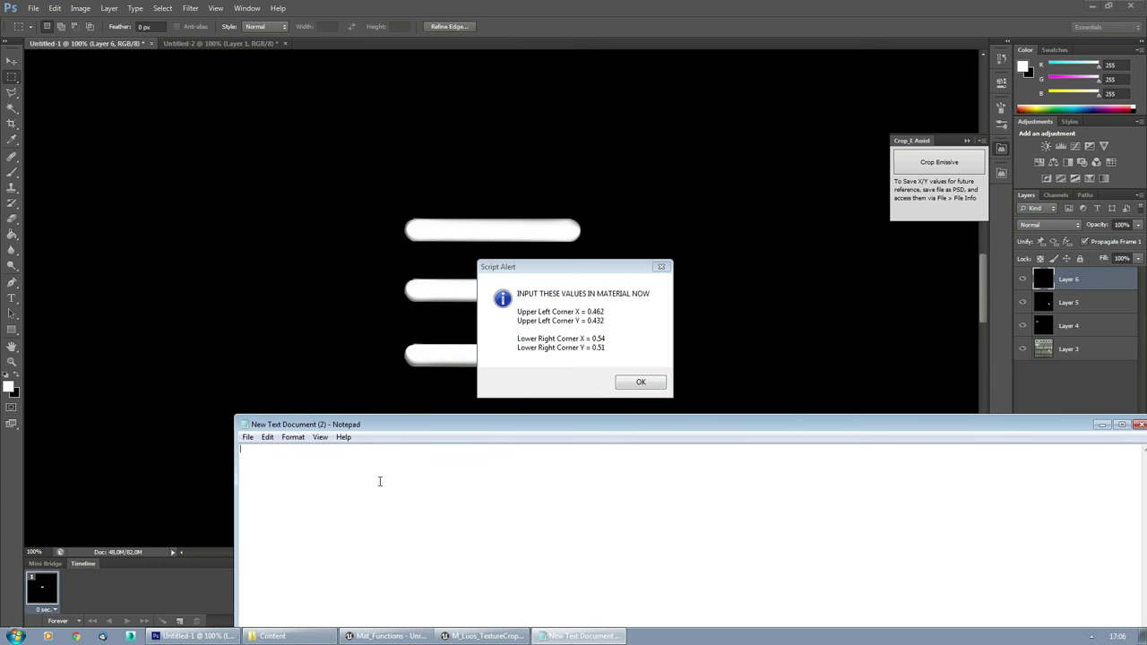
pyautogui.write('crop1')
pyautogui.write('UL')
pyautogui.write(': 0.')
pyautogui.write('4')
pyautogui.write('62')
# Step: Switch to the Unreal material editor and examine the UpperLeftCorner and LowerRightCorner inputs of the Luos_textureCropper node, ending back in Photoshop
pyautogui.click(484, 635)
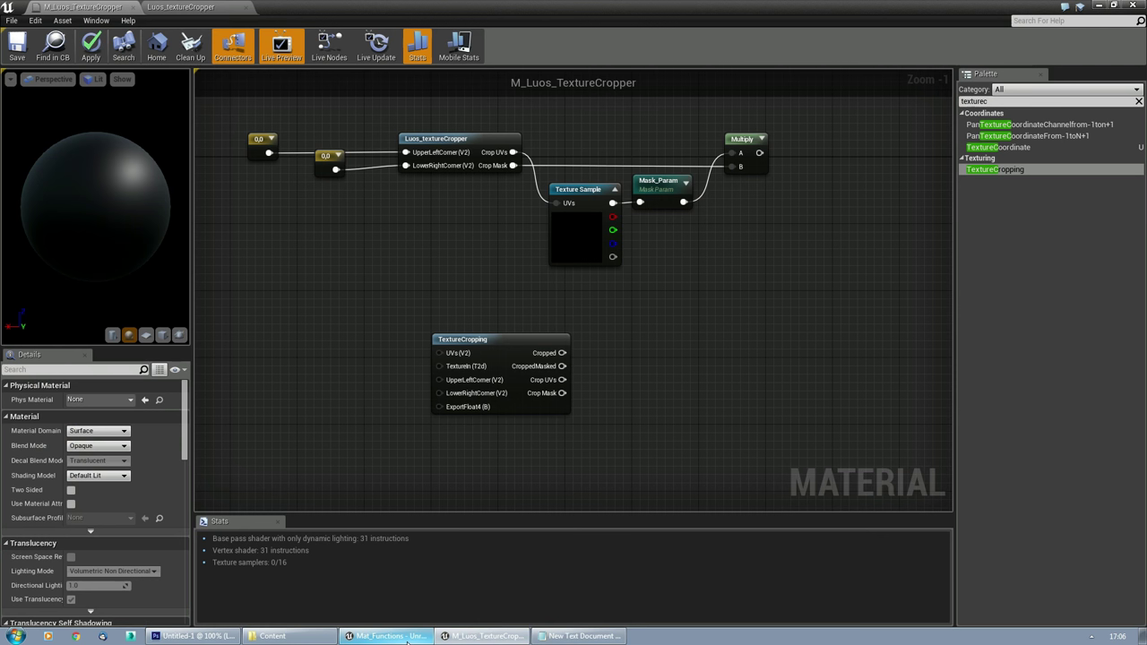
pyautogui.moveTo(474, 107); pyautogui.dragTo(516, 243, button='right')
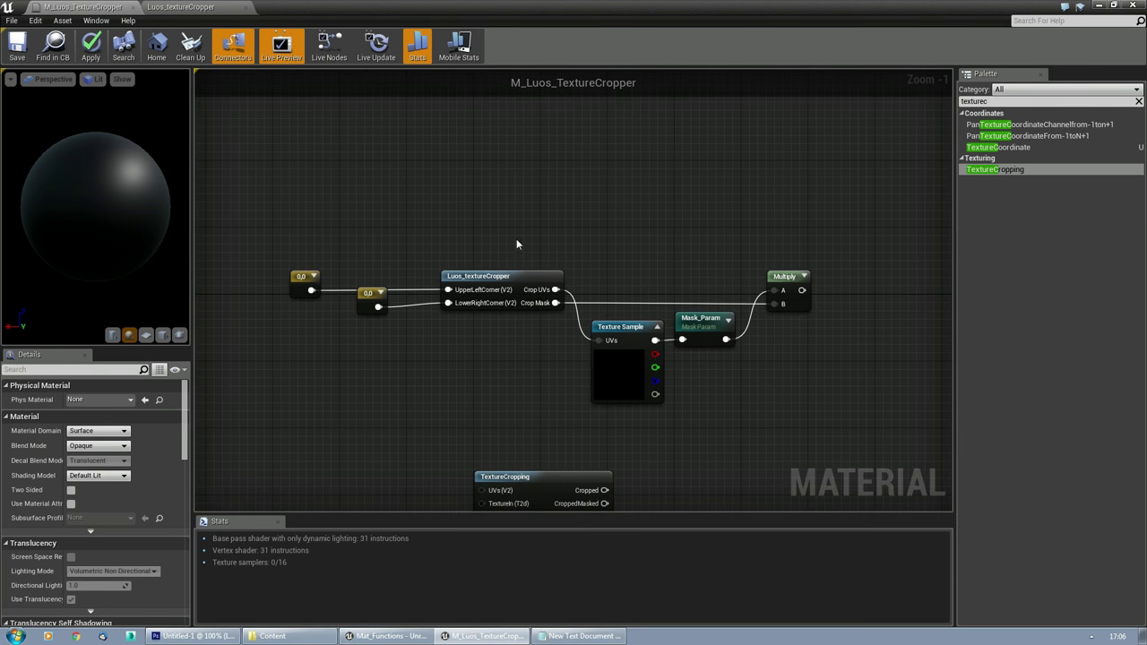
pyautogui.click(463, 276)
pyautogui.moveTo(447, 347); pyautogui.dragTo(447, 321, button='right')
pyautogui.click(275, 240)
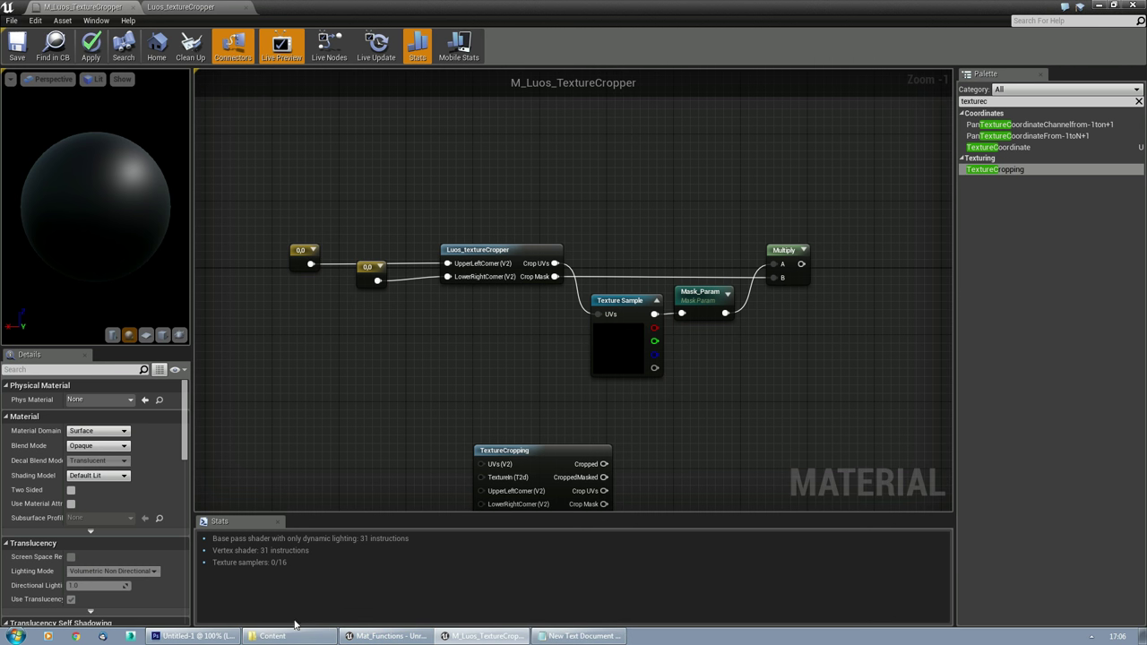
pyautogui.click(221, 638)
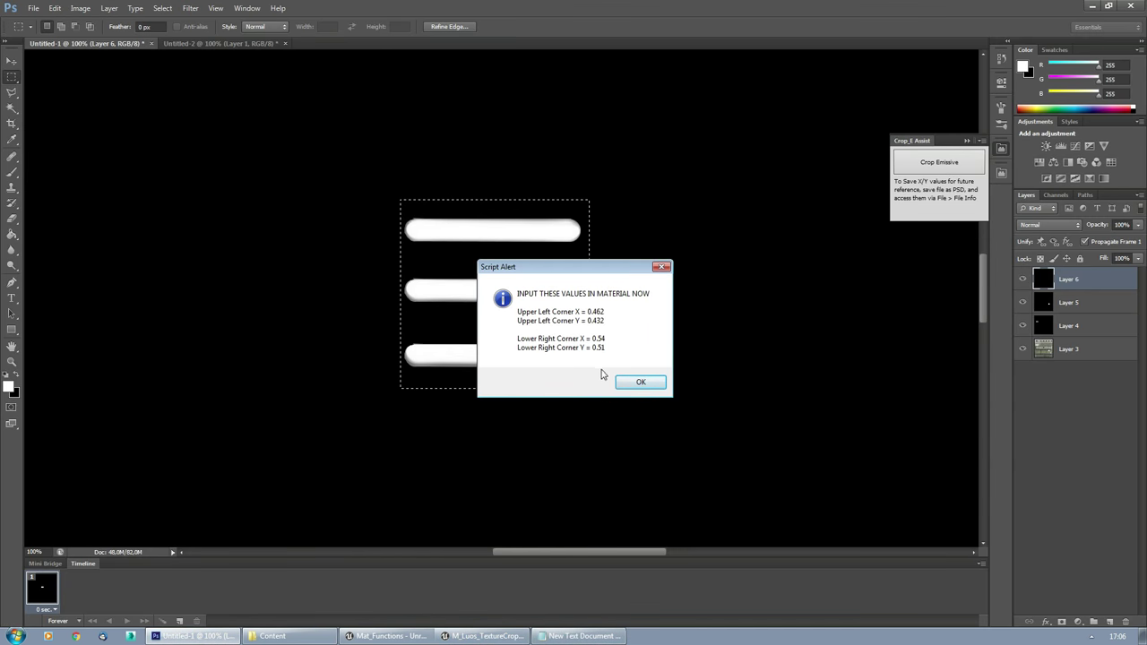
# Step: In the Notepad notes, relabel the Crop1 upper-left entry as ULX and add the line ULY: 0.432 below it
pyautogui.click(581, 636)
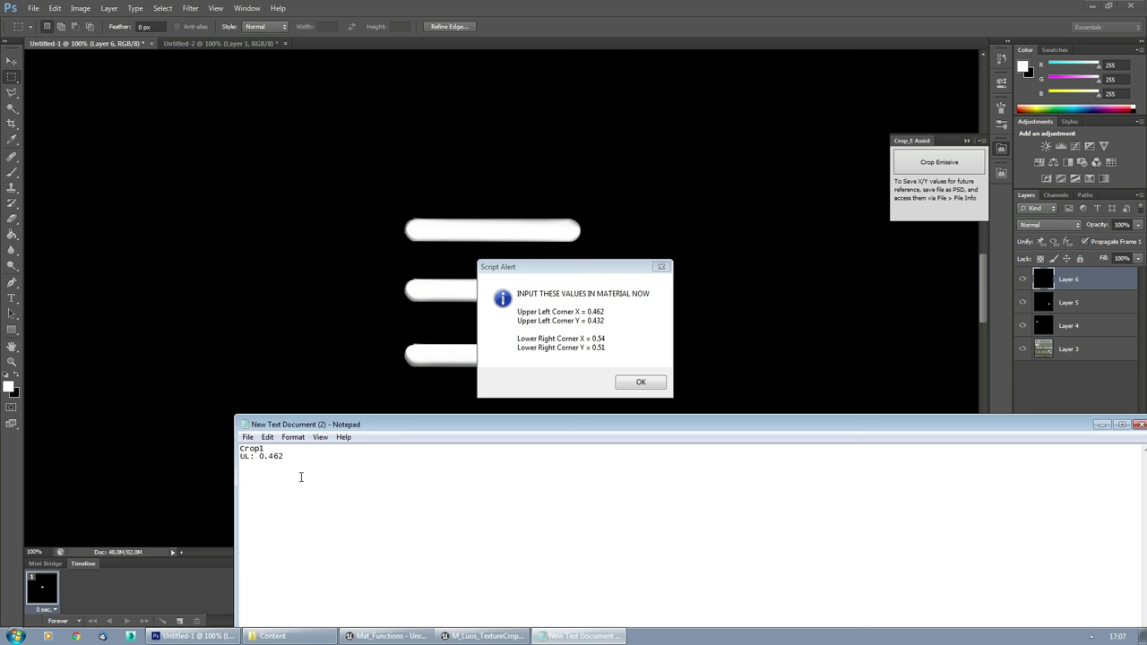
pyautogui.click(252, 456)
pyautogui.write('X')
pyautogui.click(300, 477)
pyautogui.press('Return')
pyautogui.write('UL')
pyautogui.write('Y:')
pyautogui.write(' 0.')
pyautogui.write('432  ')
# Step: Add the Crop1 lower-right corner coordinates to the notes as LRX: 0.54 and LRY: 0.51
pyautogui.write('LR')
pyautogui.write('X: 0.54')
pyautogui.press('Return')
pyautogui.write('LRY')
pyautogui.write(':')
pyautogui.write(' 0.5')
pyautogui.write('1  ')
# Step: Add Crop2 and Crop3 headings to the notes and copy the four Crop1 coordinate lines beneath each heading
pyautogui.write('Crop')
pyautogui.write('2')
pyautogui.press('Return')
pyautogui.write('Crop')
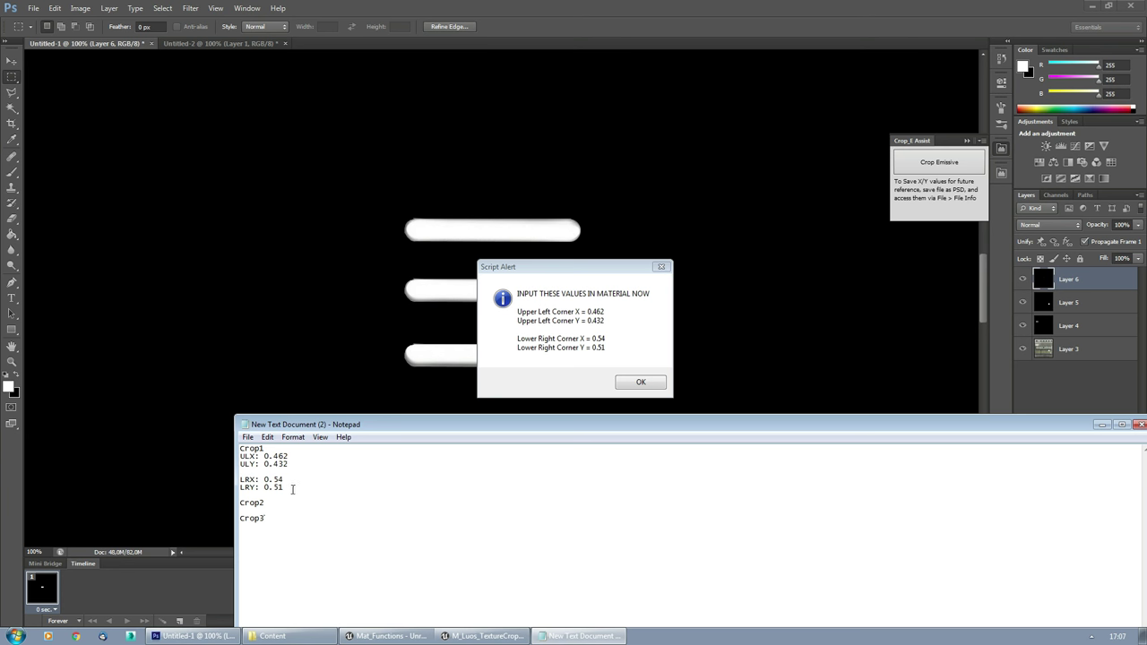
pyautogui.moveTo(292, 488); pyautogui.dragTo(233, 456)
pyautogui.hotkey('ctrl', 'c')
pyautogui.click(272, 510)
pyautogui.hotkey('ctrl', 'v')
pyautogui.press('Home')
pyautogui.press('Return')
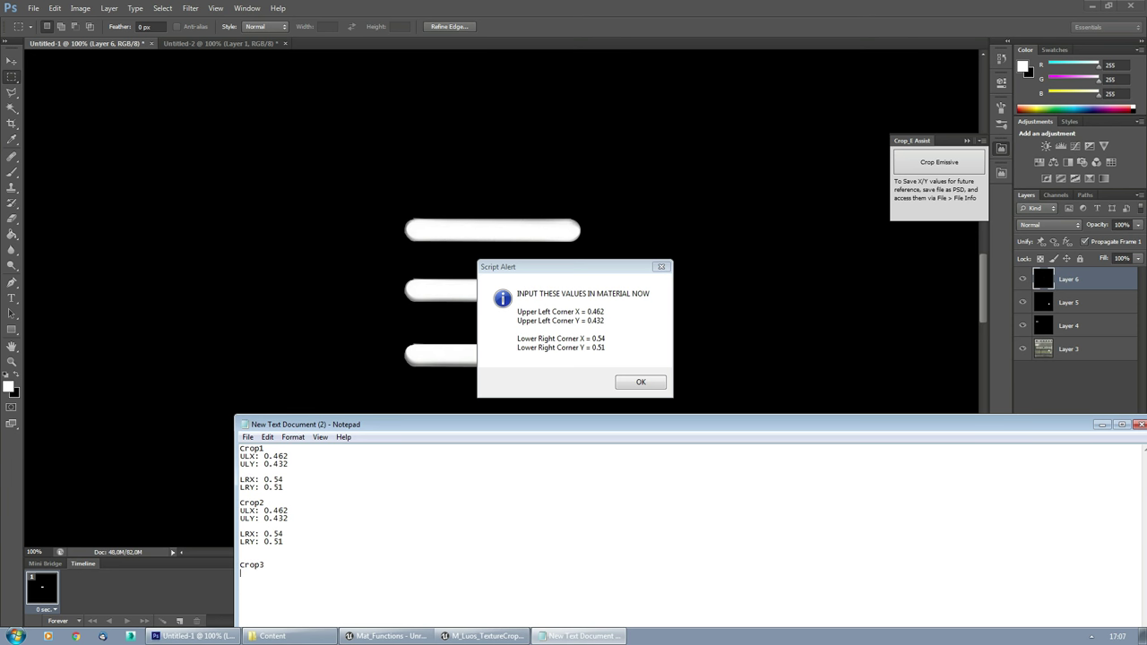
pyautogui.hotkey('ctrl', 'v')
# Step: Clear the copied coordinate values under Crop2 and Crop3, leaving only their labels, and dismiss the Photoshop script alert
pyautogui.moveTo(289, 511); pyautogui.dragTo(264, 604)
pyautogui.press('BackSpace')
pyautogui.press('BackSpace')
pyautogui.press('BackSpace')
pyautogui.press('BackSpace')
pyautogui.press('BackSpace')
pyautogui.press('BackSpace')
pyautogui.press('BackSpace')
pyautogui.press('BackSpace')
pyautogui.moveTo(462, 424); pyautogui.dragTo(1146, 376)
pyautogui.click(644, 382)
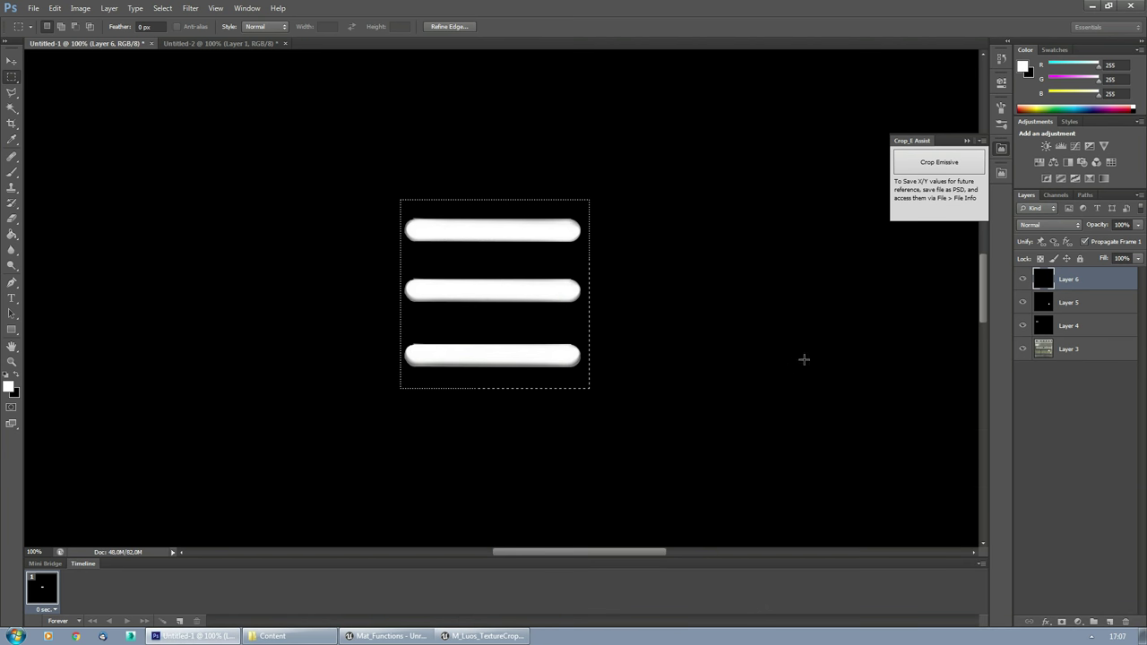
# Step: Hide Layer 6 and clear the current selection
pyautogui.click(1022, 279)
pyautogui.hotkey('ctrl', '0')
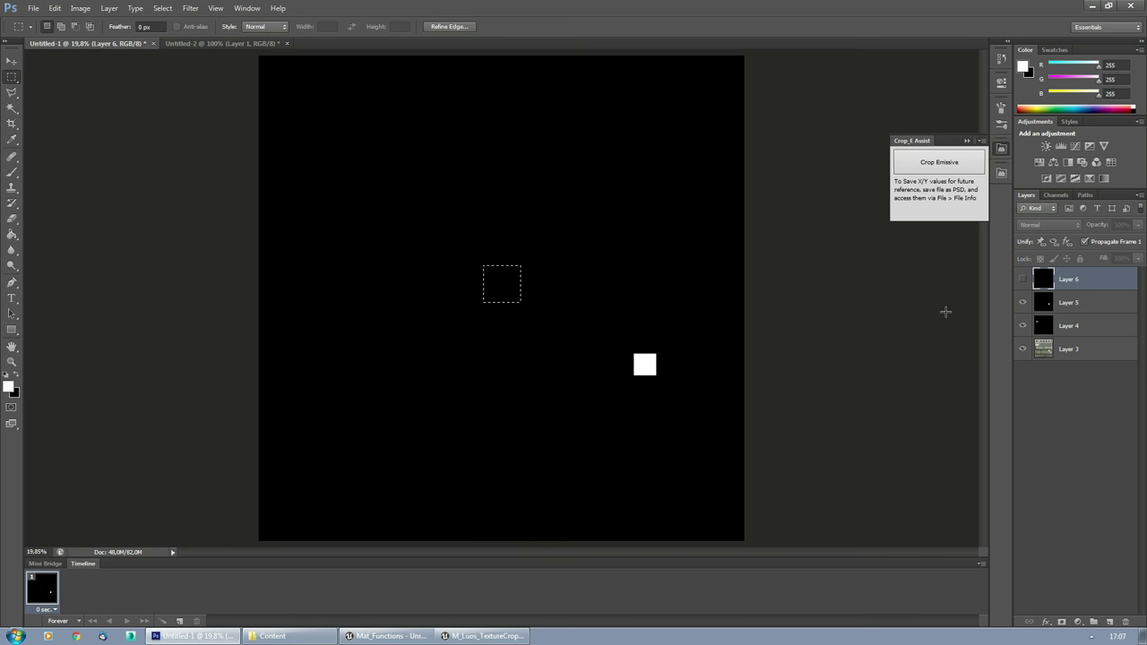
pyautogui.click(555, 304)
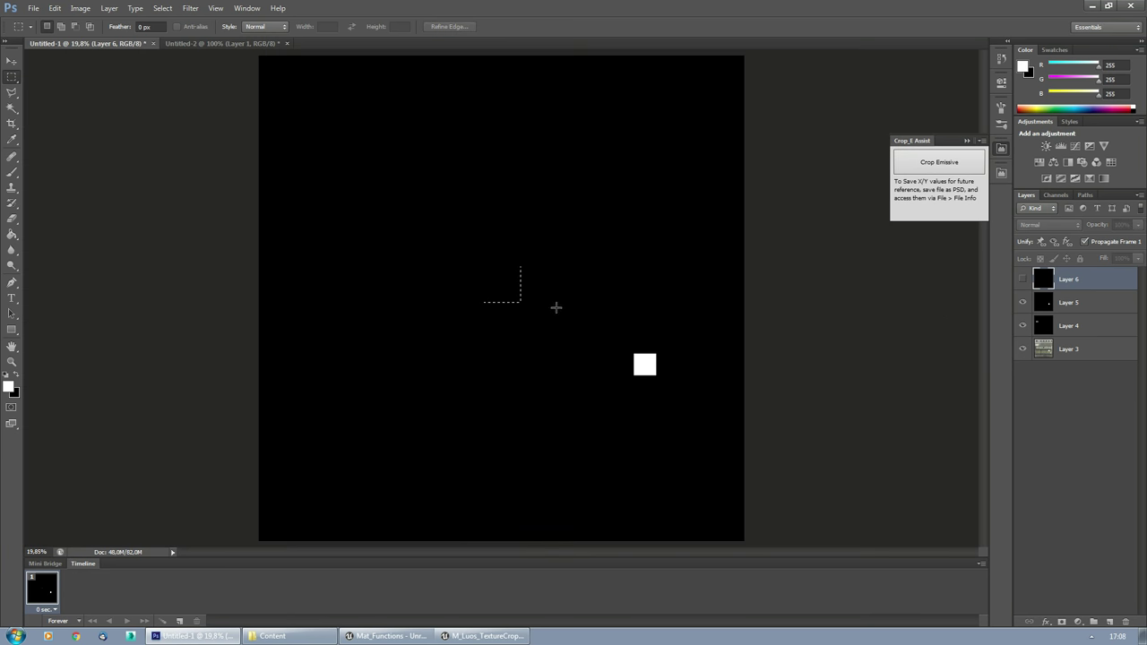
# Step: Try to select the white square with the Rectangular Marquee, tracing its edges and trimming the selection
pyautogui.click(7, 366)
pyautogui.click(11, 361)
pyautogui.moveTo(537, 315); pyautogui.dragTo(710, 411)
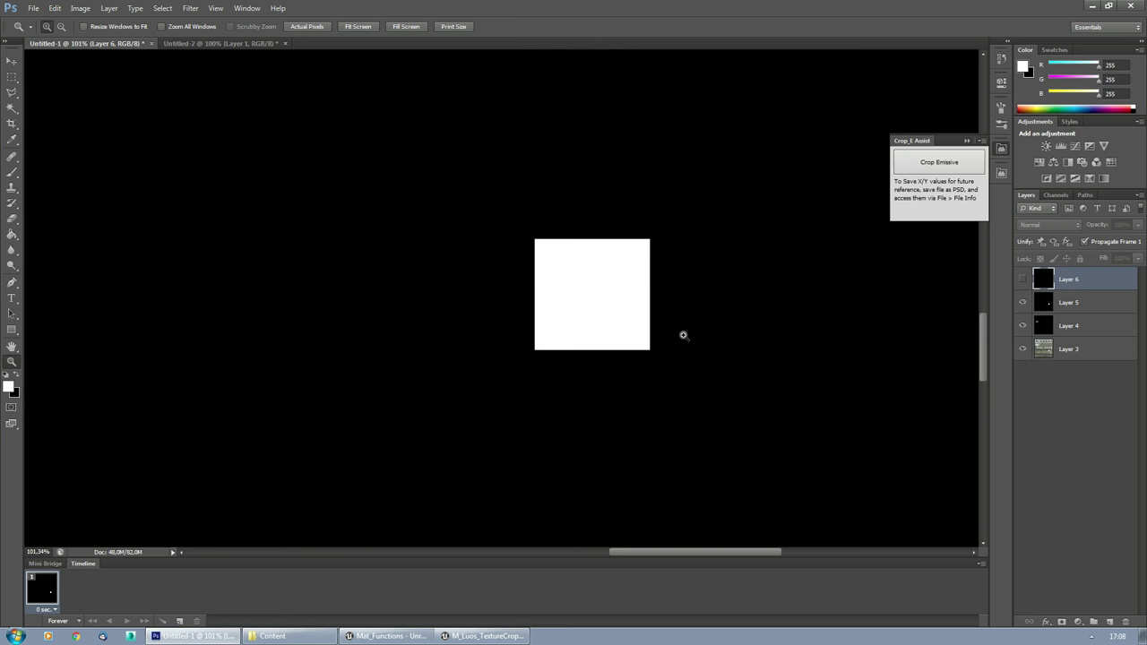
pyautogui.moveTo(779, 306); pyautogui.dragTo(586, 299)
pyautogui.click(11, 76)
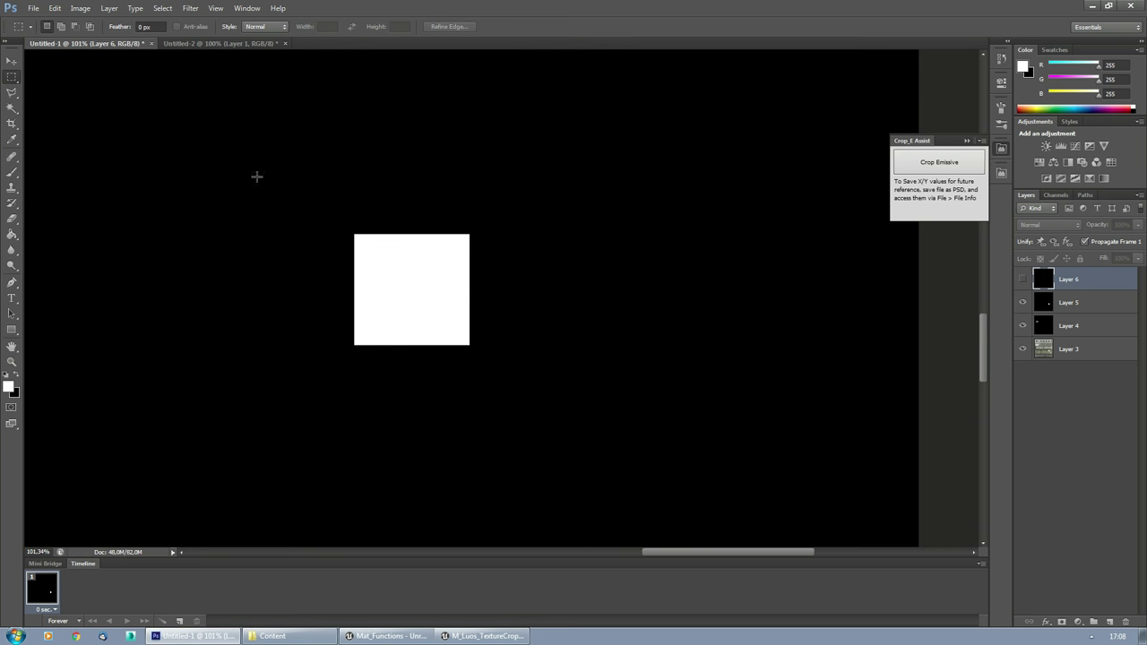
pyautogui.click(11, 361)
pyautogui.moveTo(305, 211); pyautogui.dragTo(518, 411)
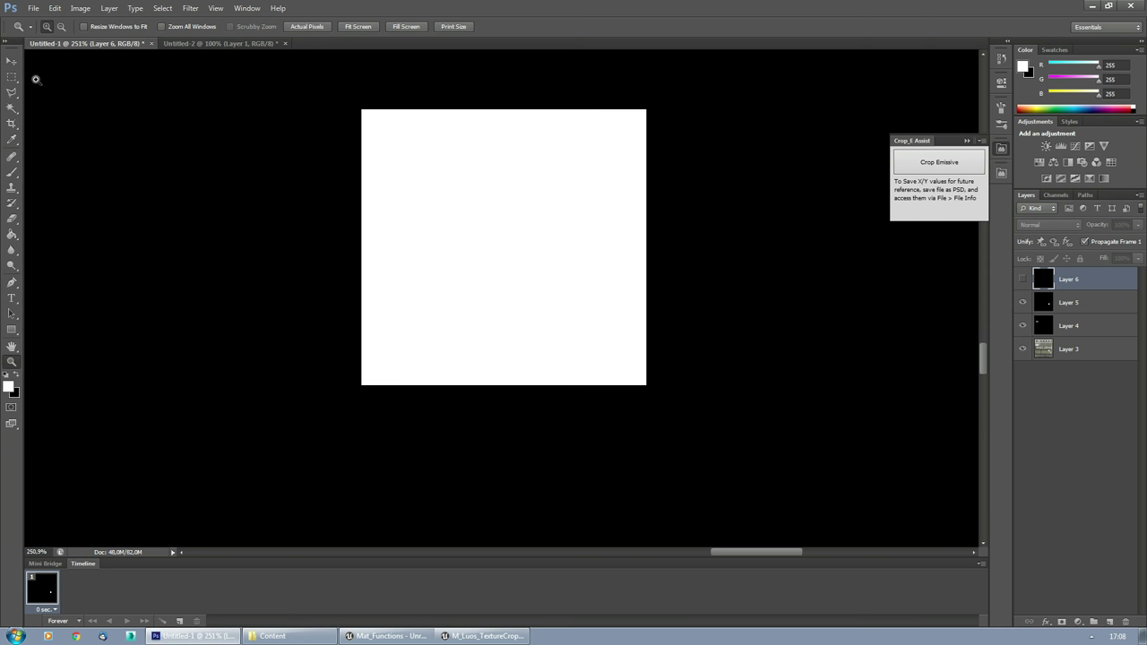
pyautogui.click(12, 78)
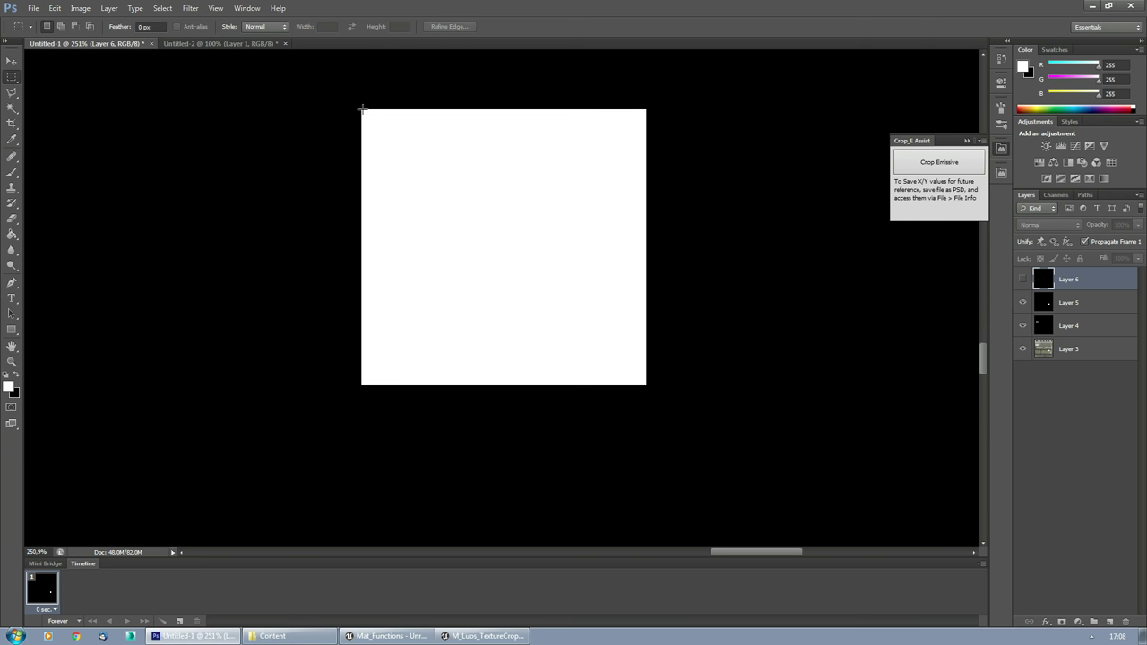
pyautogui.moveTo(361, 109); pyautogui.dragTo(645, 385)
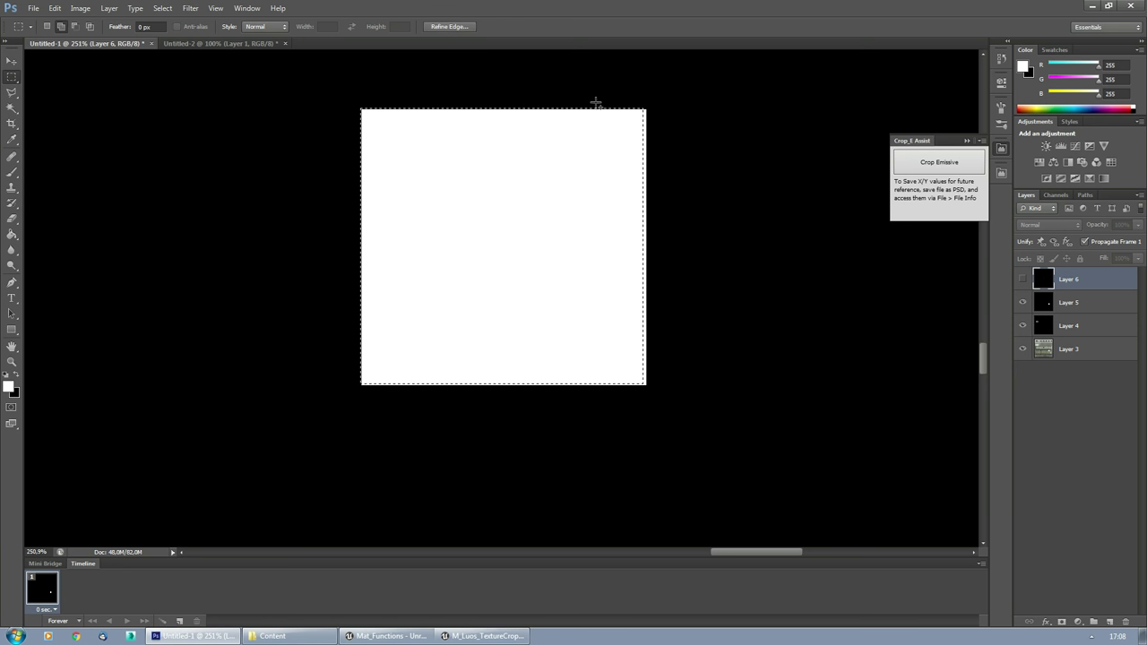
pyautogui.keyDown('alt'); pyautogui.moveTo(614, 97); pyautogui.dragTo(362, 385); pyautogui.keyUp('alt')
pyautogui.click(325, 359)
# Step: Make Layer 5 active and select its white square with the Magic Wand
pyautogui.click(13, 110)
pyautogui.click(497, 188)
pyautogui.click(475, 196)
pyautogui.click(1036, 307)
pyautogui.click(389, 243)
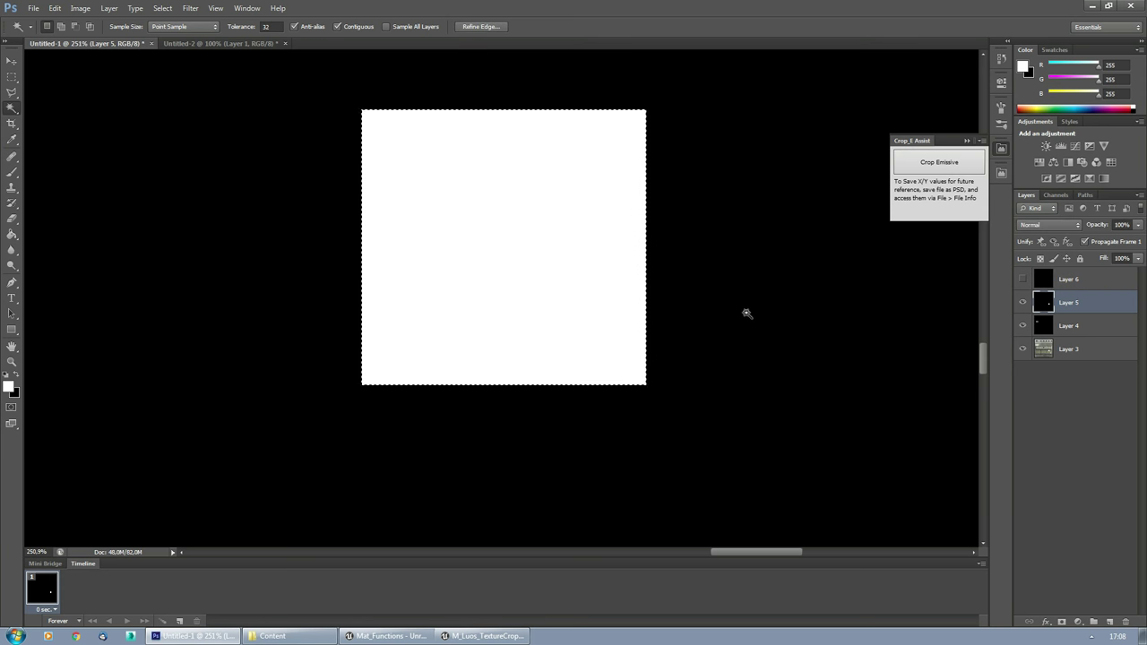
# Step: Run Crop Emissive at 256 × 256 pixels and save the result in the Crop folder as PNG Crop2 with default options
pyautogui.click(923, 160)
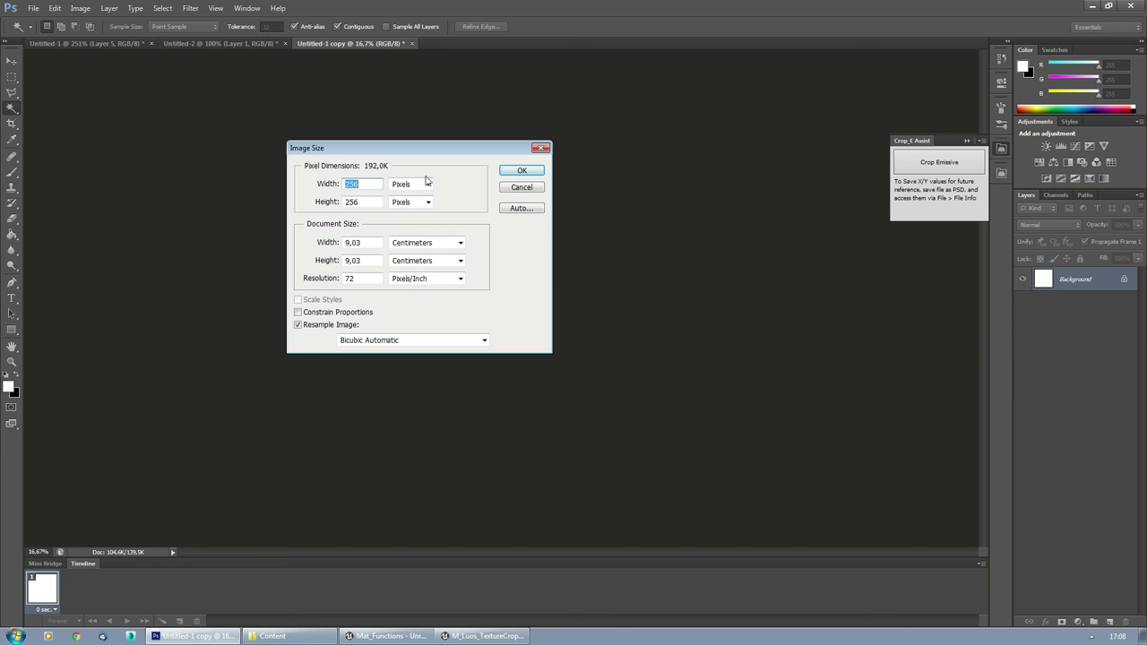
pyautogui.click(514, 174)
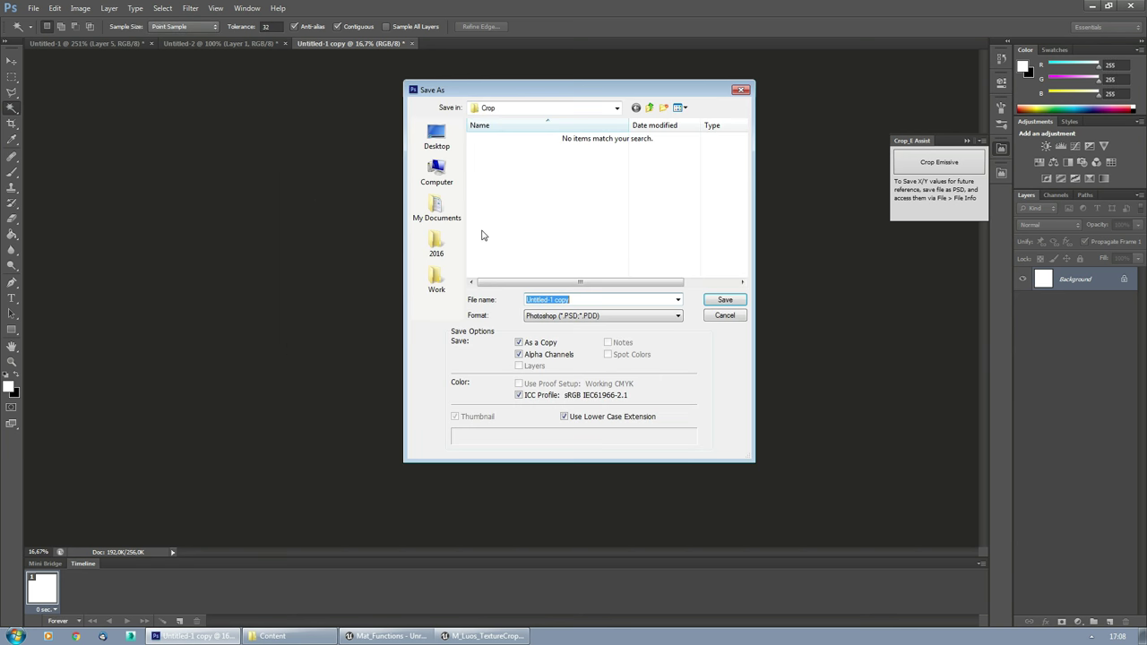
pyautogui.click(574, 316)
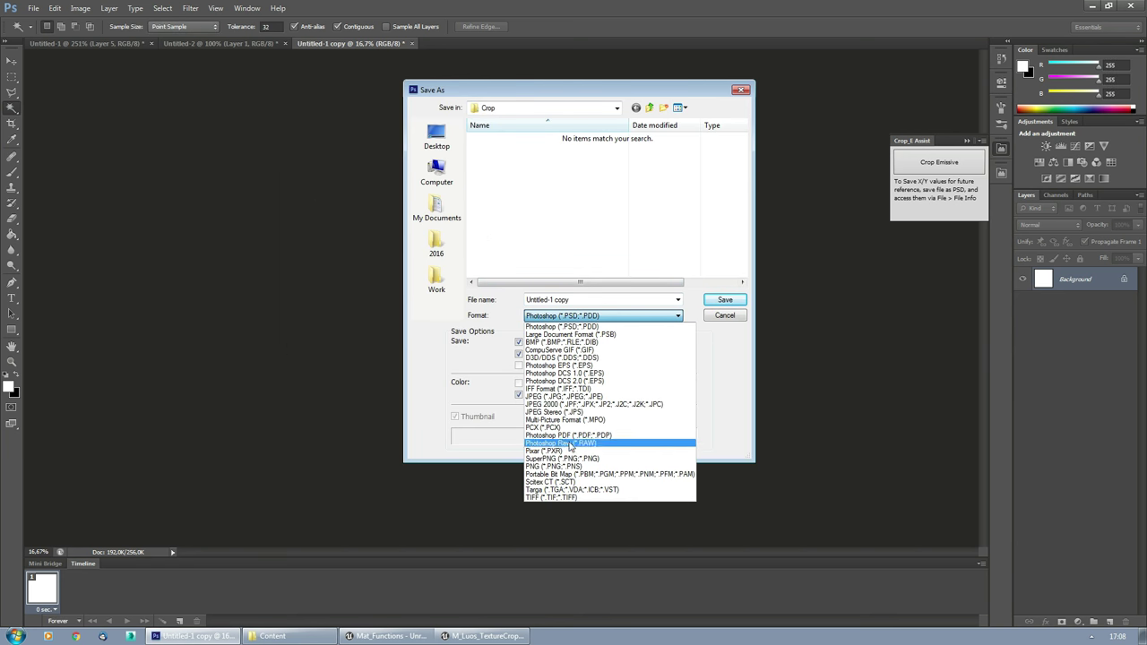
pyautogui.click(568, 467)
pyautogui.click(485, 138)
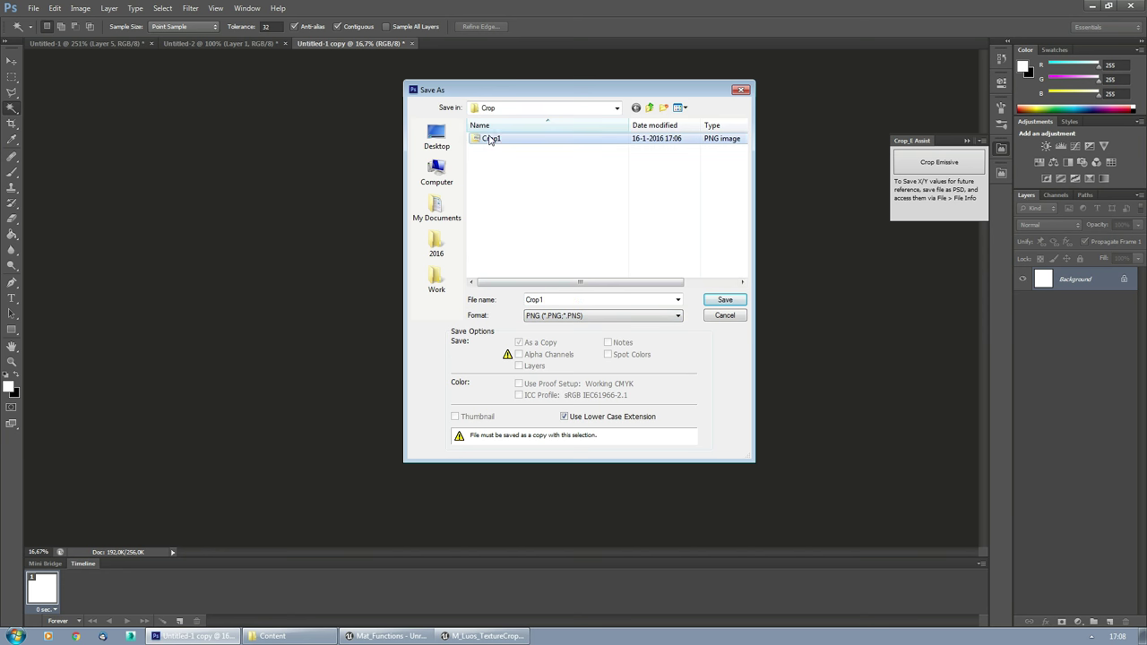
pyautogui.click(550, 300)
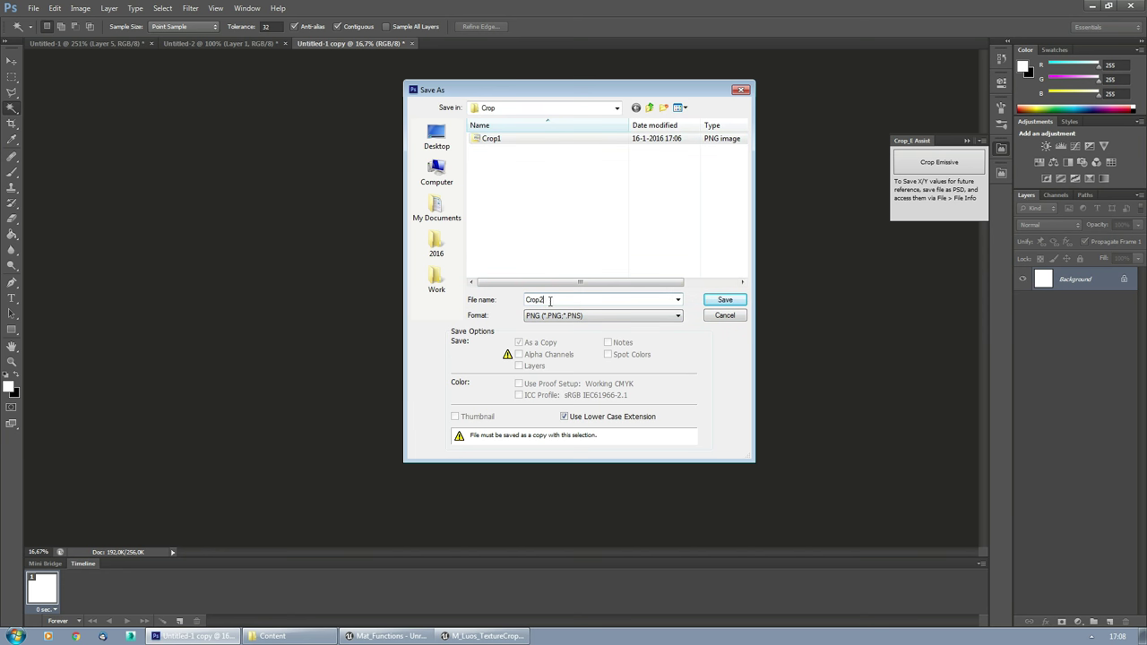
pyautogui.click(725, 299)
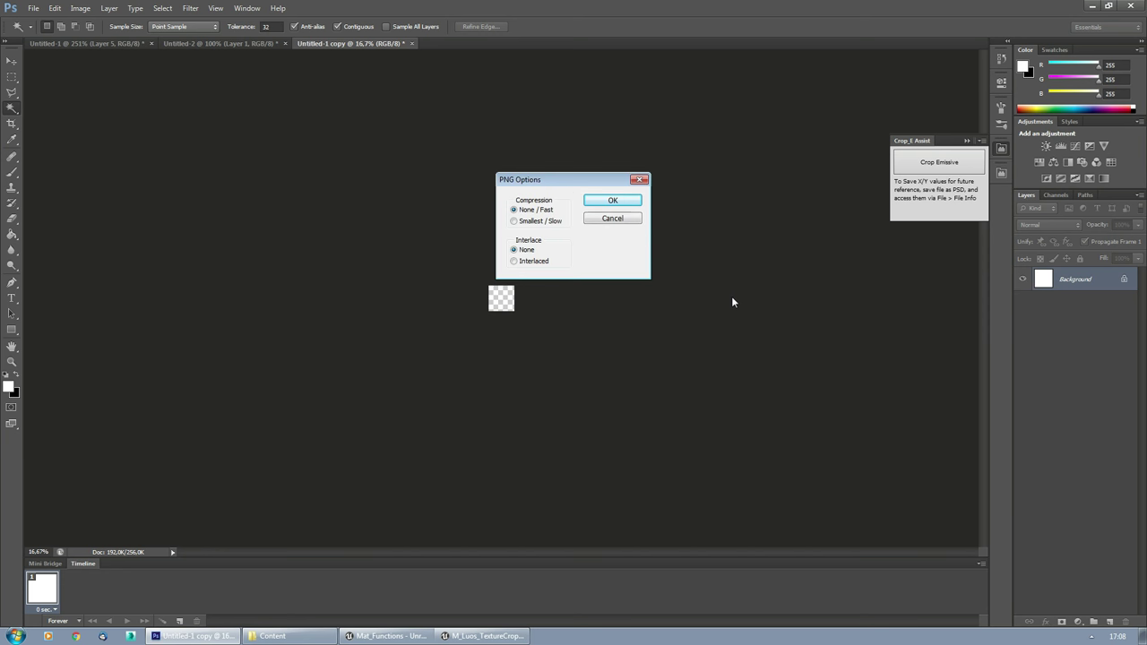
pyautogui.click(613, 201)
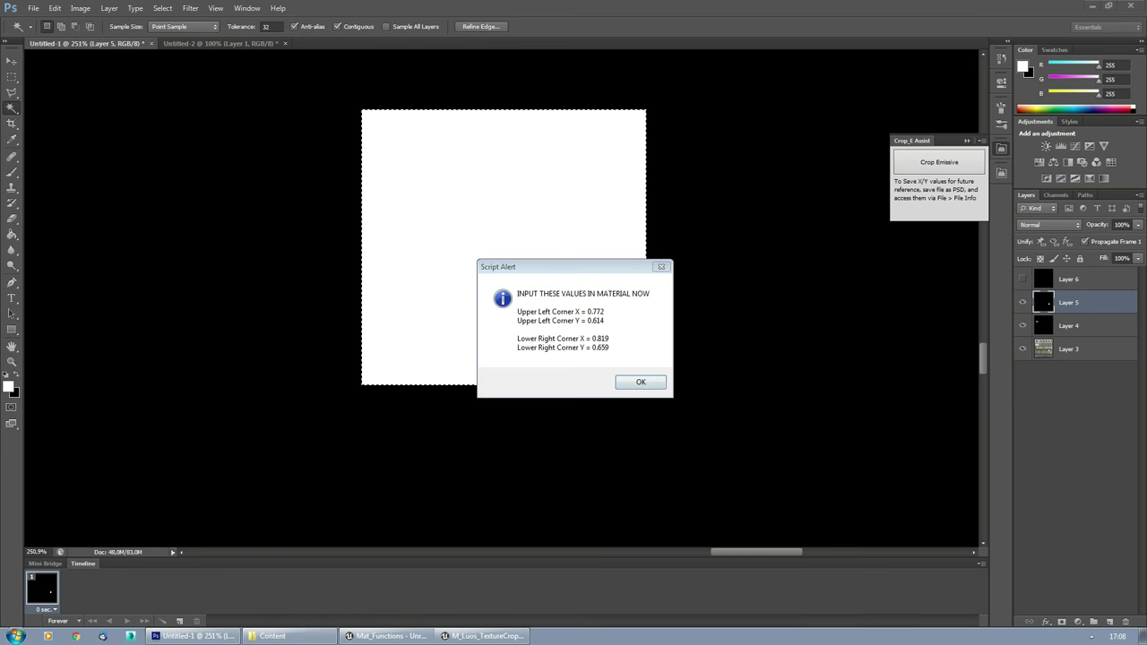
# Step: Record the Crop2 coordinates in the notes as ULX 0.772, ULY 0.614, LRX 0.819 and LRY 0.659, and dismiss the script alert
pyautogui.moveTo(739, 2); pyautogui.dragTo(974, 297)
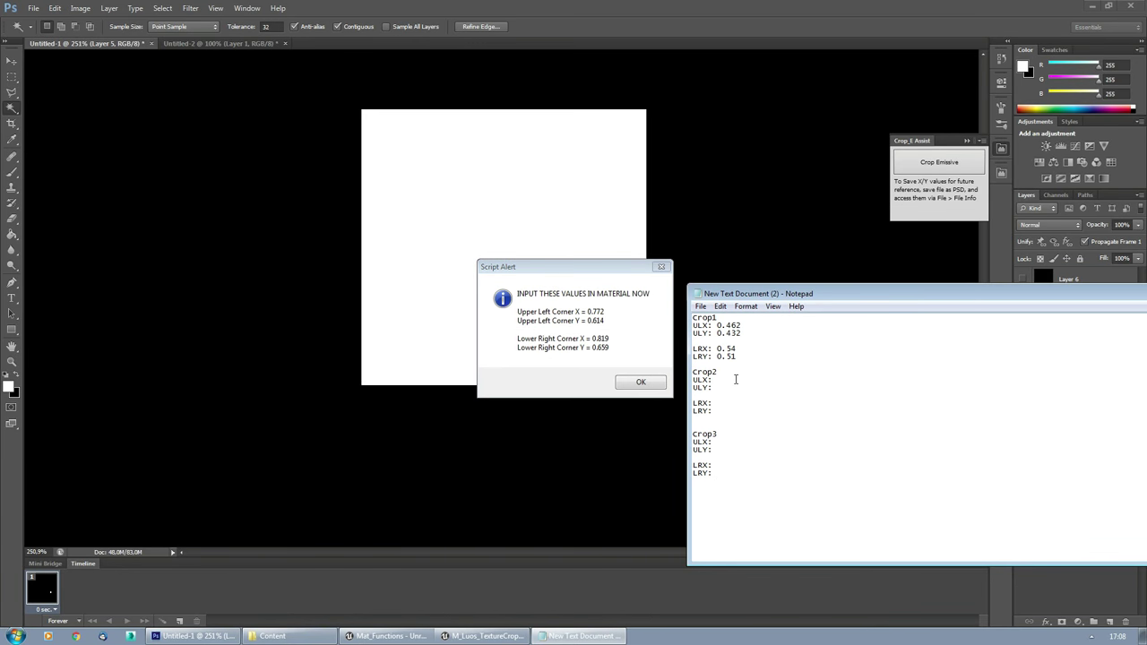
pyautogui.write('0.772 ULY:  0')
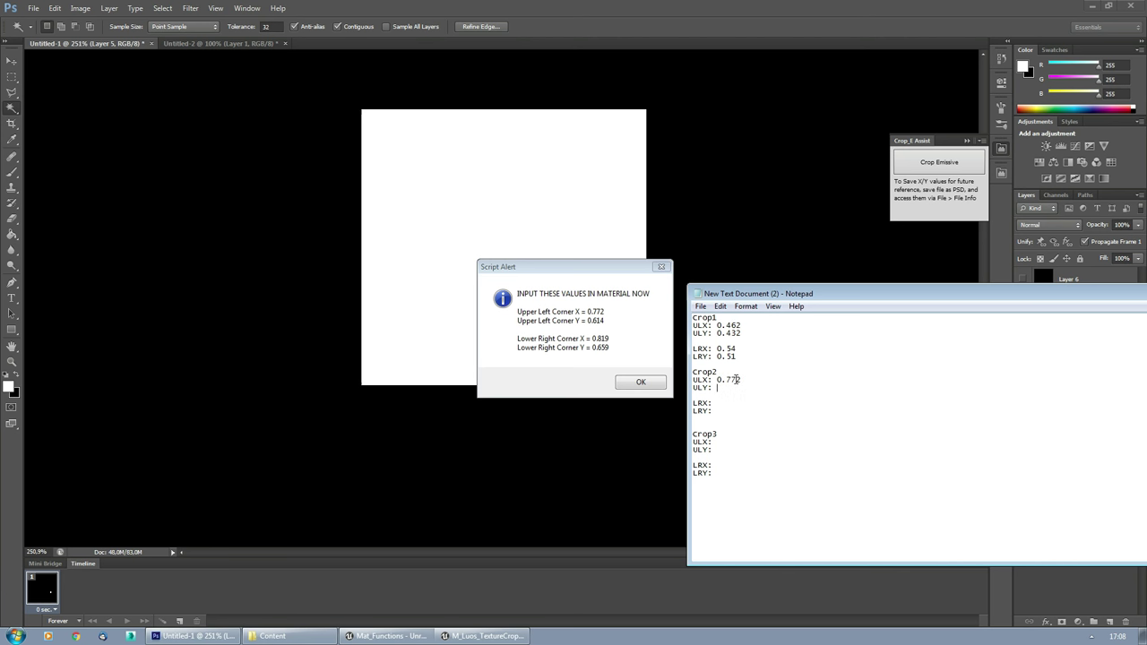
pyautogui.write('.614')
pyautogui.write('0.8')
pyautogui.write('19')
pyautogui.press('Down')
pyautogui.write('0.659')
pyautogui.click(632, 386)
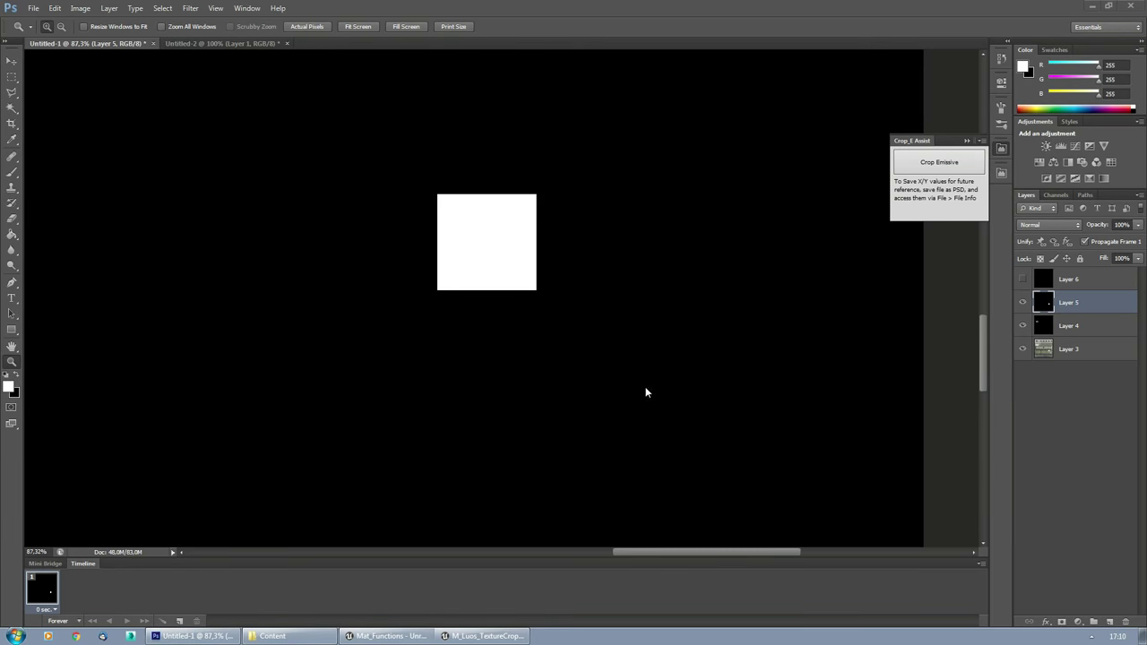
# Step: Hide Layer 5 and select the white rectangle on Layer 4
pyautogui.click(1023, 305)
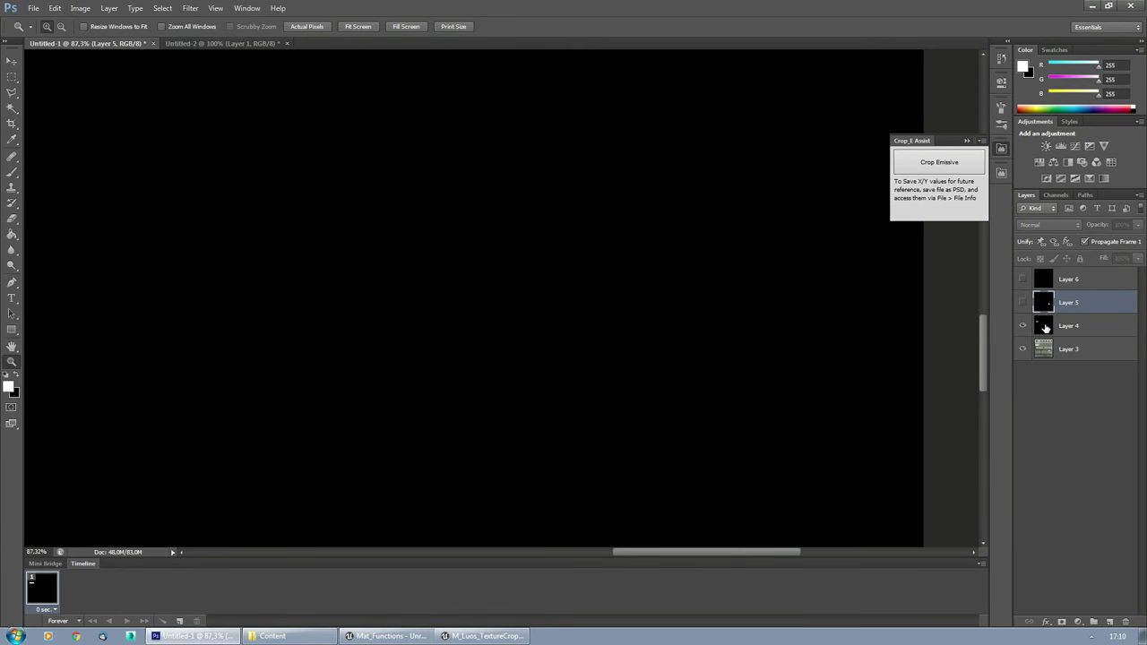
pyautogui.click(1046, 328)
pyautogui.moveTo(323, 247); pyautogui.dragTo(883, 542)
pyautogui.moveTo(472, 392); pyautogui.dragTo(463, 197)
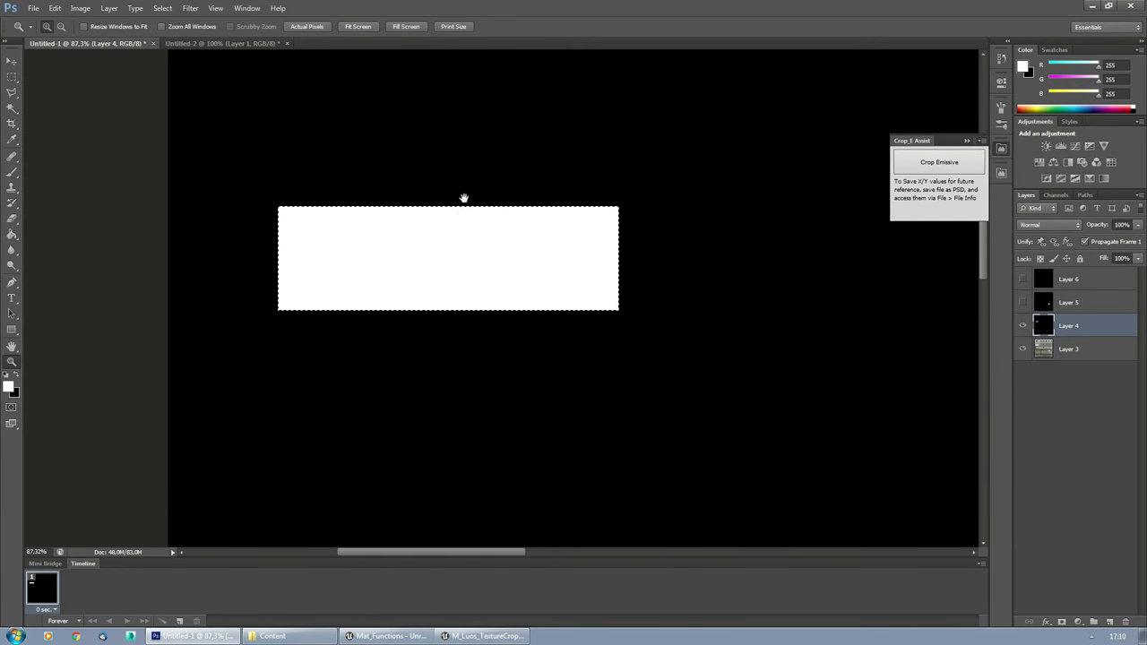
pyautogui.click(17, 109)
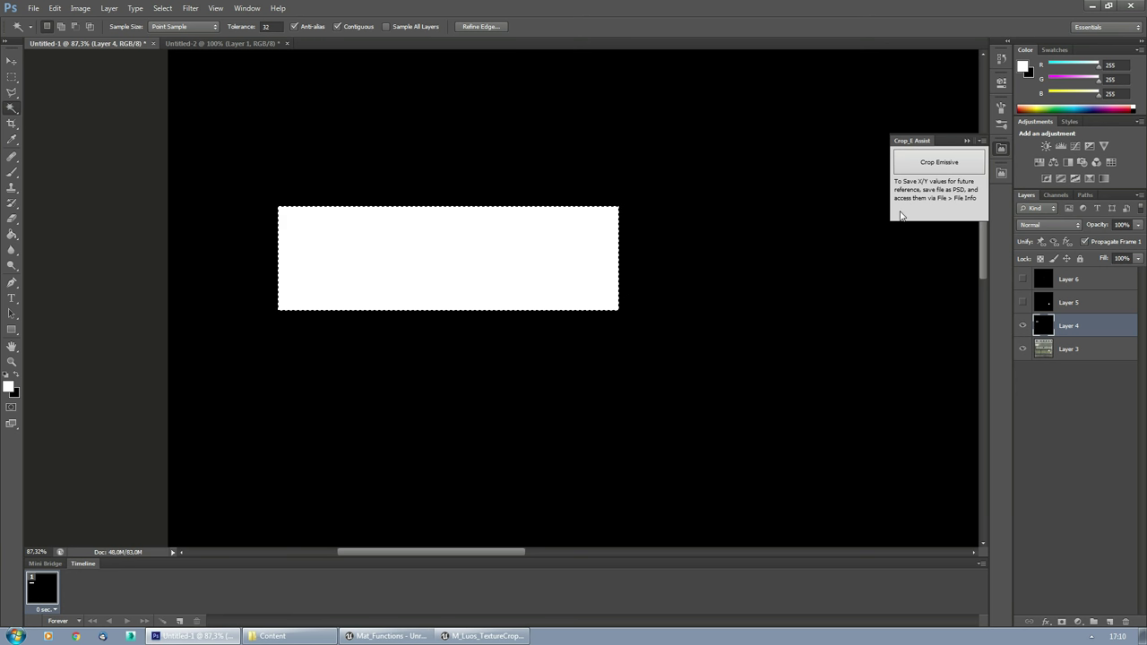
# Step: Run Crop Emissive on the rectangle selection and resize the cropped image to 256 × 256 pixels
pyautogui.click(917, 166)
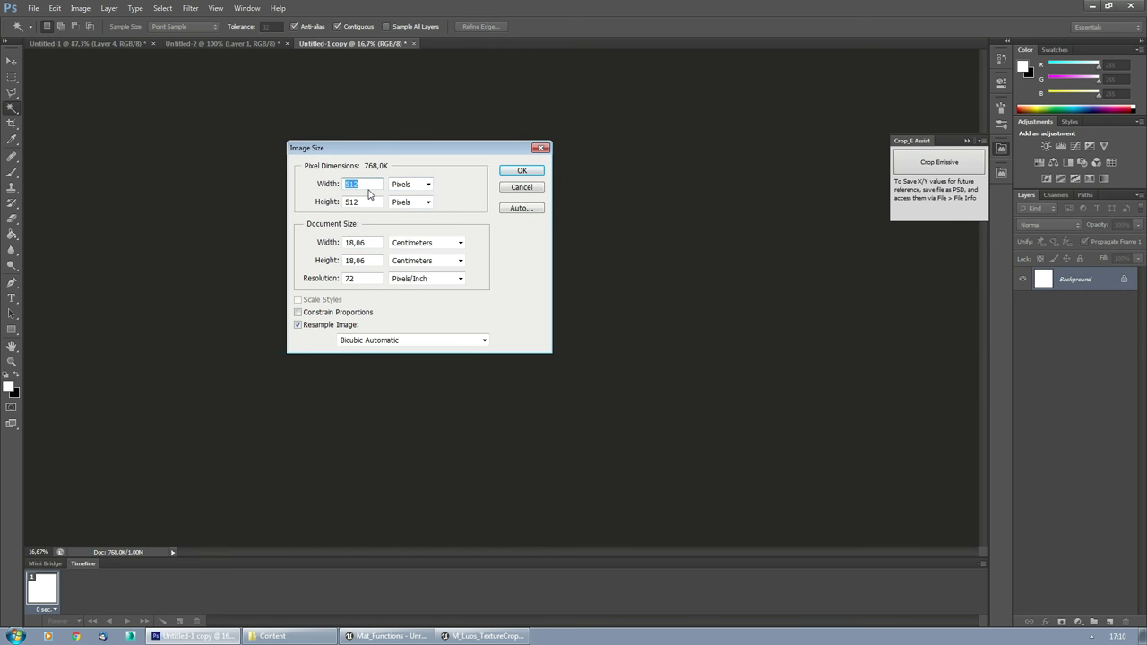
pyautogui.write('256')
pyautogui.press('Tab')
pyautogui.write('256')
pyautogui.click(520, 172)
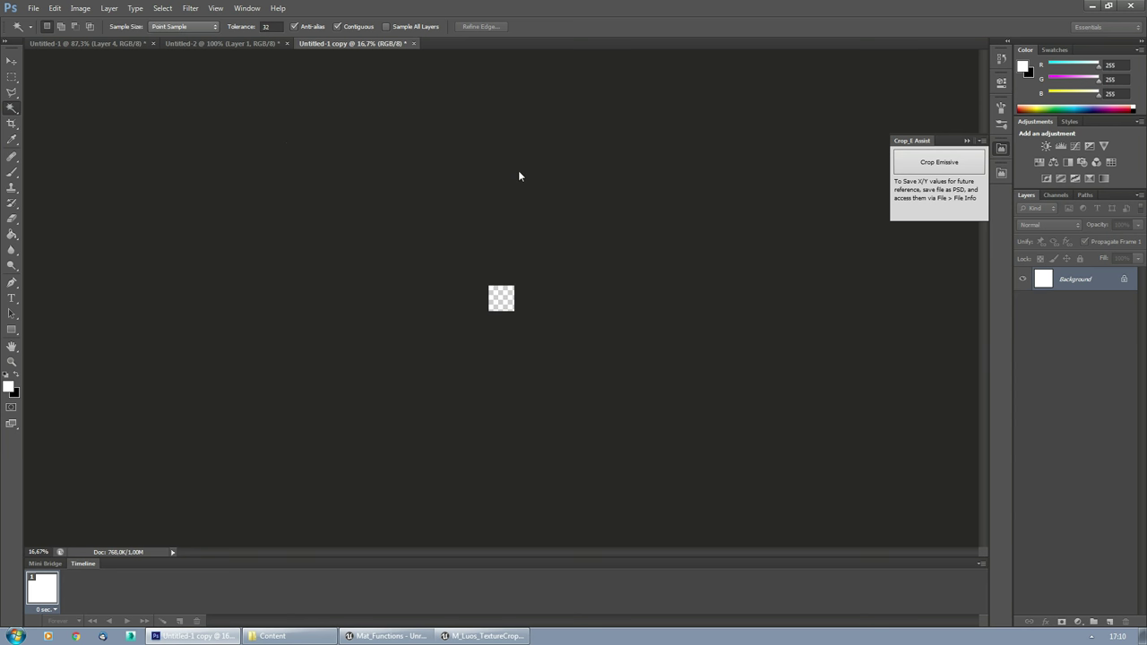
# Step: Save the cropped rectangle image in the Crop folder as a PNG named Crop3 with the default PNG options
pyautogui.hotkey('ctrl', 'shift', 's')
pyautogui.click(586, 318)
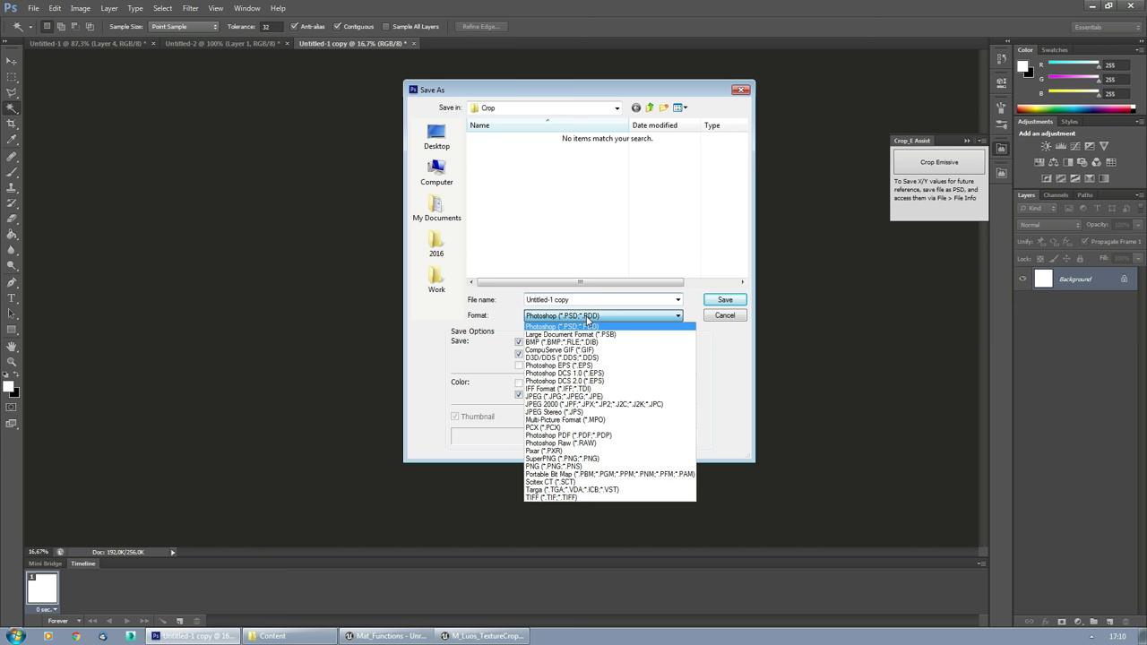
pyautogui.click(580, 472)
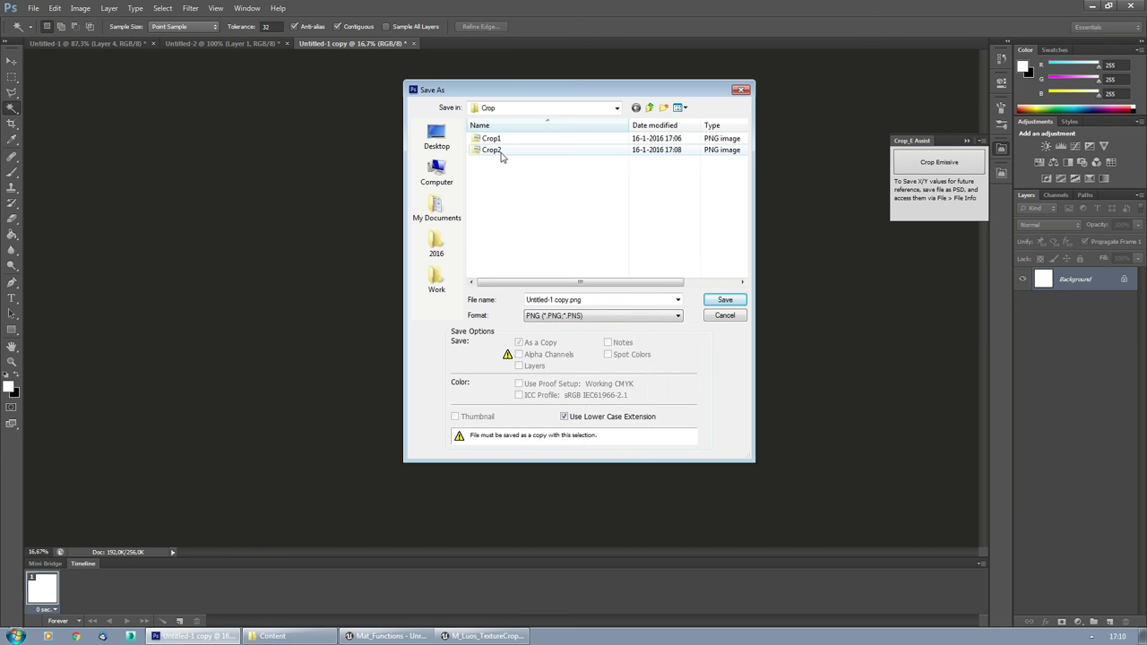
pyautogui.click(500, 151)
pyautogui.click(515, 177)
pyautogui.doubleClick(546, 302)
pyautogui.click(552, 299)
pyautogui.write('3')
pyautogui.click(721, 300)
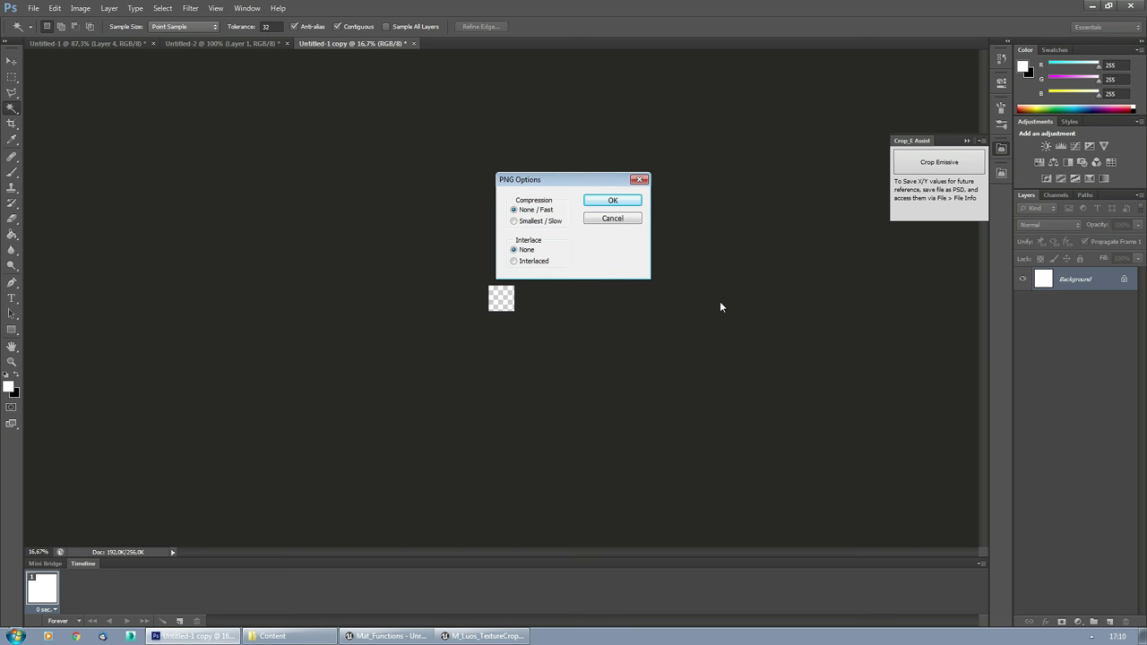
pyautogui.click(609, 200)
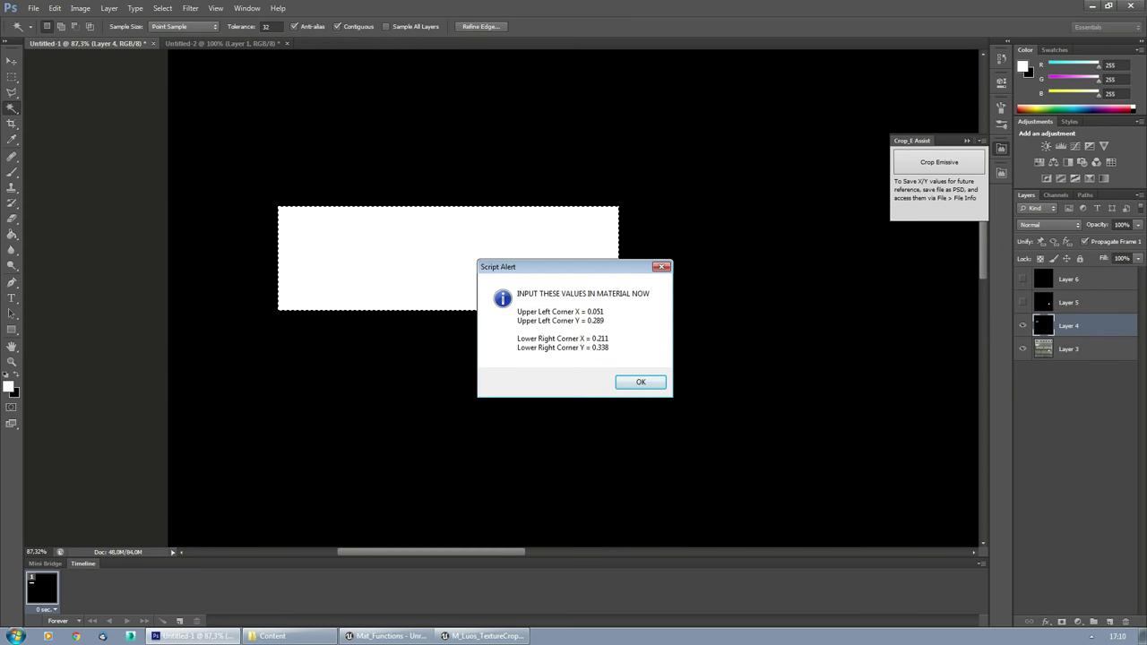
# Step: Record the Crop3 coordinates in the notes as ULX 0.051, ULY 0.289, LRX 0.211 and LRY 0.338, and dismiss the script alert
pyautogui.hotkey('alt', 'Tab')
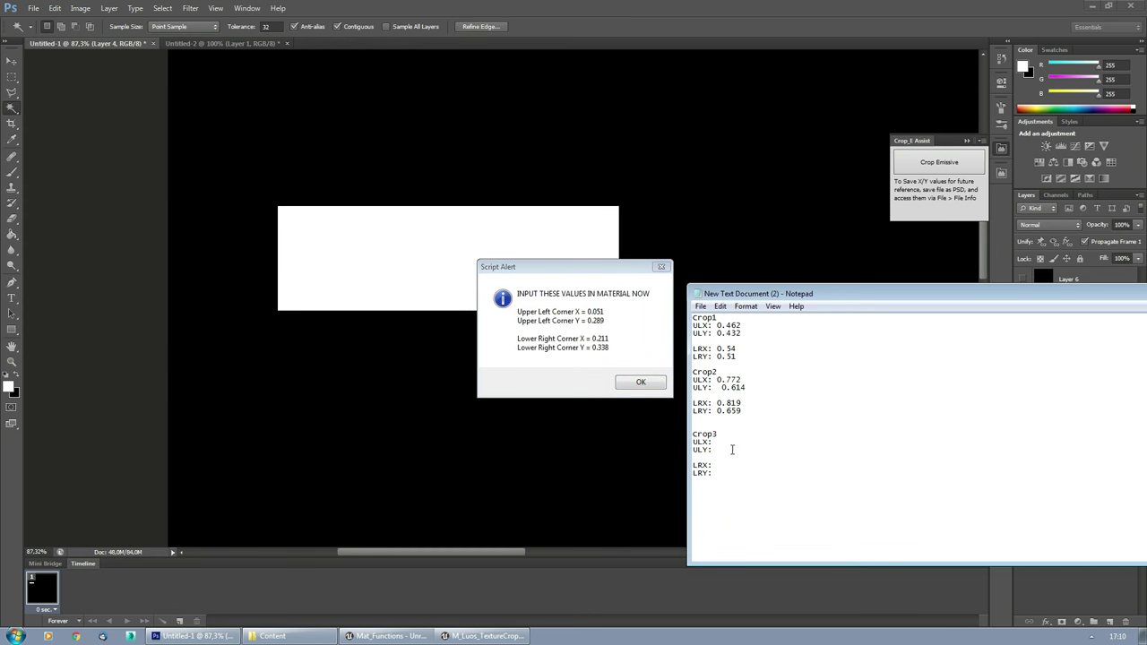
pyautogui.click(727, 443)
pyautogui.write('0.051 ULY: ')
pyautogui.write('0.29')
pyautogui.press('BackSpace')
pyautogui.write('8')
pyautogui.moveTo(790, 294); pyautogui.dragTo(1146, 263)
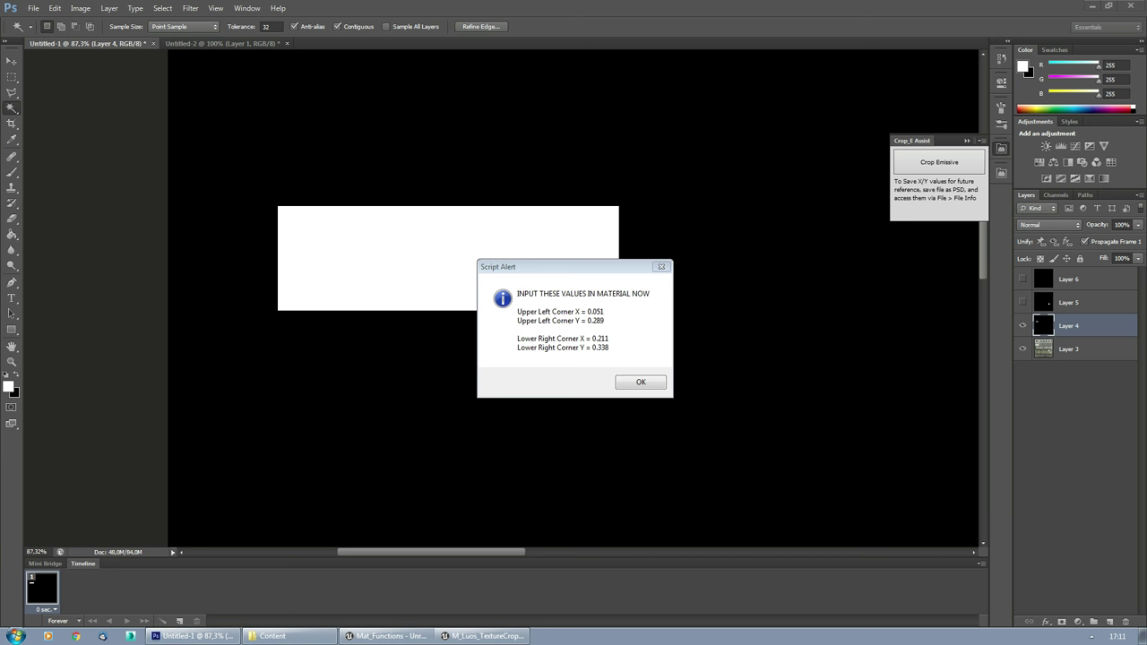
pyautogui.click(648, 385)
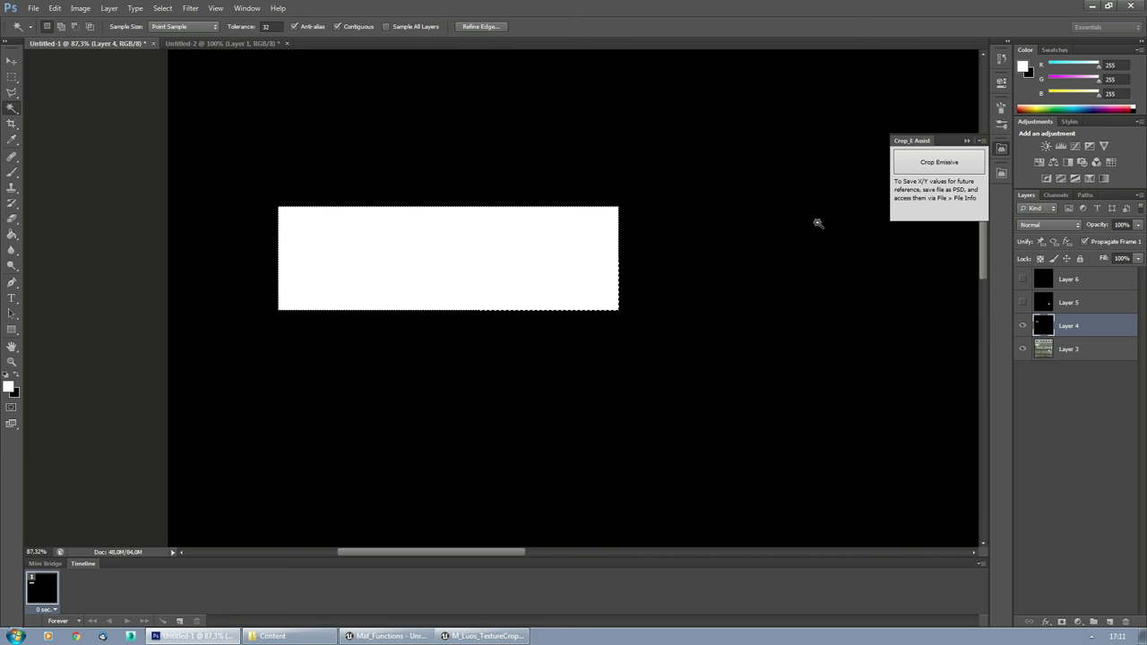
# Step: Close the Untitled-2 document without saving its changes and fit Untitled-1 to the window
pyautogui.click(224, 43)
pyautogui.click(286, 43)
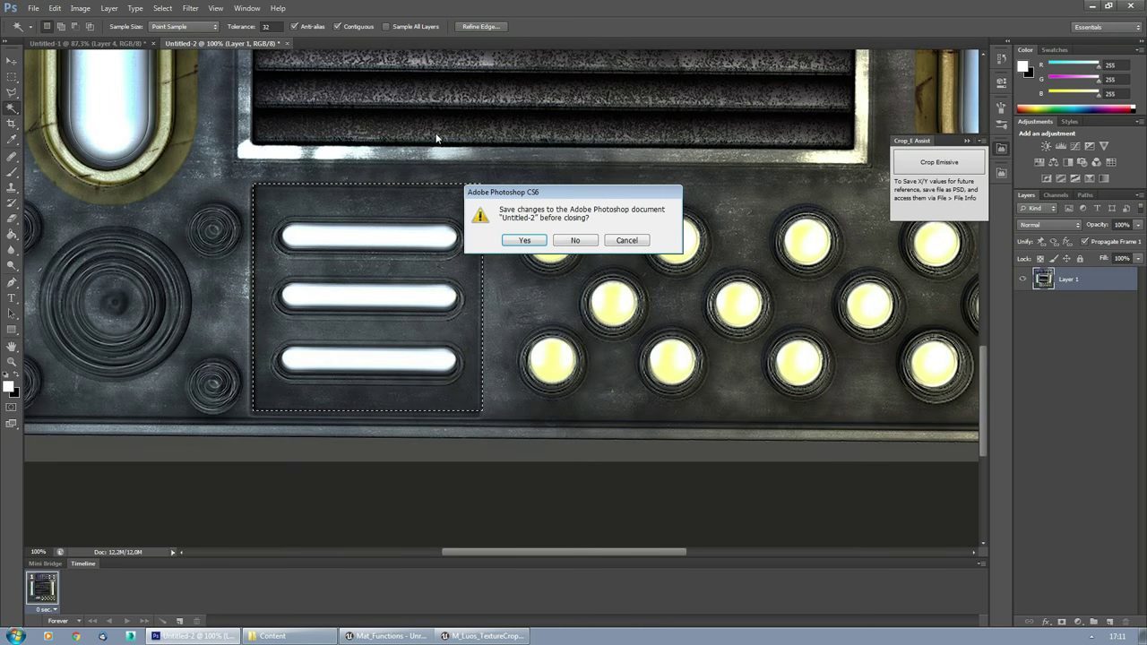
pyautogui.click(577, 241)
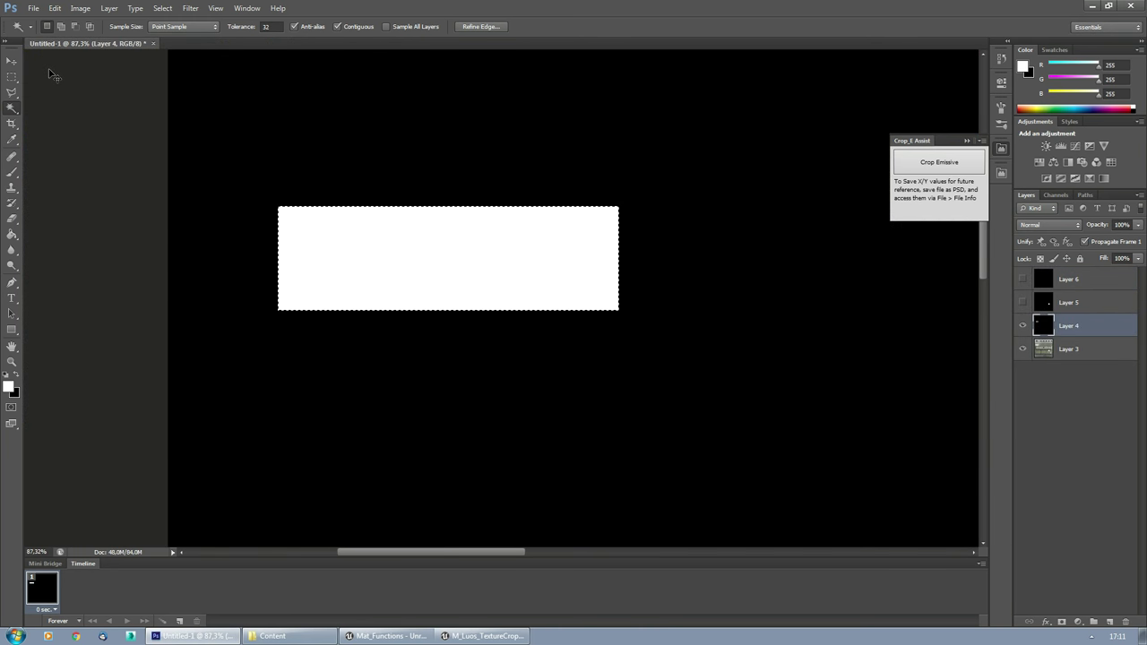
pyautogui.hotkey('ctrl', '0')
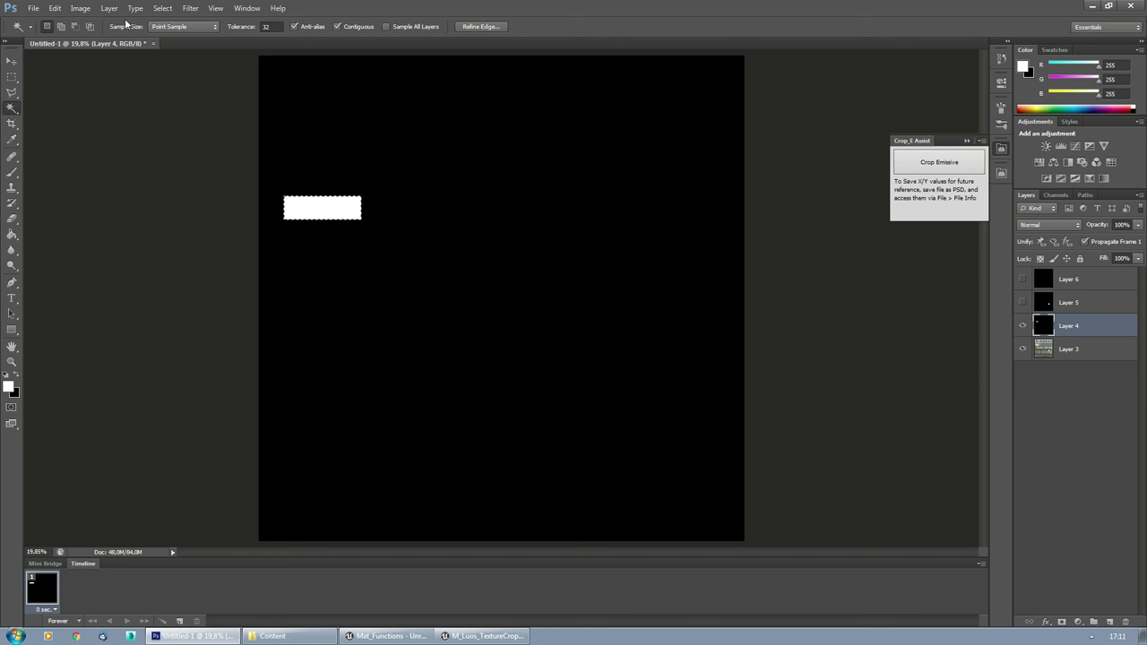
# Step: Open the Crop1, Crop2 and Crop3 images from the desktop Crop folder in the maximized Photoshop window
pyautogui.doubleClick(605, 9)
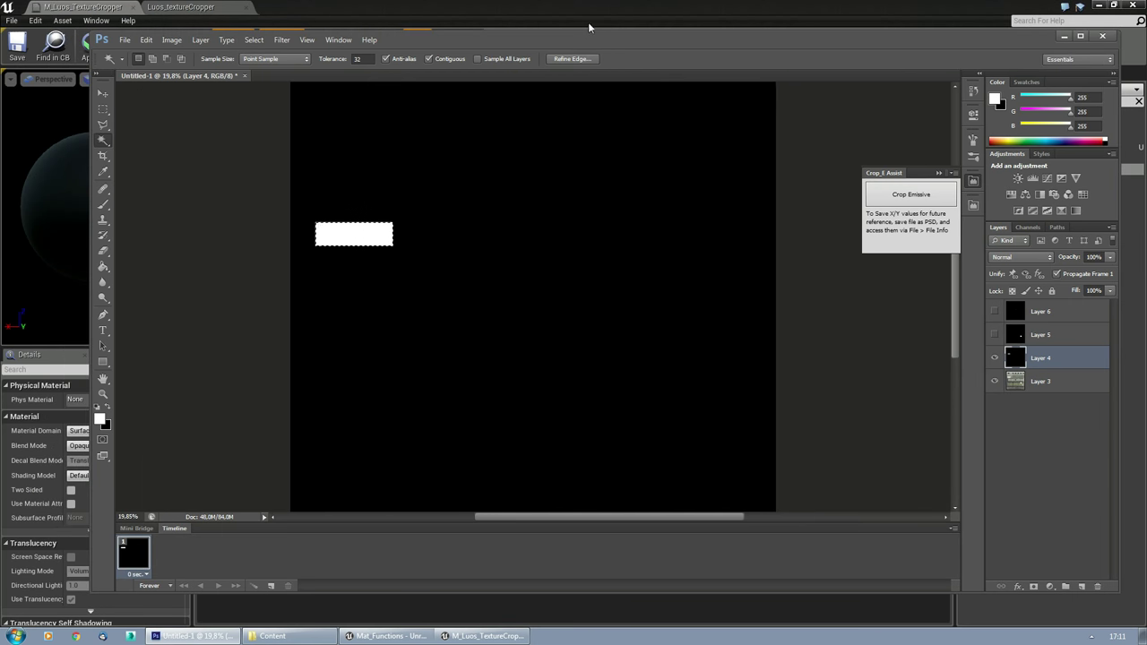
pyautogui.click(1097, 6)
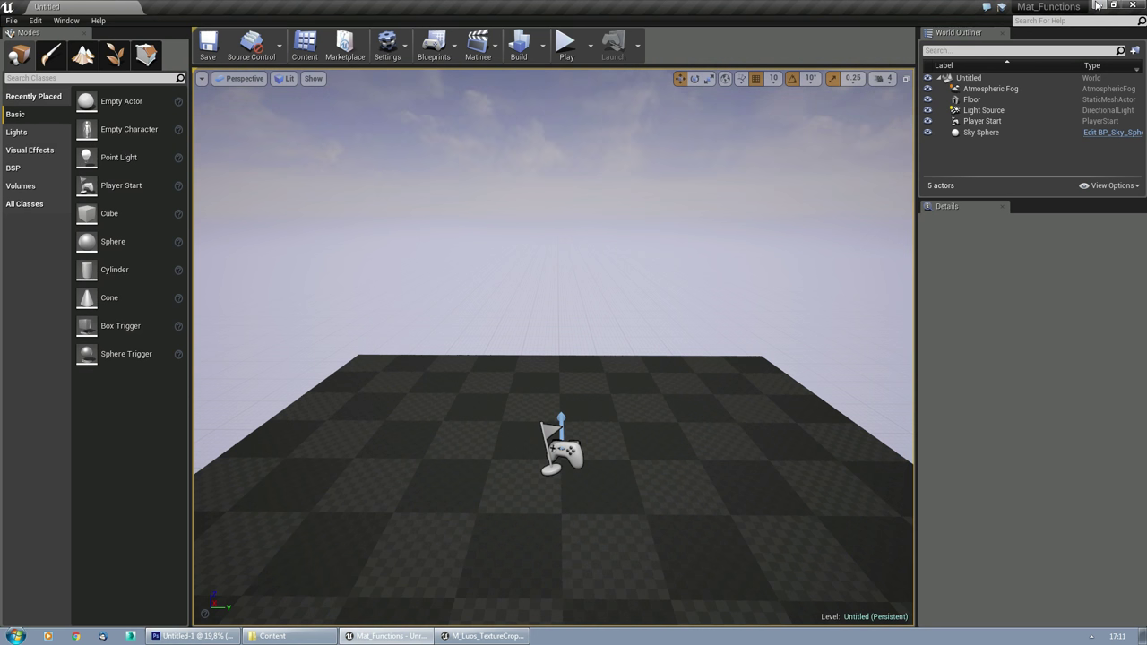
pyautogui.click(1098, 5)
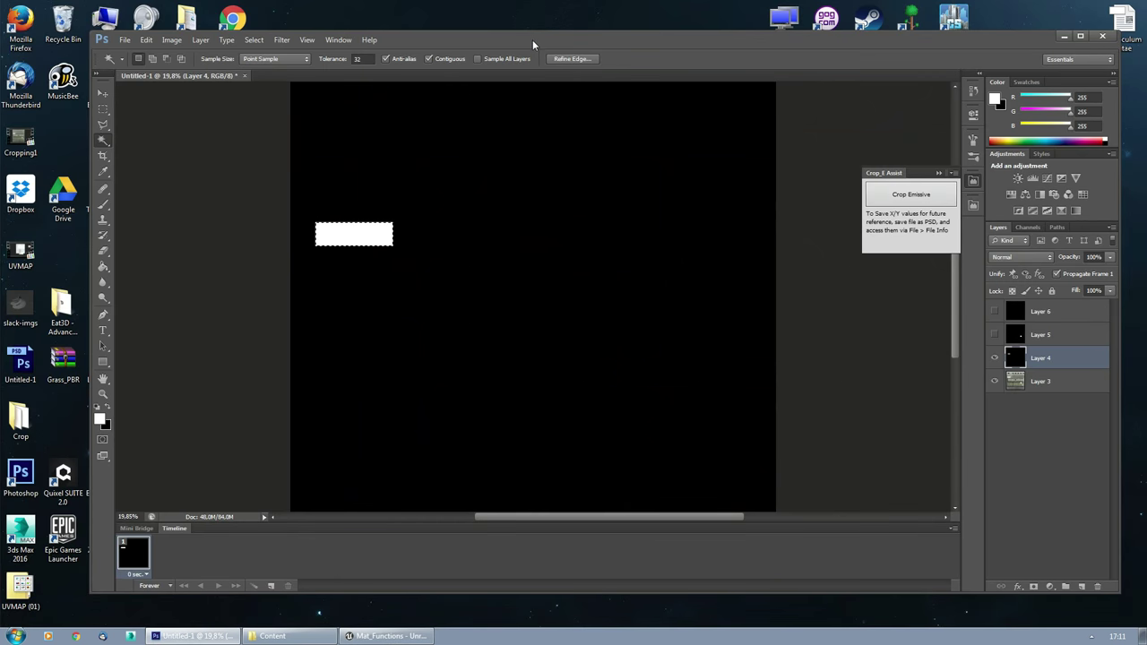
pyautogui.moveTo(533, 45); pyautogui.dragTo(569, 45)
pyautogui.doubleClick(20, 418)
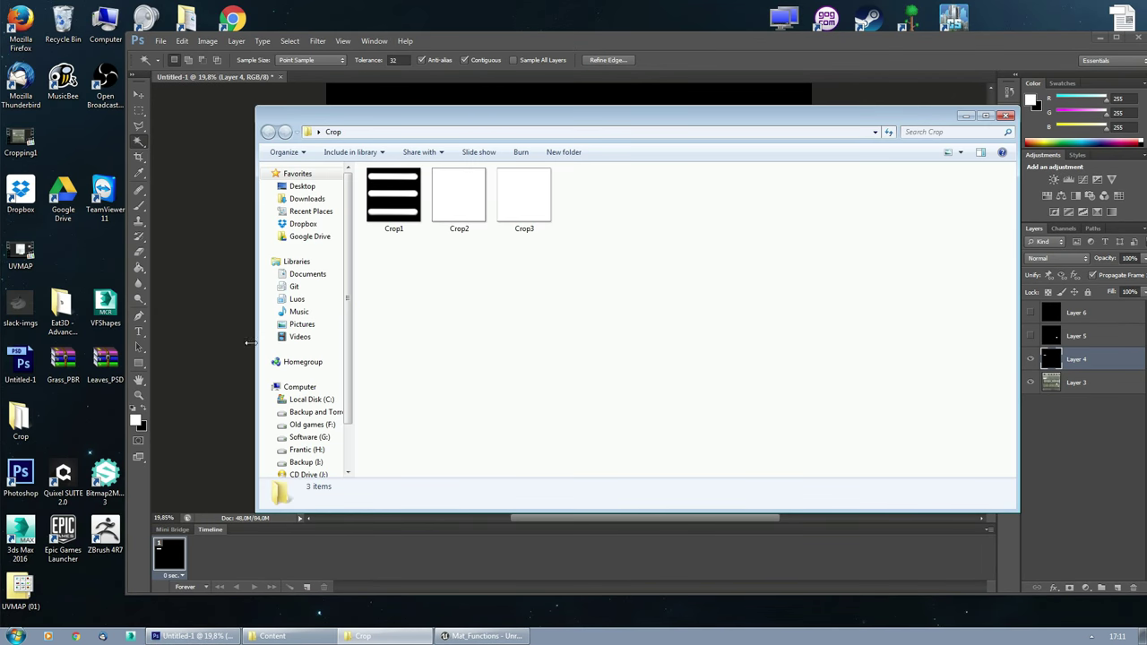
pyautogui.moveTo(566, 269); pyautogui.dragTo(360, 153)
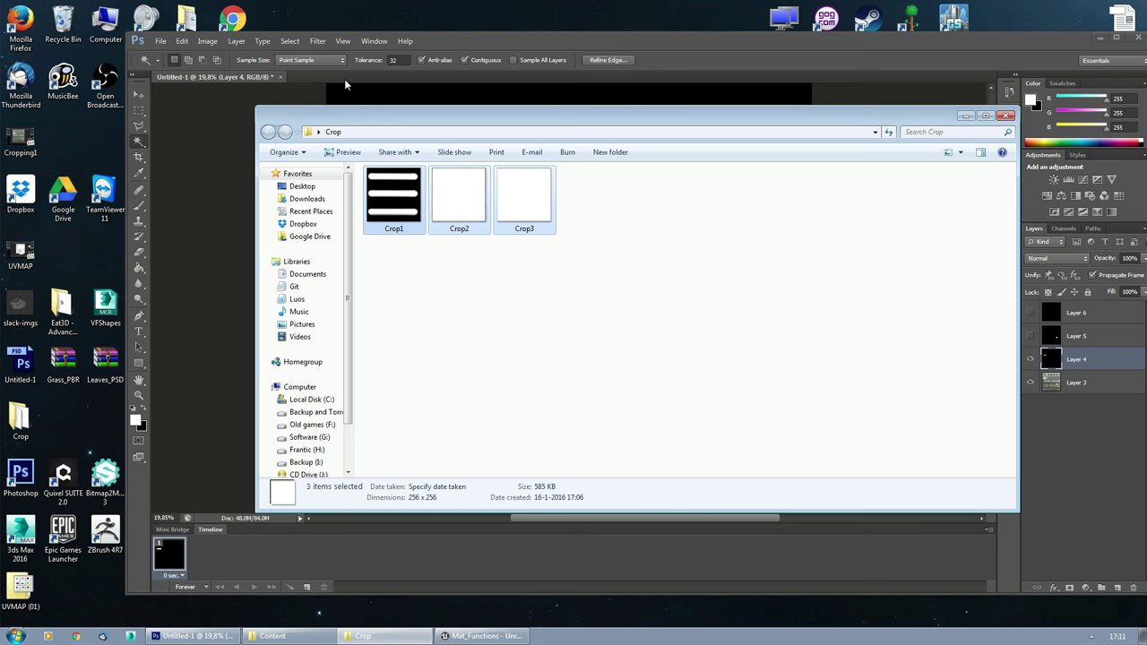
pyautogui.press('Return')
pyautogui.doubleClick(537, 41)
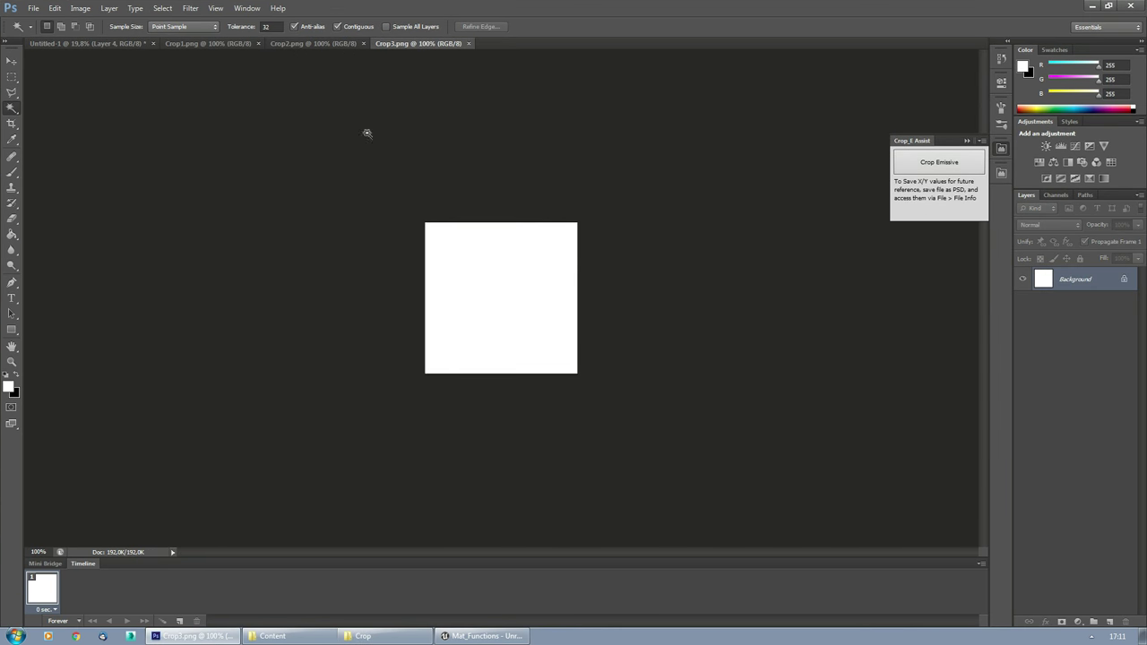
# Step: Create a new RGB document with a transparent background, 256 × 256 pixels in size
pyautogui.click(33, 9)
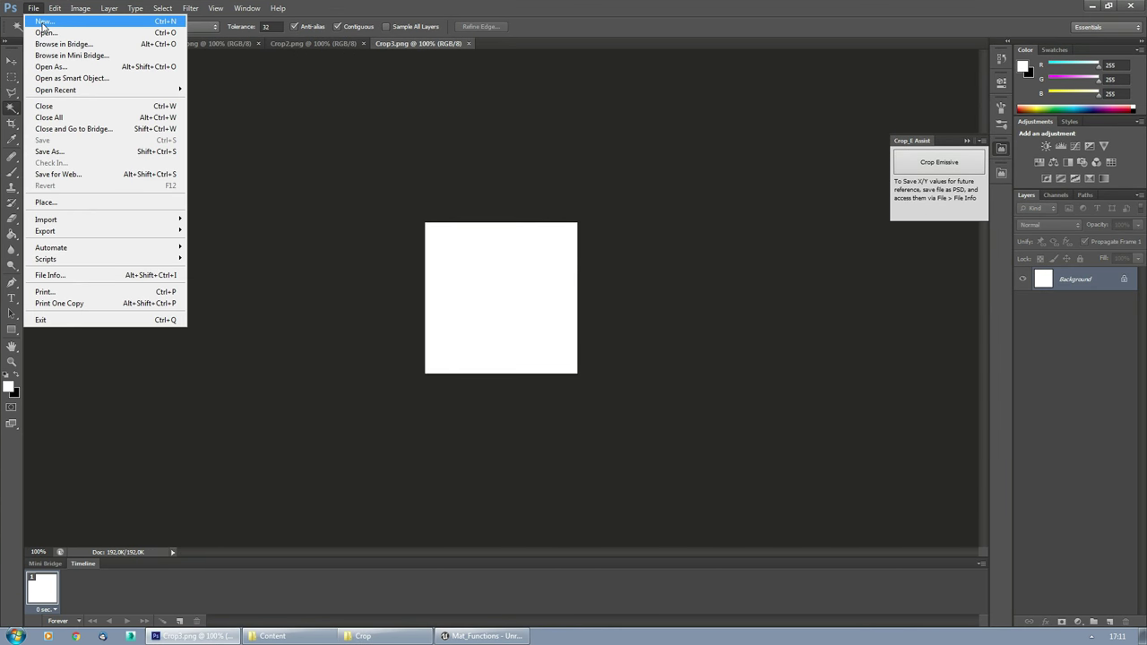
pyautogui.click(43, 21)
pyautogui.doubleClick(532, 217)
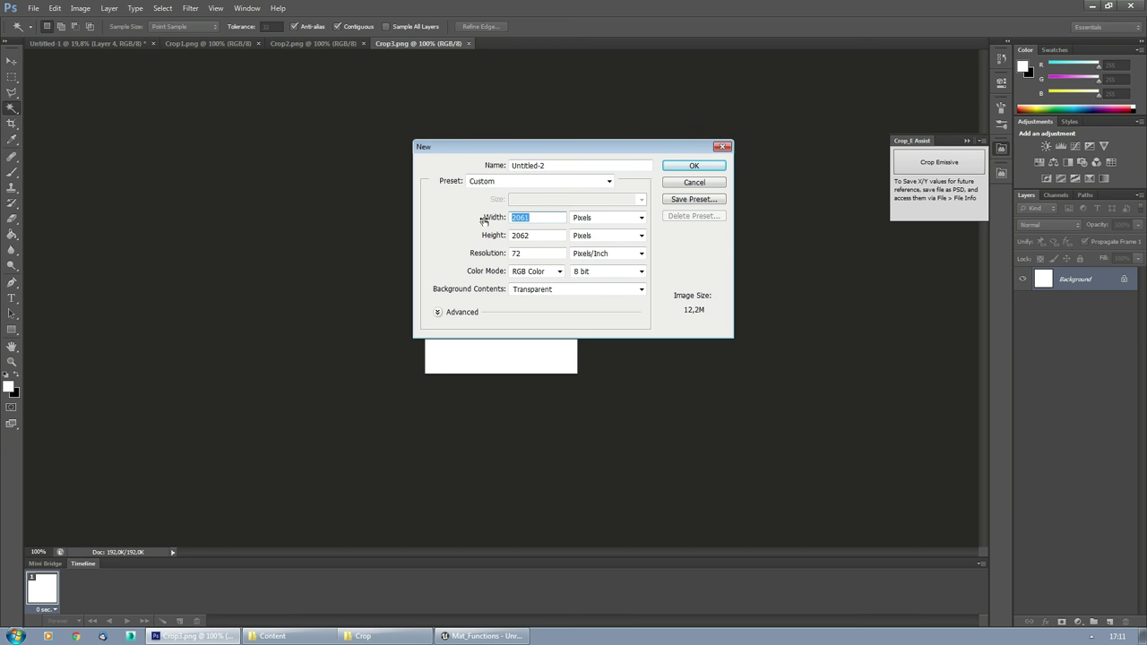
pyautogui.write('256')
pyautogui.press('Tab')
pyautogui.press('Tab')
pyautogui.write('256')
pyautogui.click(694, 166)
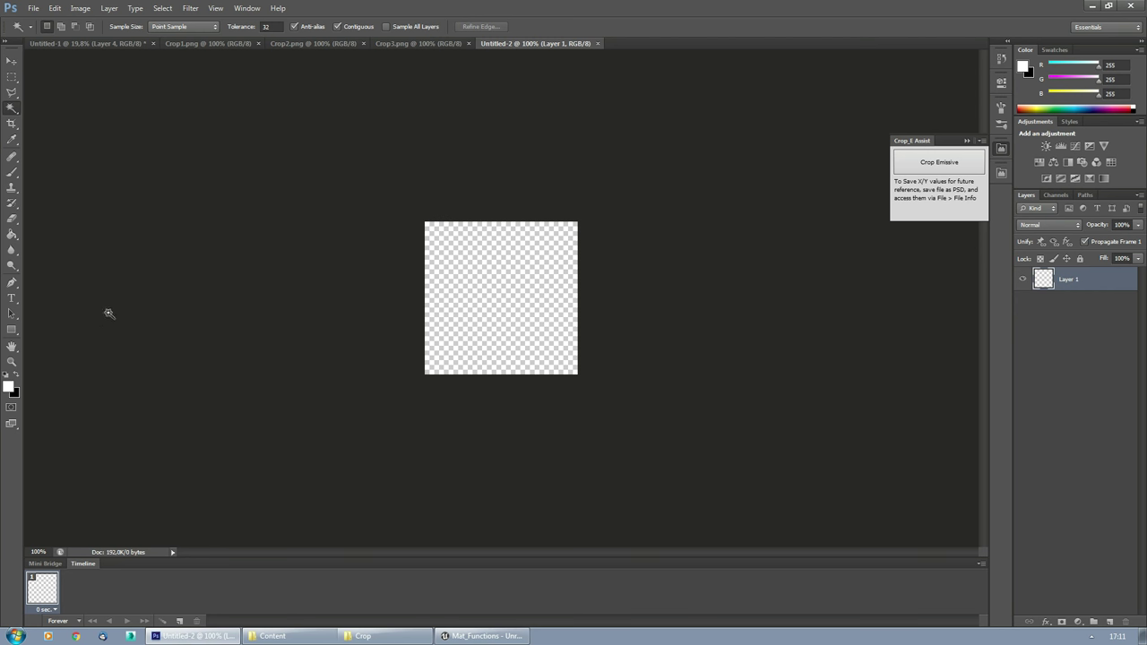
# Step: Fill the new document's empty layer with black using the Paint Bucket tool
pyautogui.click(16, 377)
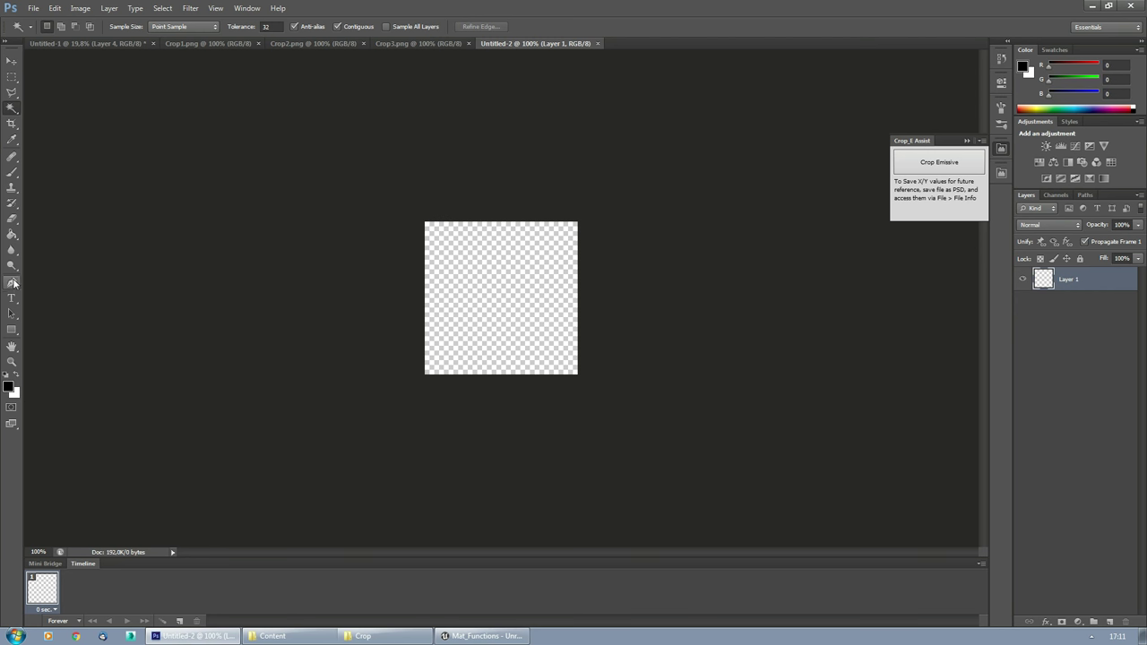
pyautogui.click(12, 234)
pyautogui.click(492, 303)
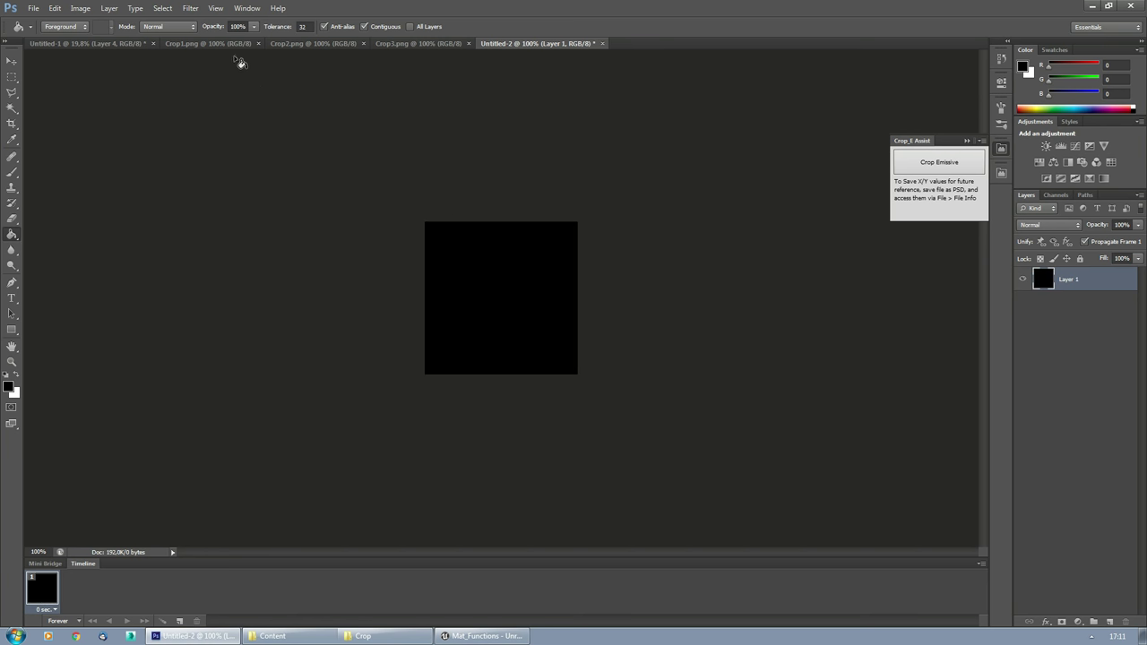
# Step: Copy the entire Crop1 image and paste it into the Red channel of Untitled-2
pyautogui.click(215, 43)
pyautogui.hotkey('ctrl', 'a')
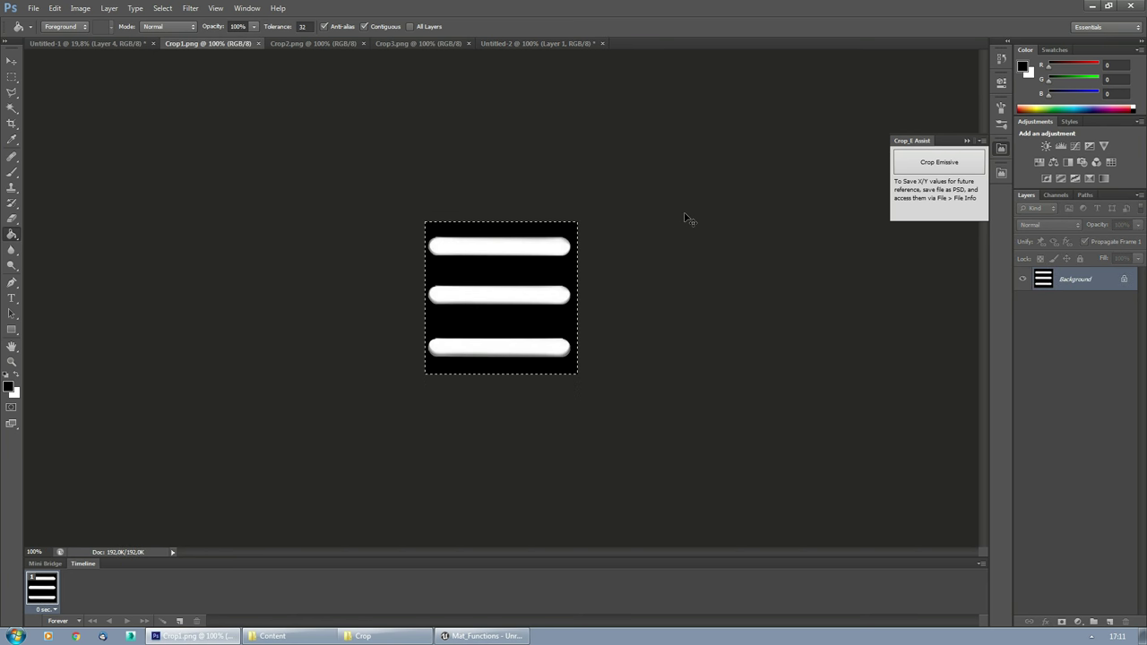
pyautogui.click(502, 45)
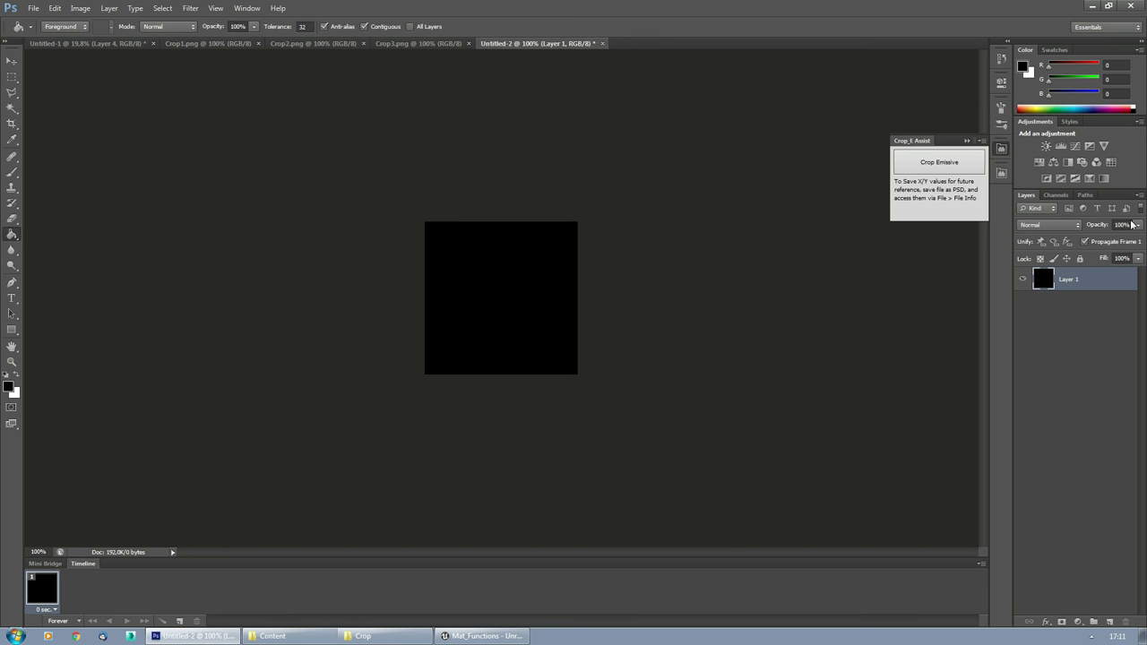
pyautogui.click(1056, 196)
pyautogui.click(1057, 233)
pyautogui.hotkey('ctrl', 'v')
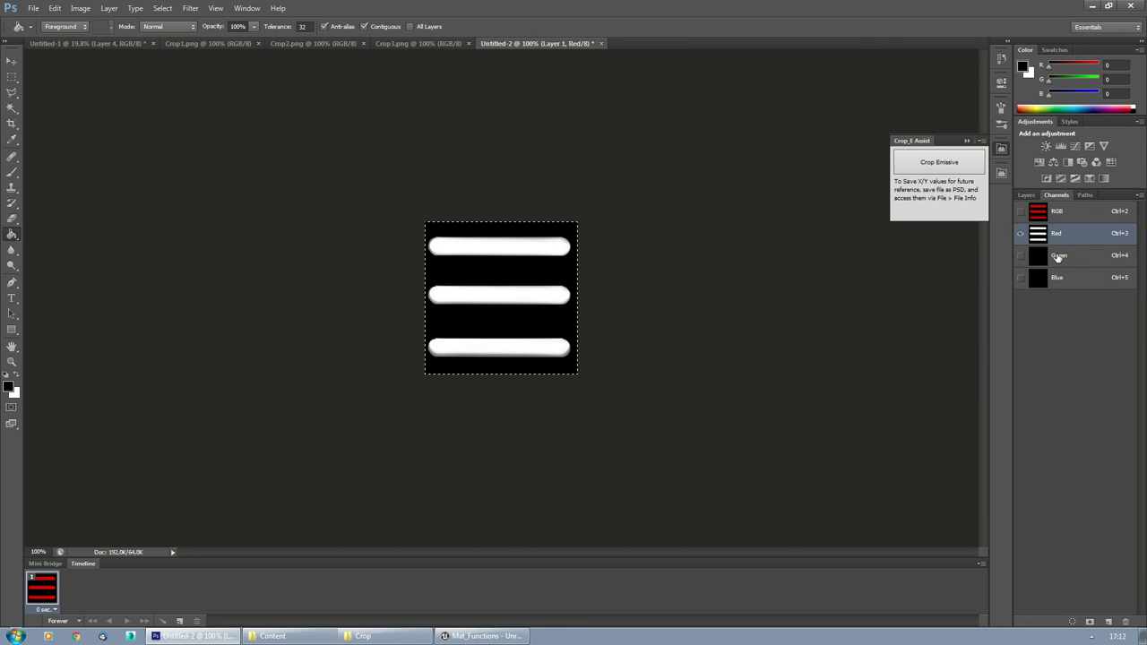
# Step: Check the Crop2 and Crop3 masks, and make the Green channel of Untitled-2 solid white to match Crop2
pyautogui.click(289, 43)
pyautogui.click(1026, 194)
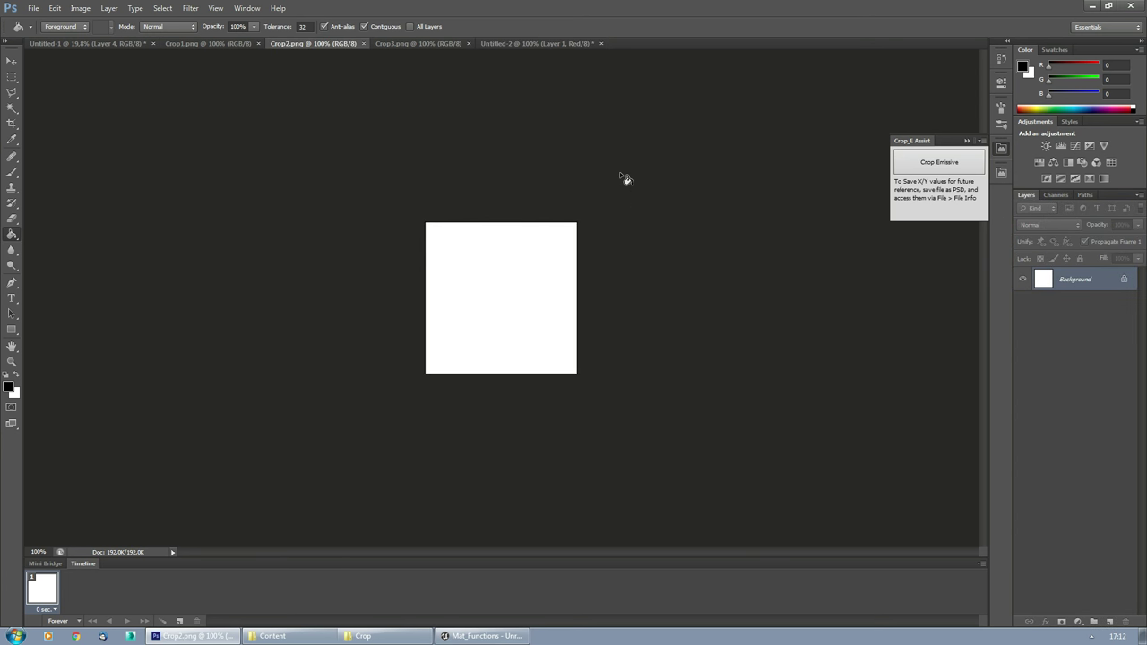
pyautogui.click(413, 43)
pyautogui.click(325, 43)
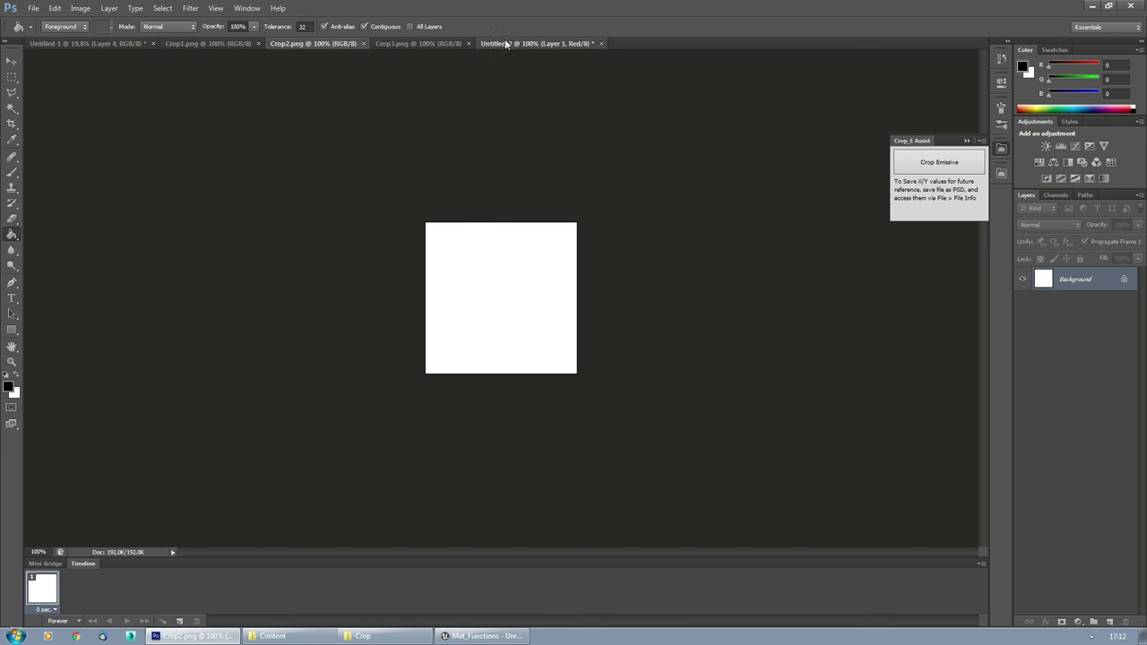
pyautogui.click(536, 43)
pyautogui.click(1056, 194)
pyautogui.click(1055, 261)
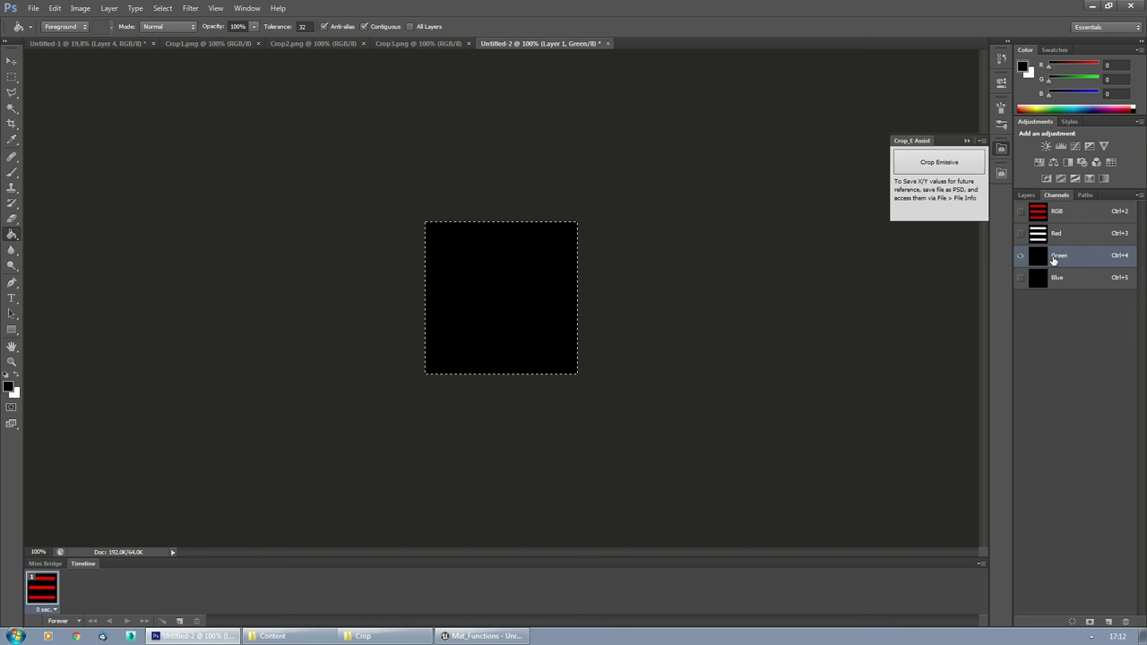
pyautogui.hotkey('ctrl', 'i')
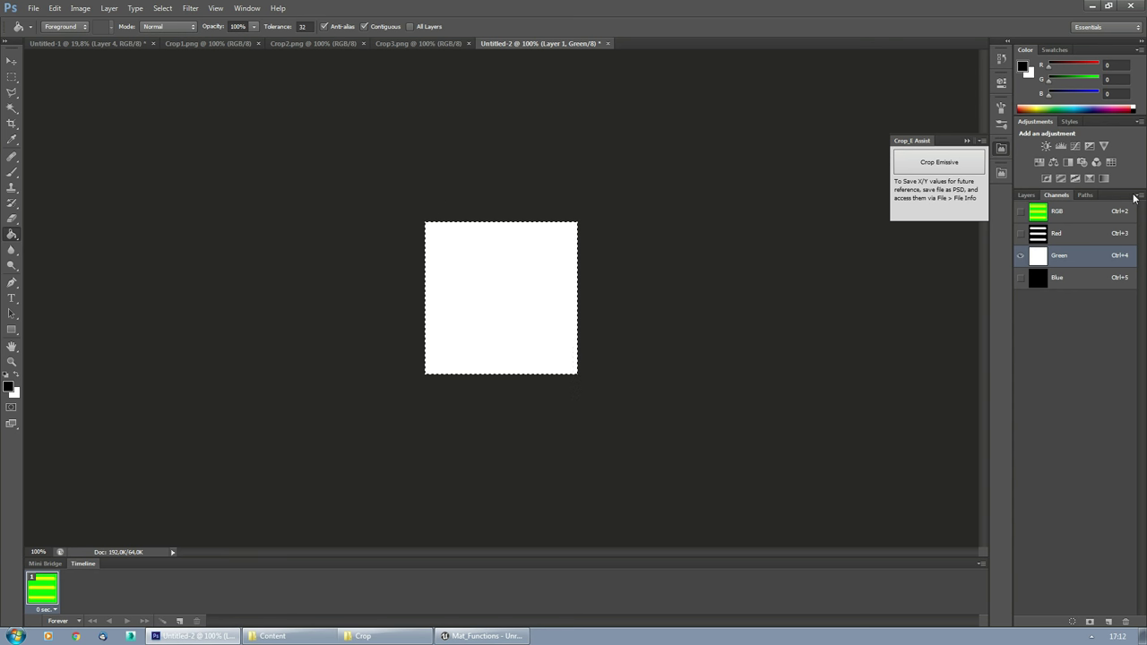
# Step: Make the Blue channel solid white to match Crop3, and show the Red and Green channels together with it
pyautogui.click(1045, 273)
pyautogui.press('Delete')
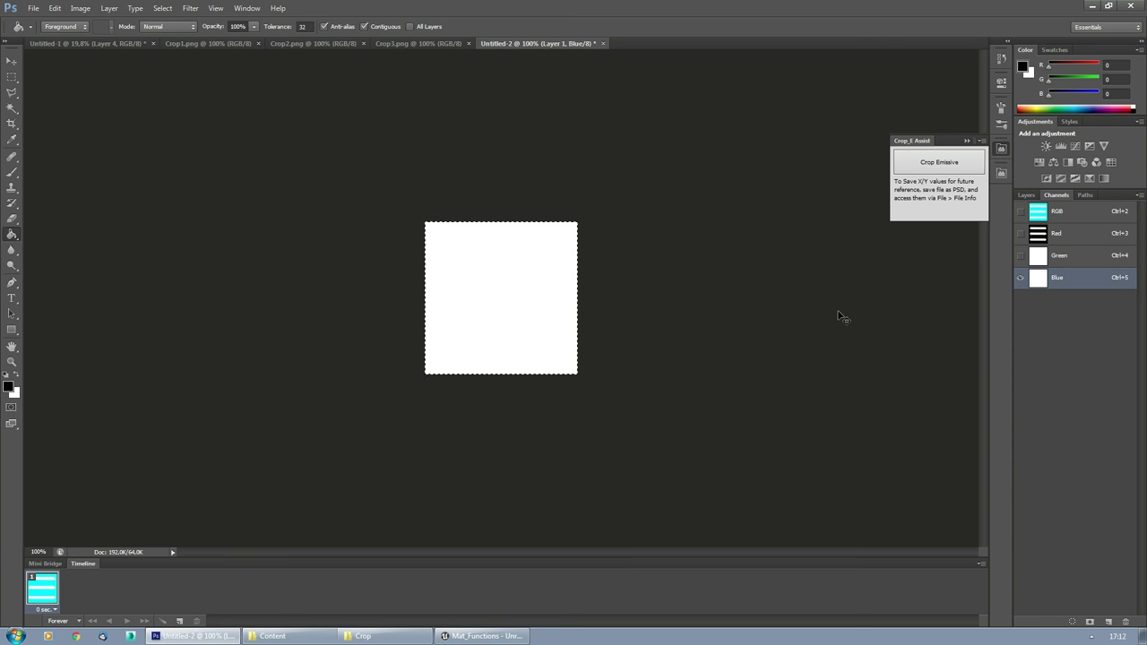
pyautogui.click(1019, 233)
pyautogui.click(1020, 255)
pyautogui.click(1026, 195)
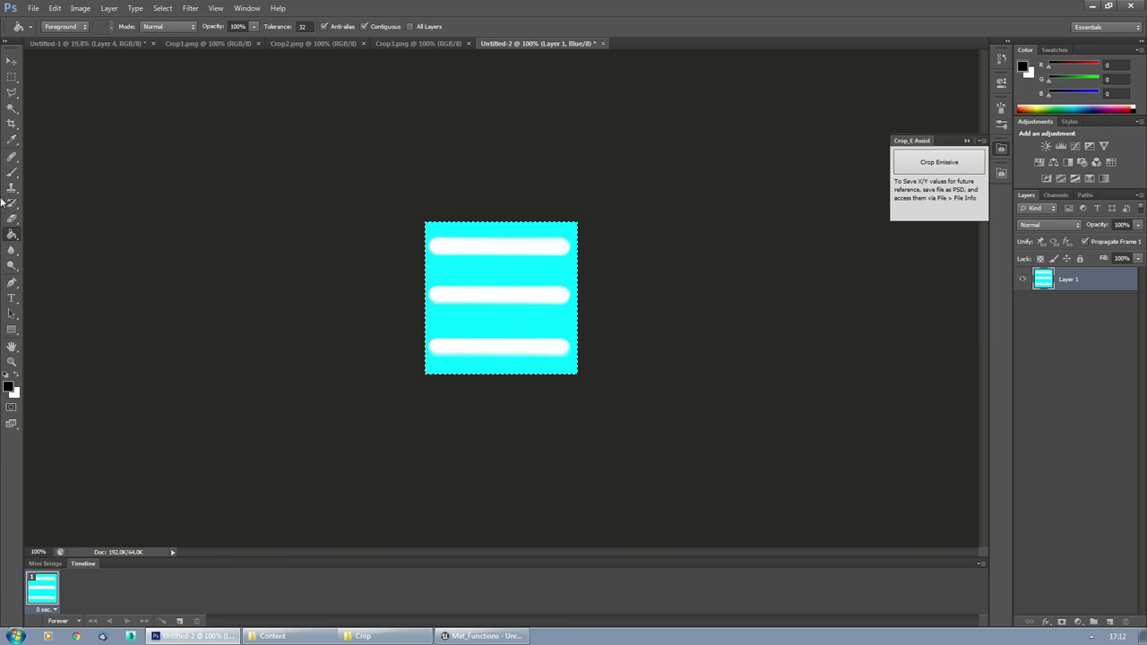
# Step: Clear the selection around the packed mask and switch to the Move tool
pyautogui.click(12, 77)
pyautogui.click(90, 97)
pyautogui.click(12, 60)
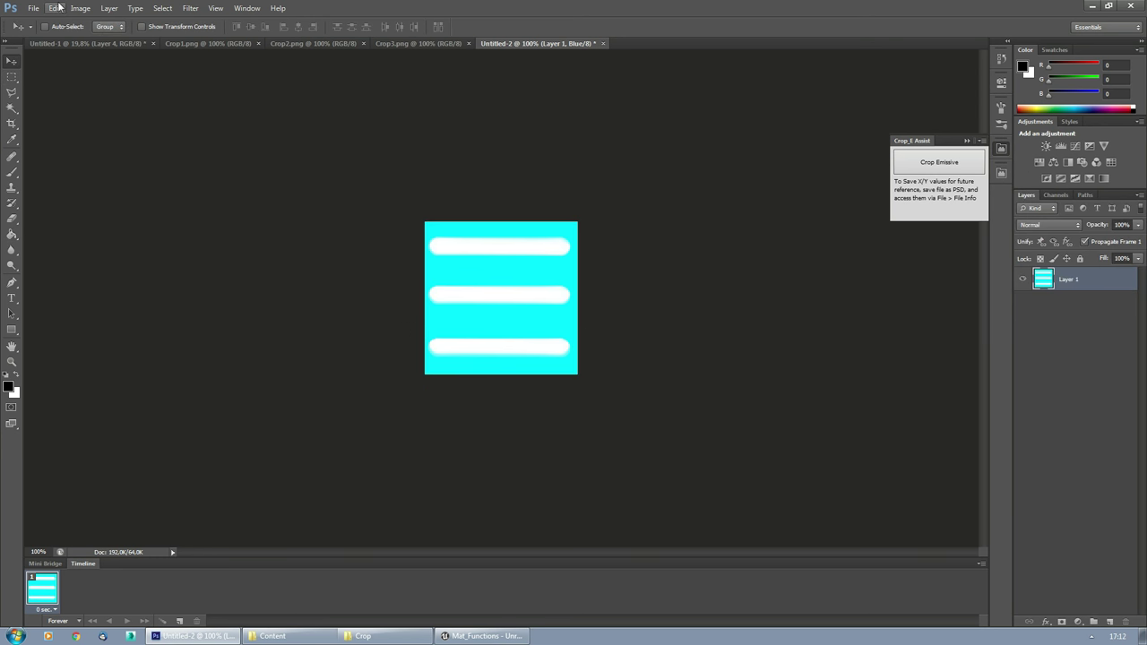
# Step: Save the packed mask in the Crop folder as a PNG named T_CropLight_Final with the default PNG options
pyautogui.click(34, 9)
pyautogui.click(61, 152)
pyautogui.click(609, 315)
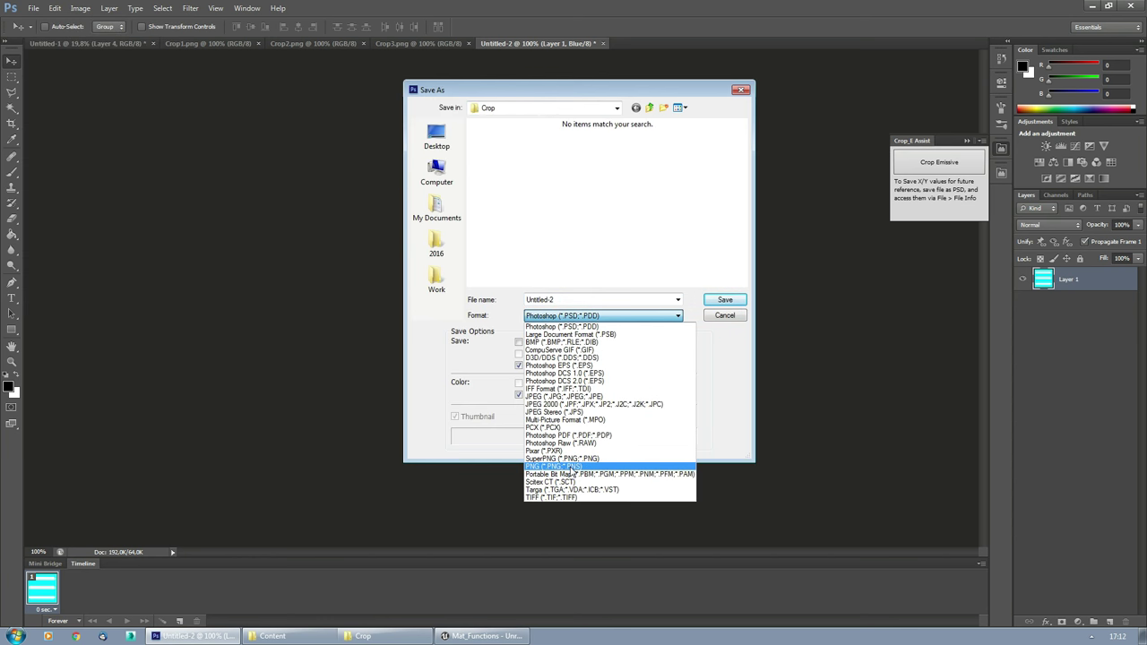
pyautogui.click(569, 467)
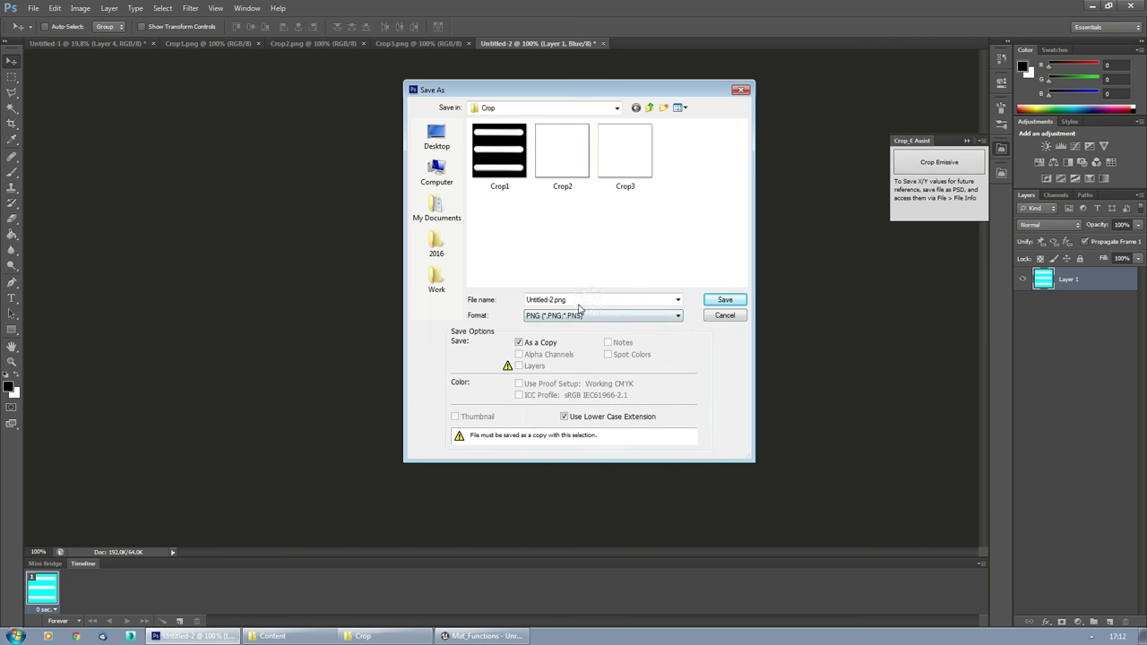
pyautogui.doubleClick(579, 300)
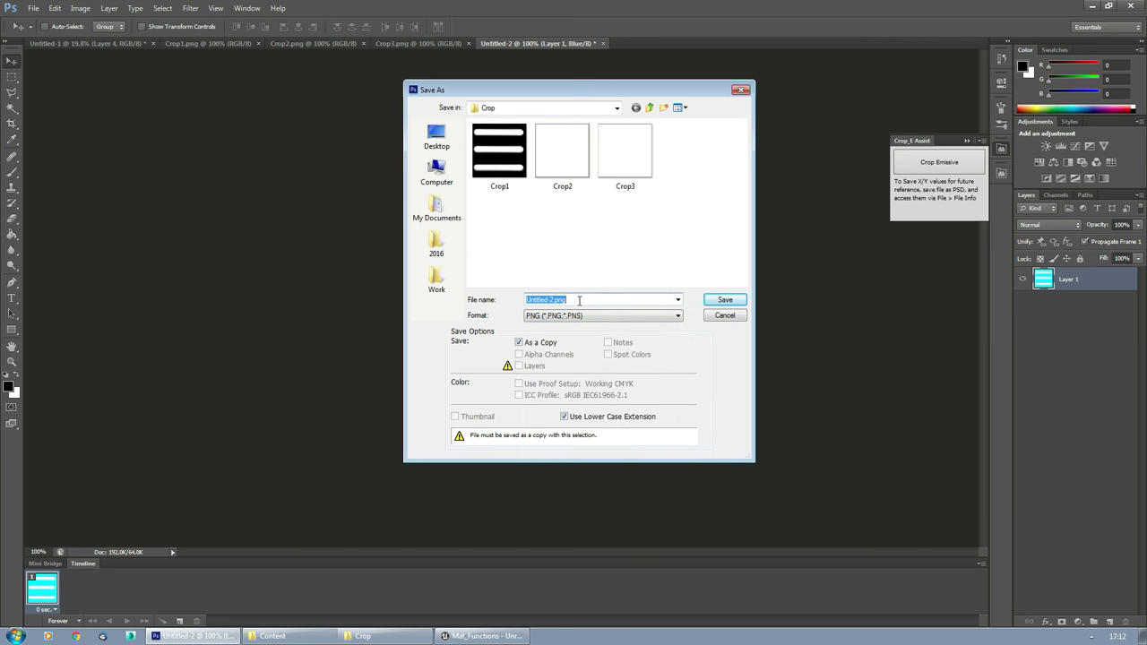
pyautogui.write('T_CropLight_Final')
pyautogui.click(723, 300)
pyautogui.click(609, 202)
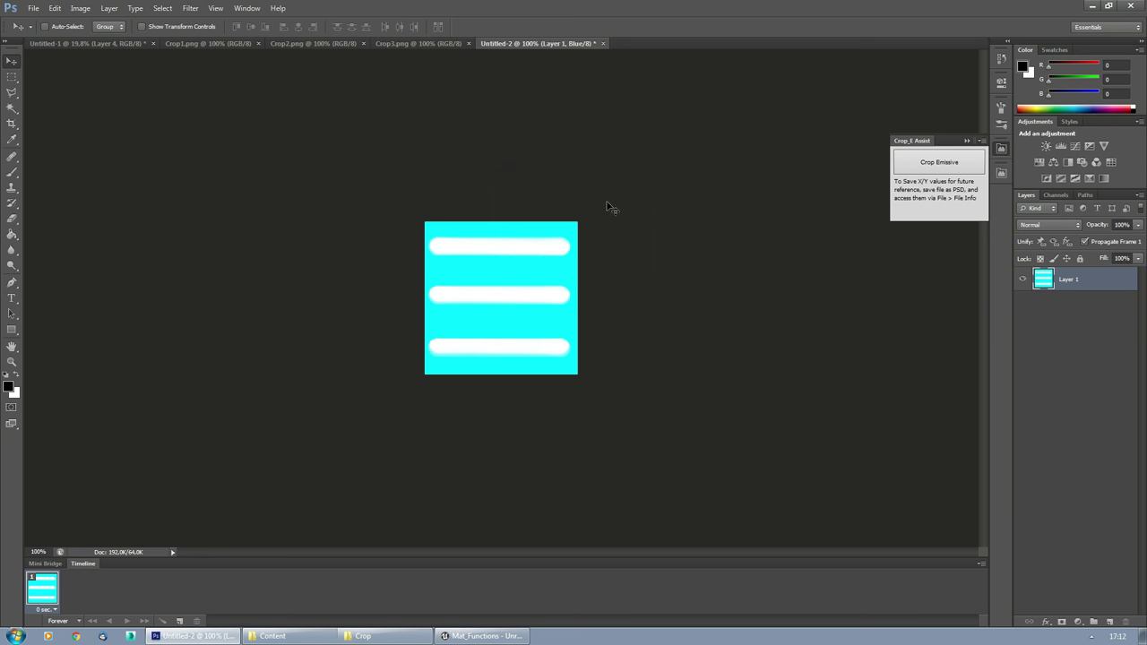
# Step: Move the Crop folder window off the main screen and return to the Untitled-1 document in Photoshop
pyautogui.click(1093, 7)
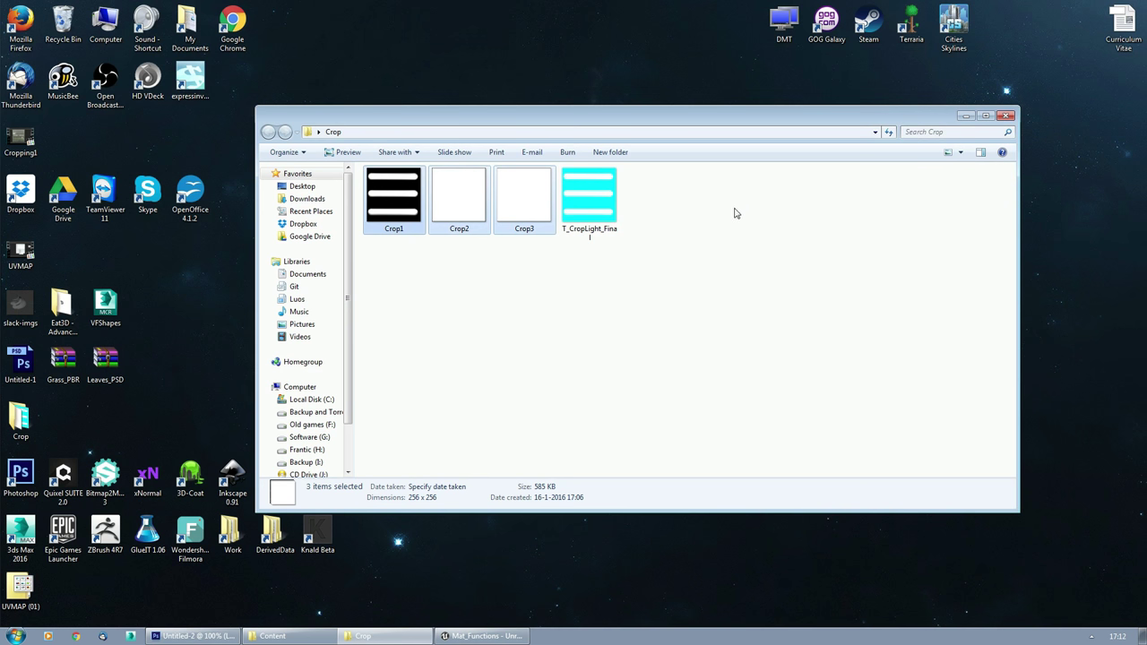
pyautogui.moveTo(681, 116); pyautogui.dragTo(1146, 108)
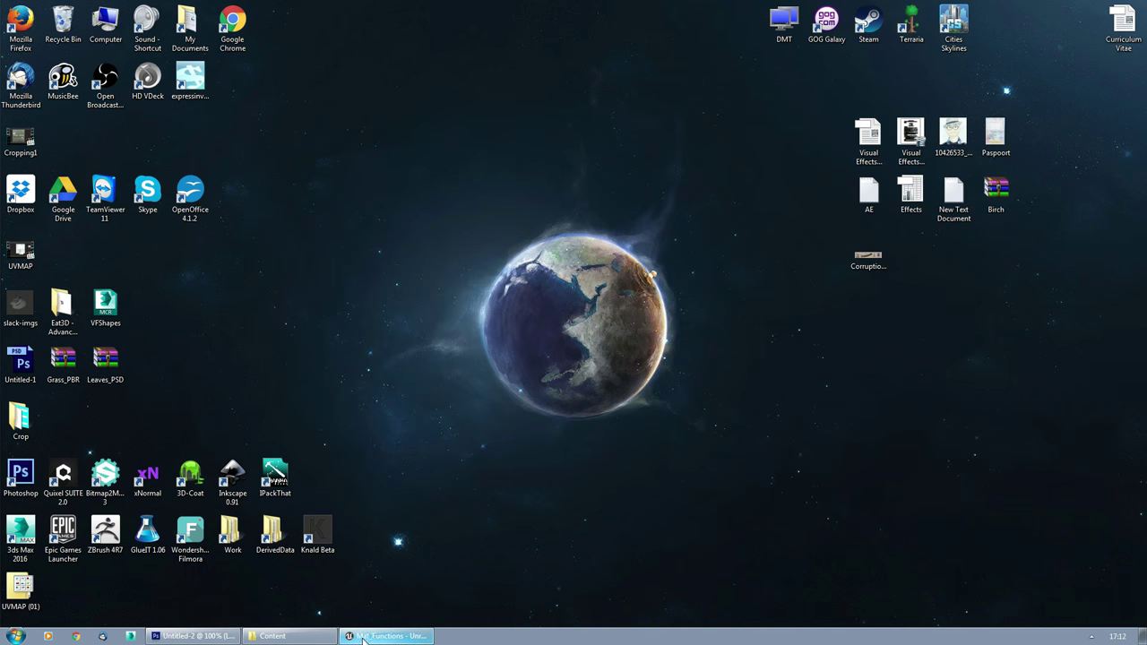
pyautogui.click(193, 636)
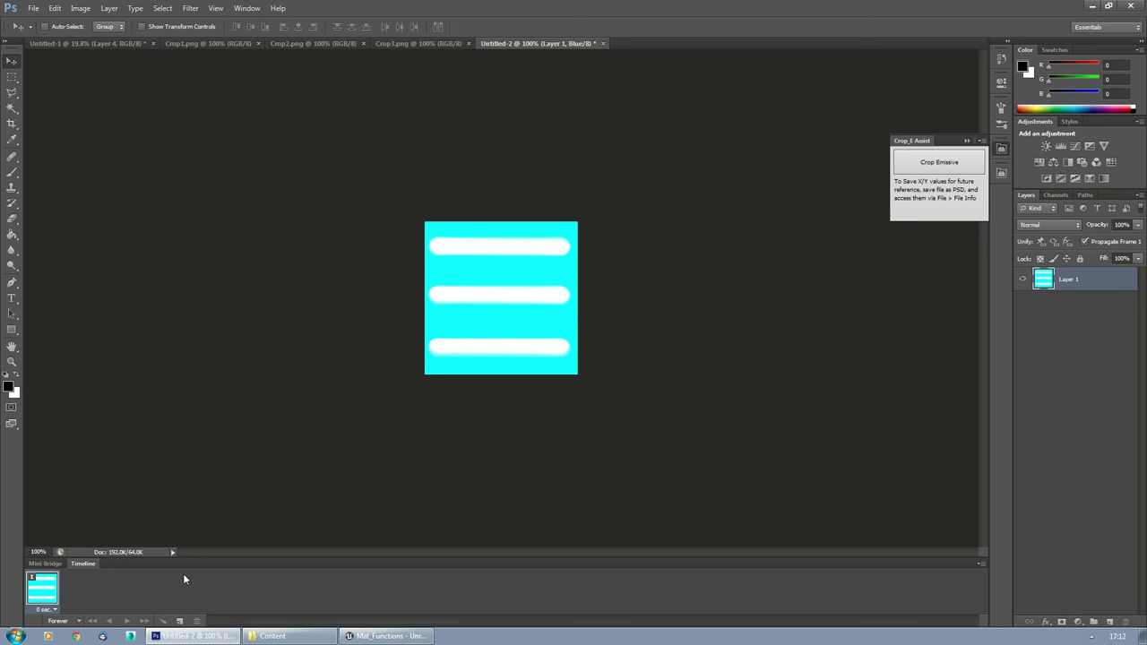
pyautogui.click(75, 45)
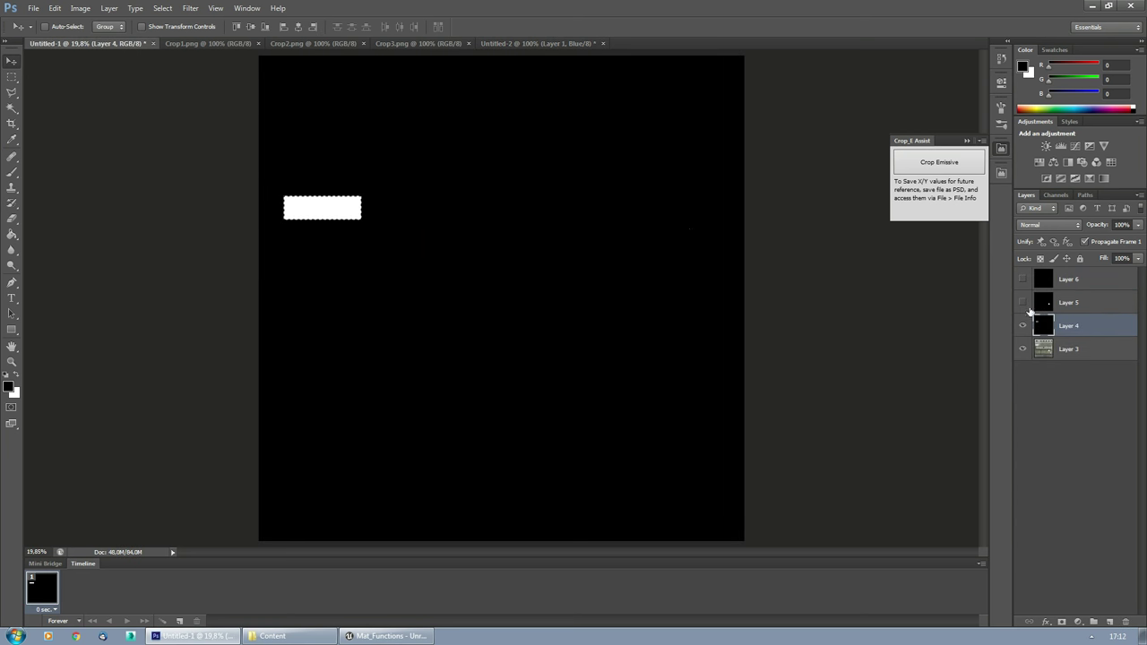
# Step: Hide Layer 4, make Layer 3 the active layer, and clear the leftover selection around the rectangular light
pyautogui.click(1022, 325)
pyautogui.click(1042, 347)
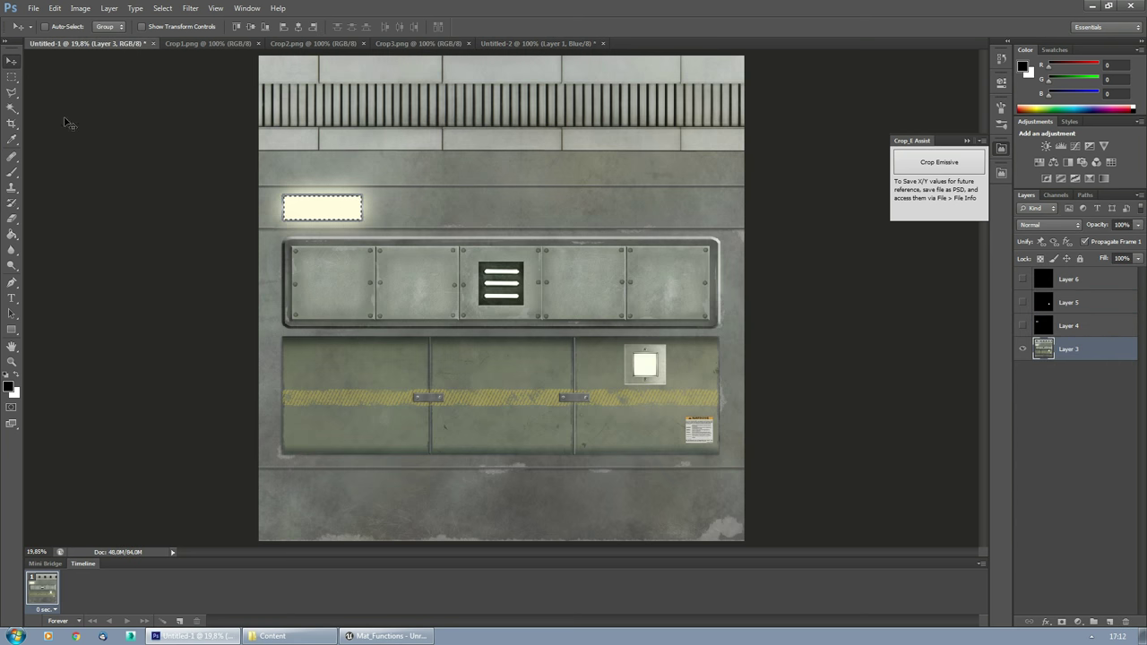
pyautogui.click(12, 78)
pyautogui.moveTo(65, 99); pyautogui.dragTo(32, 73)
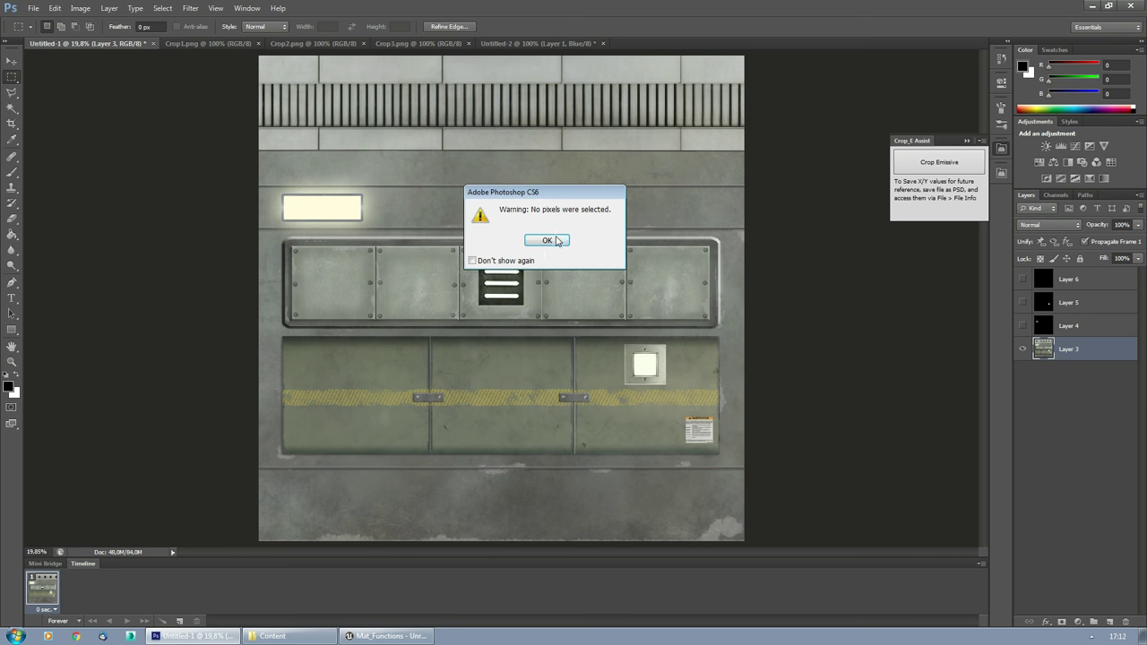
pyautogui.click(548, 240)
pyautogui.click(9, 62)
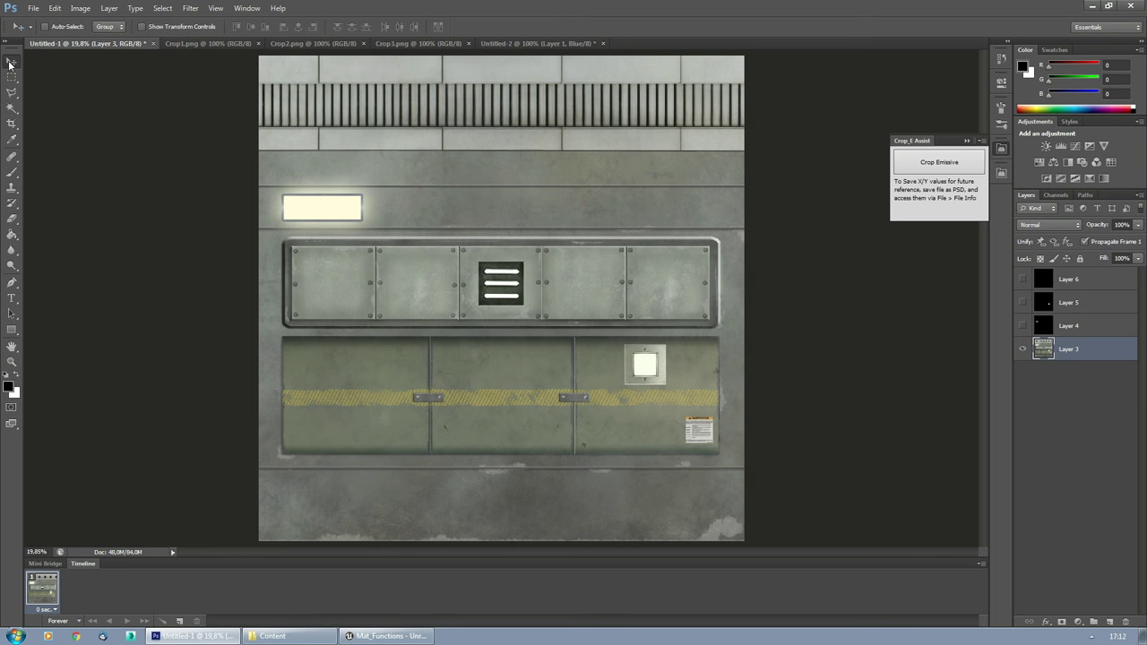
# Step: Save the wall texture in the Crop folder as a PNG named T_WallWLightExample with the default PNG options
pyautogui.click(32, 8)
pyautogui.click(45, 149)
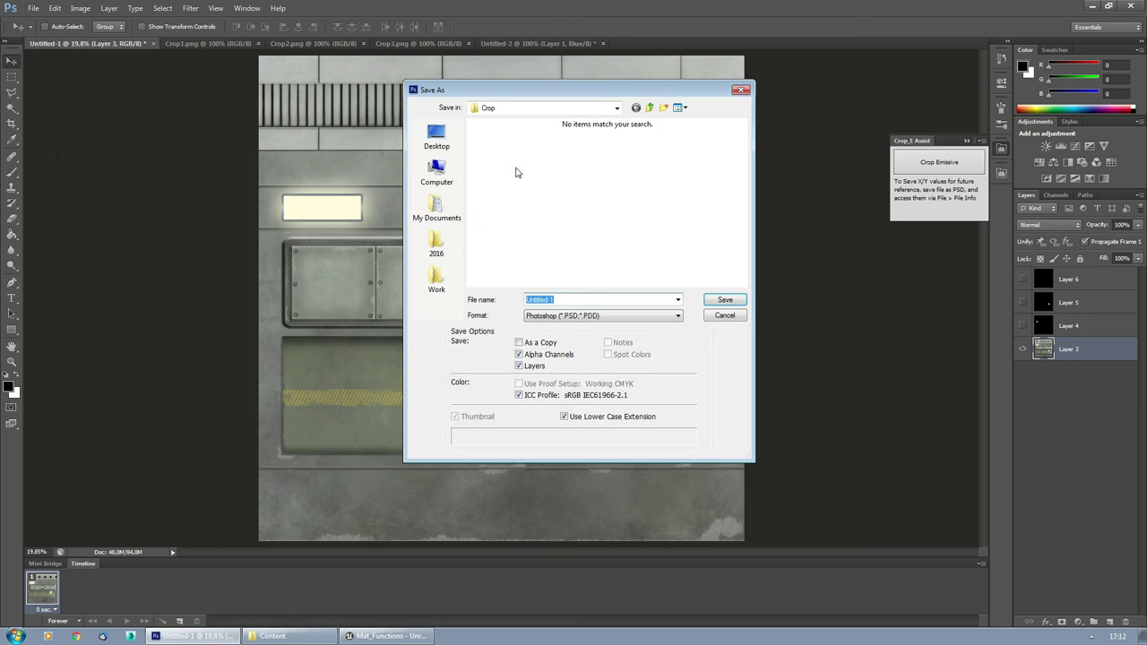
pyautogui.click(598, 315)
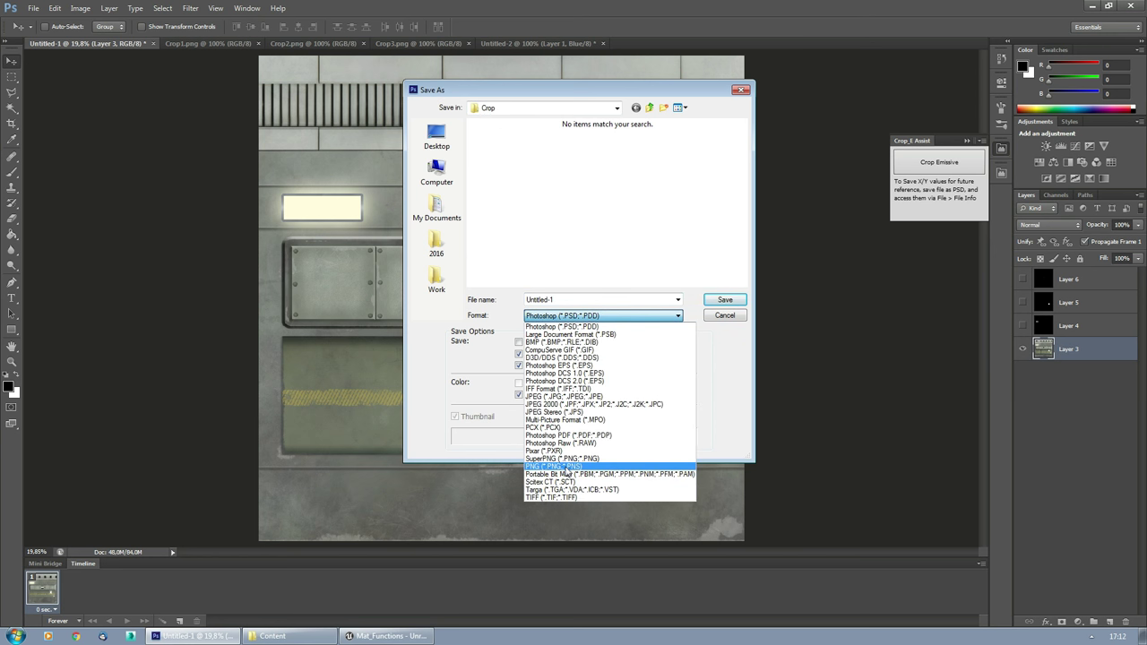
pyautogui.click(562, 466)
pyautogui.click(573, 300)
pyautogui.write('T_WallWLightExample')
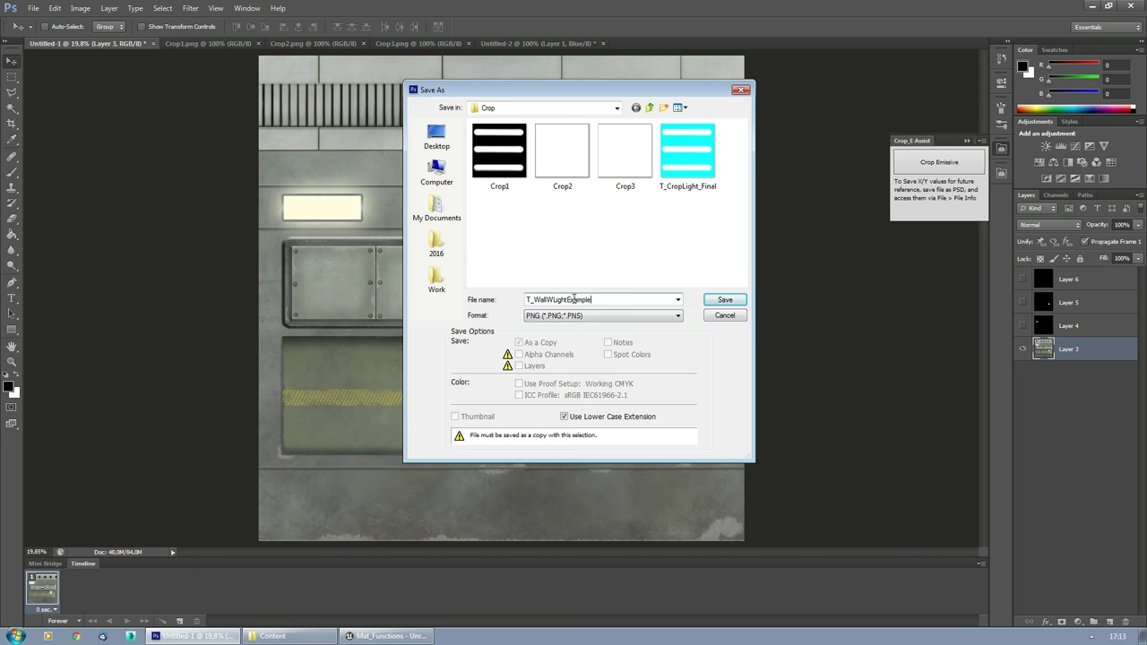
pyautogui.click(724, 301)
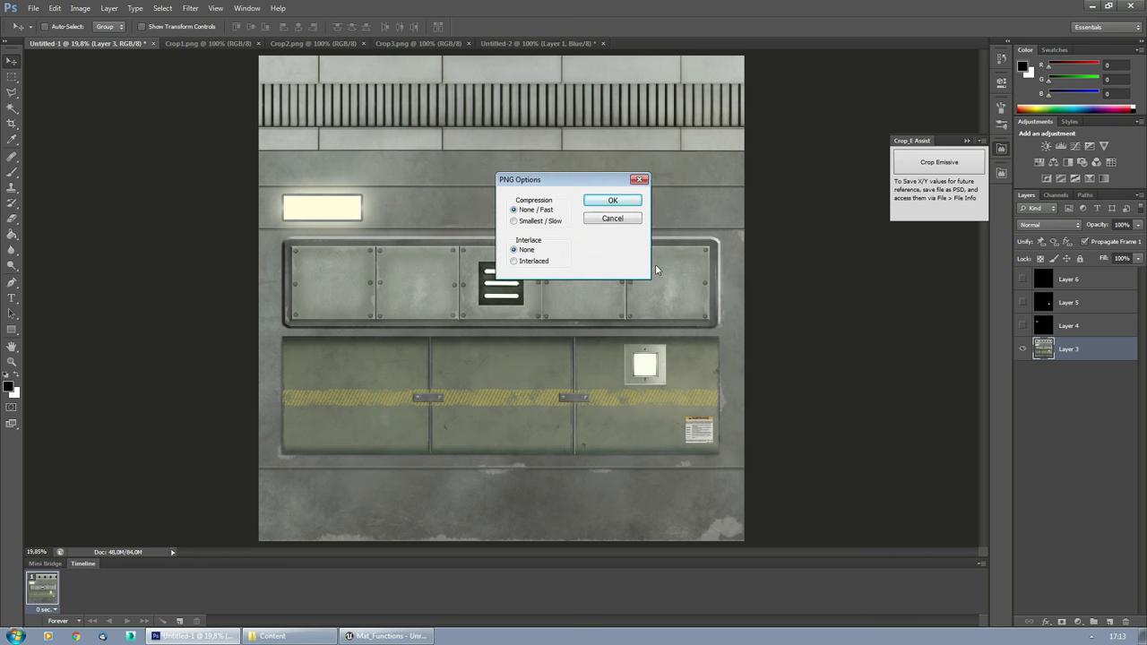
pyautogui.click(611, 199)
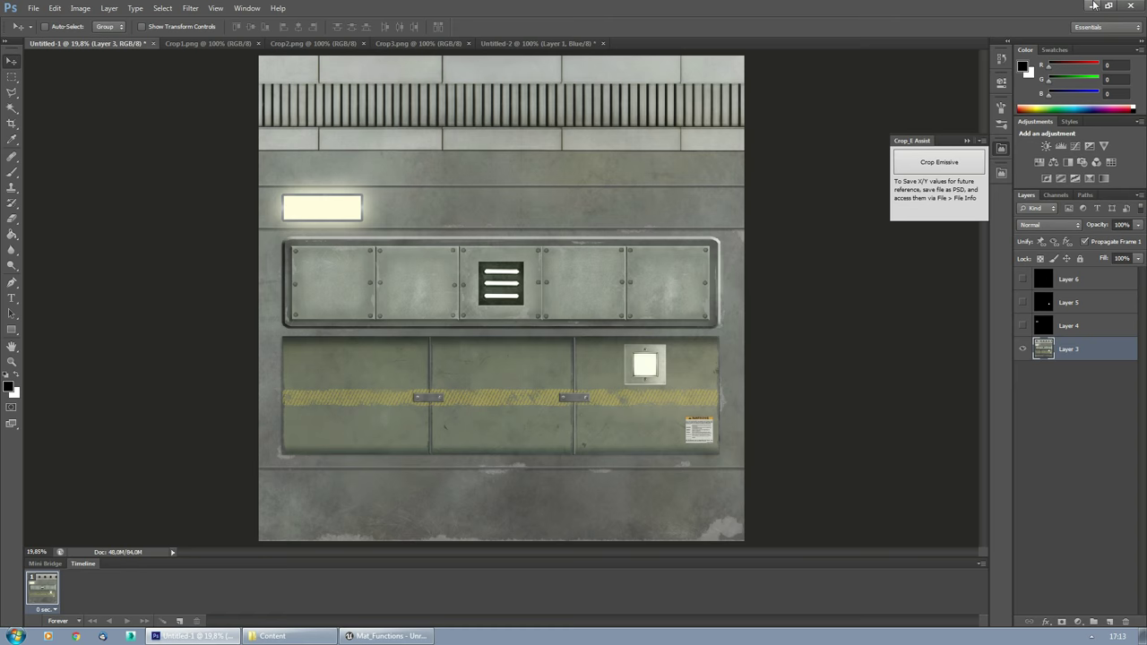
# Step: Switch to the Unreal Editor and create a folder named example inside Luos_MatFunctions
pyautogui.click(1092, 6)
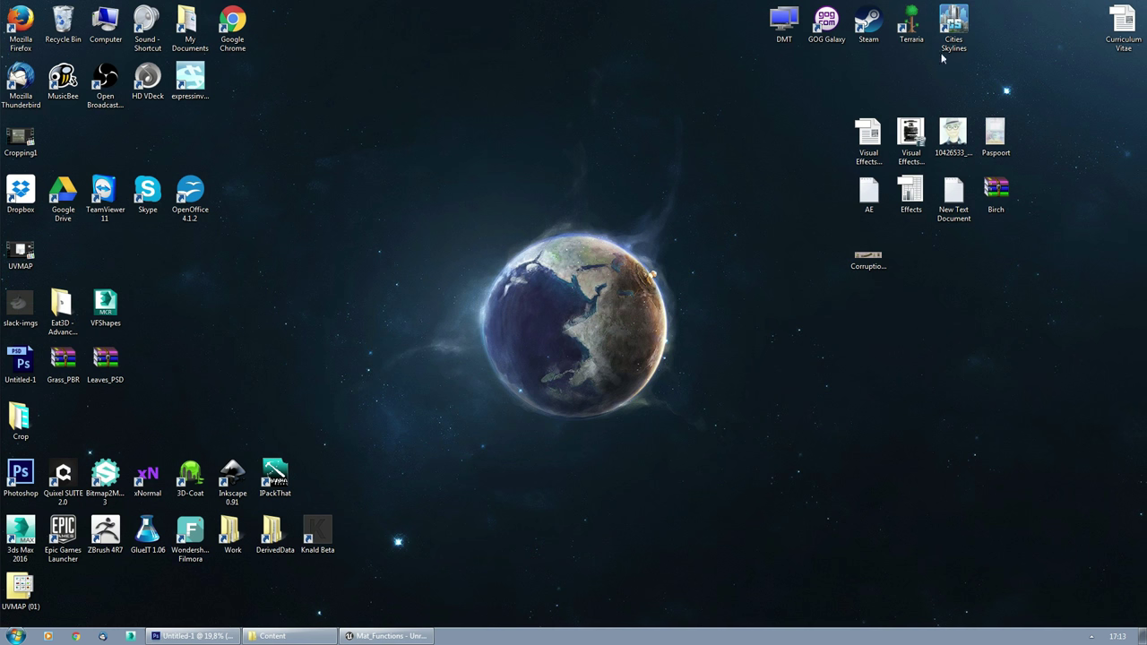
pyautogui.click(391, 636)
pyautogui.moveTo(460, 464); pyautogui.dragTo(461, 443, button='right')
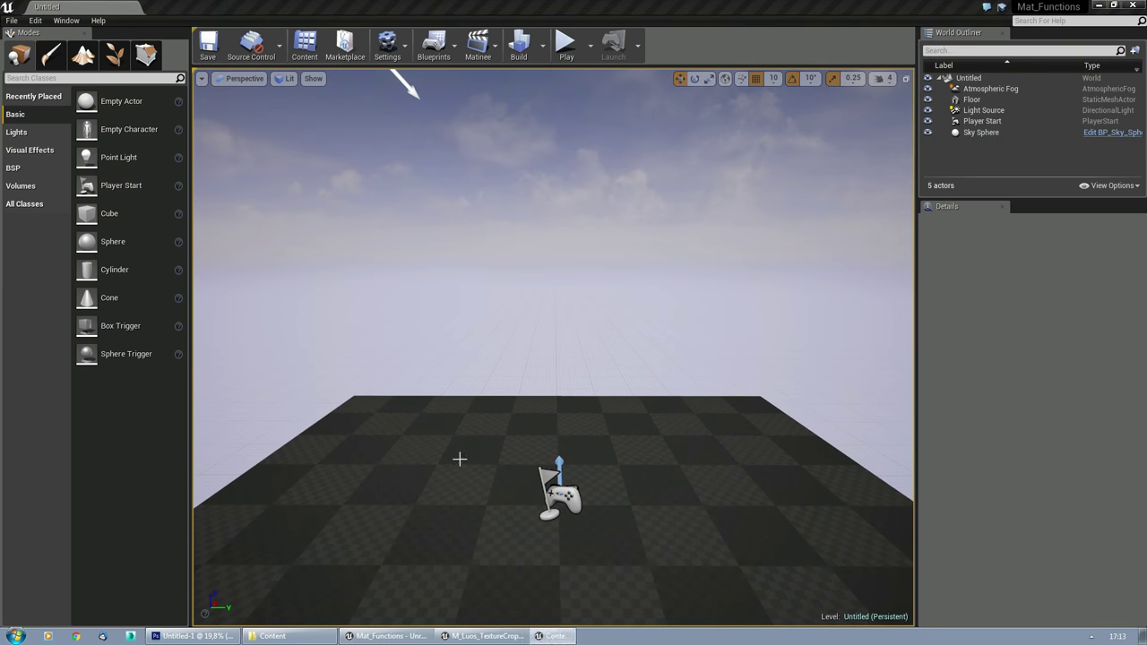
pyautogui.moveTo(1146, 131); pyautogui.dragTo(506, 117)
pyautogui.click(338, 186)
pyautogui.rightClick(320, 224)
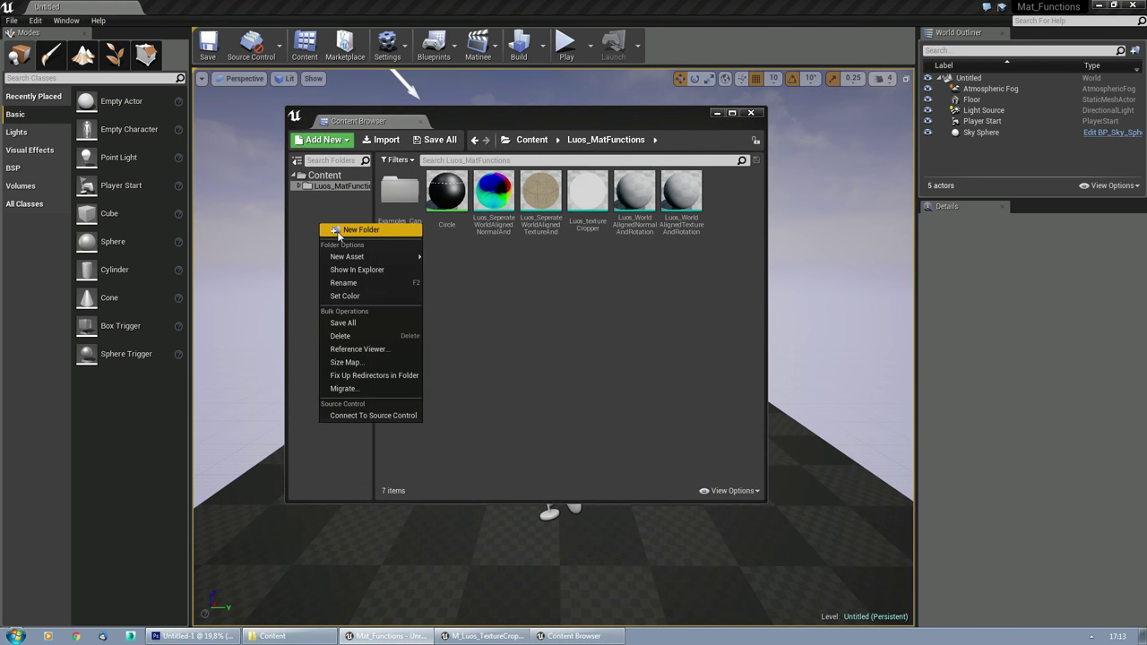
pyautogui.click(335, 232)
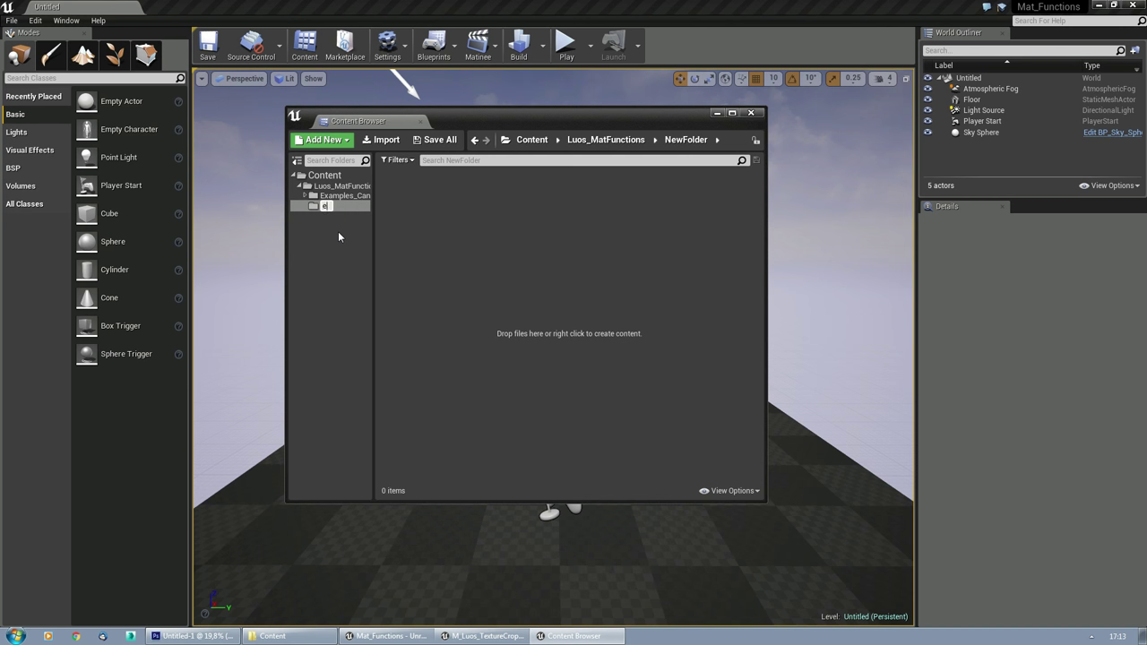
pyautogui.write('example')
pyautogui.press('Return')
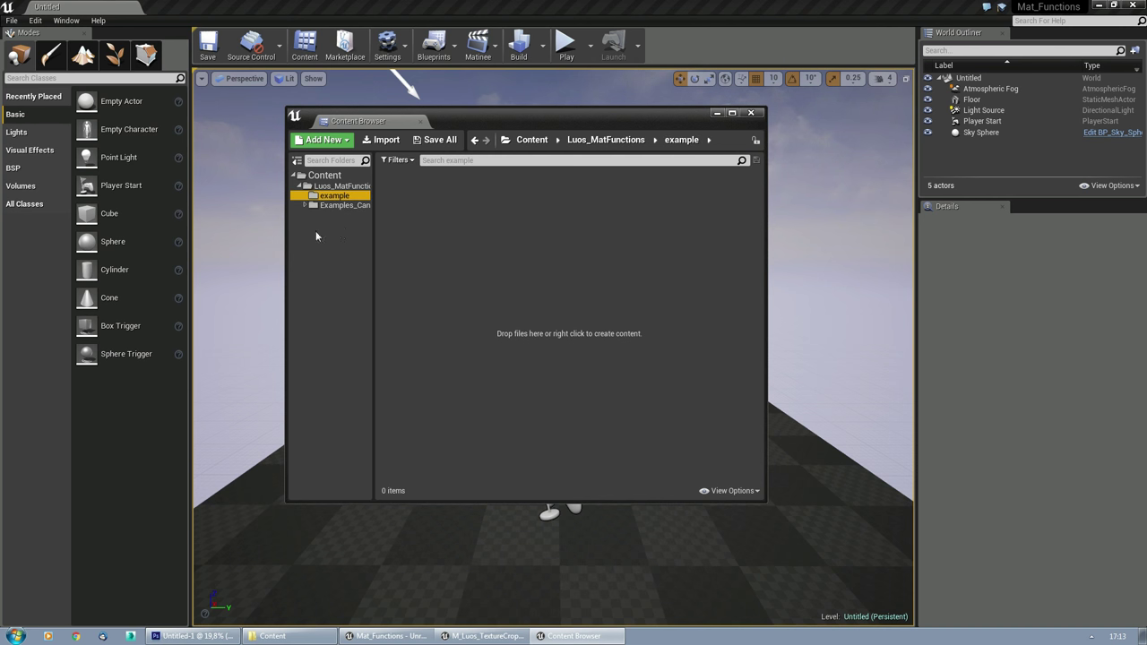
# Step: Import T_CropLight_Final and T_WallWLightExample from the Crop folder into the example folder, and minimize the Crop window
pyautogui.click(569, 322)
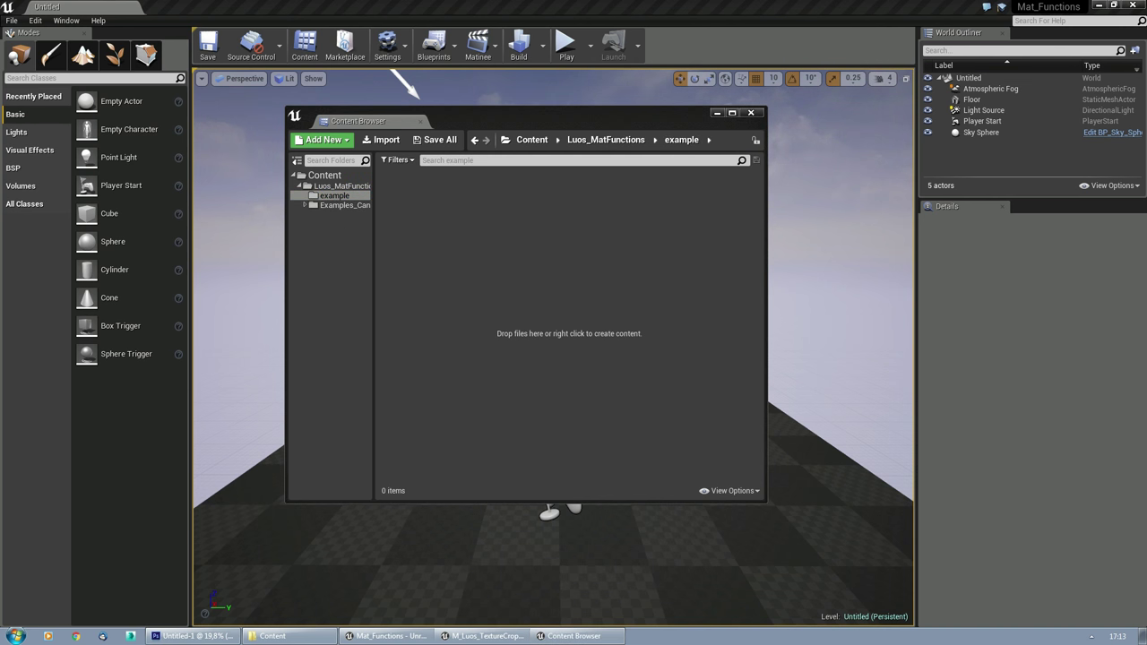
pyautogui.moveTo(1146, 262); pyautogui.dragTo(652, 335)
pyautogui.click(656, 431)
pyautogui.keyDown('ctrl'); pyautogui.click(598, 432); pyautogui.keyUp('ctrl')
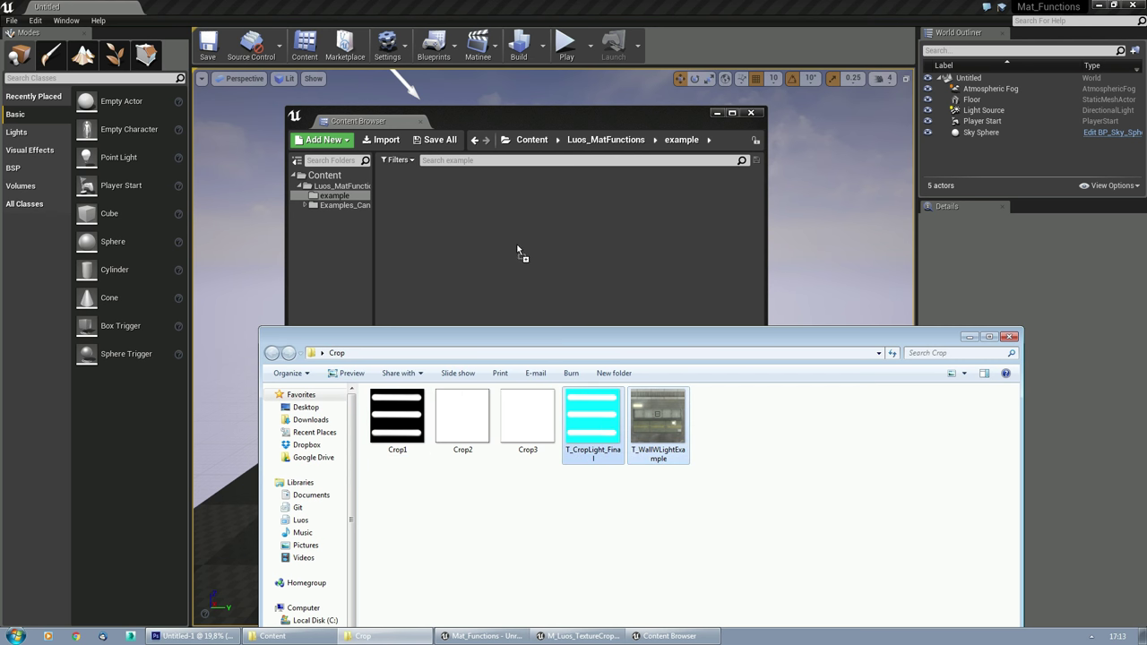
pyautogui.moveTo(511, 242); pyautogui.dragTo(511, 242)
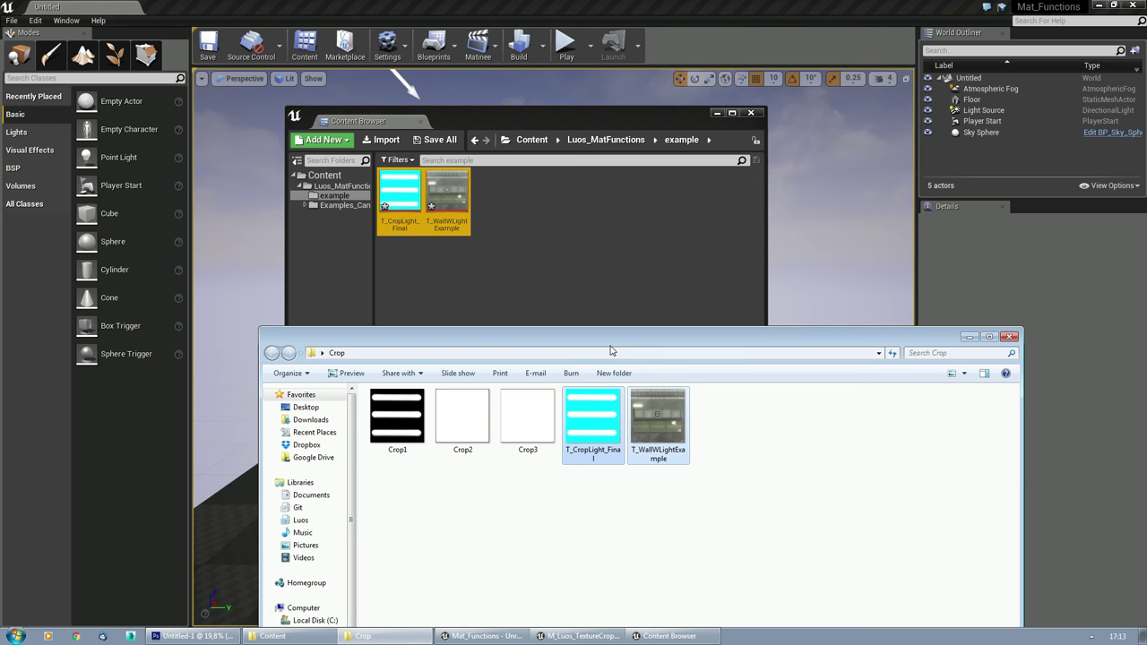
pyautogui.click(970, 337)
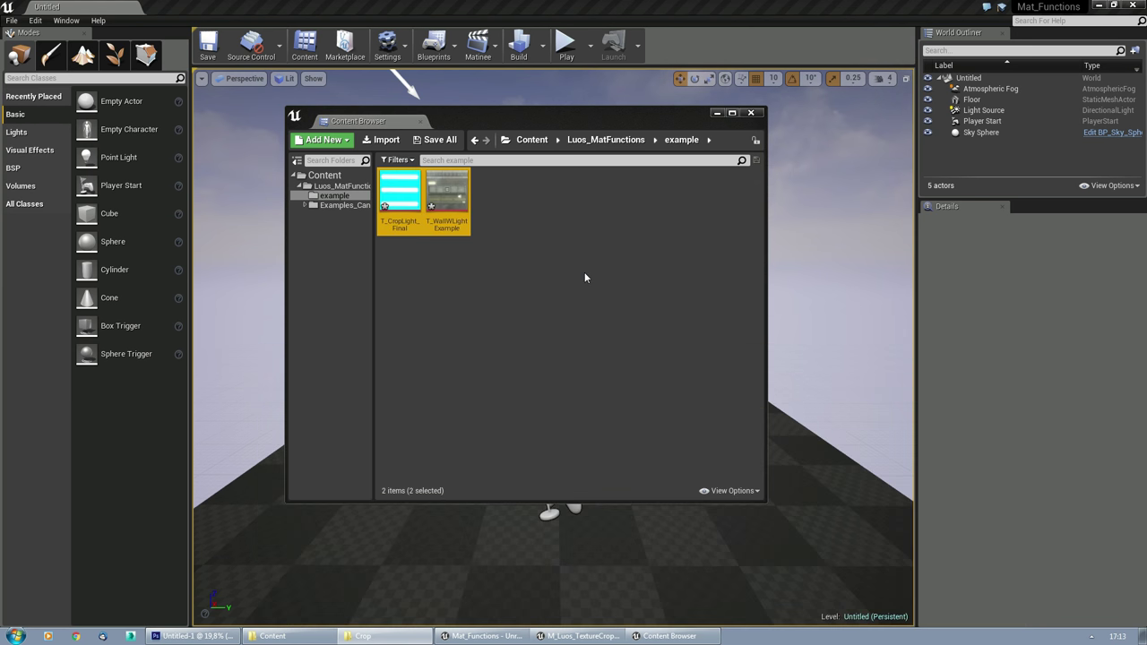
# Step: Turn off sRGB for the T_WallWLightExample texture and close its editor
pyautogui.doubleClick(446, 199)
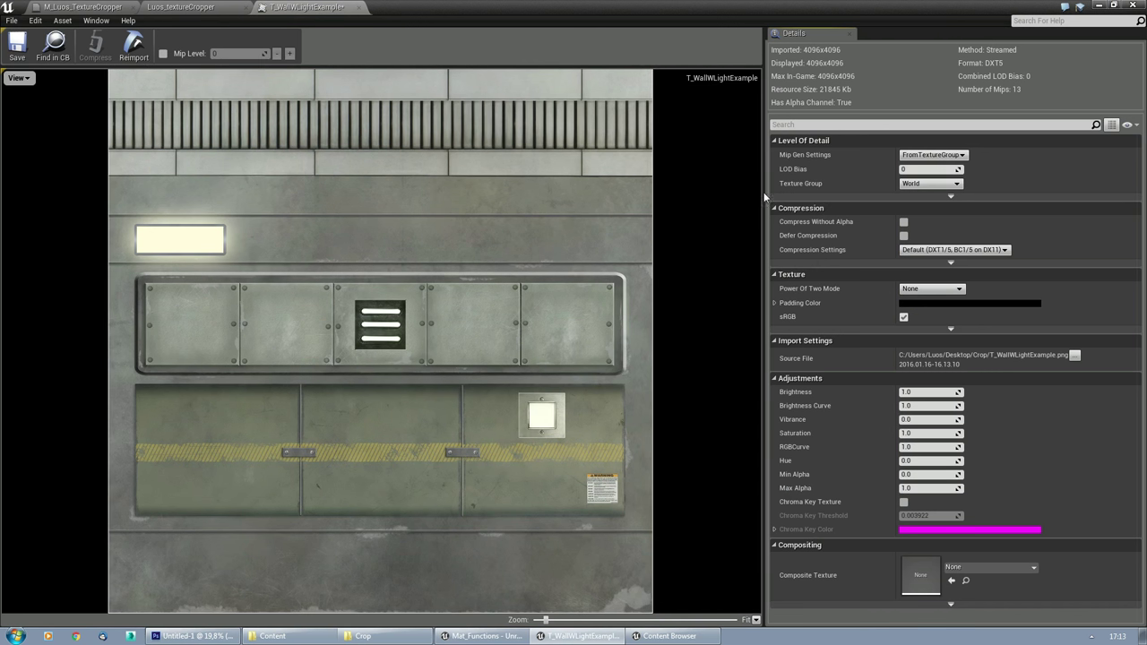
pyautogui.click(904, 316)
pyautogui.click(359, 7)
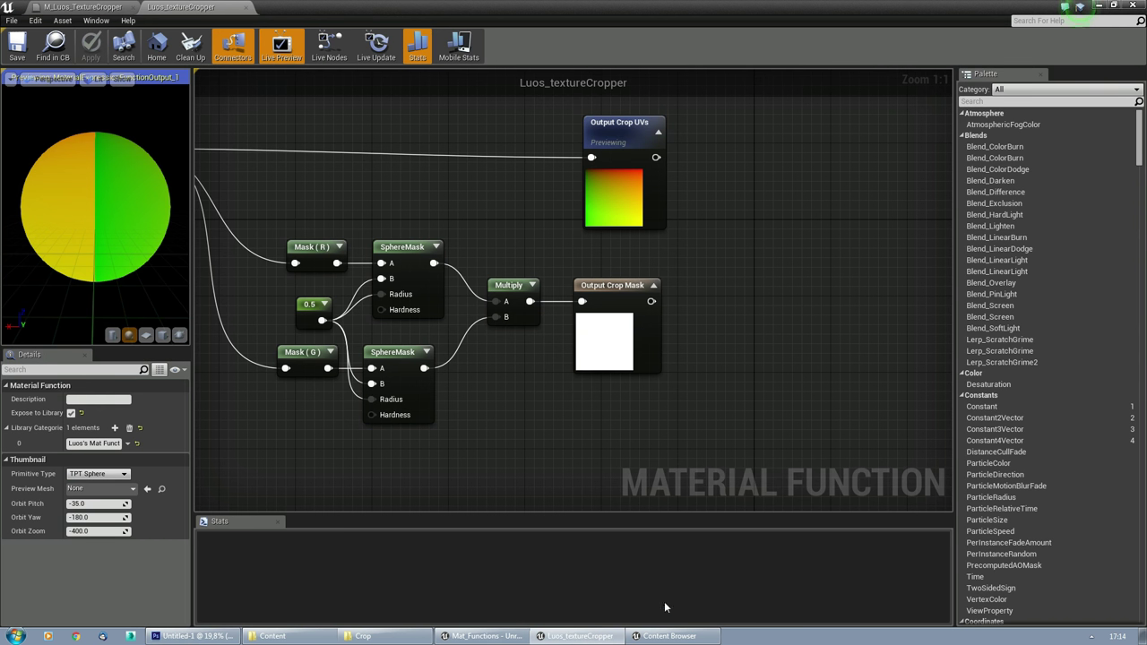
# Step: Turn off sRGB for the T_CropLight_Final texture, save it, and close its editor
pyautogui.click(667, 636)
pyautogui.doubleClick(398, 196)
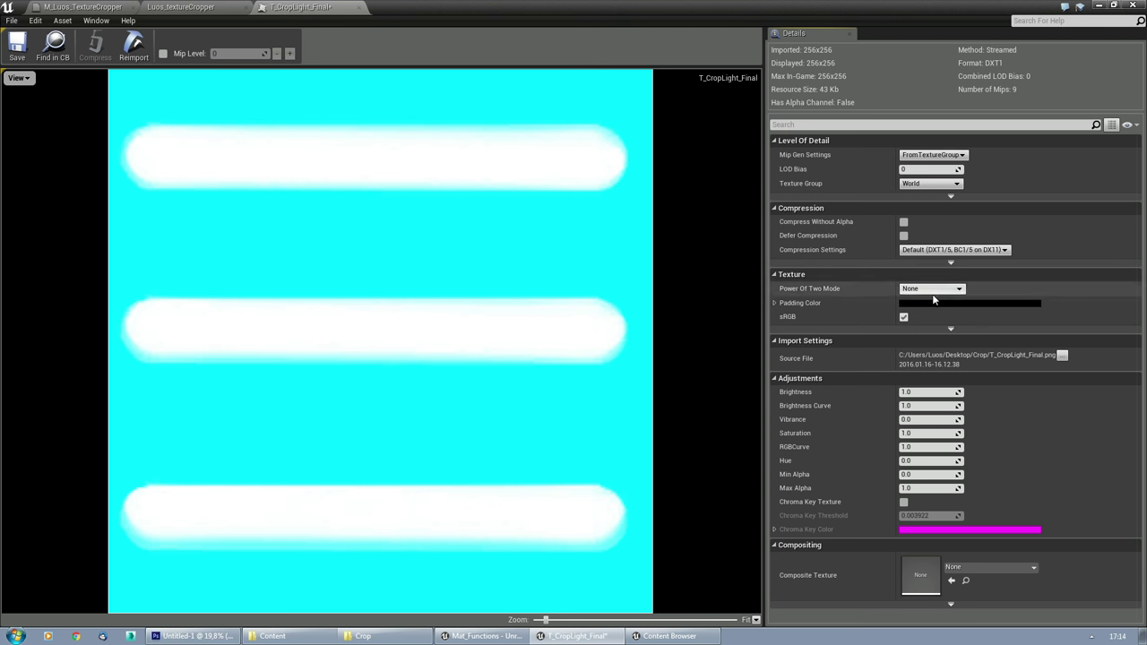
pyautogui.click(903, 317)
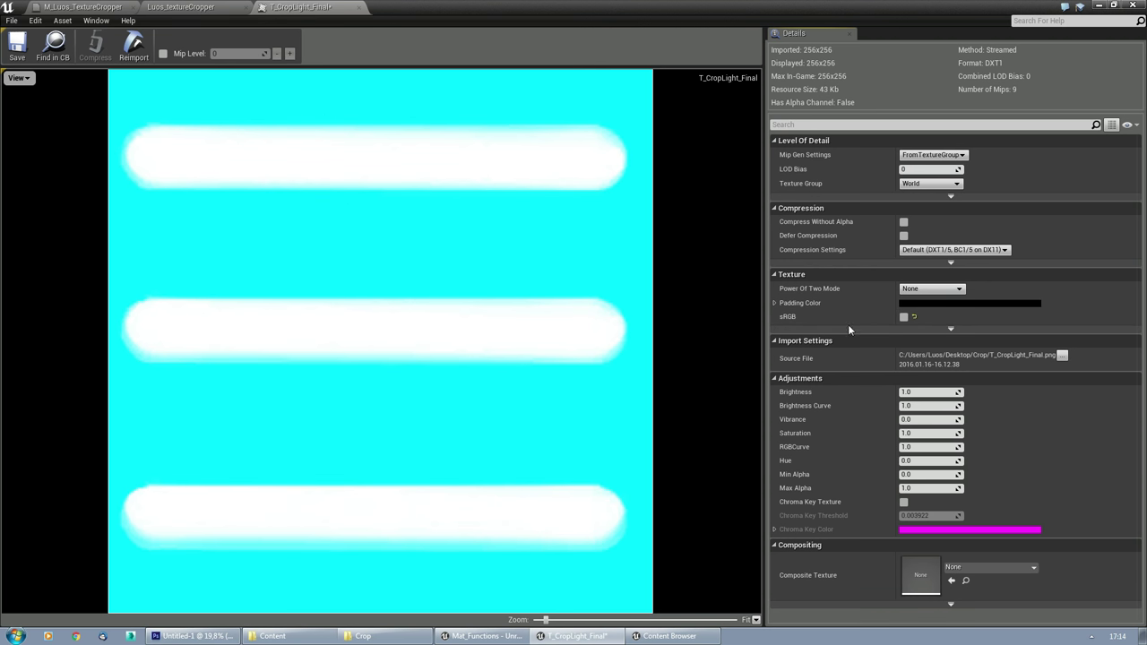
pyautogui.click(17, 45)
pyautogui.click(358, 8)
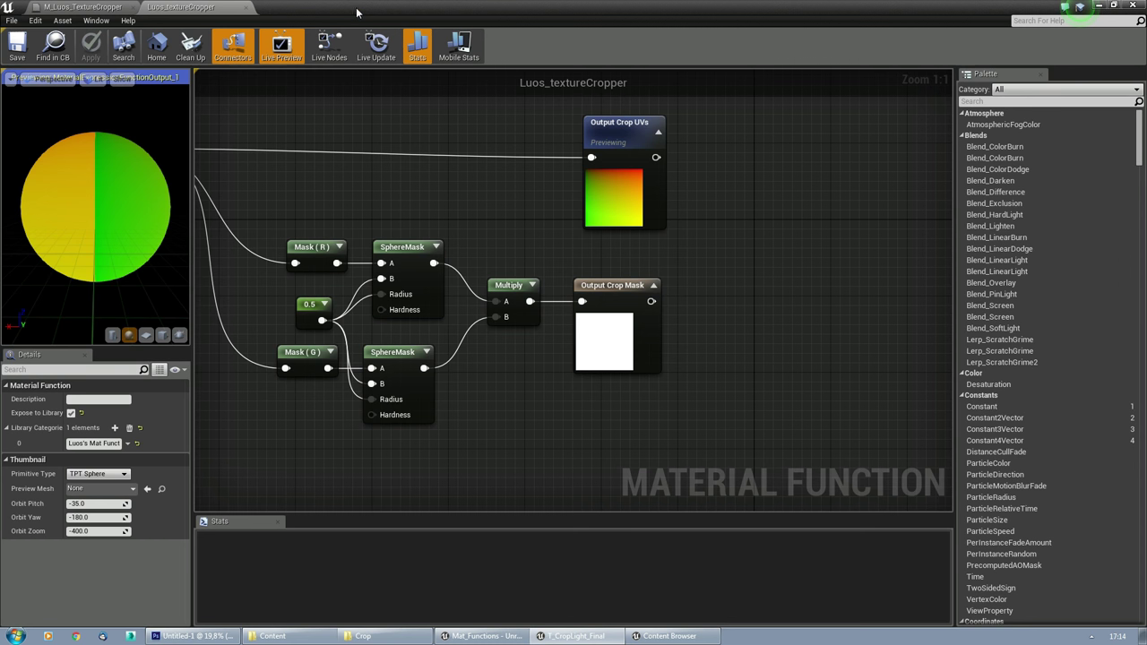
# Step: Close the Luos_textureCropper function and move the TextureCropping node further right in the M_Luos_TextureCropper graph
pyautogui.moveTo(292, 208); pyautogui.dragTo(544, 258, button='right')
pyautogui.scroll(-3, 485, 251)
pyautogui.click(248, 8)
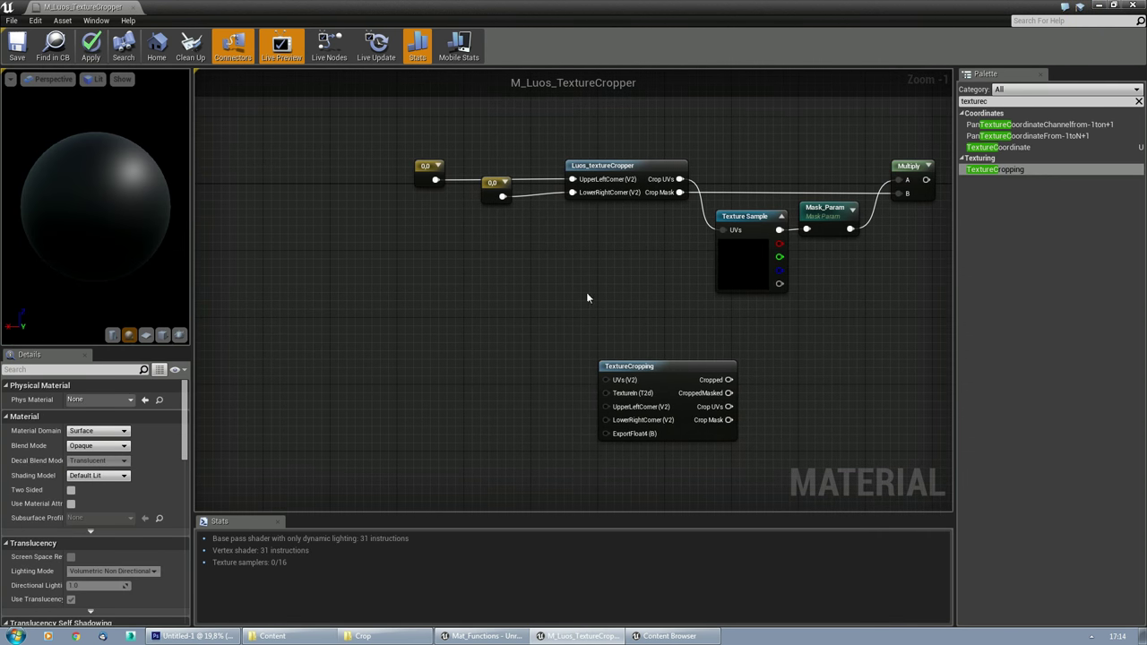
pyautogui.moveTo(672, 315); pyautogui.dragTo(480, 317, button='right')
pyautogui.scroll(1, 576, 283)
pyautogui.moveTo(542, 389); pyautogui.dragTo(599, 398)
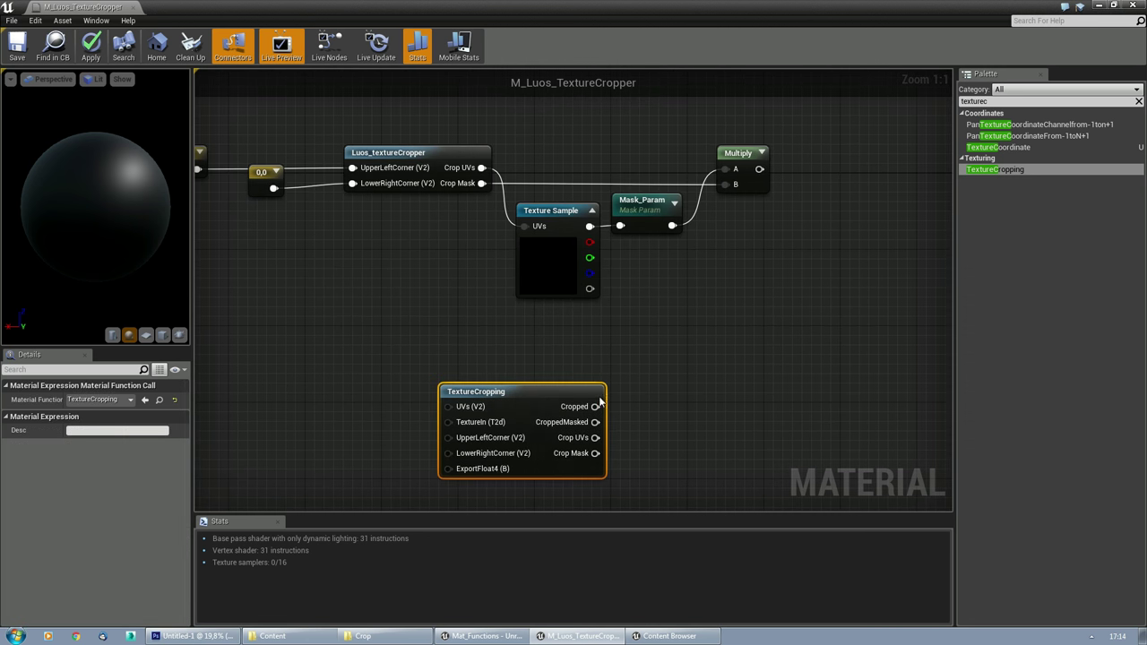
# Step: Add a Texture Sample using T_CropLight_Final to the material graph and place it below the Luos_textureCropper node
pyautogui.click(557, 216)
pyautogui.moveTo(385, 323); pyautogui.dragTo(498, 304, button='right')
pyautogui.click(458, 315)
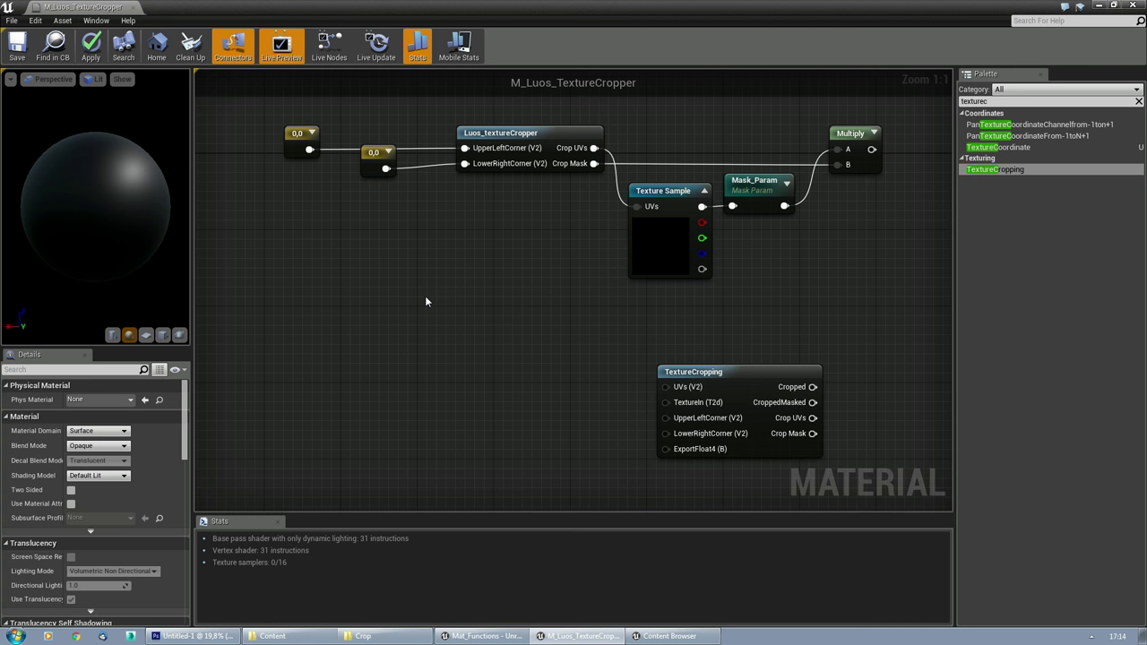
pyautogui.click(425, 301)
pyautogui.moveTo(428, 303); pyautogui.dragTo(421, 246)
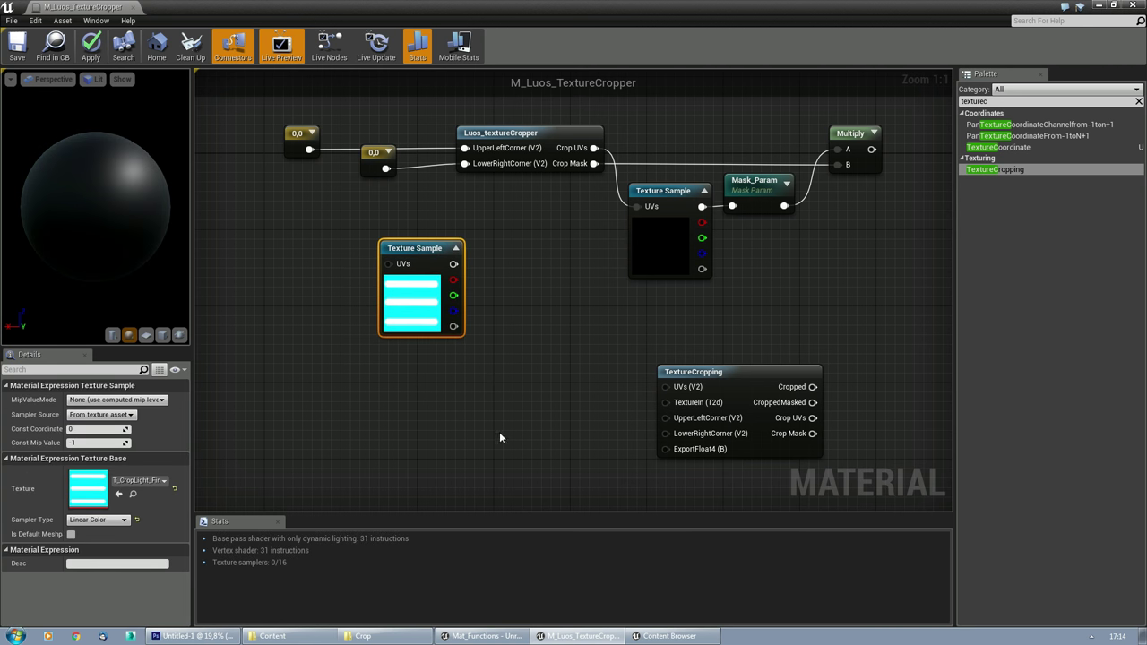
pyautogui.click(659, 635)
pyautogui.click(659, 636)
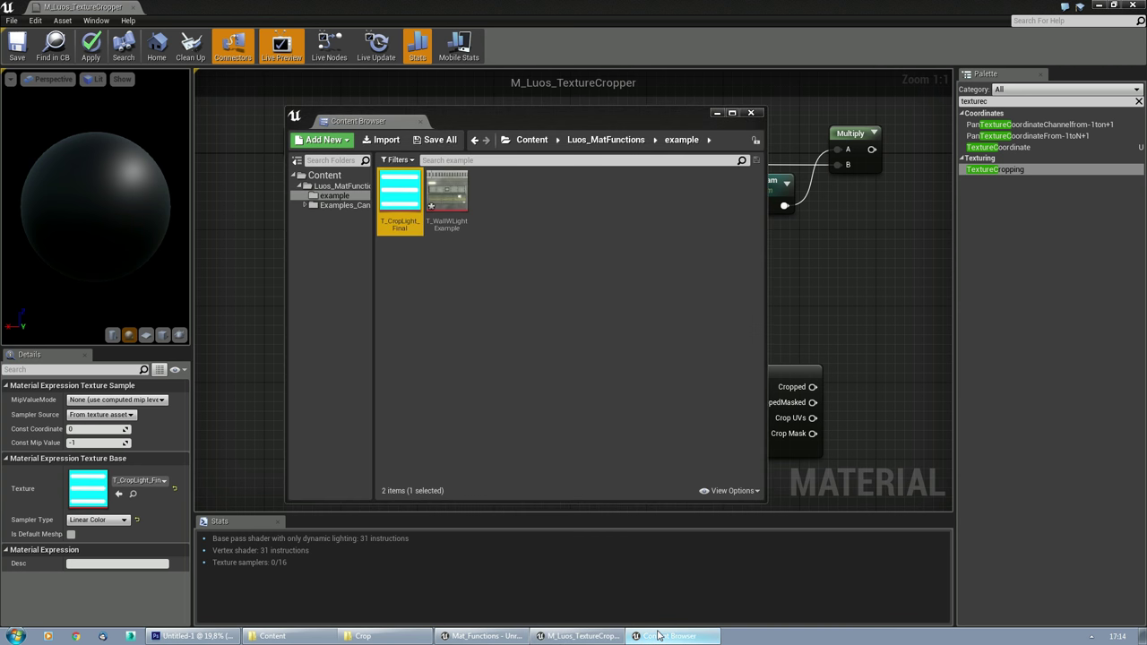
pyautogui.moveTo(492, 273); pyautogui.dragTo(396, 309, button='right')
pyautogui.moveTo(324, 285); pyautogui.dragTo(458, 303)
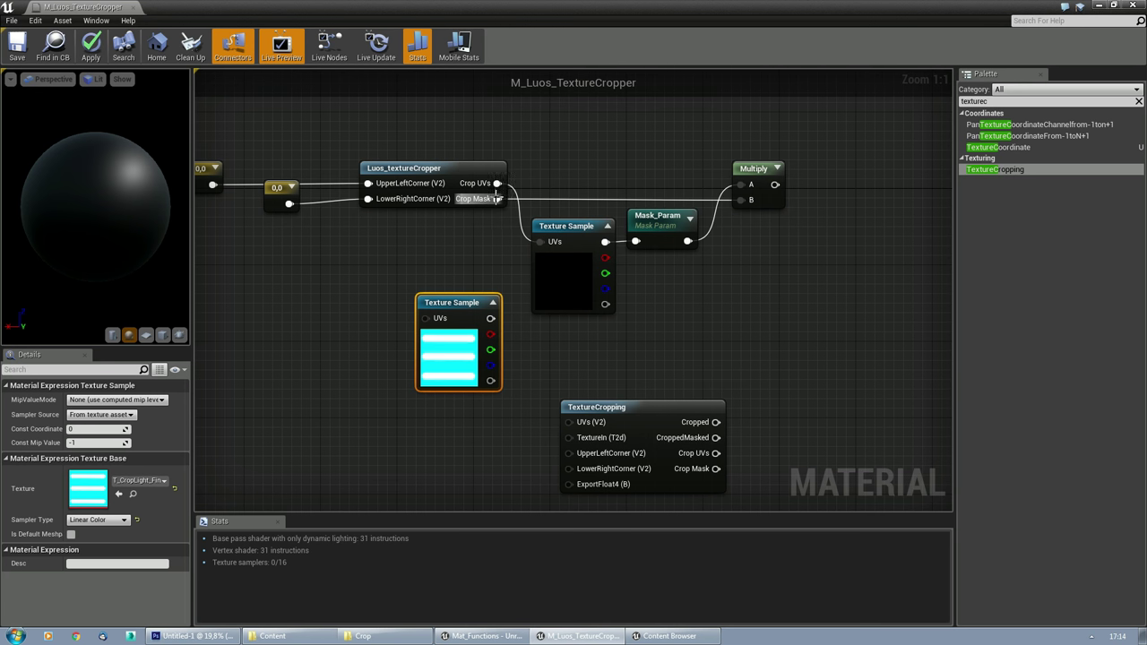
# Step: Replace the empty Texture Sample with the T_CropLight_Final sample, wiring Crop UVs into its UVs and its color output into Mask_Param
pyautogui.moveTo(497, 183); pyautogui.dragTo(440, 287)
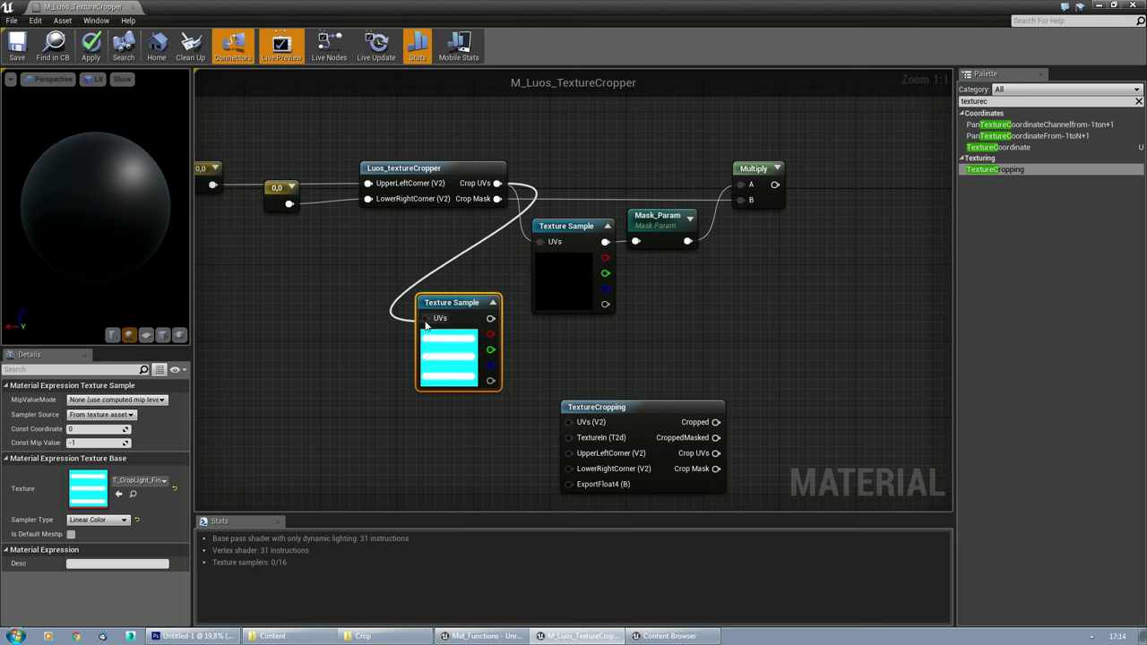
pyautogui.moveTo(490, 318); pyautogui.dragTo(580, 273)
pyautogui.press('Delete')
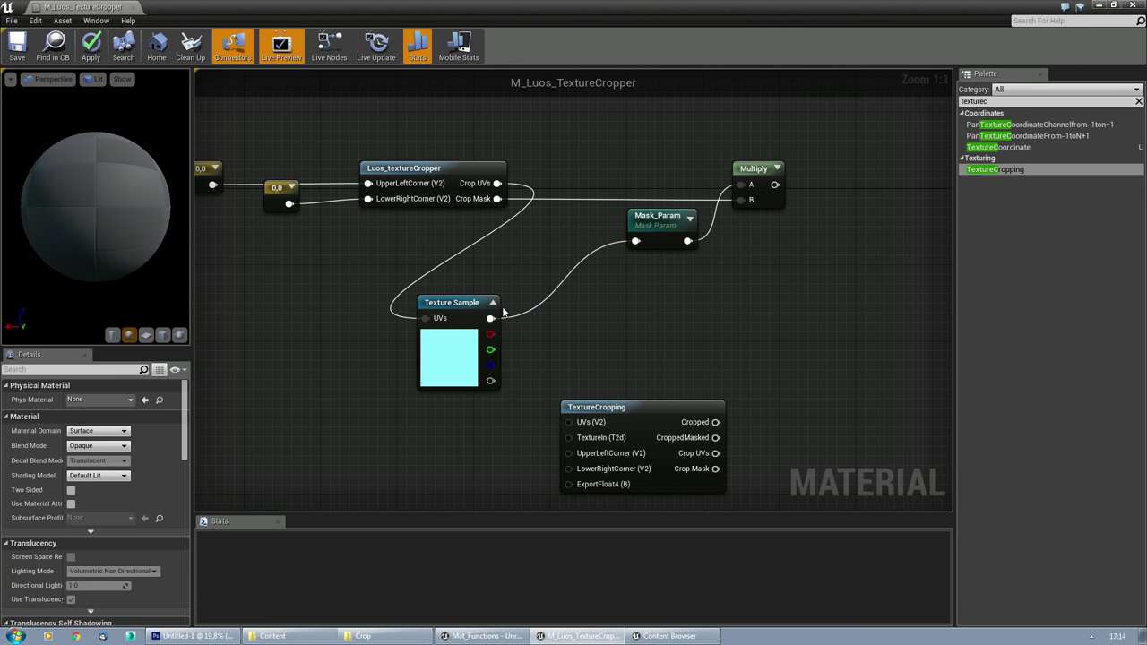
pyautogui.moveTo(495, 307); pyautogui.dragTo(576, 223)
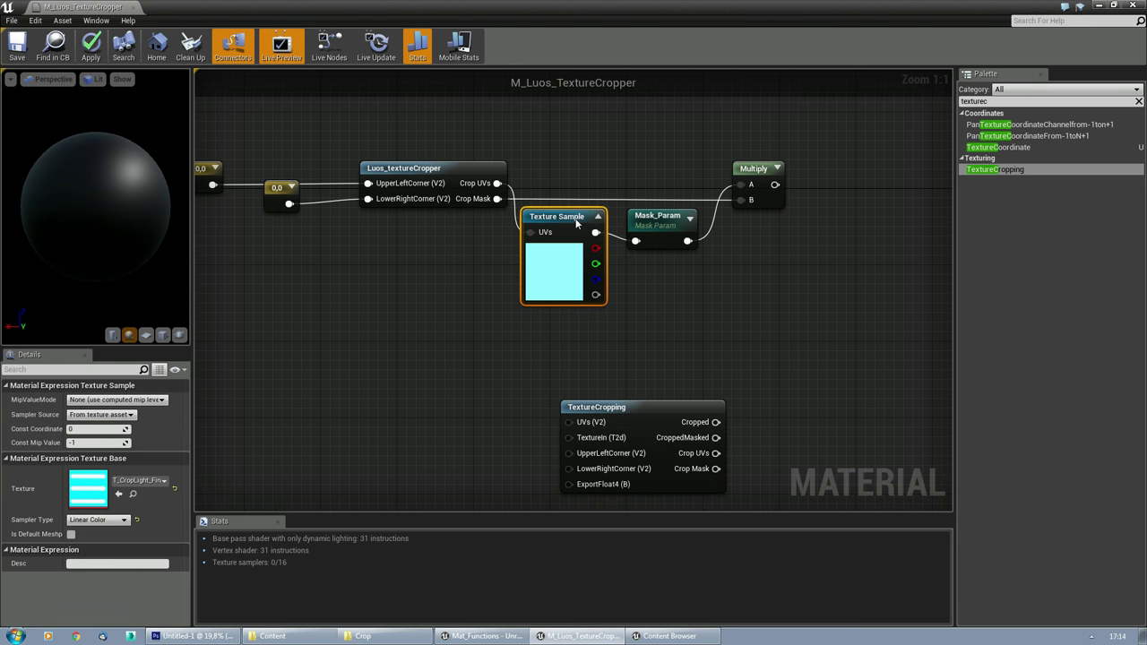
pyautogui.click(472, 261)
pyautogui.moveTo(472, 262); pyautogui.dragTo(473, 328, button='right')
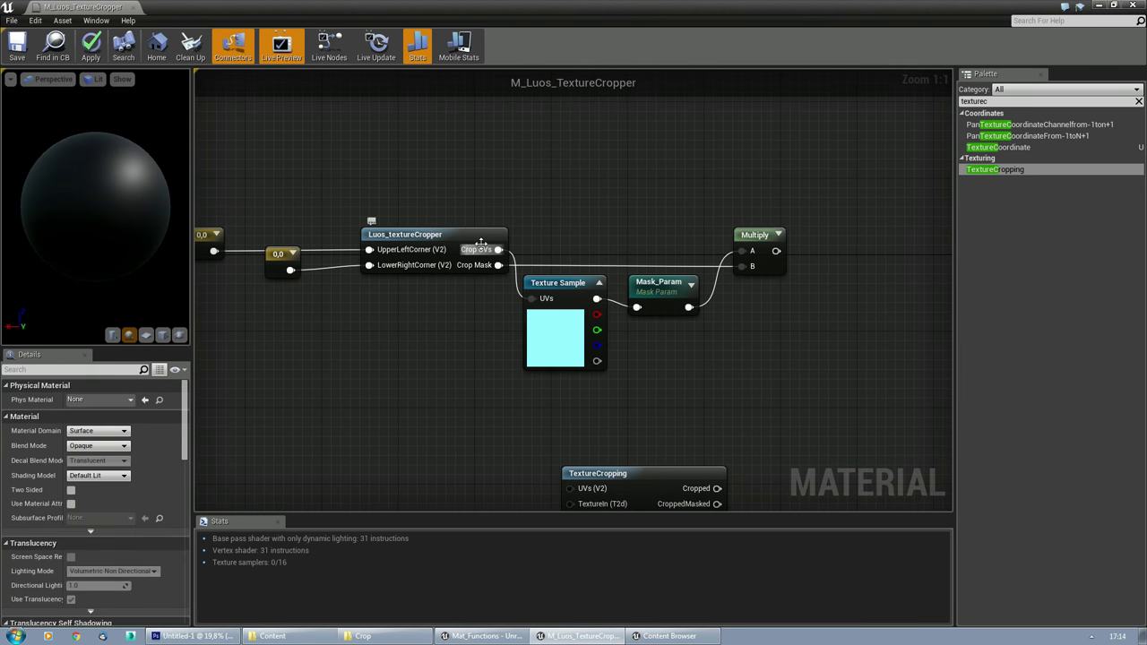
# Step: Reposition the unconnected TextureCropping node directly beneath the Luos_textureCropper node
pyautogui.moveTo(455, 380); pyautogui.dragTo(543, 392, button='right')
pyautogui.moveTo(670, 500); pyautogui.dragTo(583, 290, button='right')
pyautogui.moveTo(583, 289); pyautogui.dragTo(361, 258)
pyautogui.moveTo(400, 254); pyautogui.dragTo(528, 328, button='right')
pyautogui.moveTo(529, 327); pyautogui.dragTo(506, 306)
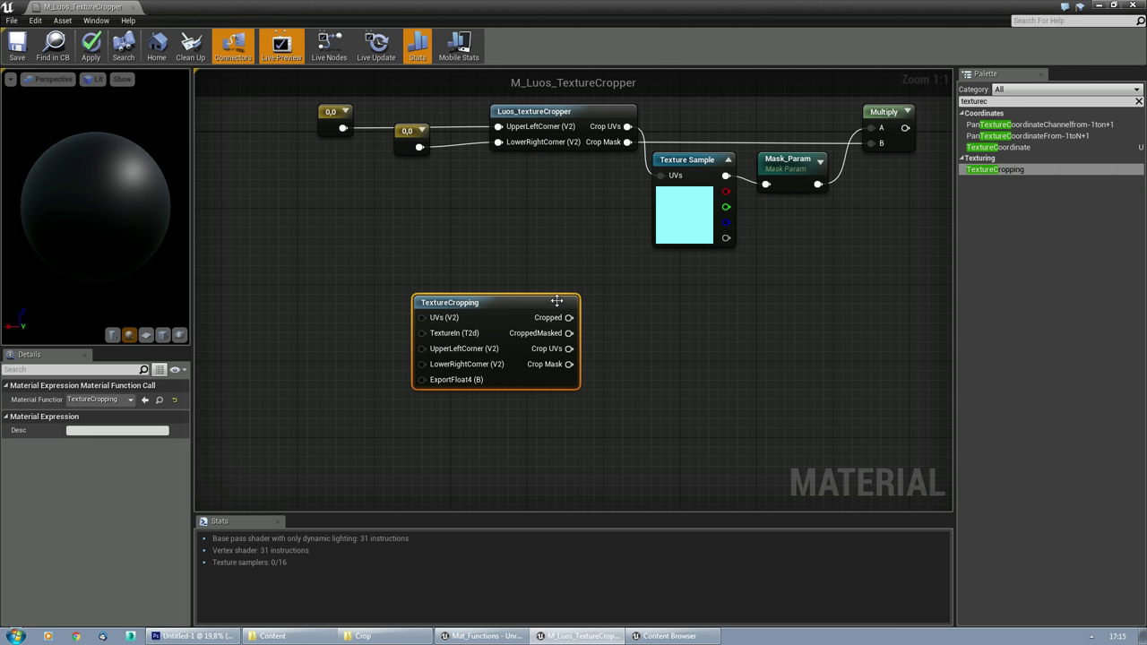
pyautogui.moveTo(538, 303); pyautogui.dragTo(577, 303)
pyautogui.moveTo(576, 304); pyautogui.dragTo(495, 329, button='right')
pyautogui.click(477, 172)
pyautogui.moveTo(467, 272); pyautogui.dragTo(523, 315, button='right')
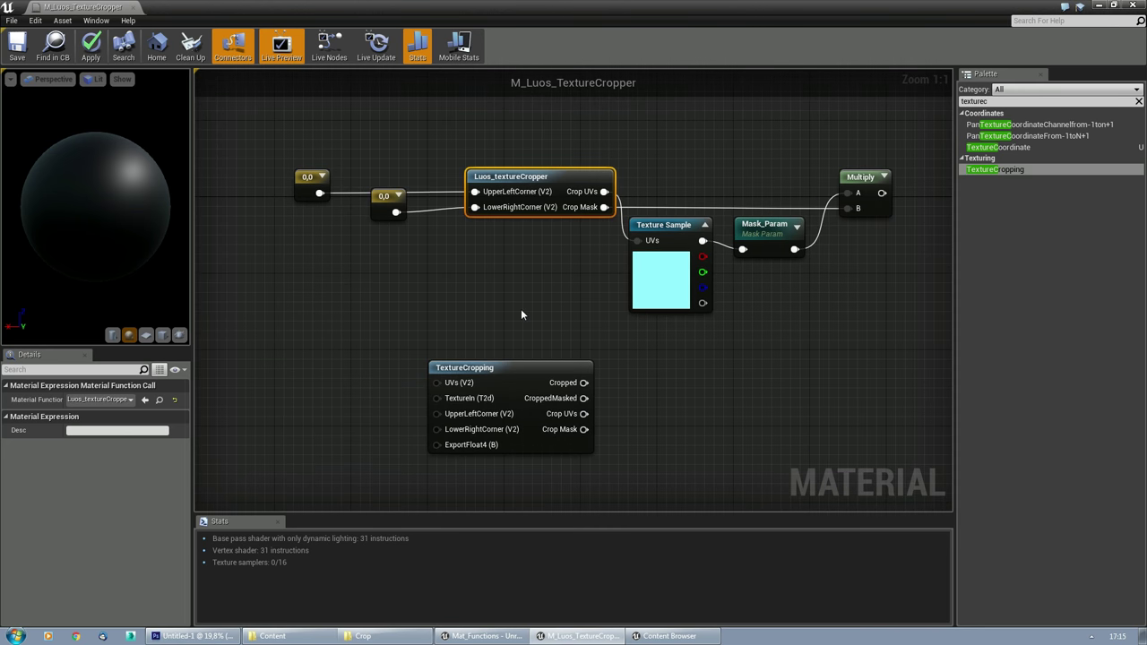
pyautogui.moveTo(527, 375); pyautogui.dragTo(550, 337)
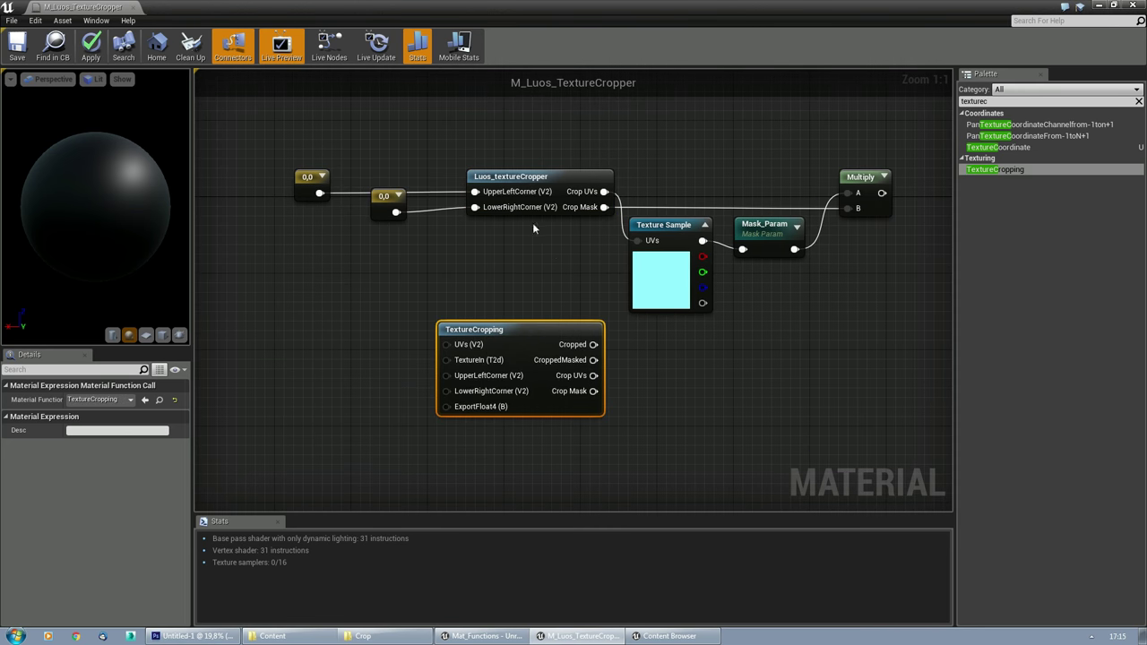
# Step: Delete the unconnected TextureCropping node from the material graph
pyautogui.click(523, 172)
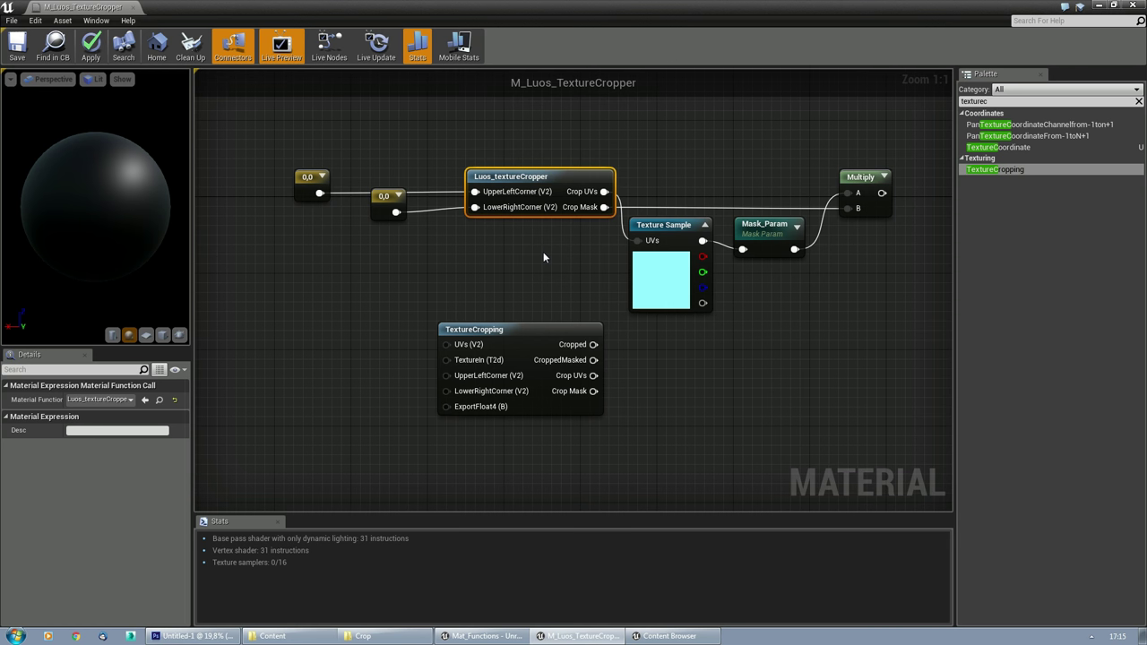
pyautogui.click(523, 331)
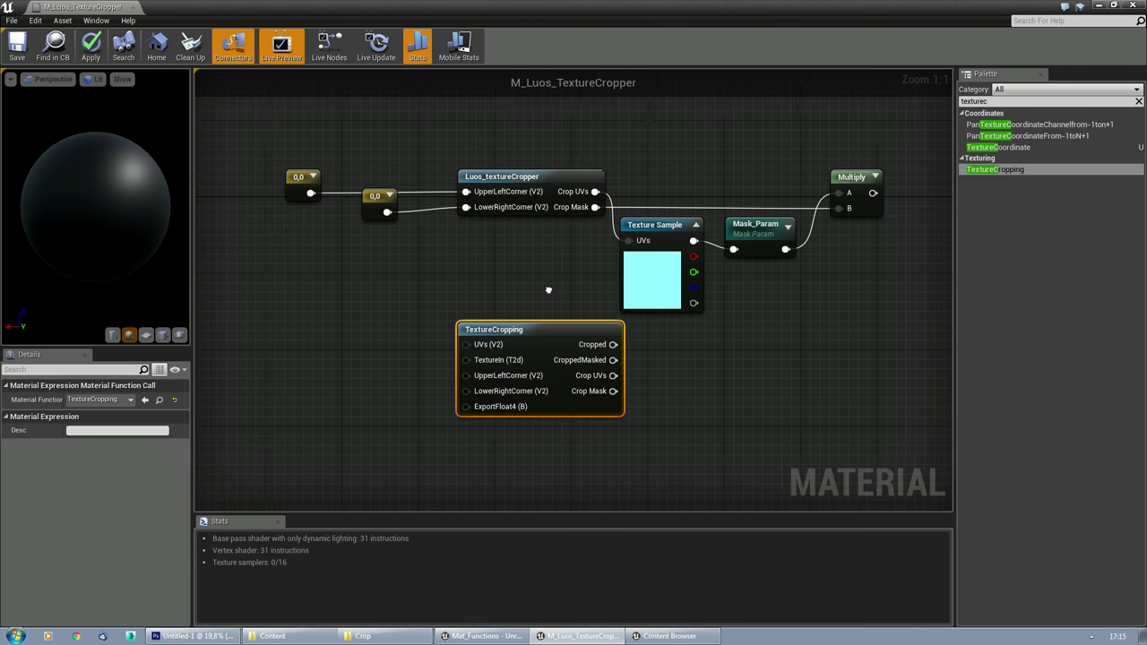
pyautogui.moveTo(545, 289); pyautogui.dragTo(492, 359, button='right')
pyautogui.press('Delete')
# Step: Lower the T_CropLight_Final Texture Sample slightly so its output lines up with Mask_Param
pyautogui.click(596, 293)
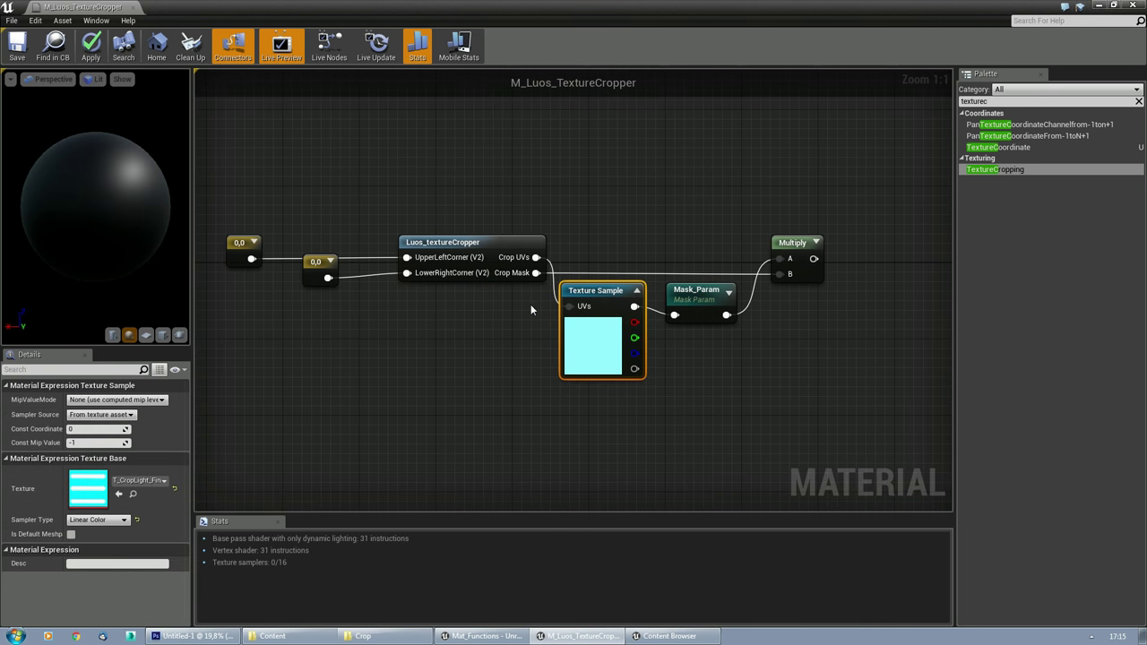
pyautogui.moveTo(523, 304); pyautogui.dragTo(429, 323, button='right')
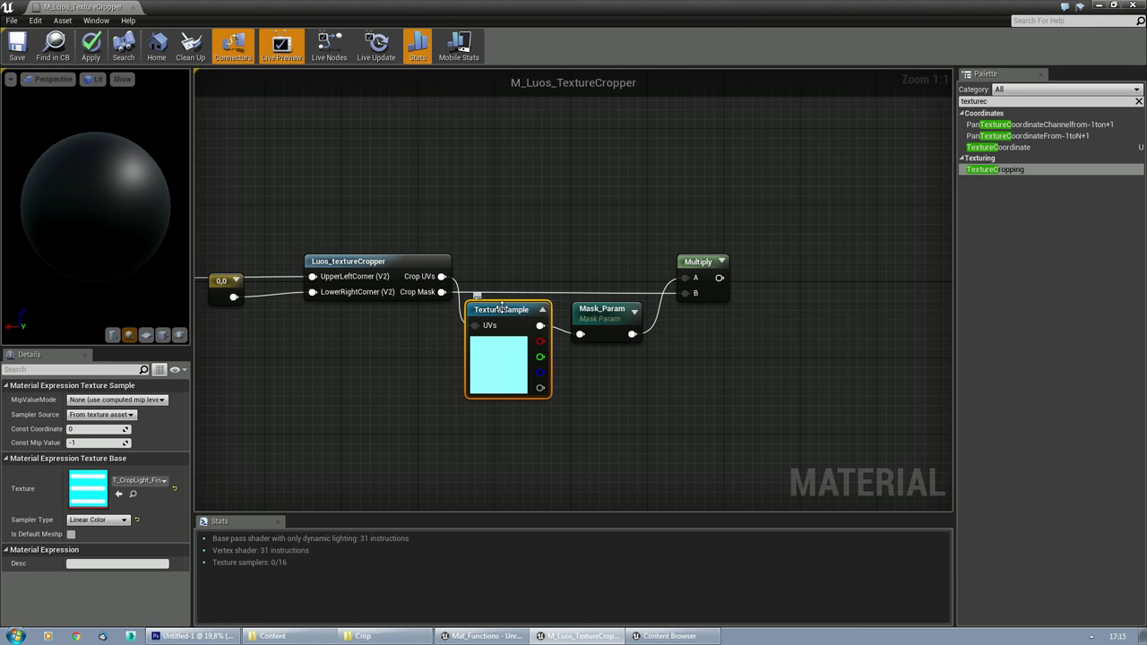
pyautogui.moveTo(503, 312); pyautogui.dragTo(502, 321)
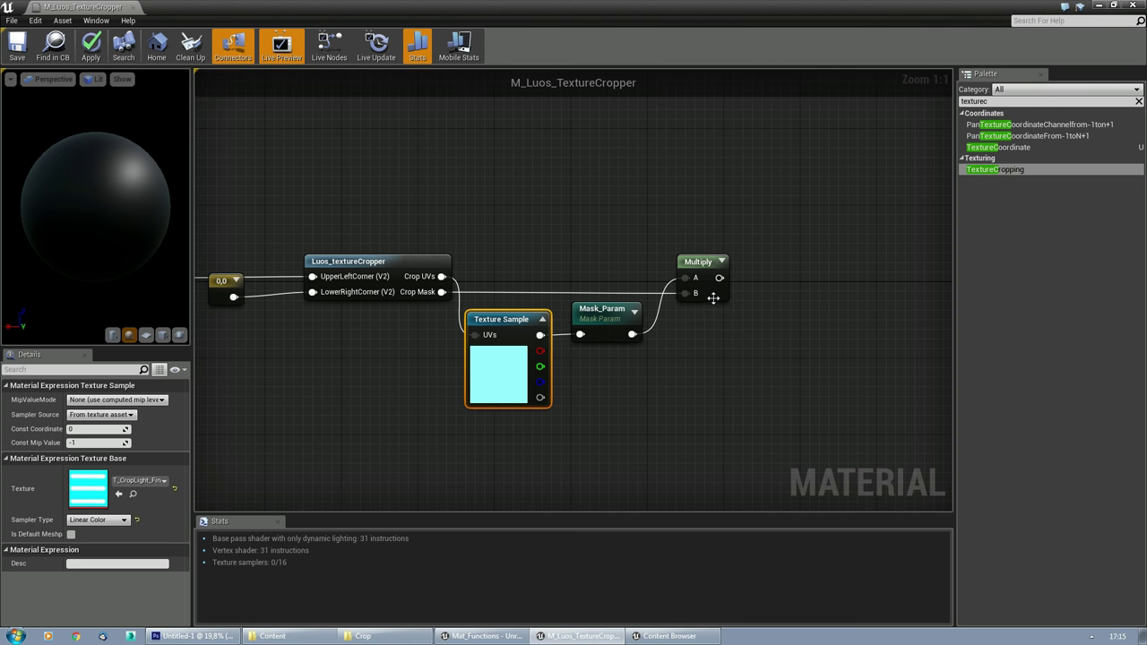
# Step: Switch Mask_Param's default channel from red to green and restore it to red
pyautogui.click(598, 315)
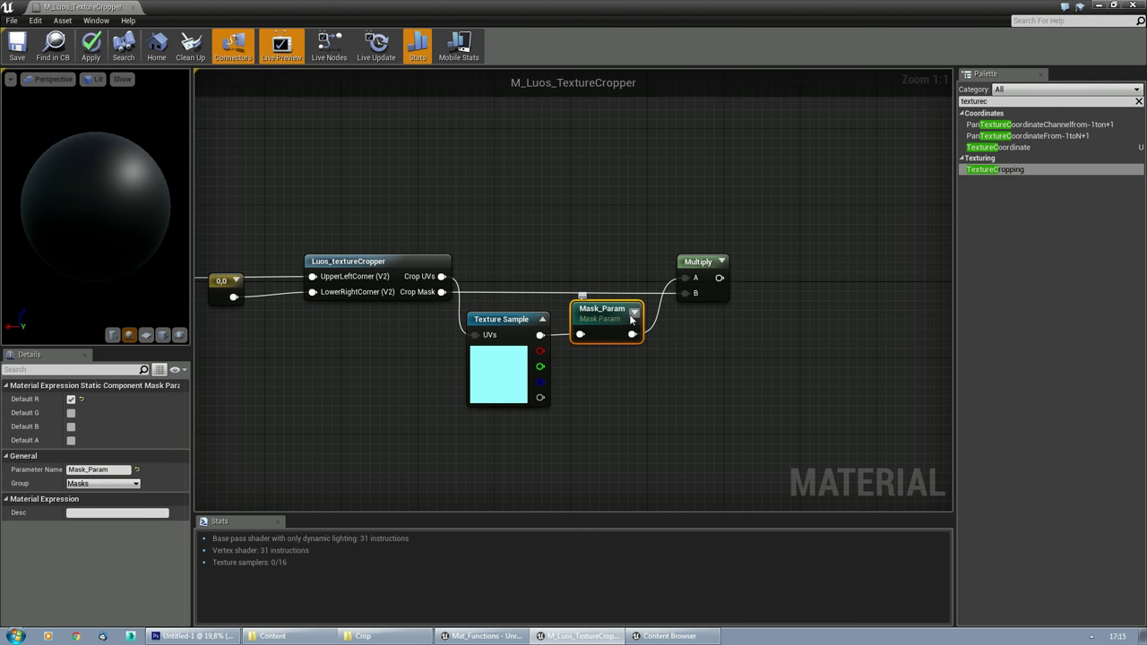
pyautogui.click(71, 400)
pyautogui.click(70, 413)
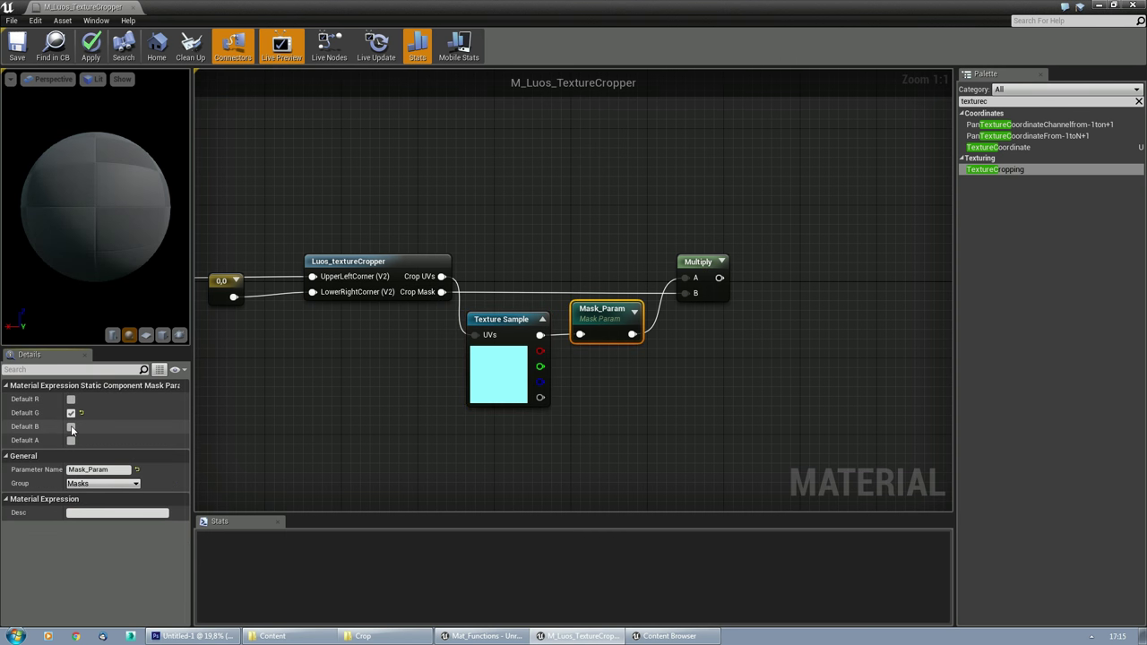
pyautogui.click(71, 413)
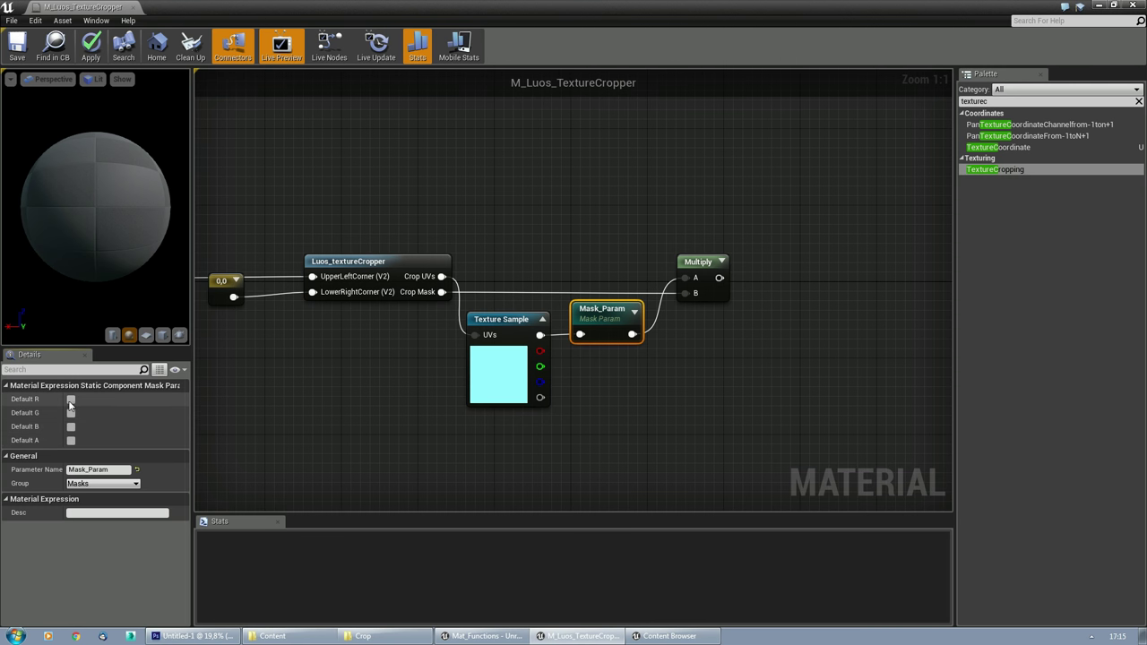
pyautogui.click(70, 399)
# Step: Place the Notepad crop coordinates beside the material graph and restore the material editor to a smaller floating window
pyautogui.moveTo(346, 394); pyautogui.dragTo(448, 418, button='right')
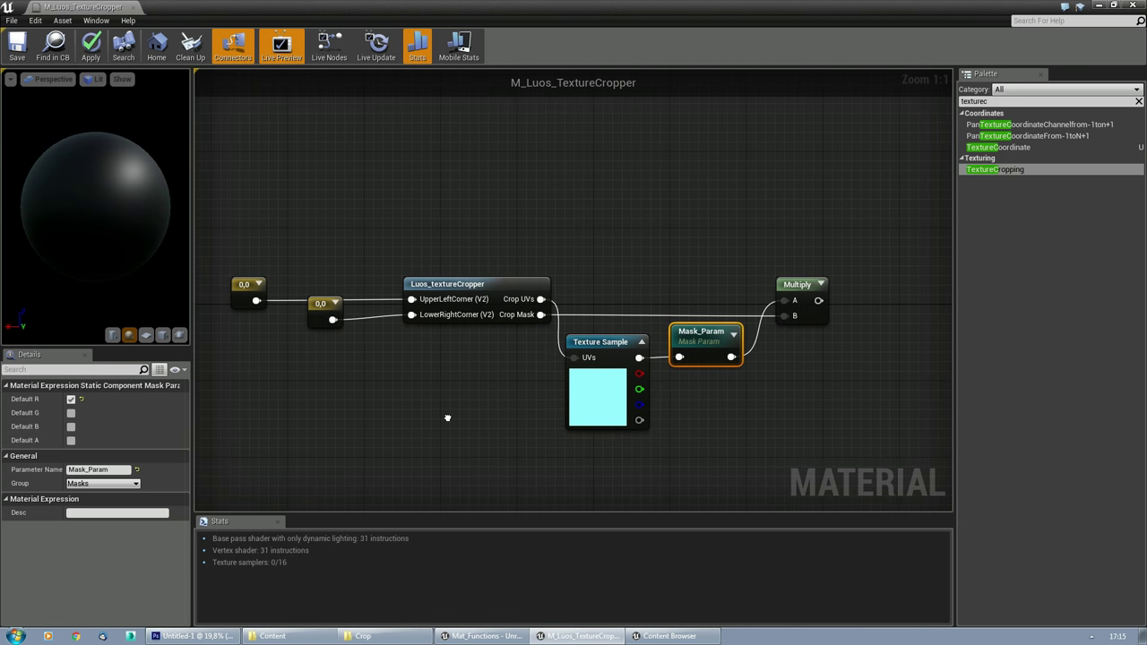
pyautogui.moveTo(385, 393); pyautogui.dragTo(487, 361, button='right')
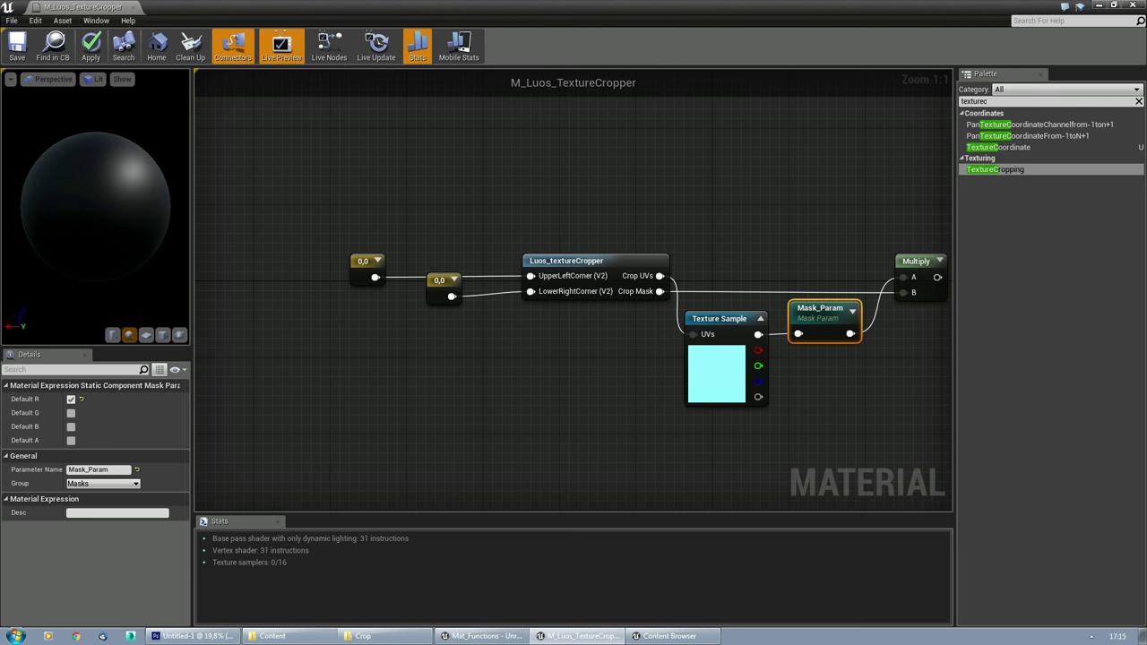
pyautogui.moveTo(1145, 234); pyautogui.dragTo(639, 308)
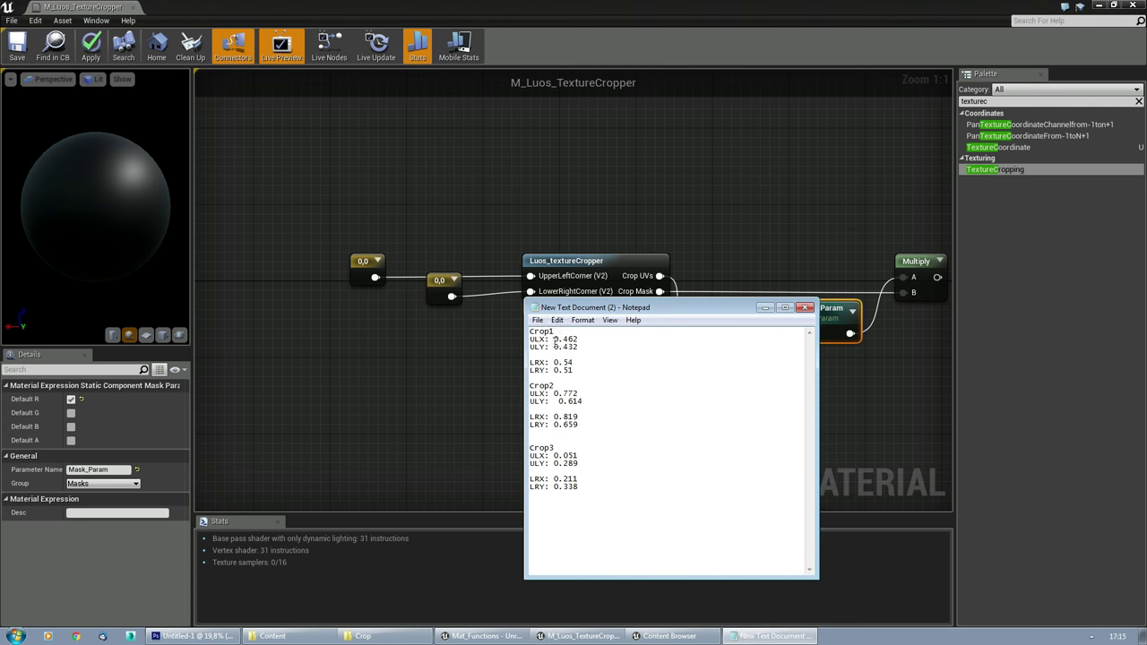
pyautogui.moveTo(607, 311); pyautogui.dragTo(1059, 357)
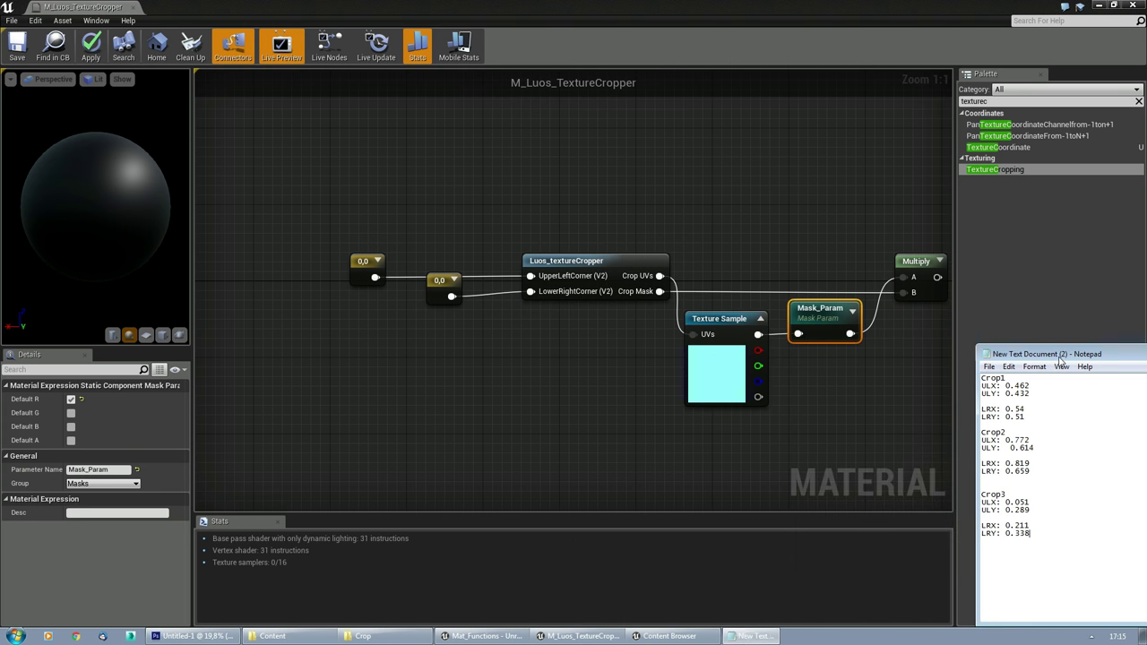
pyautogui.click(873, 10)
pyautogui.moveTo(768, 11); pyautogui.dragTo(502, 63)
pyautogui.click(787, 636)
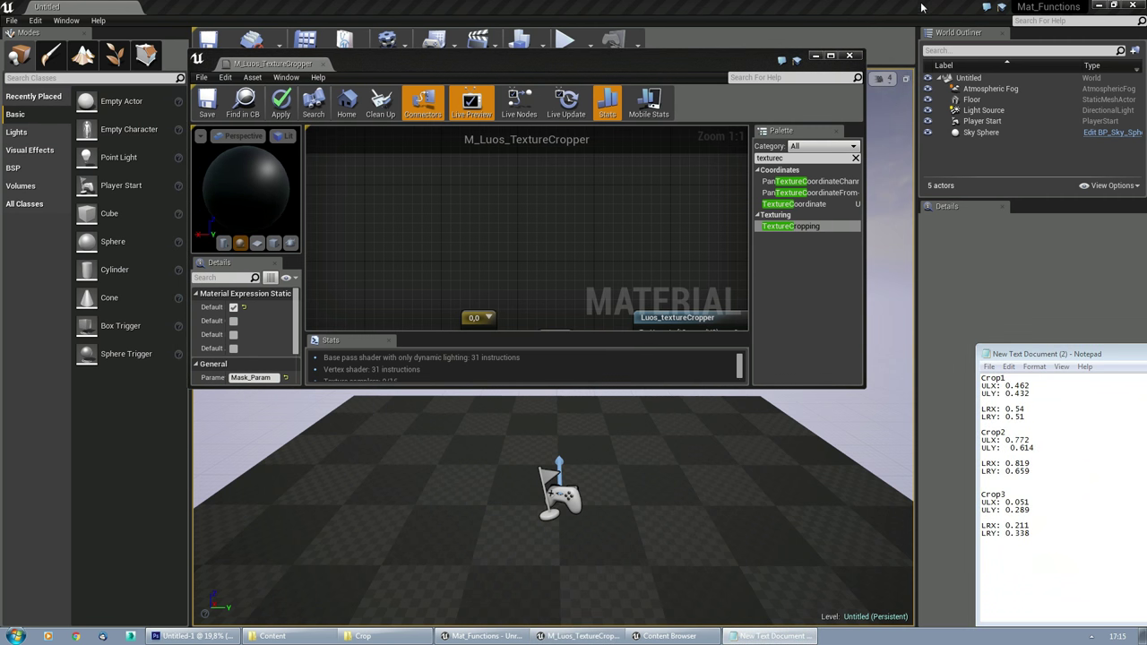
# Step: Arrange the windows so the Notepad coordinates sit uncovered beside an enlarged M_Luos_TextureCropper editor
pyautogui.moveTo(938, 6); pyautogui.dragTo(774, 32)
pyautogui.moveTo(712, 70); pyautogui.dragTo(696, 96)
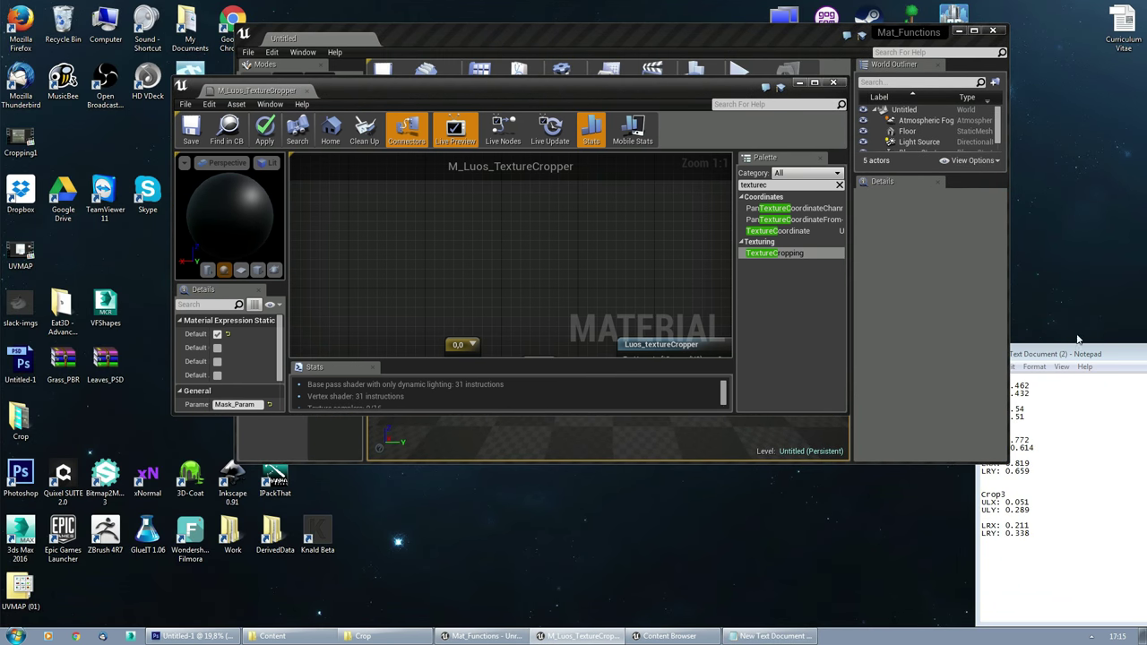
pyautogui.click(1082, 352)
pyautogui.moveTo(1082, 353); pyautogui.dragTo(1132, 389)
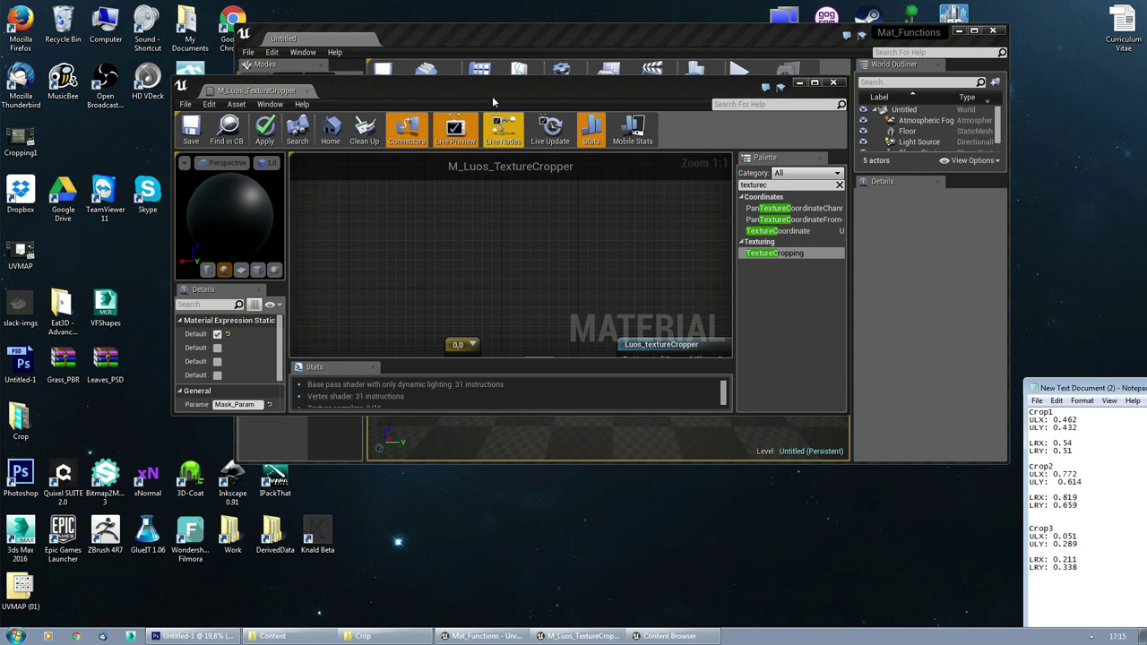
pyautogui.click(490, 93)
pyautogui.moveTo(490, 96); pyautogui.dragTo(354, 55)
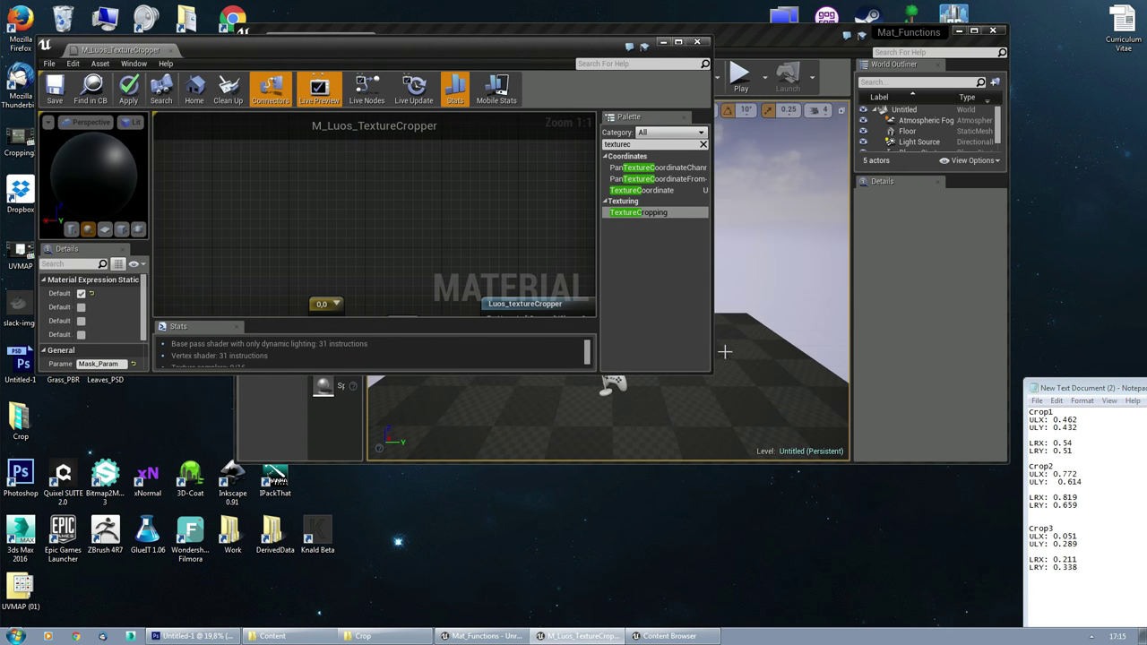
pyautogui.moveTo(707, 374); pyautogui.dragTo(842, 595)
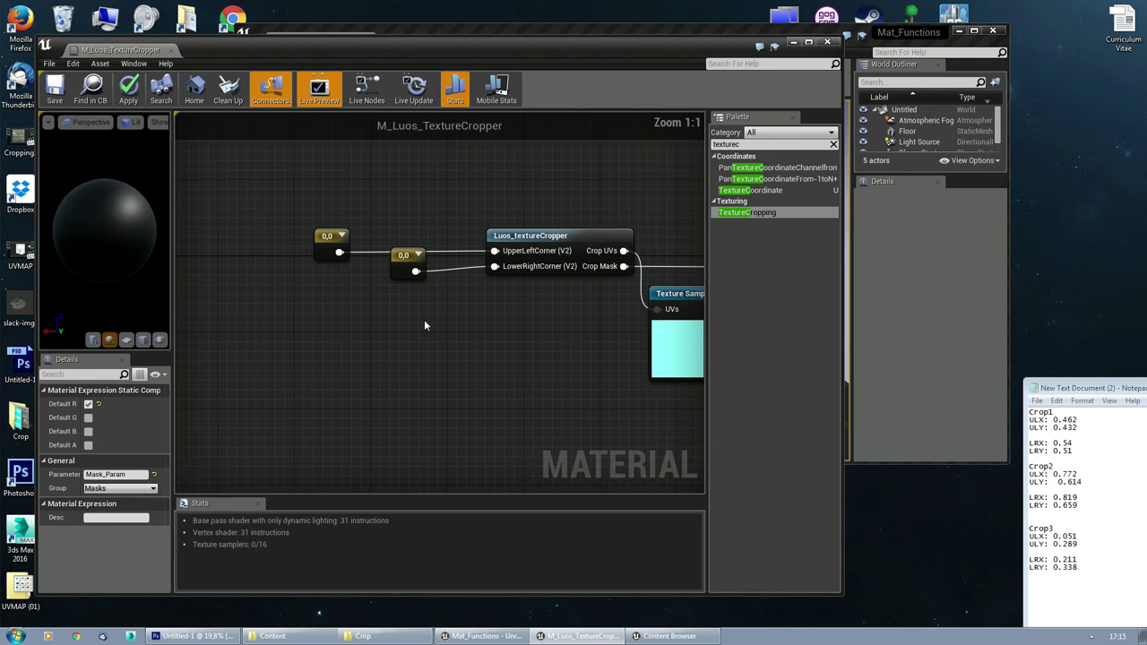
# Step: Set the constant feeding UpperLeftCorner to Crop1's coordinates, R 0.462 and G 0.432
pyautogui.click(327, 238)
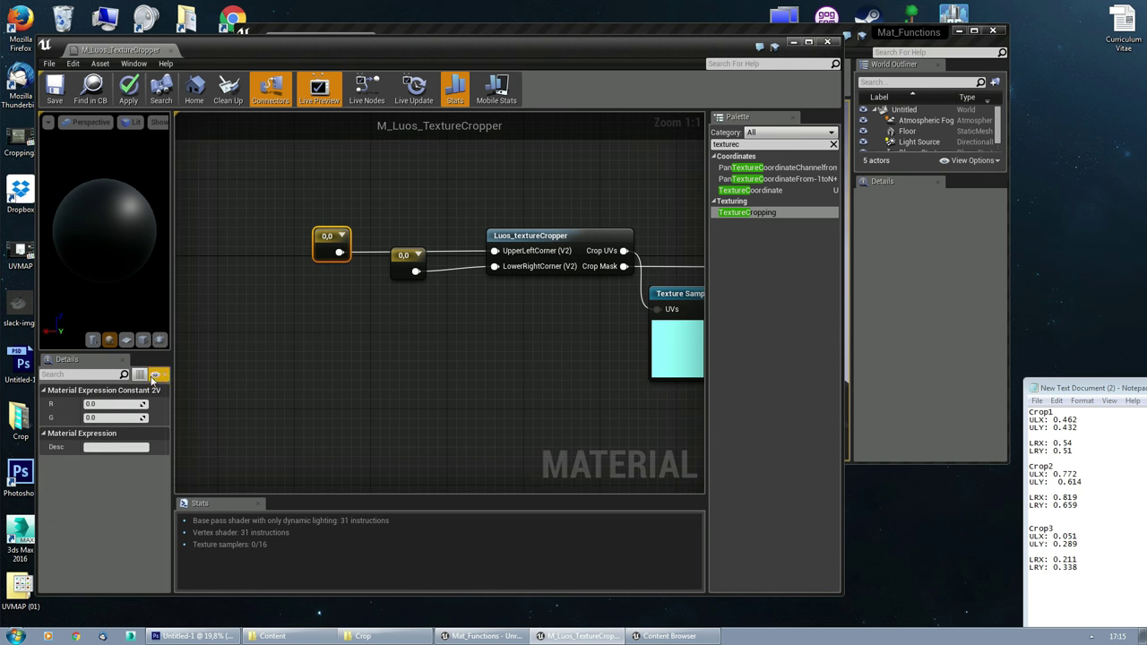
pyautogui.click(110, 405)
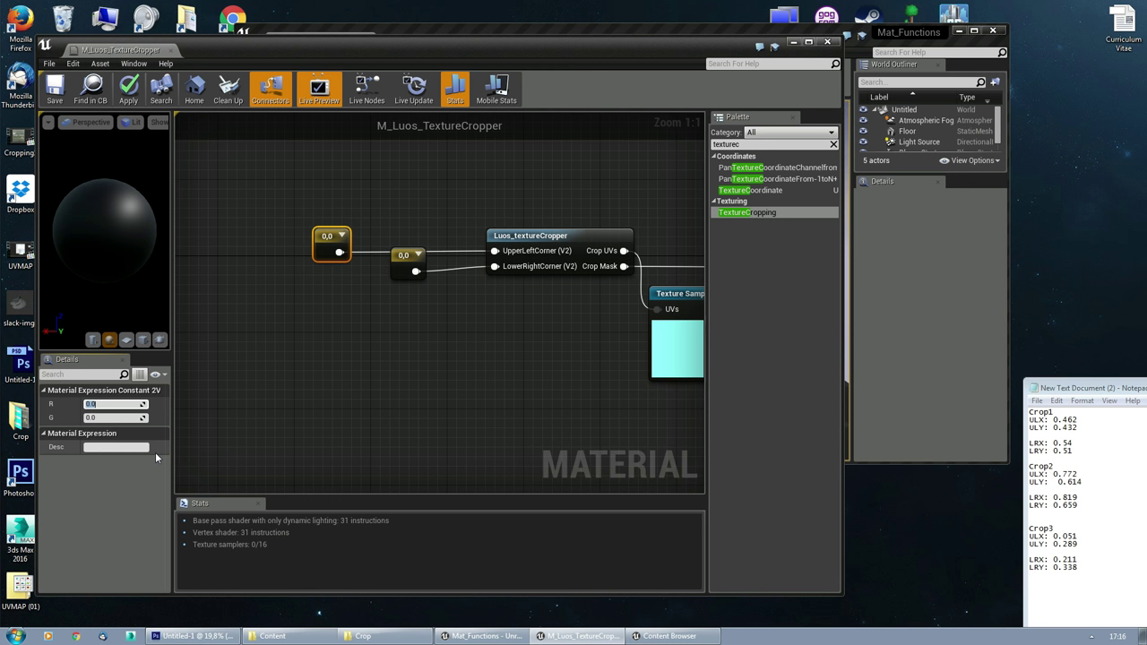
pyautogui.write('0.')
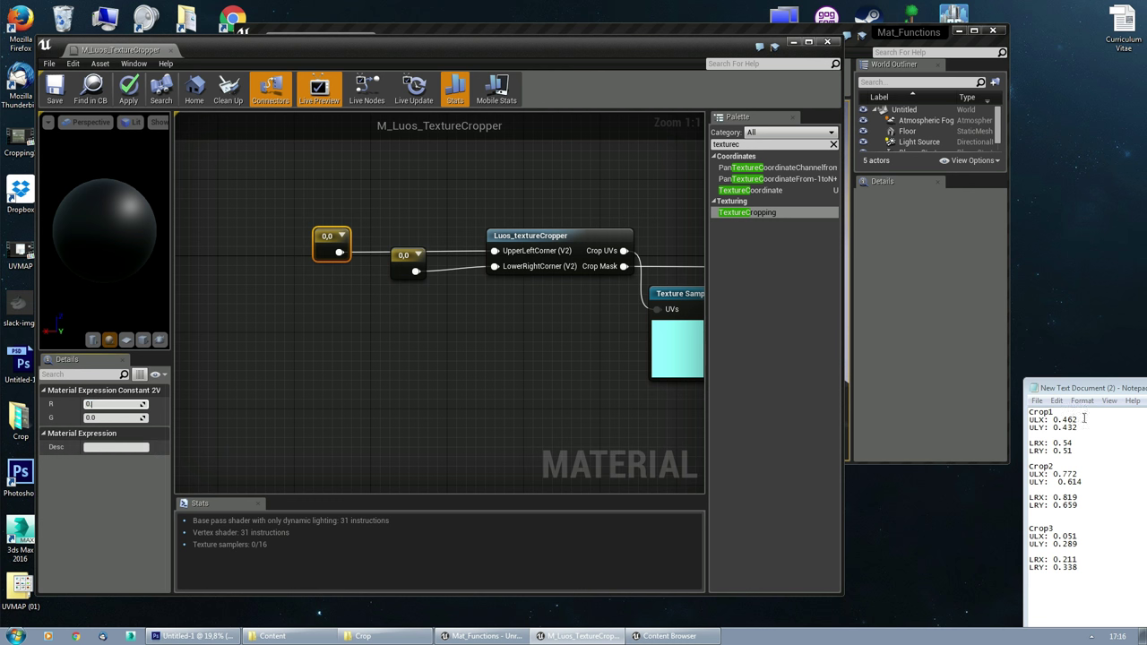
pyautogui.moveTo(1084, 419); pyautogui.dragTo(1053, 419)
pyautogui.hotkey('ctrl', 'c')
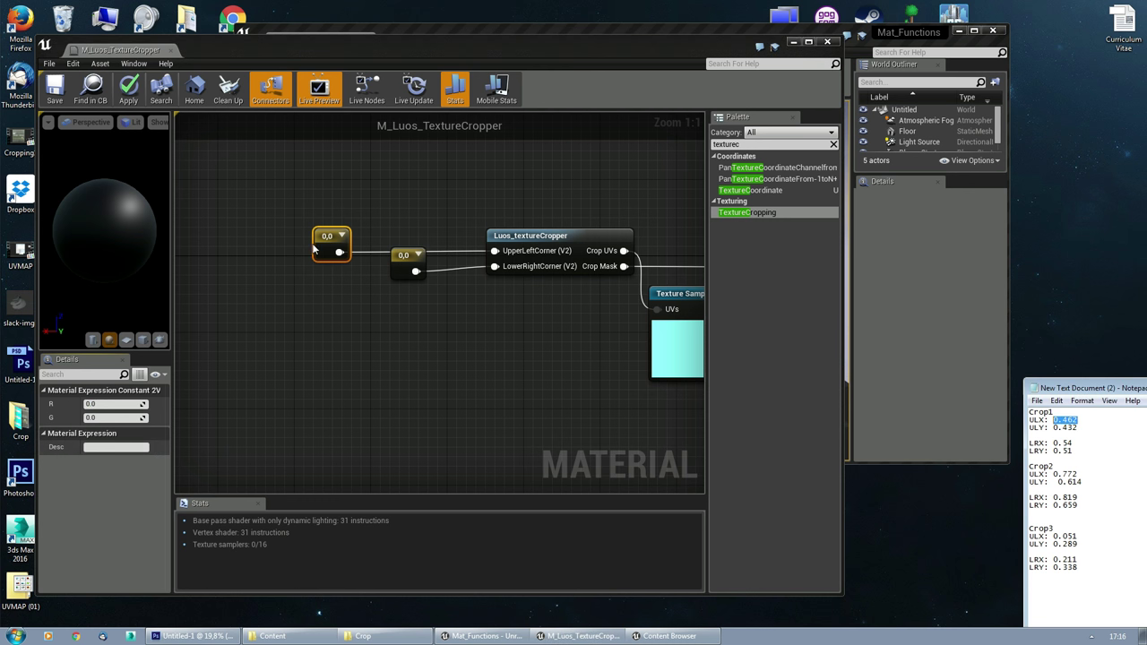
pyautogui.click(105, 407)
pyautogui.hotkey('ctrl', 'v')
pyautogui.moveTo(1083, 427); pyautogui.dragTo(1053, 427)
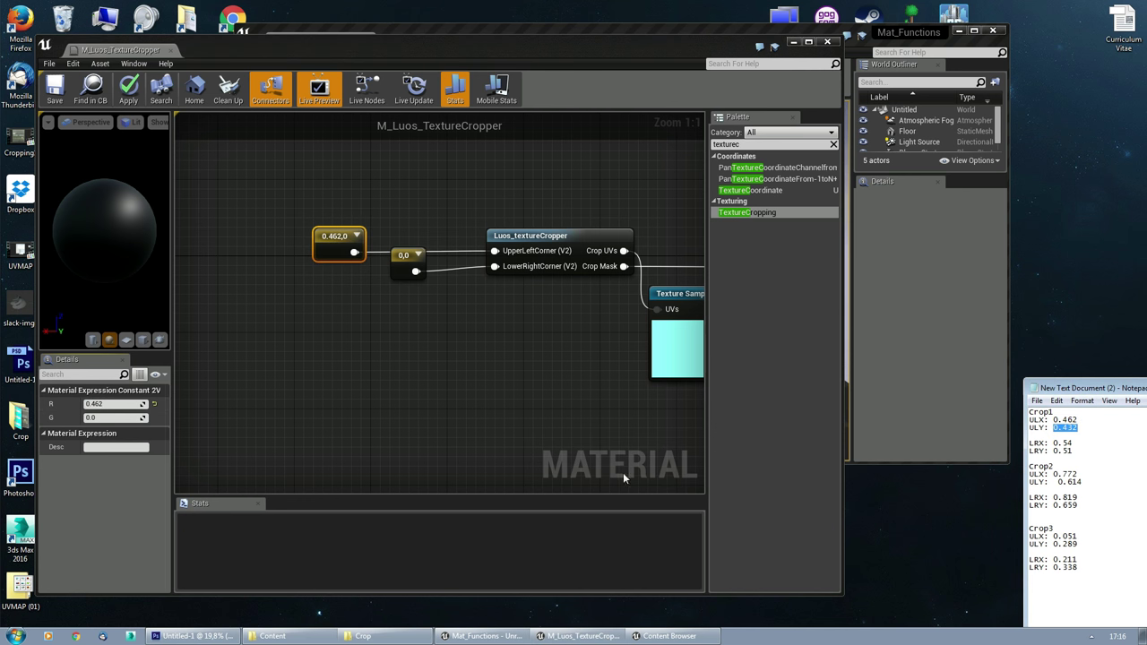
pyautogui.click(123, 420)
pyautogui.write('0.432')
pyautogui.click(507, 329)
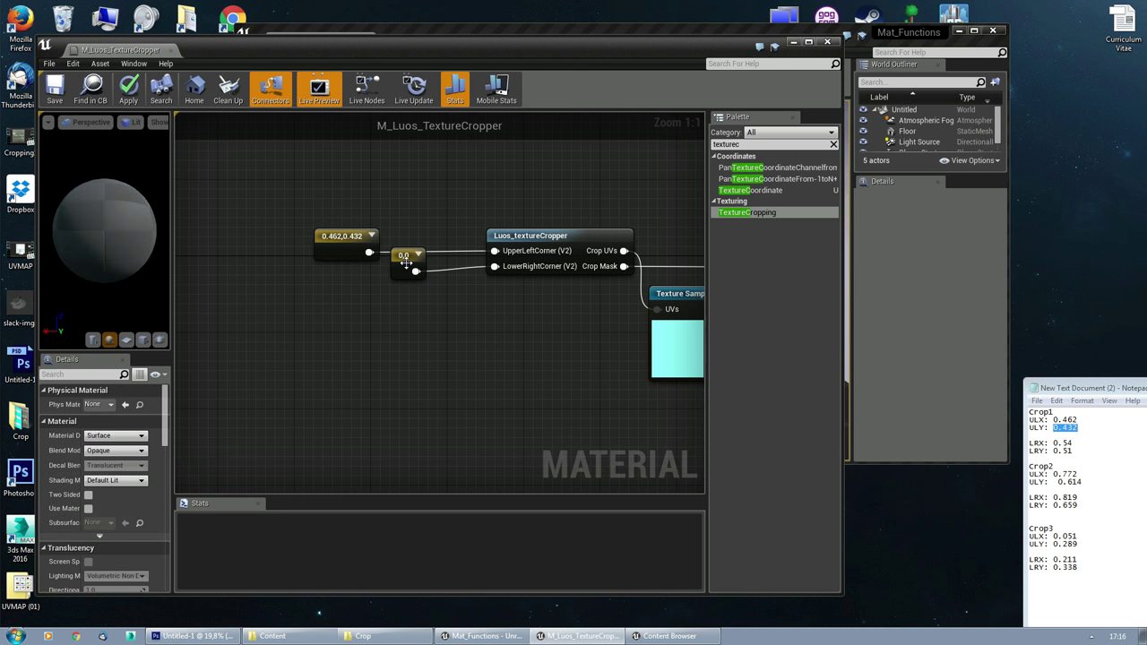
# Step: Set the constant feeding LowerRightCorner to Crop1's coordinates, R 0.54 and G 0.51
pyautogui.click(400, 256)
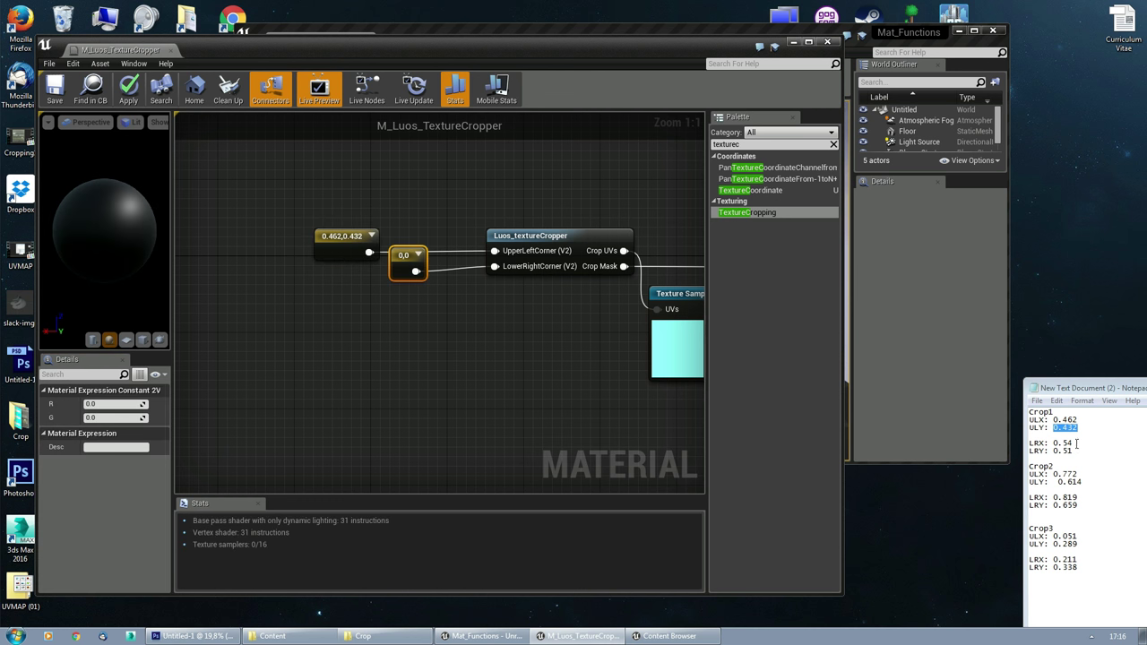
pyautogui.moveTo(1076, 443); pyautogui.dragTo(1053, 443)
pyautogui.hotkey('ctrl', 'c')
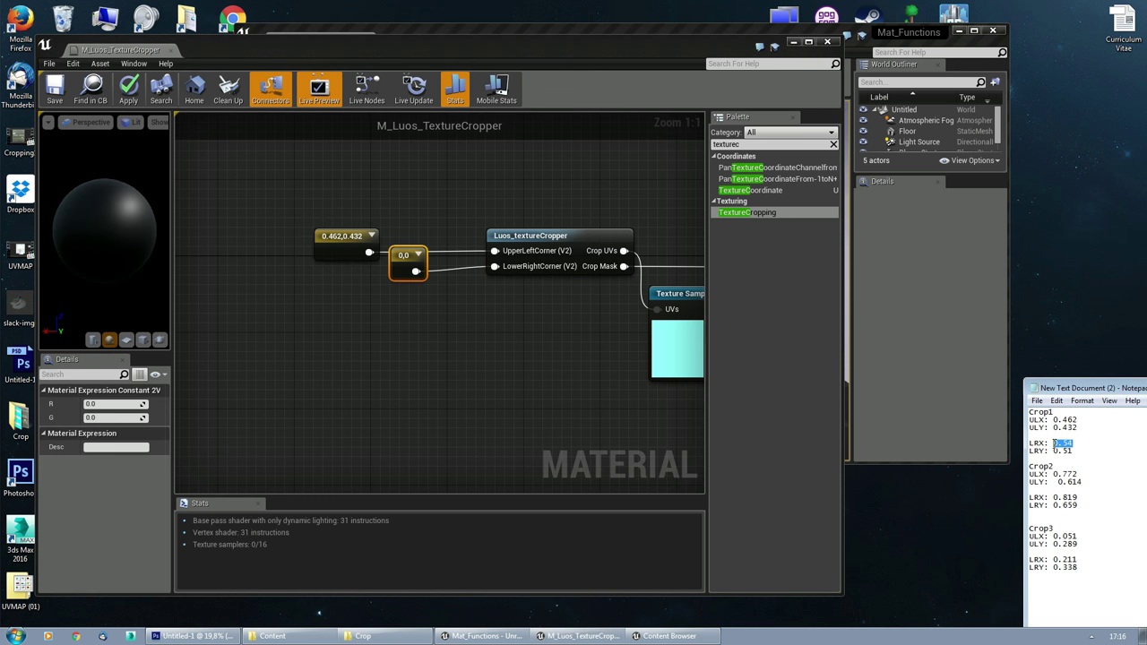
pyautogui.click(108, 403)
pyautogui.hotkey('ctrl', 'v')
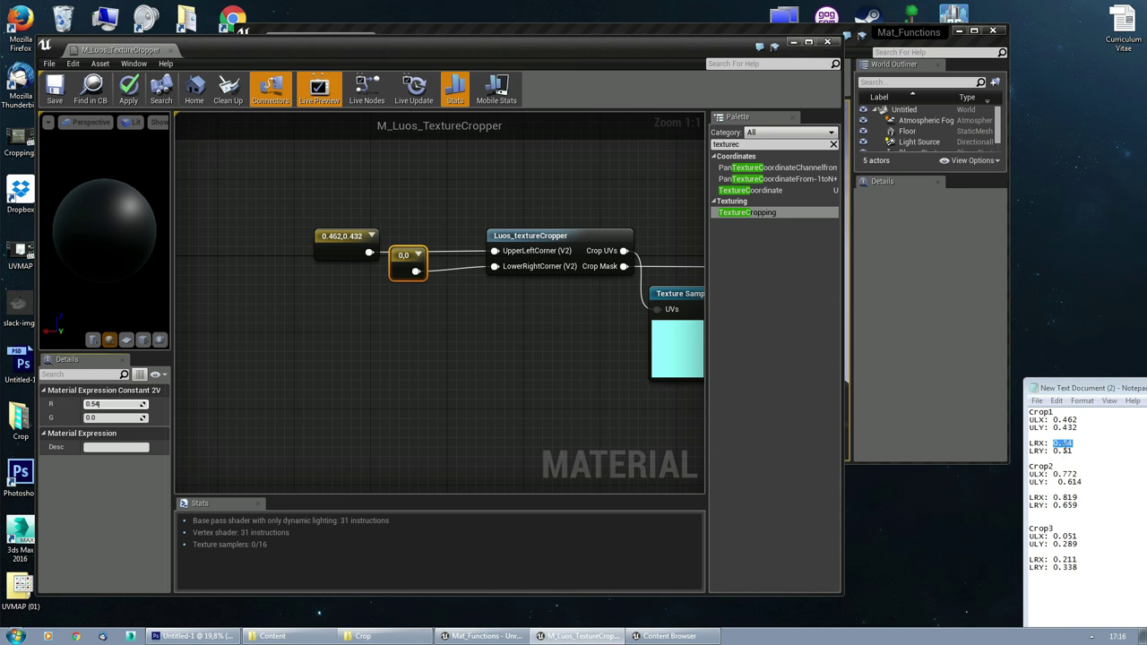
pyautogui.moveTo(1072, 450); pyautogui.dragTo(1052, 451)
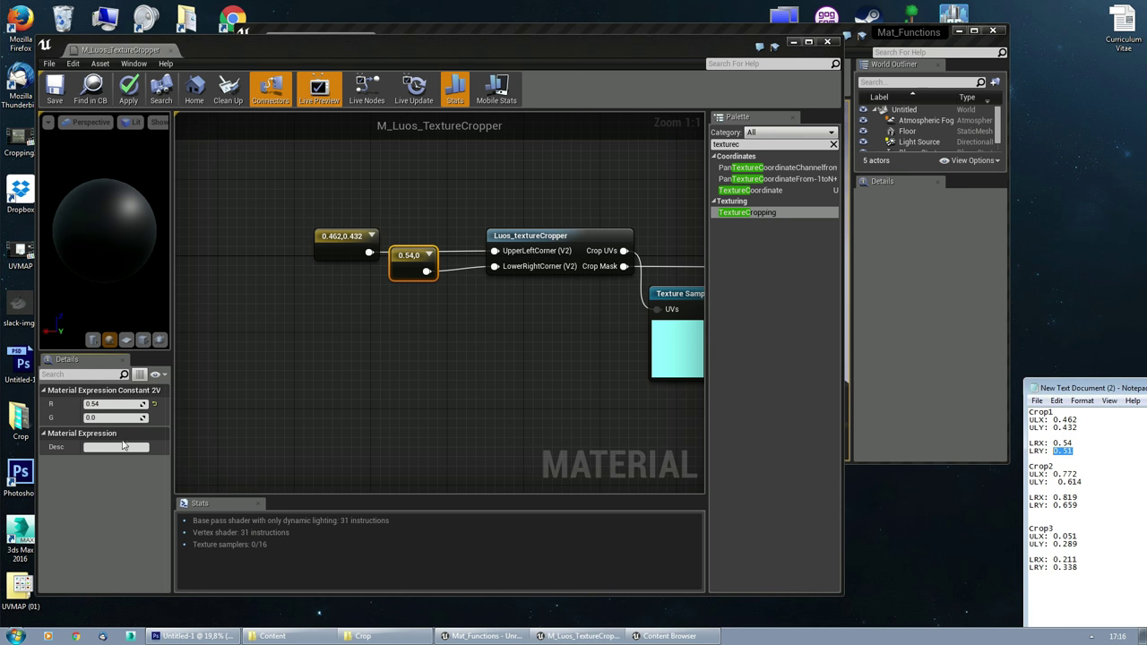
pyautogui.click(109, 418)
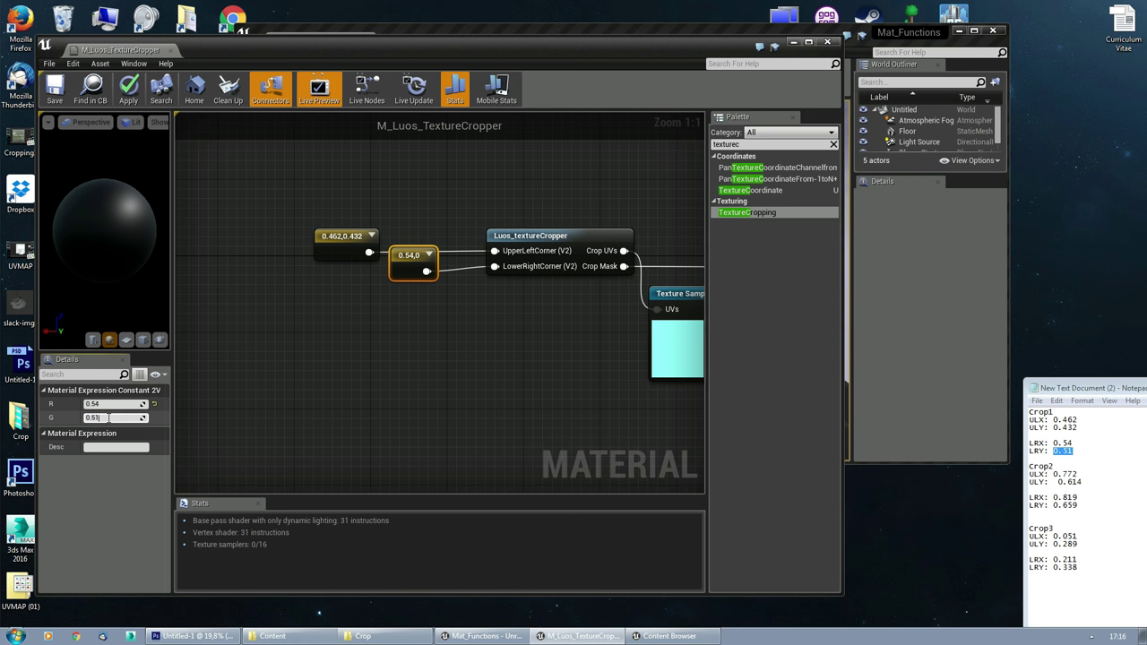
pyautogui.click(388, 379)
# Step: Switch the material preview mesh to a plane and orbit it for viewing
pyautogui.moveTo(478, 355); pyautogui.dragTo(311, 334, button='right')
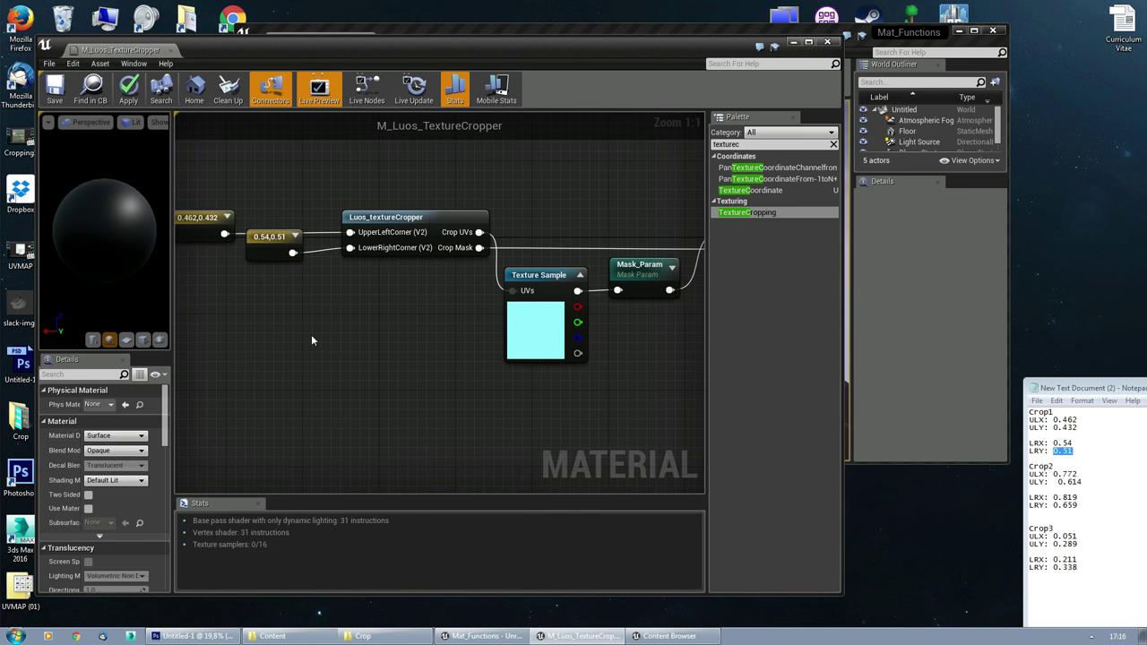
pyautogui.click(127, 341)
pyautogui.moveTo(109, 254); pyautogui.dragTo(113, 278)
# Step: Preview the Multiply node's cropped mask on the plane and stop the node preview
pyautogui.moveTo(442, 324); pyautogui.dragTo(337, 328, button='right')
pyautogui.moveTo(546, 387); pyautogui.dragTo(432, 404, button='right')
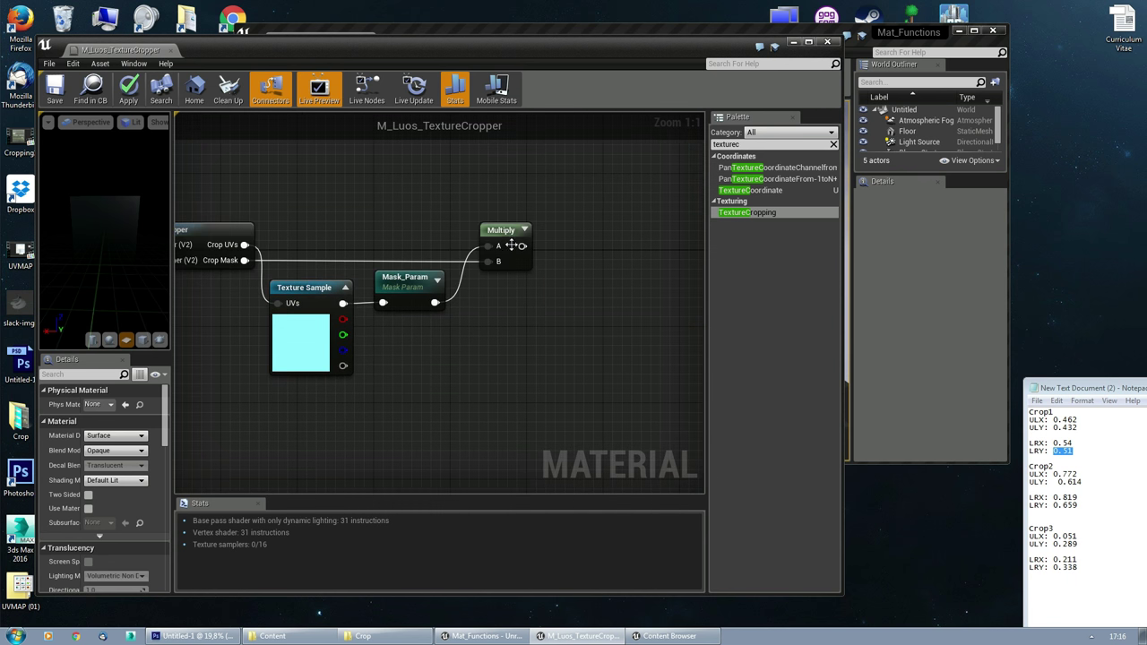
pyautogui.rightClick(500, 231)
pyautogui.click(528, 234)
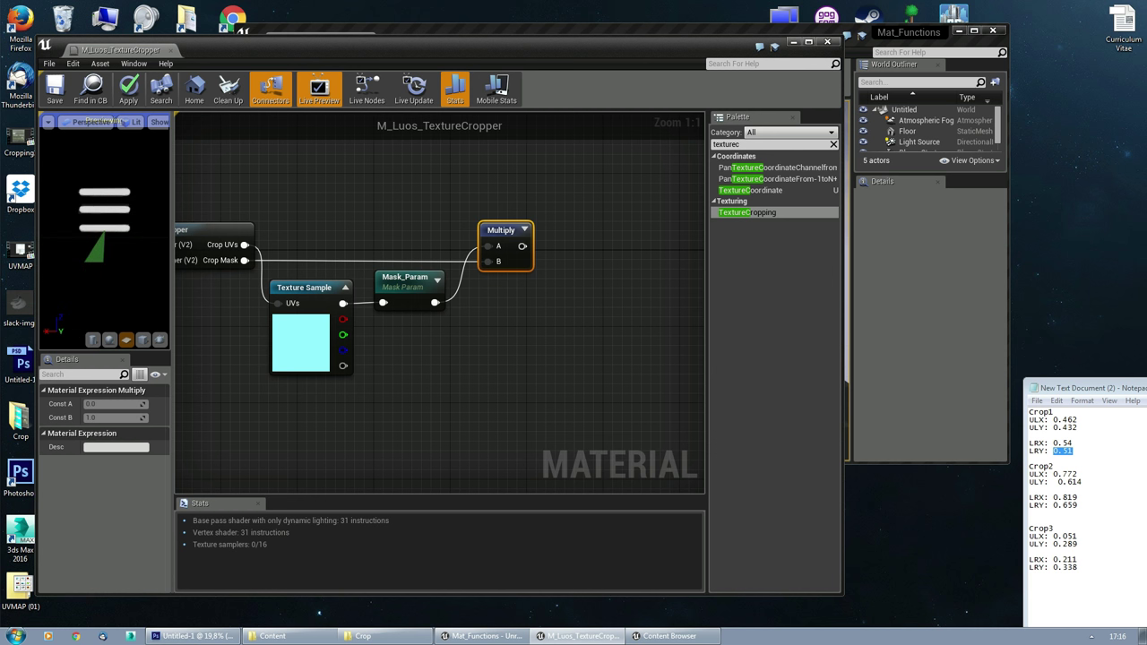
pyautogui.moveTo(130, 259)
pyautogui.mouseDown(button='right')
pyautogui.moveTo(130, 300)
pyautogui.moveTo(129, 237)
pyautogui.moveTo(130, 300)
pyautogui.moveTo(130, 271)
pyautogui.mouseUp(button='right')
pyautogui.rightClick(499, 226)
pyautogui.click(546, 227)
# Step: Add a Texture Sample using the wall texture from the example folder, placed above the Luos_textureCropper node
pyautogui.scroll(-3, 546, 412)
pyautogui.moveTo(532, 300); pyautogui.dragTo(454, 261, button='right')
pyautogui.rightClick(590, 281)
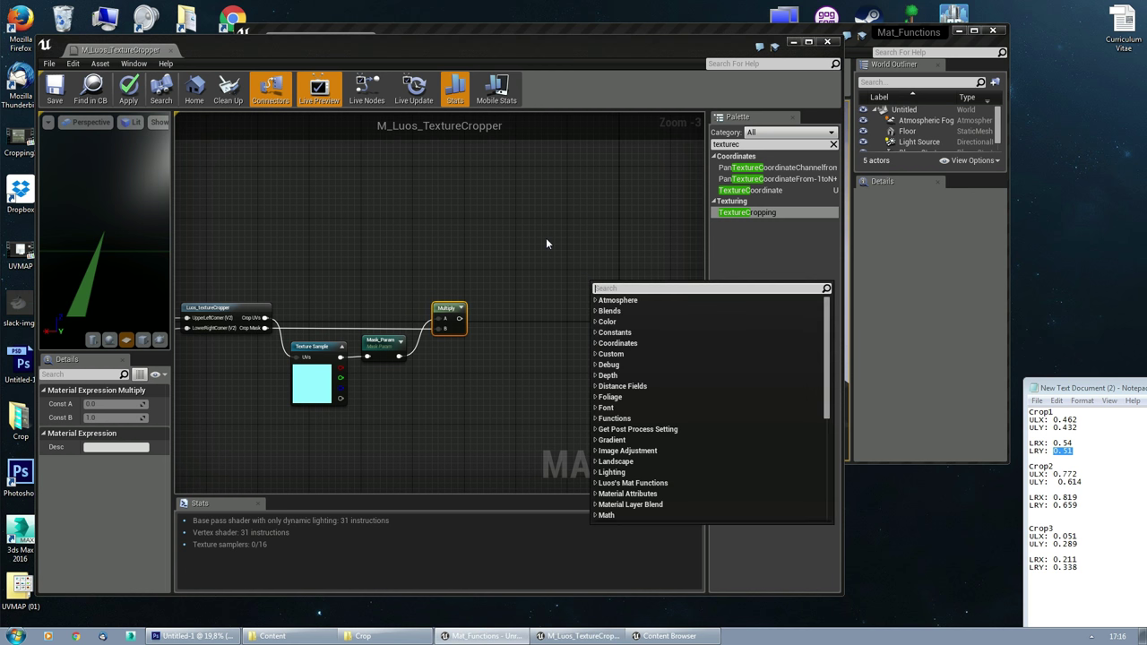
pyautogui.click(546, 238)
pyautogui.hotkey('ctrl', 'b')
pyautogui.click(346, 244)
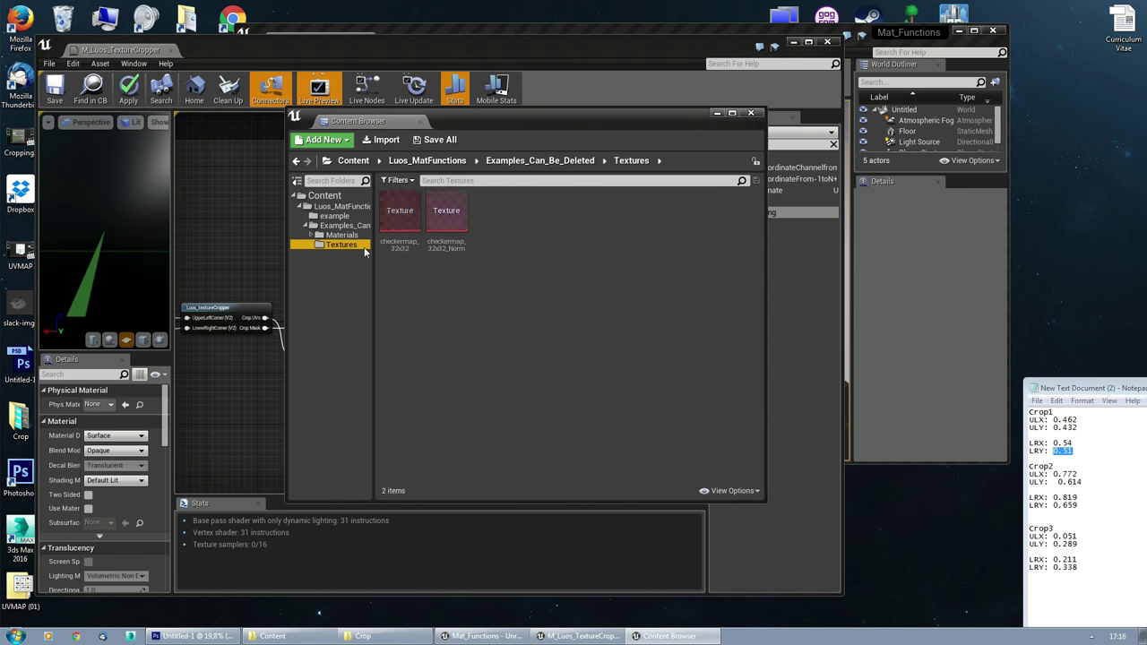
pyautogui.click(351, 207)
pyautogui.click(345, 235)
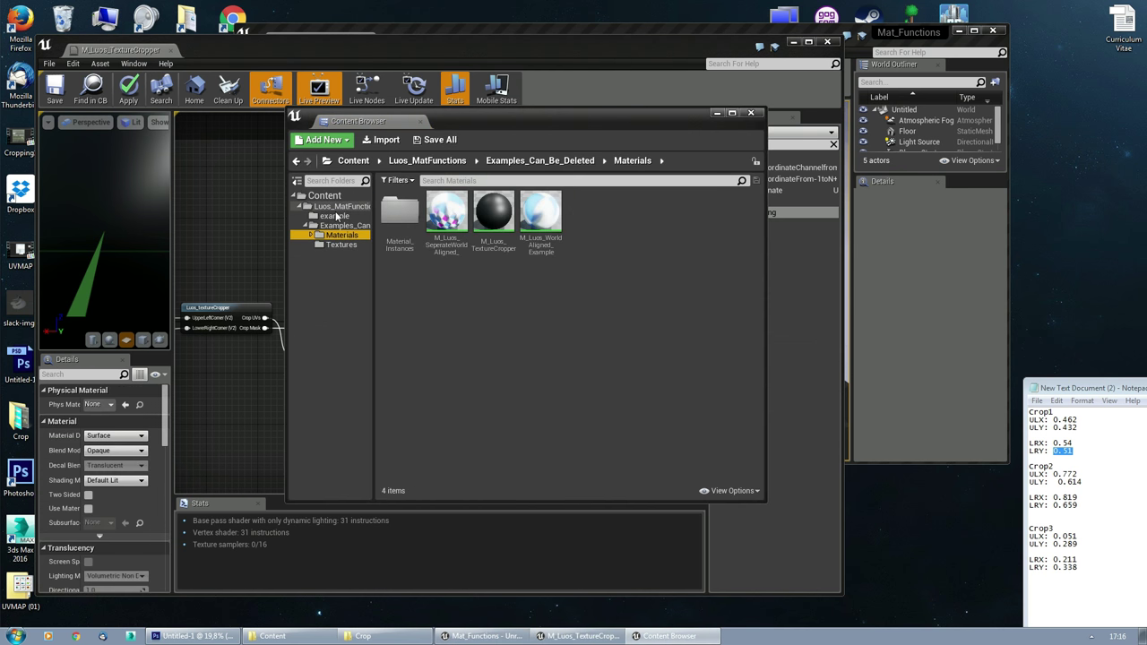
pyautogui.click(358, 216)
pyautogui.moveTo(457, 177); pyautogui.dragTo(218, 213)
pyautogui.moveTo(527, 121); pyautogui.dragTo(1146, 148)
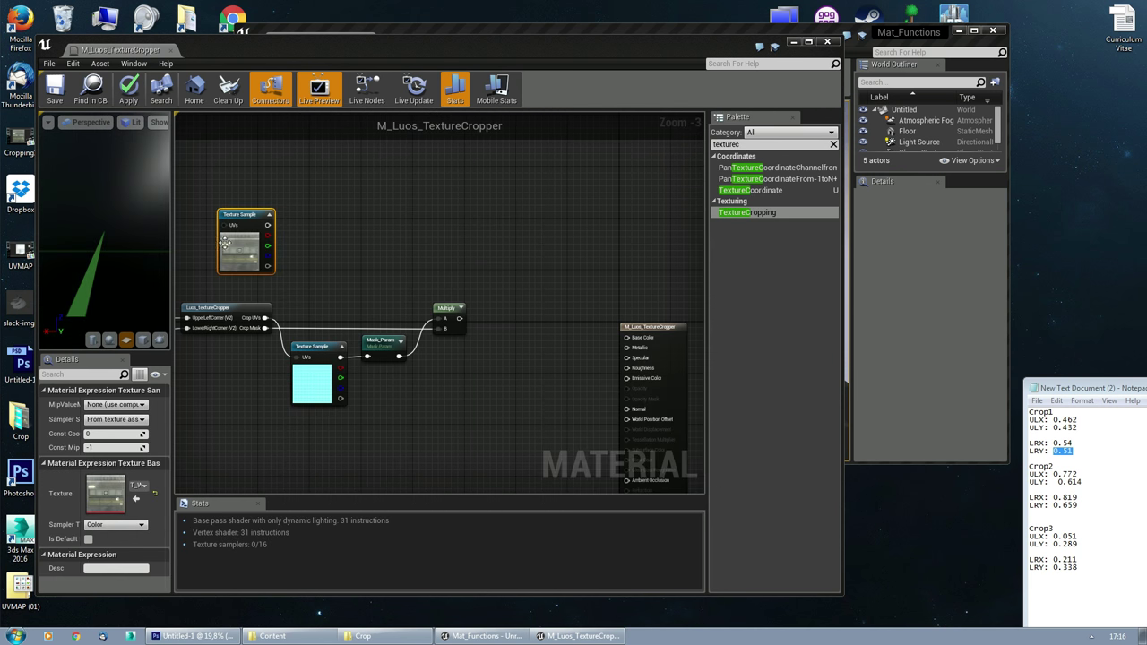
# Step: Connect the wall Texture Sample to the material's Base Color and maximize the material editor window
pyautogui.moveTo(266, 225); pyautogui.dragTo(626, 337)
pyautogui.moveTo(246, 220); pyautogui.dragTo(377, 216)
pyautogui.moveTo(172, 253); pyautogui.dragTo(276, 251)
pyautogui.doubleClick(463, 49)
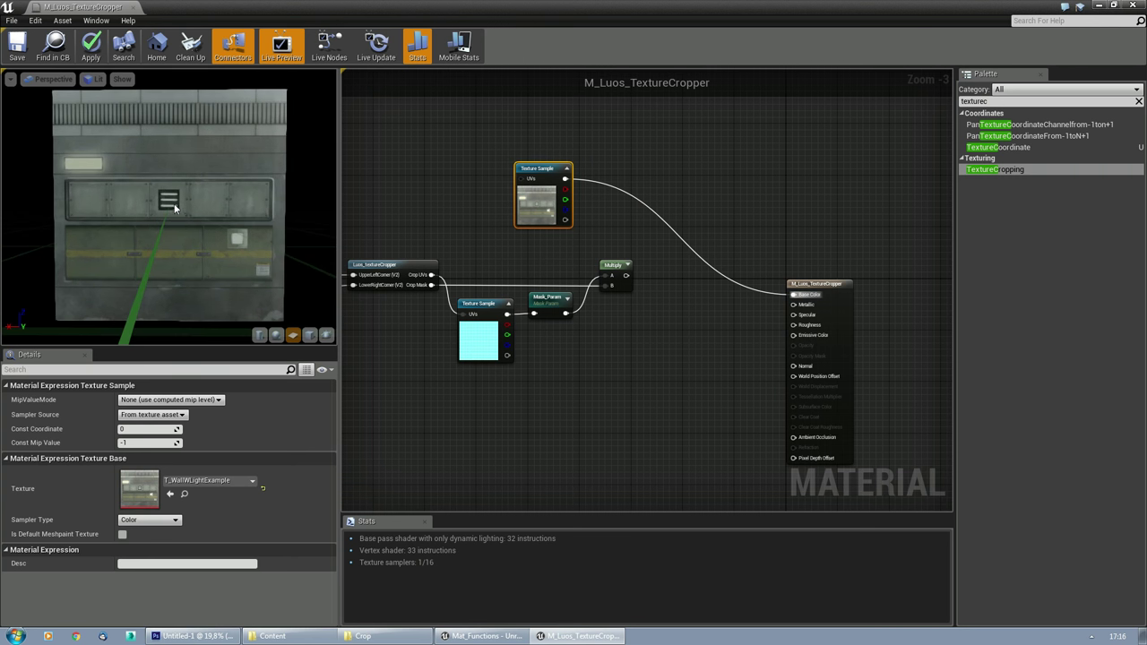
pyautogui.scroll(3, 174, 205)
# Step: Add a second Multiply node between the cropped mask's Multiply and the material's Emissive Color input
pyautogui.moveTo(675, 358); pyautogui.dragTo(604, 323, button='right')
pyautogui.scroll(1, 608, 305)
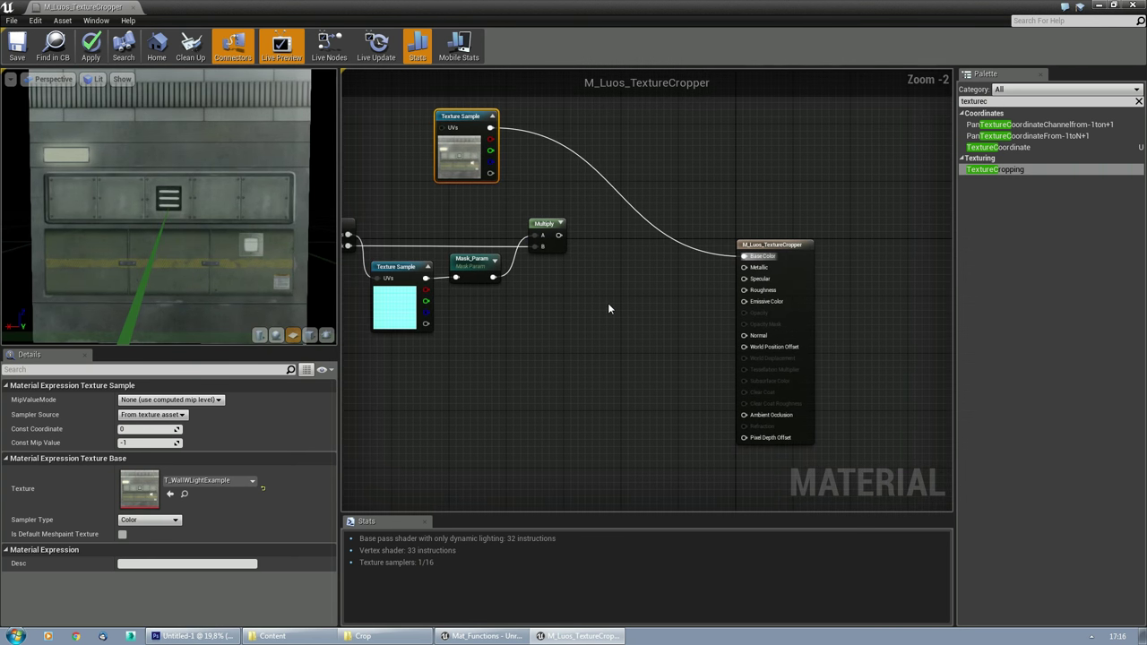
pyautogui.scroll(1, 610, 305)
pyautogui.press('m')
pyautogui.click(610, 288)
pyautogui.moveTo(551, 225); pyautogui.dragTo(767, 302)
pyautogui.moveTo(637, 298); pyautogui.dragTo(651, 298)
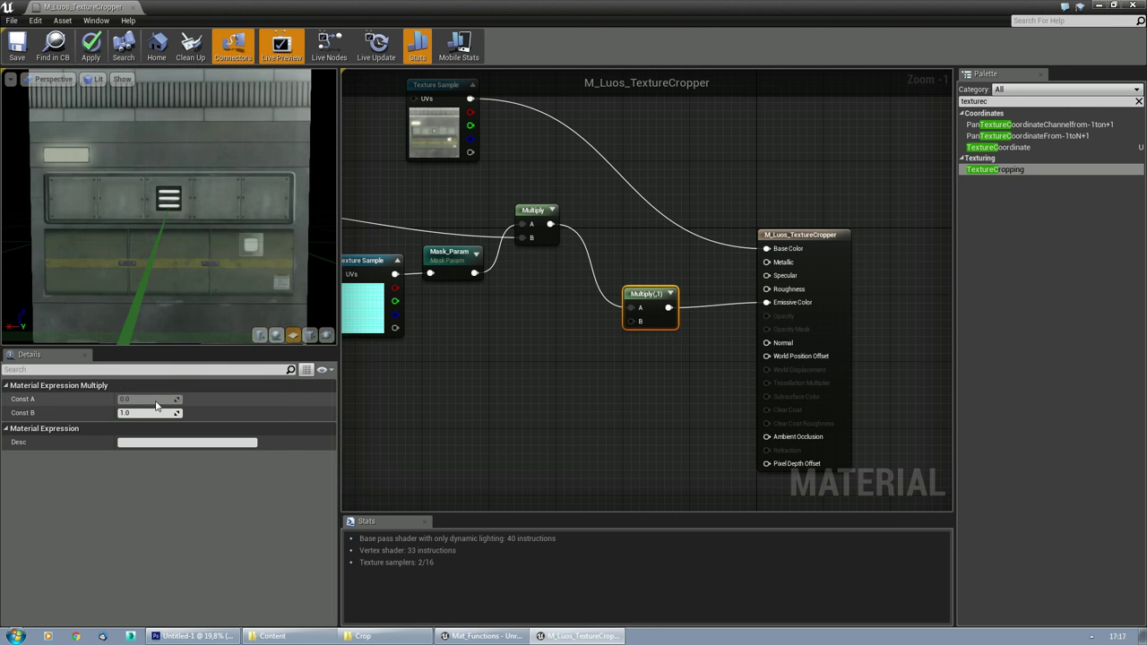
# Step: Try a Const B of 100 on the emissive Multiply node and inspect the glow on the preview plane
pyautogui.write('100')
pyautogui.press('Return')
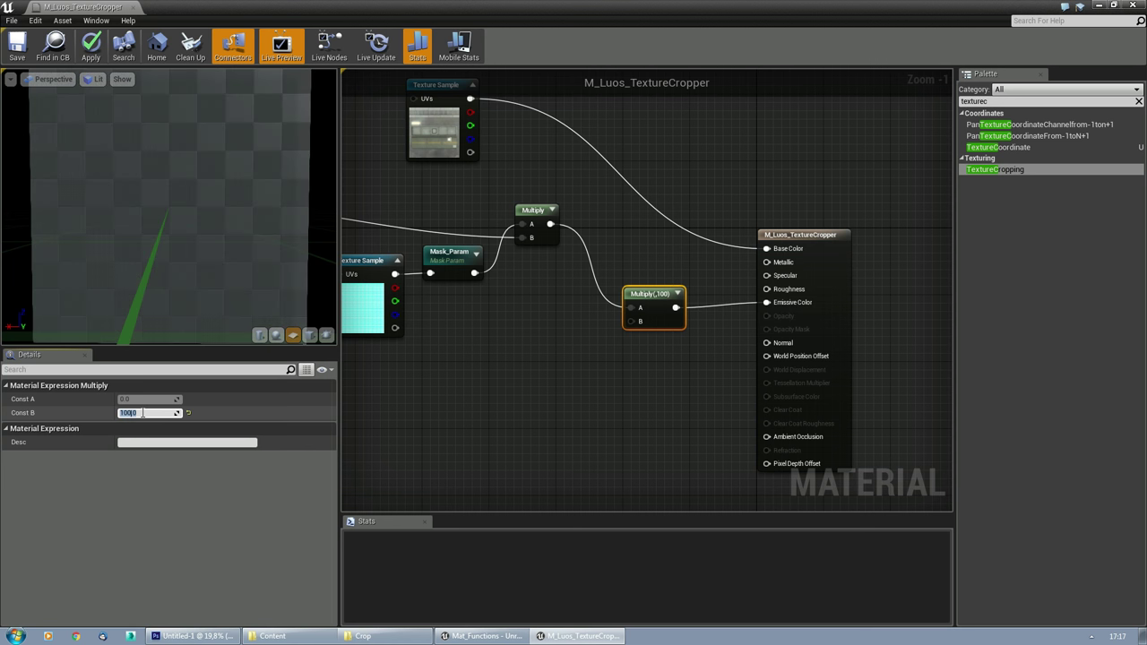
pyautogui.moveTo(131, 213); pyautogui.dragTo(161, 220)
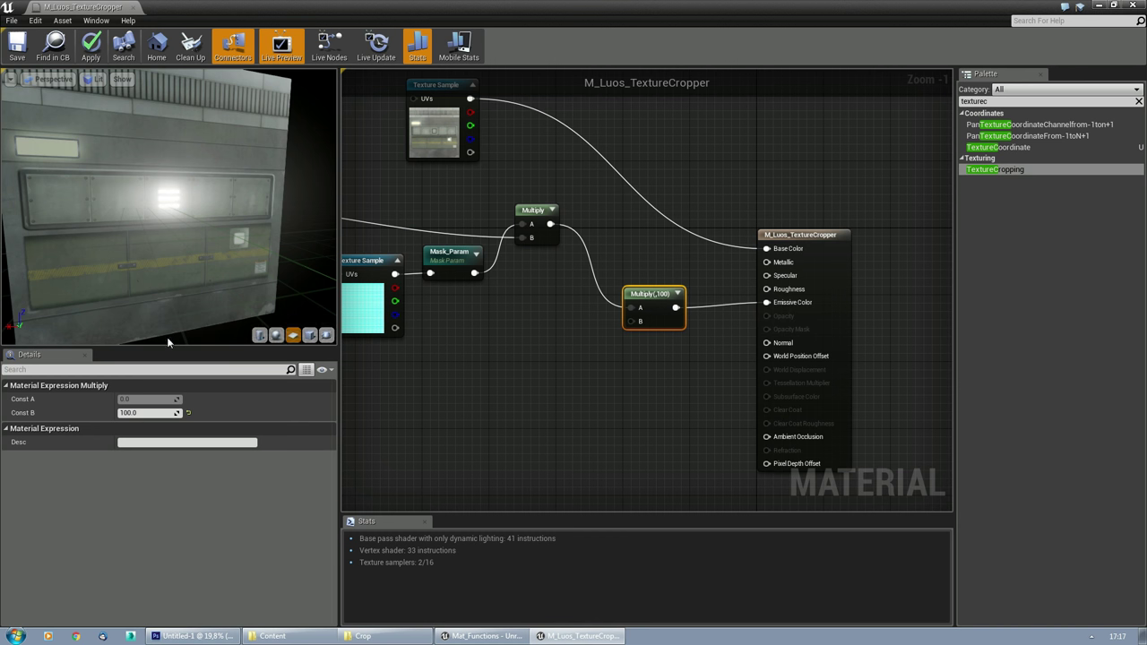
pyautogui.moveTo(477, 400); pyautogui.dragTo(600, 409, button='right')
pyautogui.moveTo(470, 368); pyautogui.dragTo(583, 395, button='right')
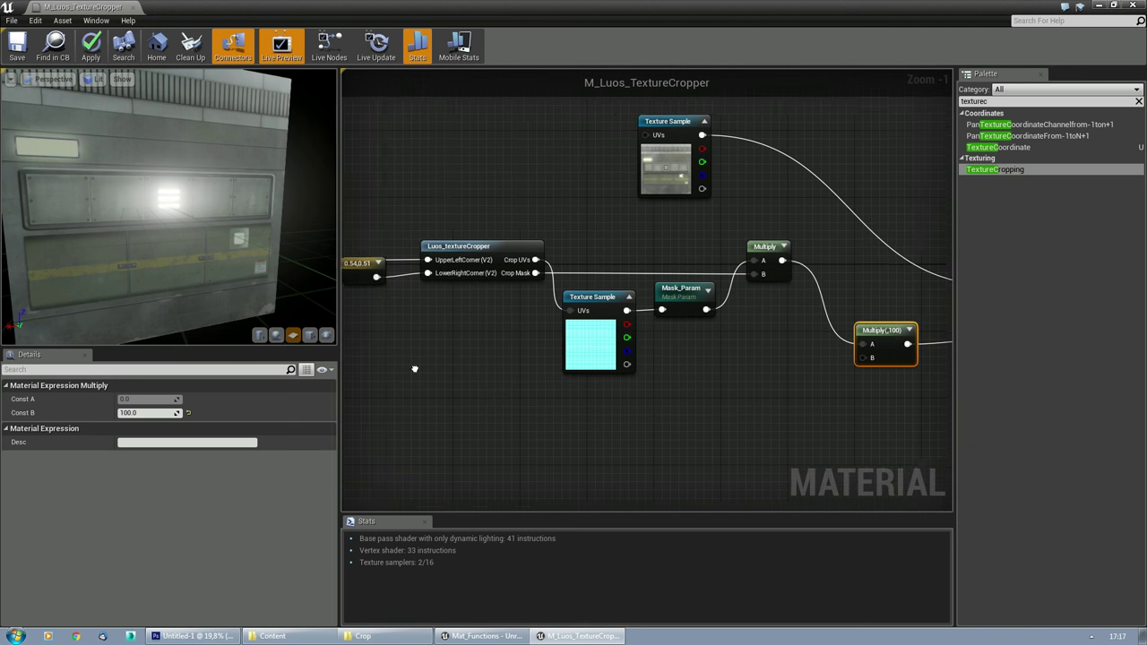
pyautogui.moveTo(396, 365); pyautogui.dragTo(549, 370, button='right')
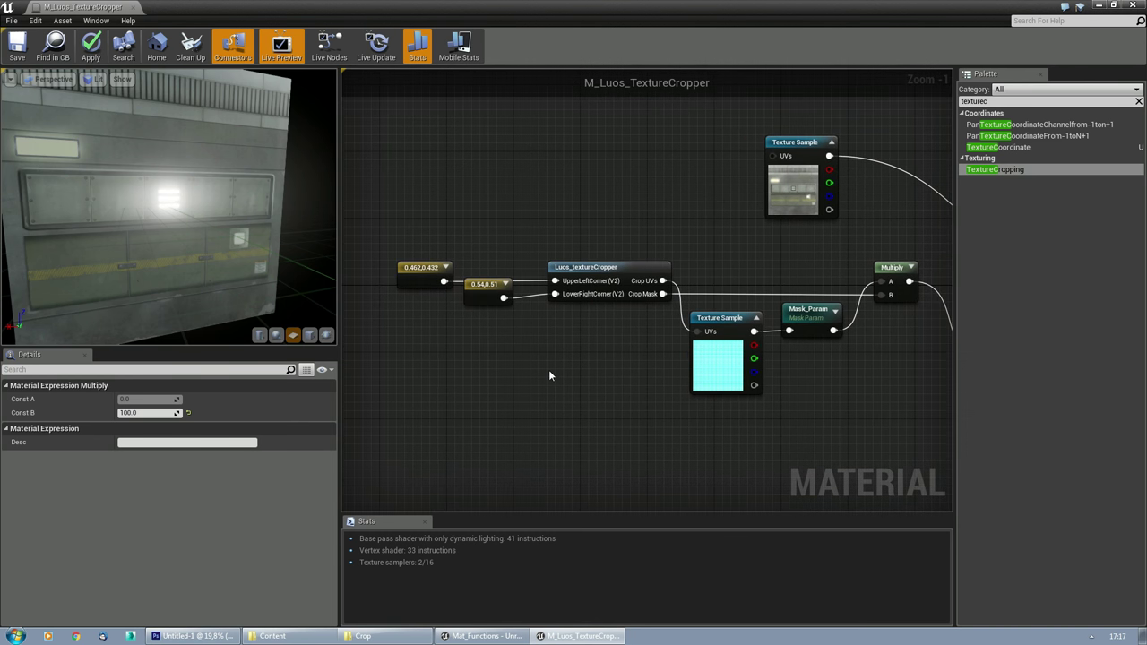
pyautogui.moveTo(632, 376); pyautogui.dragTo(491, 356, button='right')
# Step: Set the emissive Multiply node's Const B to 20
pyautogui.moveTo(277, 222); pyautogui.dragTo(224, 217)
pyautogui.scroll(5, 225, 212)
pyautogui.moveTo(541, 371); pyautogui.dragTo(415, 373, button='right')
pyautogui.click(141, 413)
pyautogui.write('20')
pyautogui.press('Return')
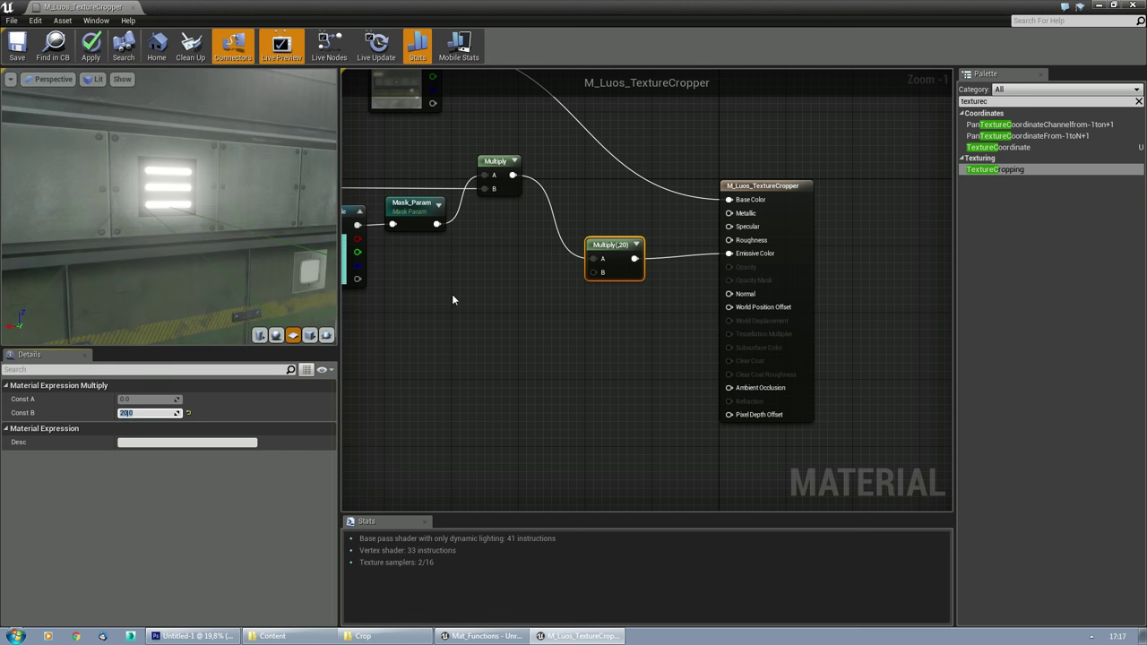
# Step: Spread out the material output and brightness Multiply, then insert another Multiply between the mask and that brightness node
pyautogui.moveTo(452, 294); pyautogui.dragTo(385, 302, button='right')
pyautogui.moveTo(713, 190); pyautogui.dragTo(845, 174)
pyautogui.moveTo(545, 257); pyautogui.dragTo(671, 240)
pyautogui.click(471, 269)
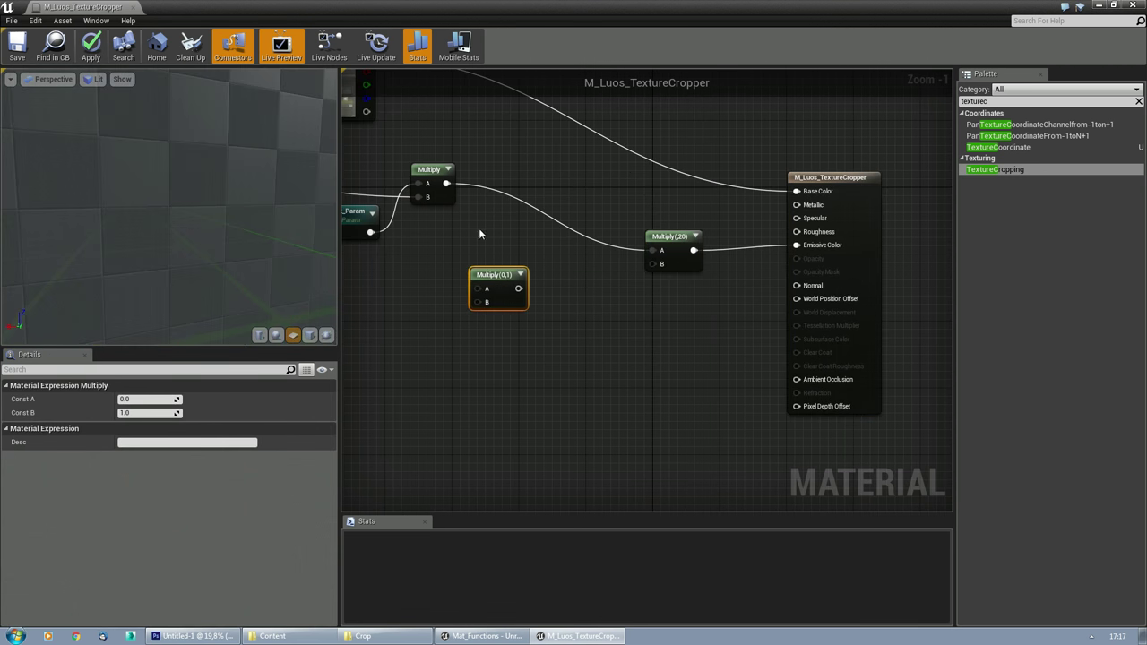
pyautogui.moveTo(446, 189); pyautogui.dragTo(661, 251)
pyautogui.moveTo(481, 276); pyautogui.dragTo(556, 255)
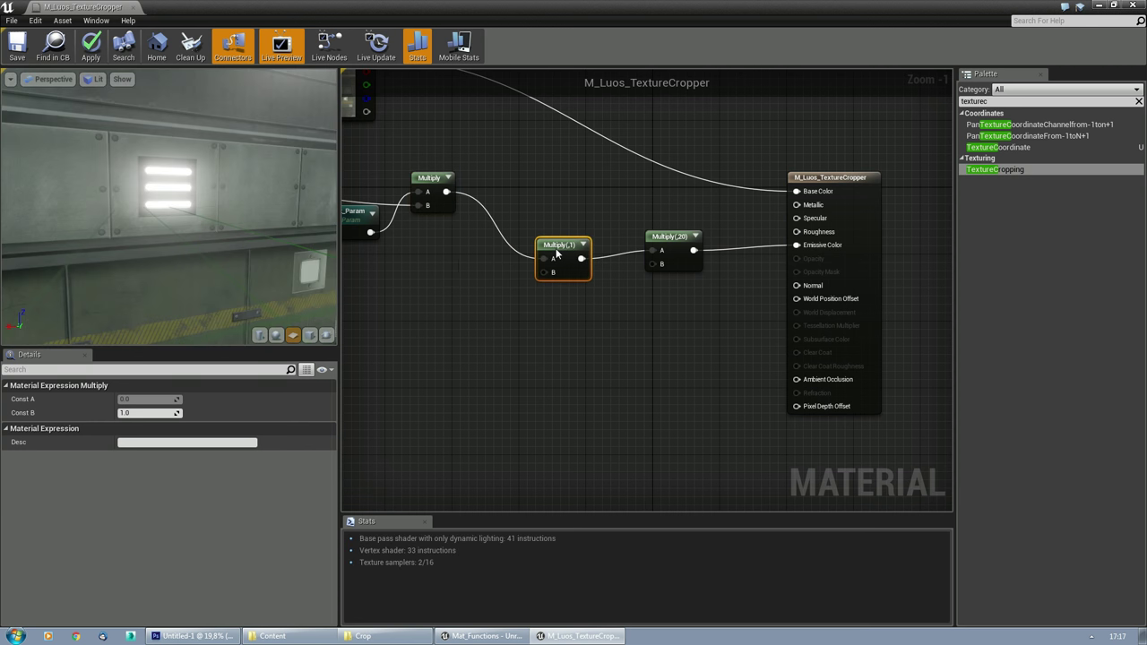
# Step: Add a Constant3Vector, set it to red (1,0,0), and connect it to B of the newly inserted Multiply
pyautogui.click(459, 276)
pyautogui.press('3')
pyautogui.click(456, 275)
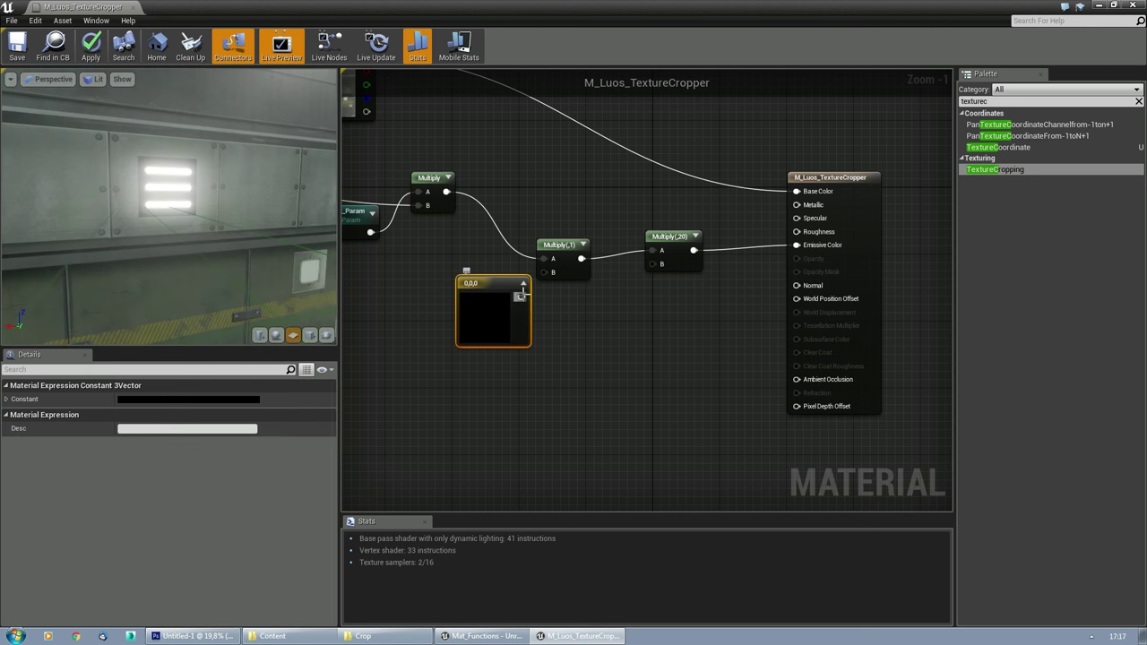
pyautogui.moveTo(521, 296); pyautogui.dragTo(437, 262)
pyautogui.click(172, 400)
pyautogui.moveTo(327, 411)
pyautogui.mouseDown()
pyautogui.moveTo(333, 387)
pyautogui.moveTo(352, 395)
pyautogui.mouseUp()
pyautogui.click(345, 613)
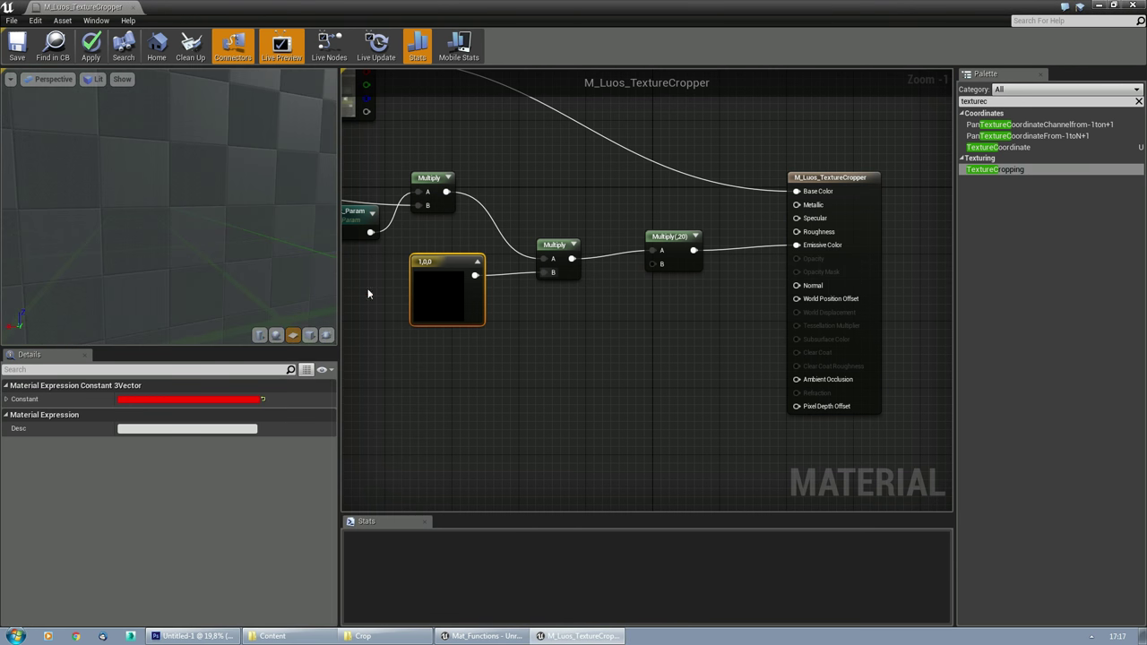
# Step: Move the red constant and its Multiply node closer to the brightness Multiply to free space after the mask
pyautogui.moveTo(227, 251); pyautogui.dragTo(268, 251)
pyautogui.moveTo(228, 251); pyautogui.dragTo(228, 314, button='right')
pyautogui.moveTo(228, 251)
pyautogui.mouseDown()
pyautogui.moveTo(296, 251)
pyautogui.moveTo(229, 251)
pyautogui.mouseUp()
pyautogui.moveTo(521, 364); pyautogui.dragTo(622, 367, button='right')
pyautogui.scroll(-3, 568, 361)
pyautogui.scroll(1, 533, 363)
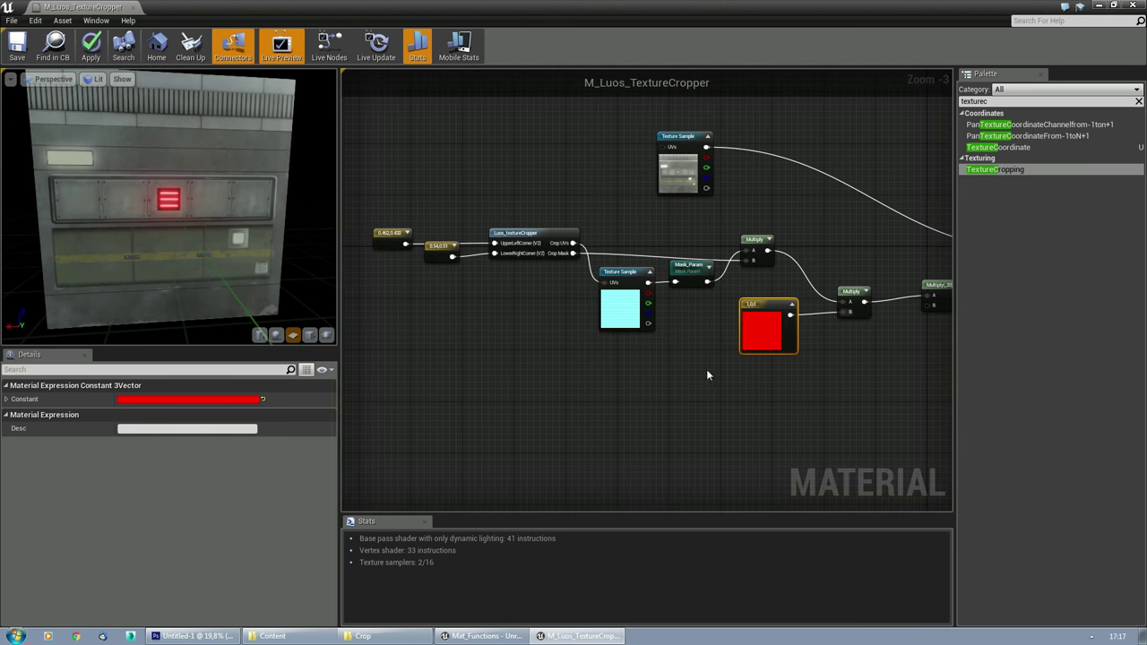
pyautogui.moveTo(782, 303); pyautogui.dragTo(665, 314, button='right')
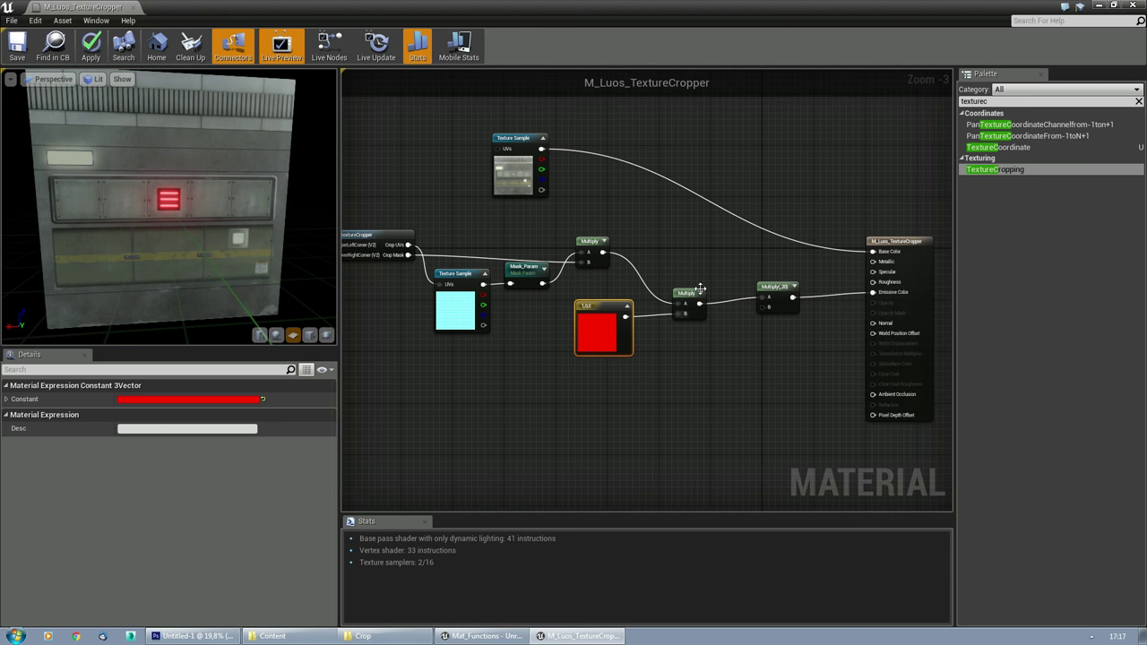
pyautogui.moveTo(699, 288); pyautogui.dragTo(731, 288)
pyautogui.moveTo(602, 331); pyautogui.dragTo(660, 332)
# Step: Copy the whole crop chain, from both coordinate constants to its mask Multiply, and paste two copies below the original
pyautogui.moveTo(551, 350); pyautogui.dragTo(687, 349, button='right')
pyautogui.moveTo(378, 218); pyautogui.dragTo(731, 352)
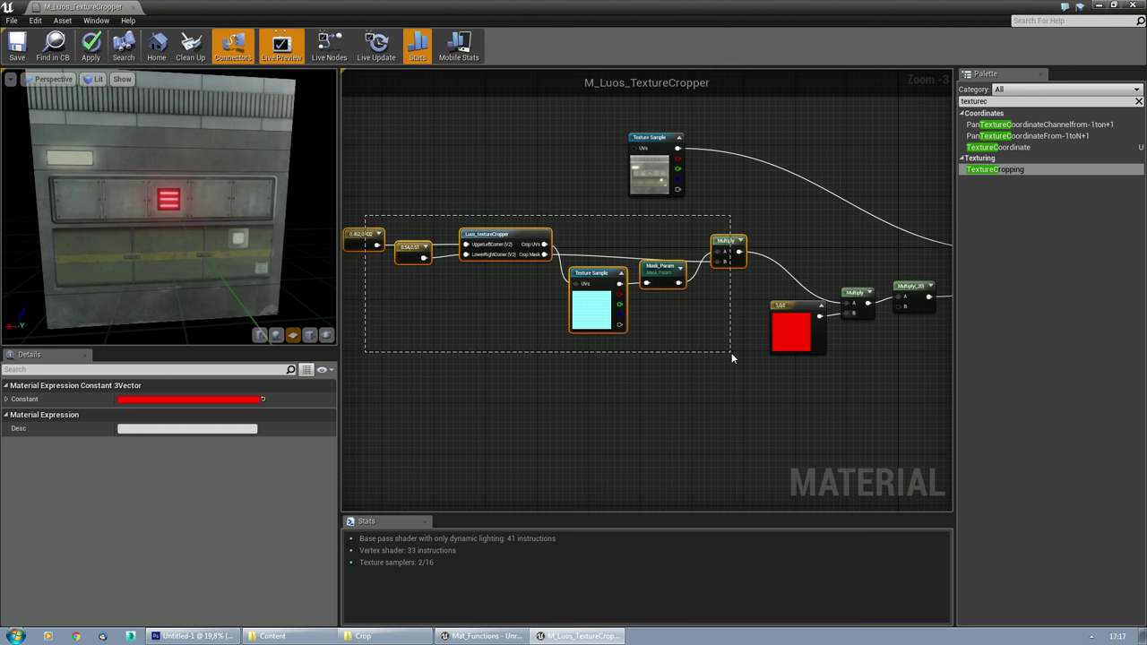
pyautogui.moveTo(685, 380); pyautogui.dragTo(677, 261, button='right')
pyautogui.hotkey('ctrl', 'c')
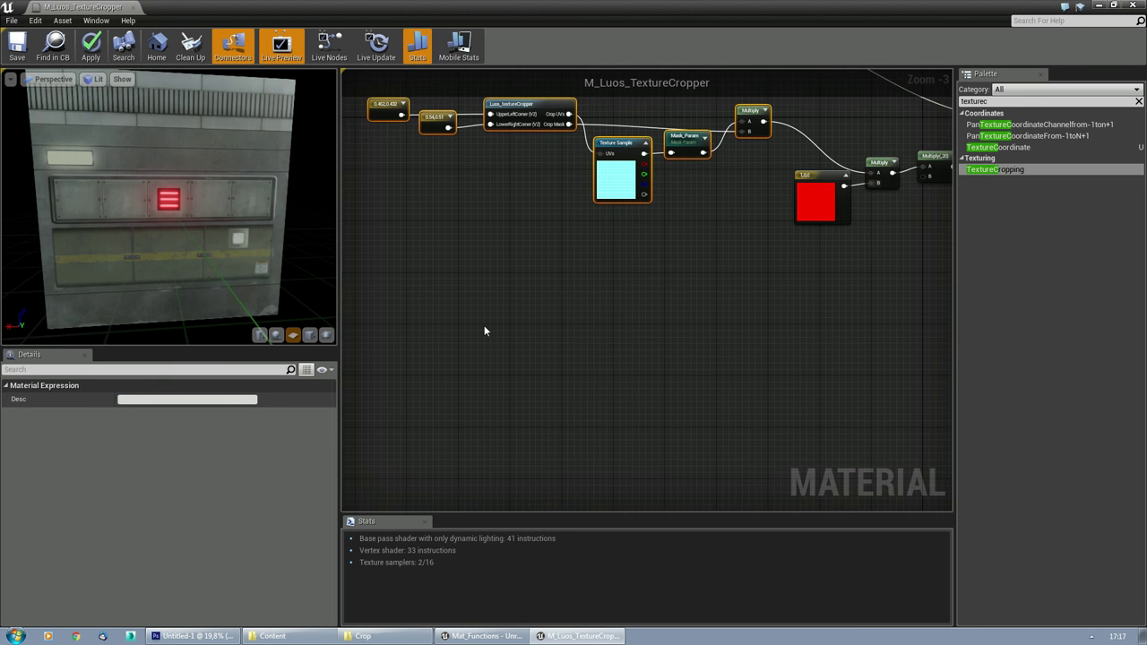
pyautogui.hotkey('ctrl', 'v')
pyautogui.moveTo(526, 393); pyautogui.dragTo(487, 344, button='right')
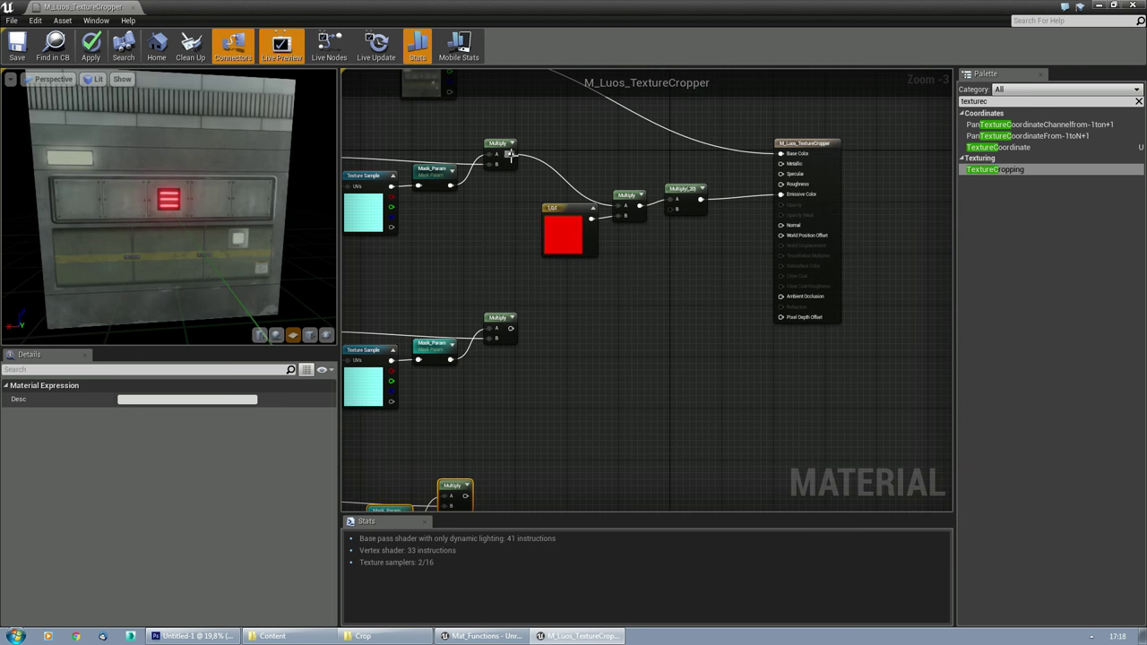
# Step: Disconnect the first mask's Multiply from the color Multiply and place two Add nodes beside the copied chains
pyautogui.keyDown('alt'); pyautogui.click(509, 155); pyautogui.keyUp('alt')
pyautogui.moveTo(559, 207); pyautogui.dragTo(571, 196)
pyautogui.click(563, 313)
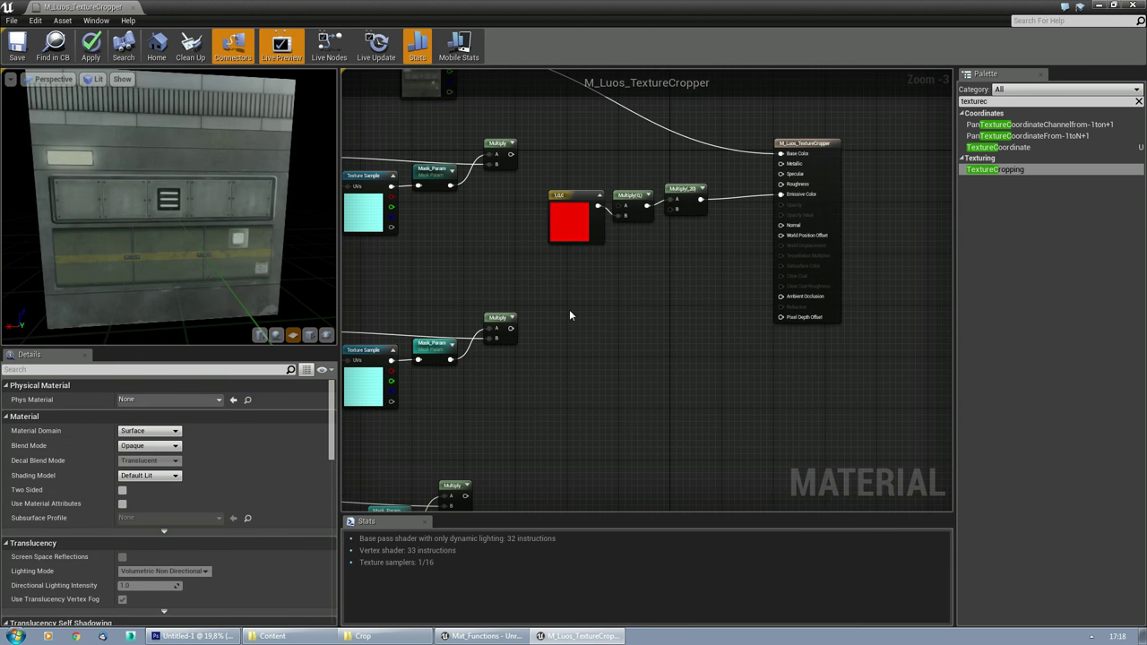
pyautogui.press('a')
pyautogui.click(569, 310)
pyautogui.click(580, 427)
pyautogui.moveTo(521, 340); pyautogui.dragTo(568, 318, button='right')
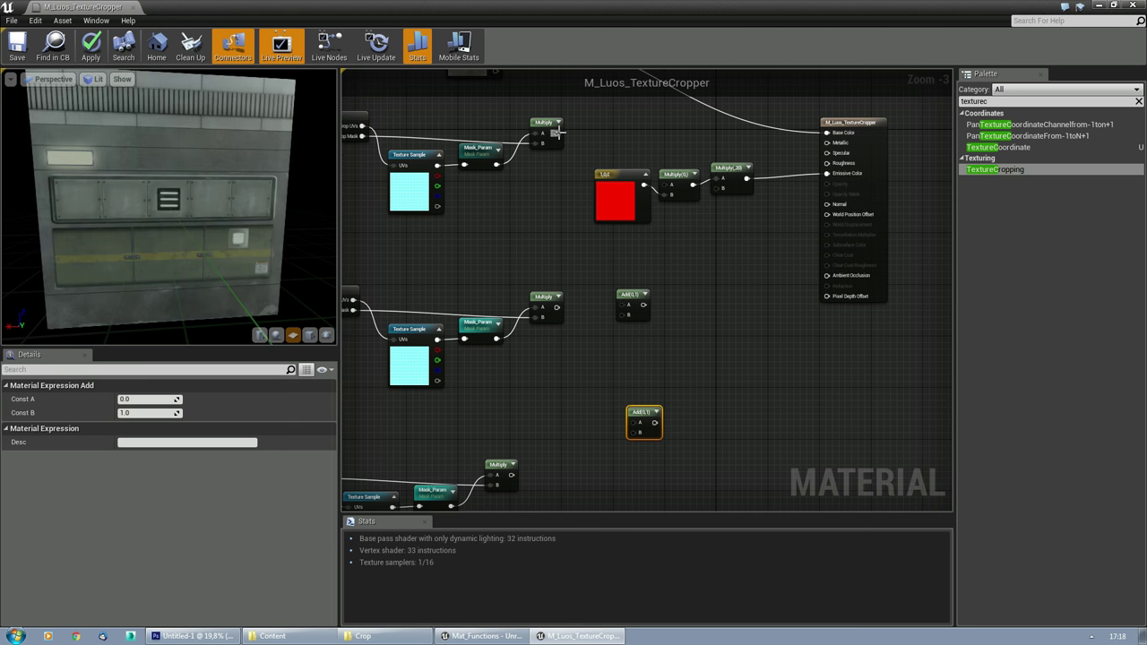
# Step: Sum the first two masks in one Add node, and combine its output with the third mask in the second Add
pyautogui.moveTo(556, 132); pyautogui.dragTo(610, 315)
pyautogui.moveTo(592, 407); pyautogui.dragTo(616, 314, button='right')
pyautogui.moveTo(535, 384); pyautogui.dragTo(716, 291)
pyautogui.moveTo(663, 213); pyautogui.dragTo(713, 299)
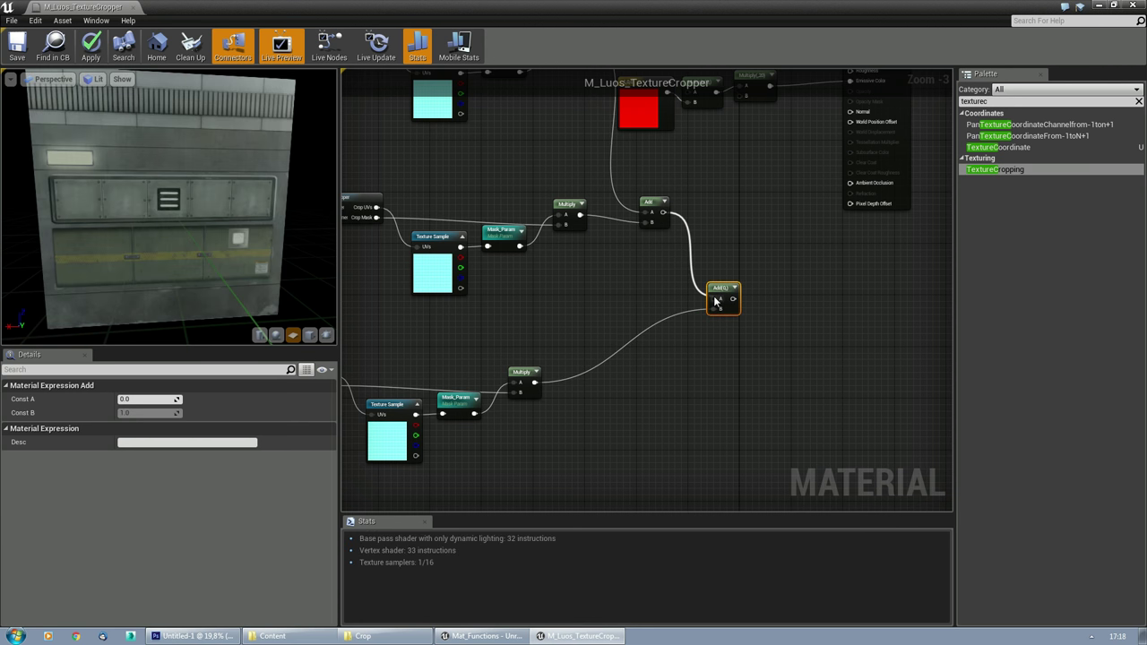
pyautogui.click(638, 270)
pyautogui.moveTo(637, 271); pyautogui.dragTo(650, 286, button='right')
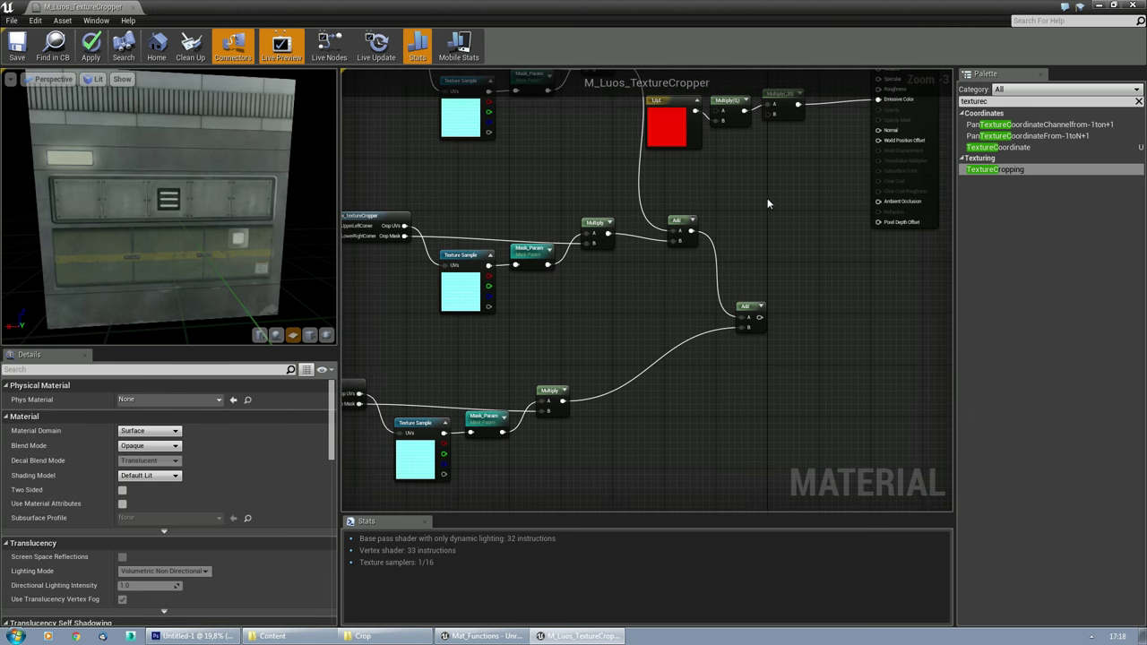
# Step: Shift the material output, red constant and its Multiply nodes away from the mask chains to make room
pyautogui.press('Home')
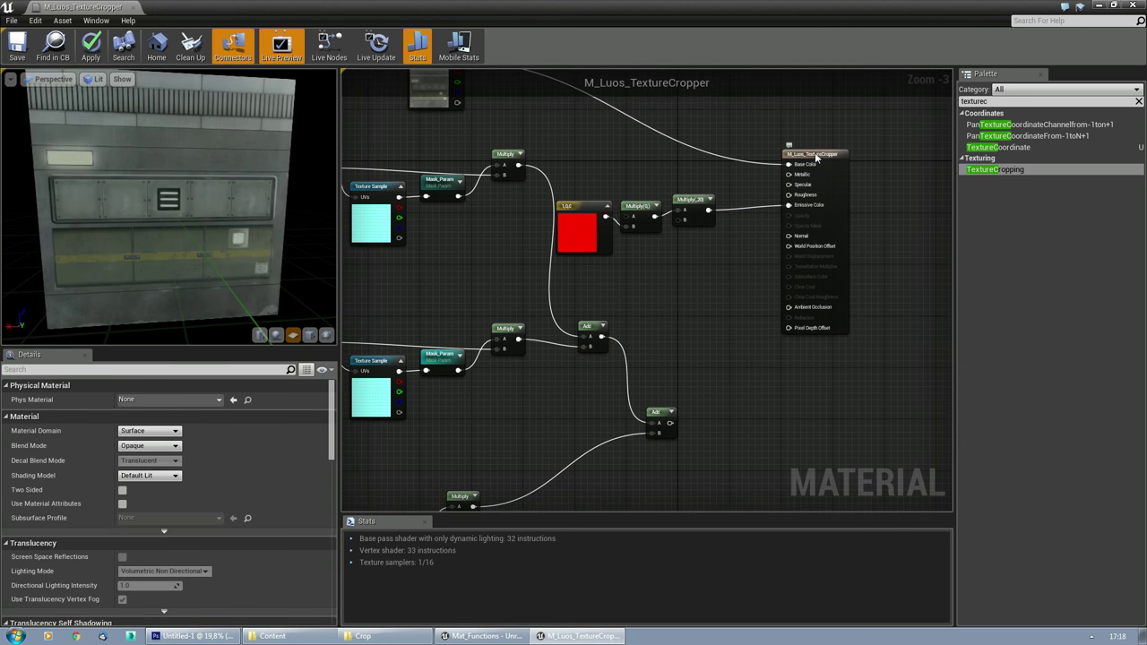
pyautogui.moveTo(823, 157); pyautogui.dragTo(892, 156)
pyautogui.moveTo(763, 187); pyautogui.dragTo(681, 203)
pyautogui.click(561, 230)
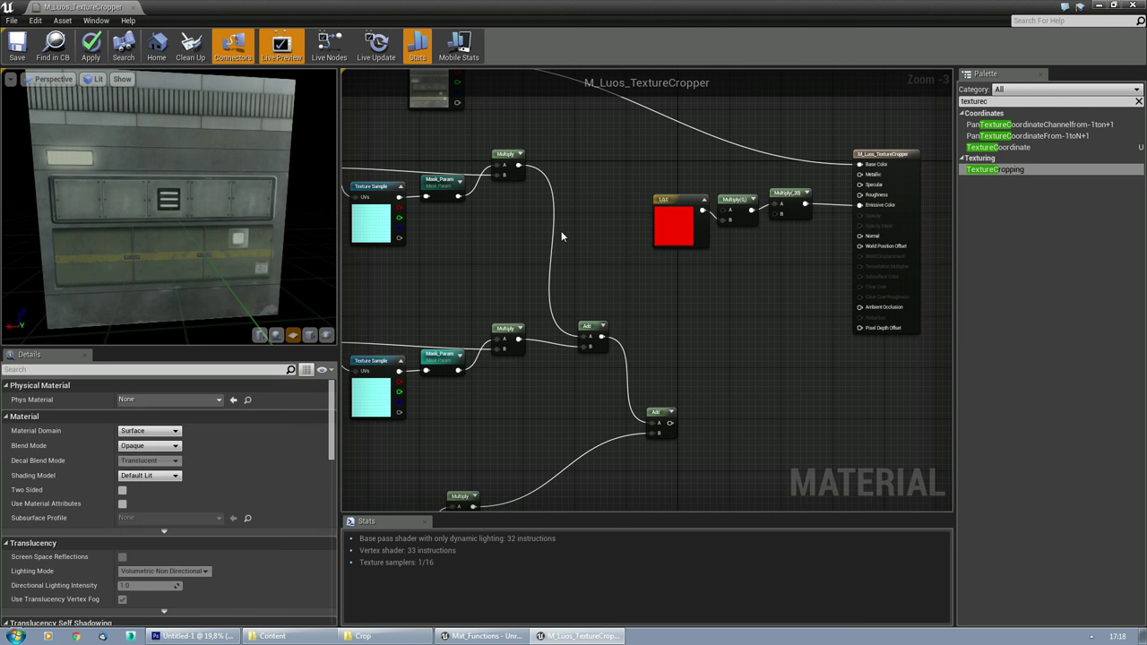
pyautogui.scroll(-2, 673, 302)
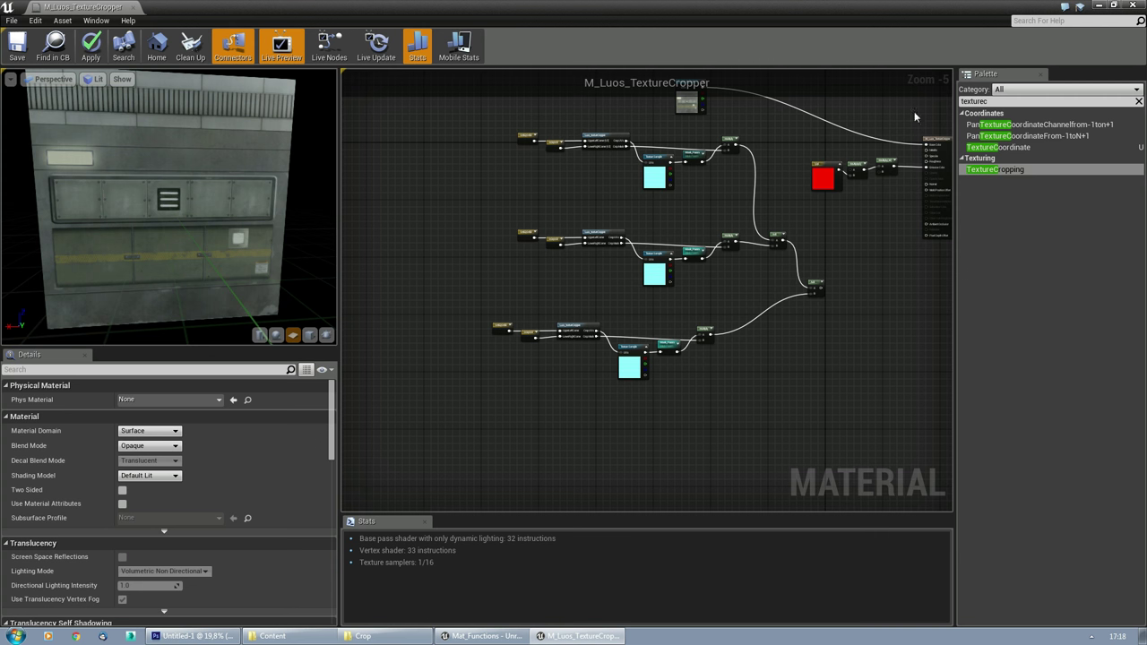
# Step: Restore the editor to a smaller window beside Notepad and switch the second chain's Mask_Param from R to G
pyautogui.moveTo(932, 13); pyautogui.dragTo(685, 16)
pyautogui.moveTo(648, 276); pyautogui.dragTo(631, 175, button='right')
pyautogui.scroll(3, 550, 215)
pyautogui.click(607, 191)
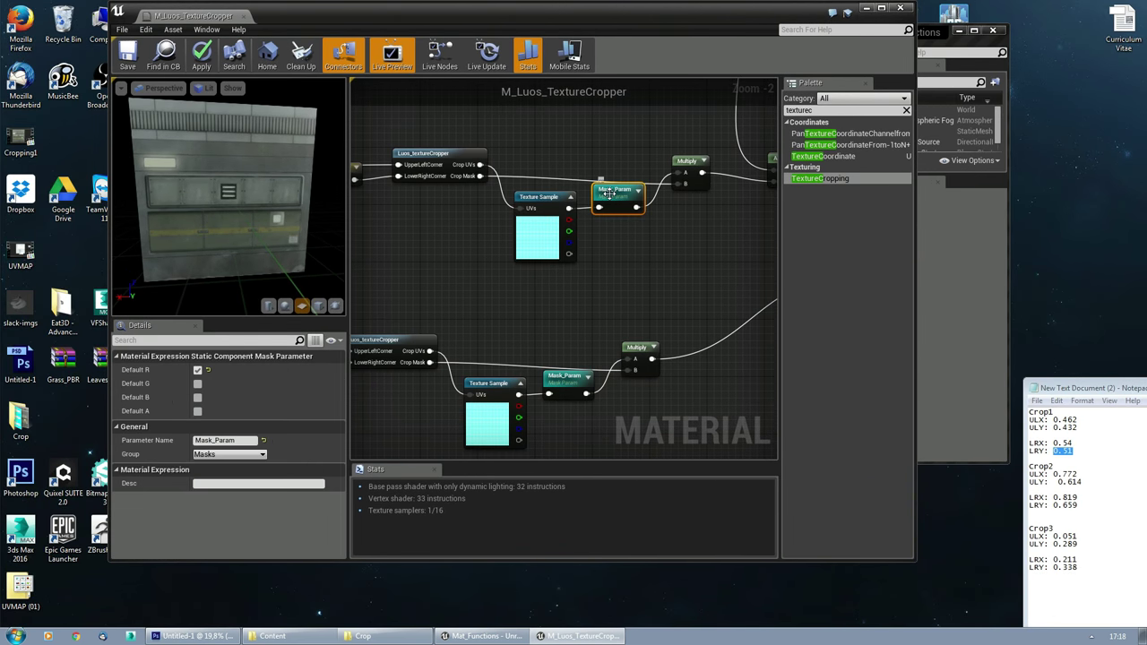
pyautogui.click(197, 370)
pyautogui.click(198, 383)
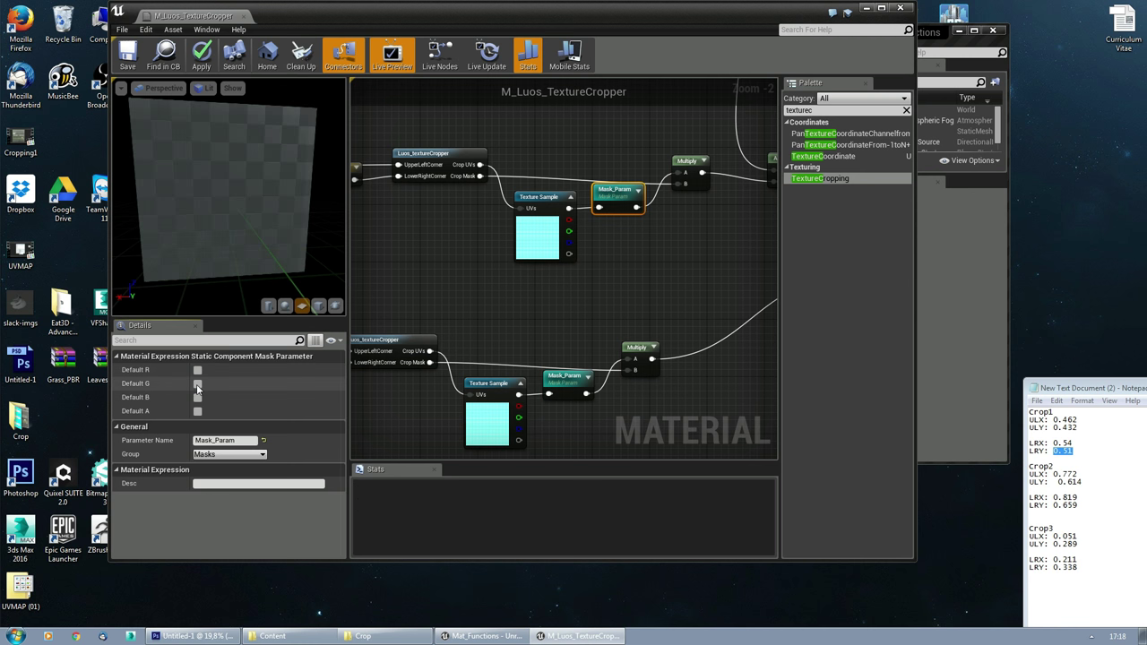
# Step: Switch the third chain's Mask_Param default channel to B only
pyautogui.moveTo(644, 350); pyautogui.dragTo(515, 285, button='right')
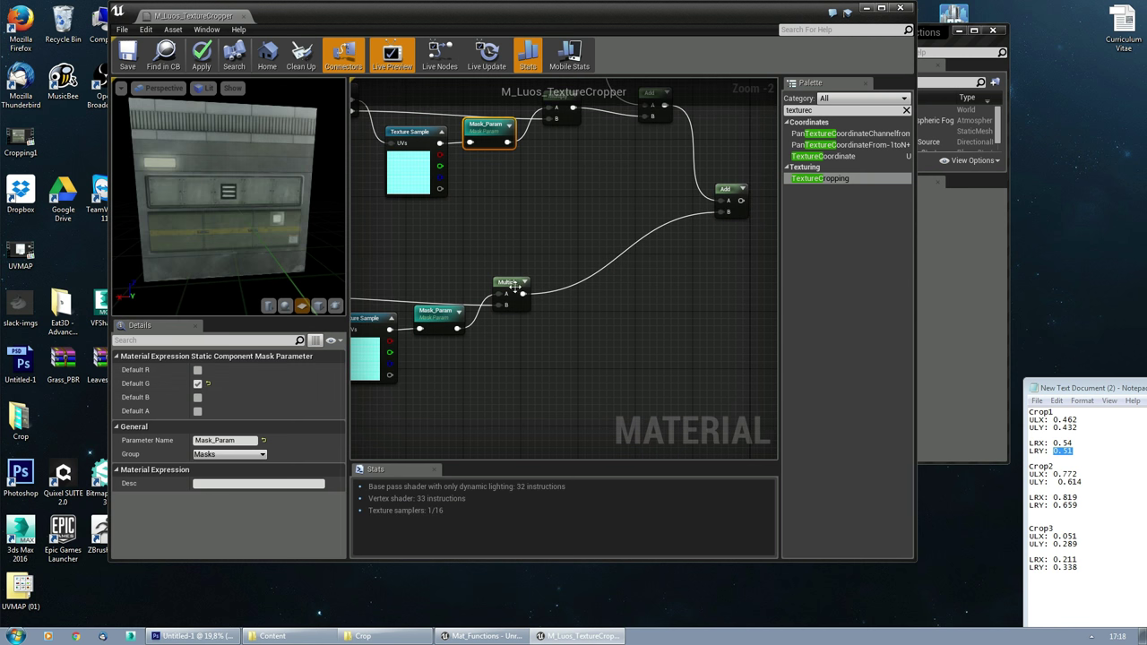
pyautogui.click(445, 306)
pyautogui.click(197, 383)
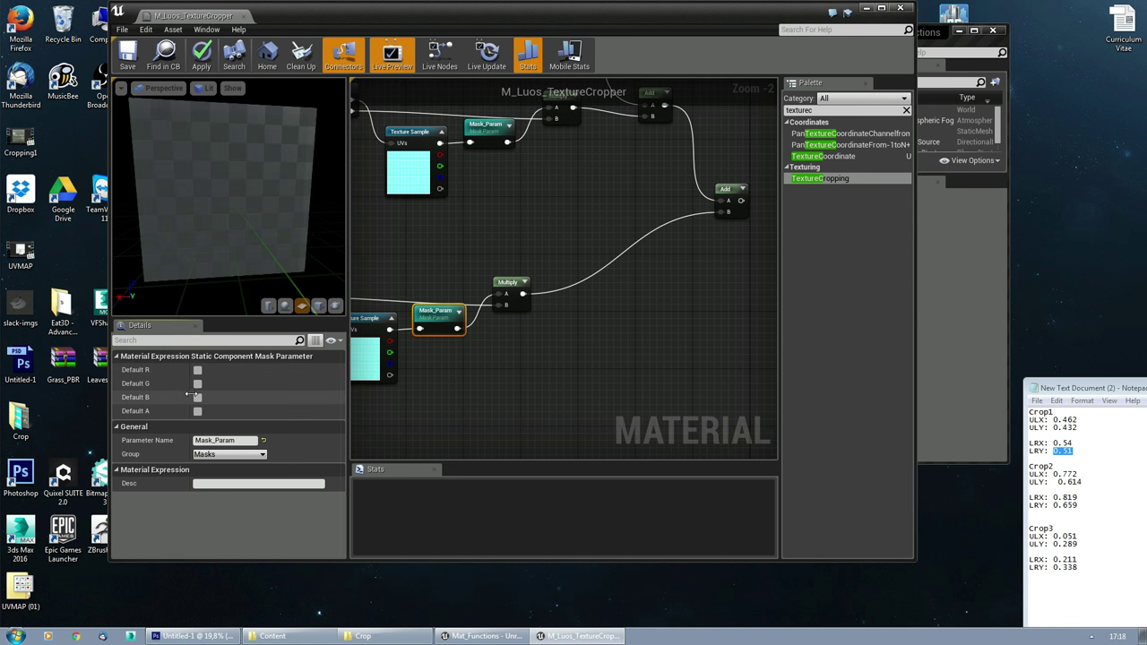
pyautogui.click(197, 396)
# Step: Set R of the second chain's UpperLeftCorner constant to Crop2's ULX value from Notepad, 0.772
pyautogui.moveTo(477, 379); pyautogui.dragTo(580, 368, button='right')
pyautogui.scroll(-1, 580, 366)
pyautogui.moveTo(526, 236); pyautogui.dragTo(625, 283, button='right')
pyautogui.click(453, 263)
pyautogui.moveTo(495, 261); pyautogui.dragTo(566, 326, button='right')
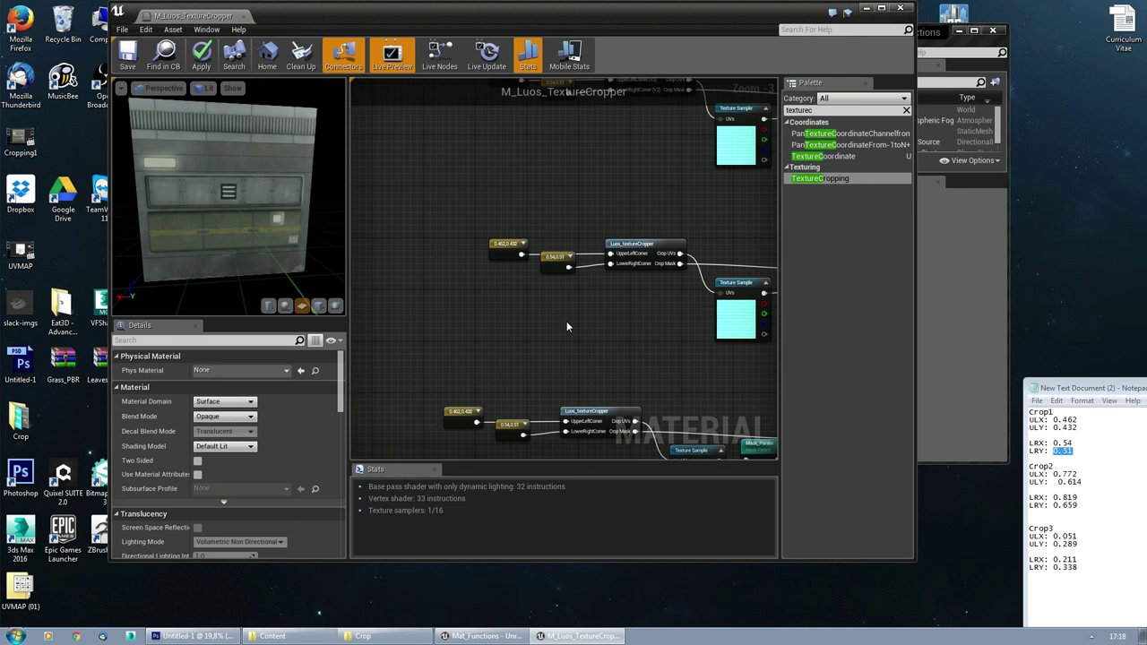
pyautogui.scroll(2, 537, 305)
pyautogui.click(499, 229)
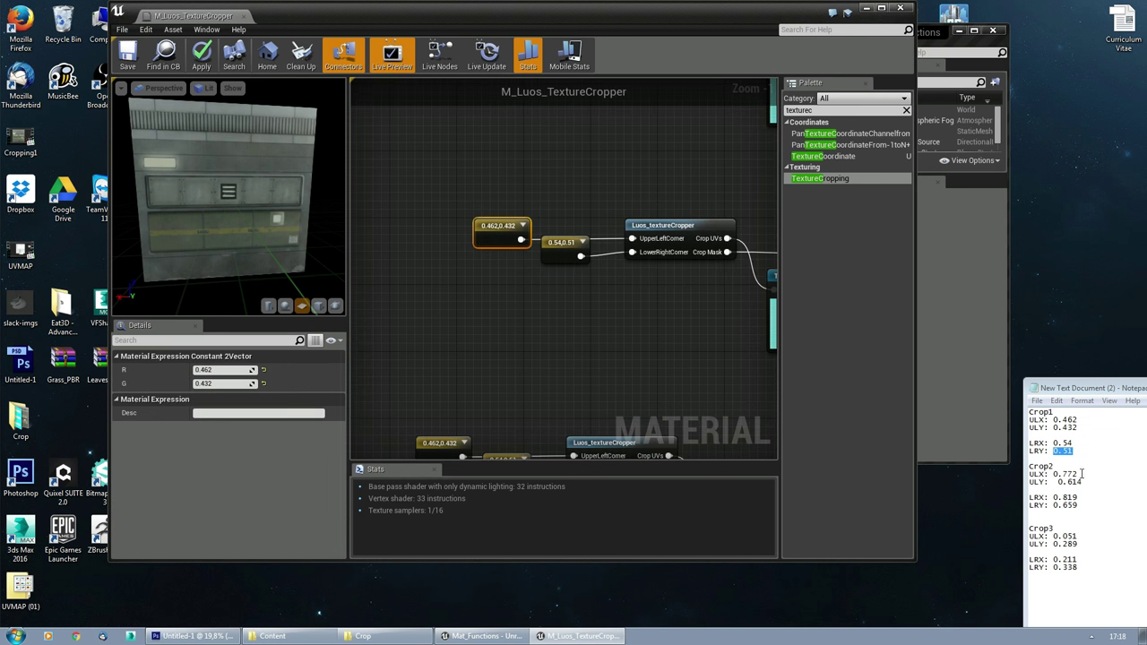
pyautogui.moveTo(1081, 474); pyautogui.dragTo(1053, 474)
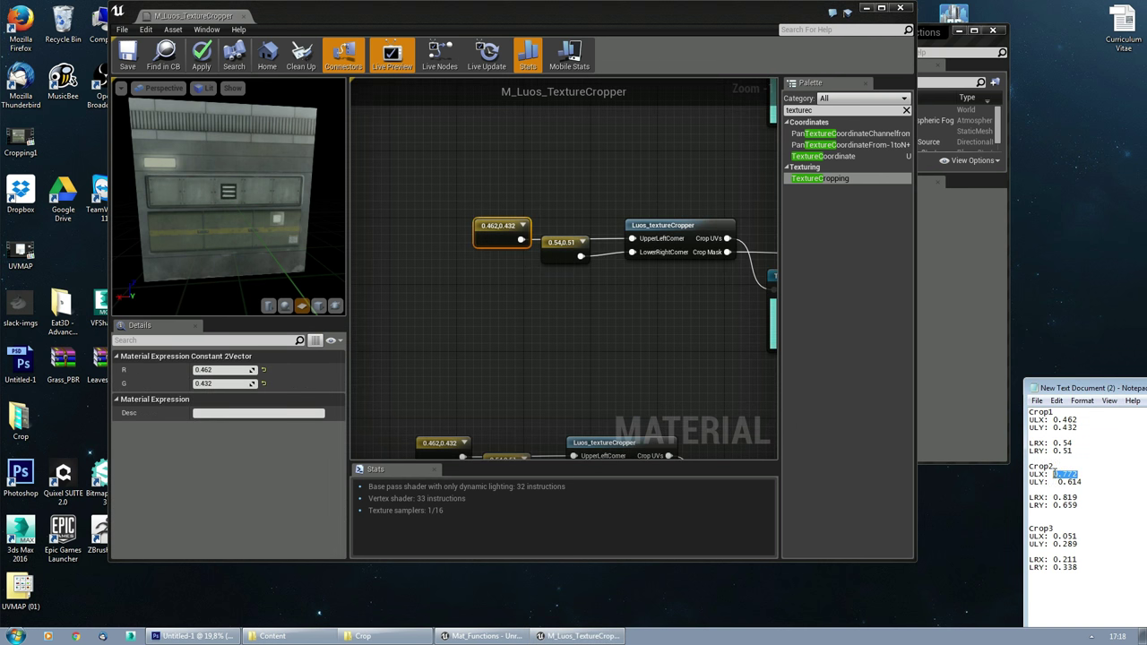
pyautogui.click(225, 370)
pyautogui.press('Return')
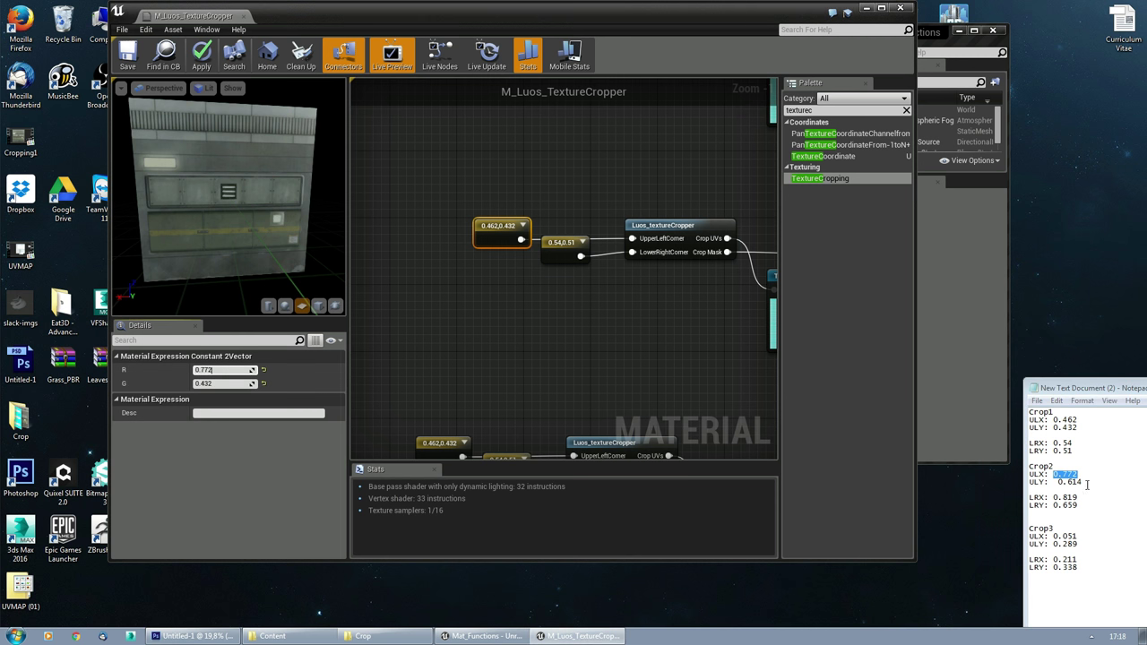
# Step: Set G of the second chain's UpperLeftCorner constant to Crop2's ULY value from Notepad, 0.614
pyautogui.click(1085, 484)
pyautogui.moveTo(1085, 482); pyautogui.dragTo(1057, 482)
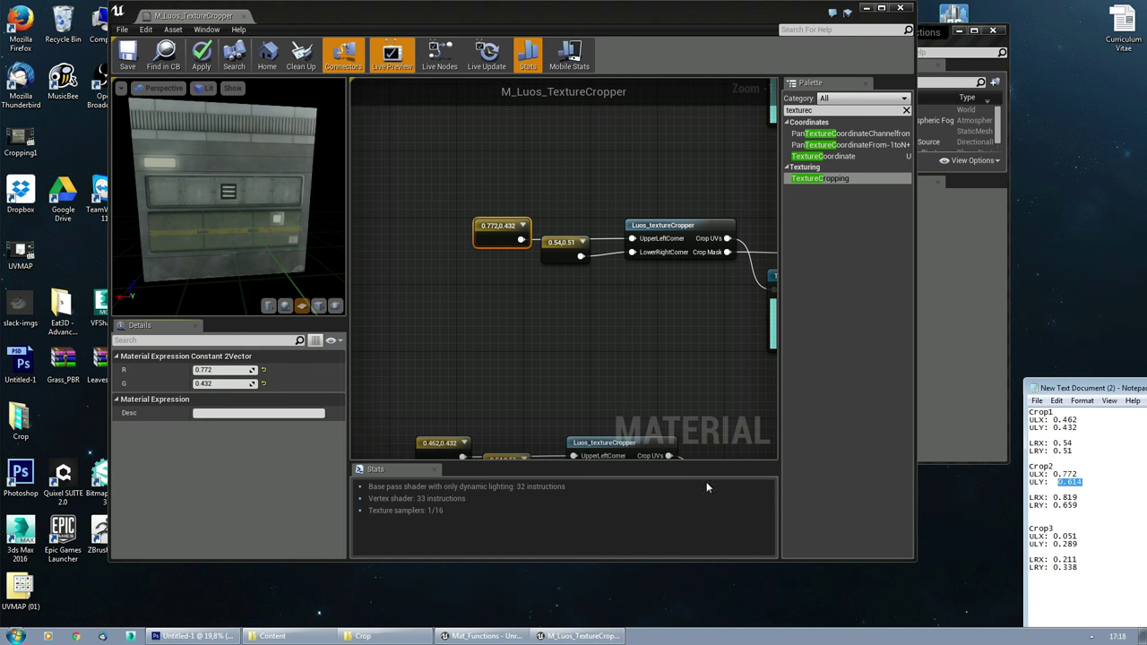
pyautogui.click(207, 386)
pyautogui.write('0.614')
pyautogui.click(401, 371)
# Step: Set R of the second chain's LowerRightCorner constant to Crop2's LRX value from Notepad, 0.819
pyautogui.moveTo(497, 345); pyautogui.dragTo(501, 181, button='right')
pyautogui.click(1079, 498)
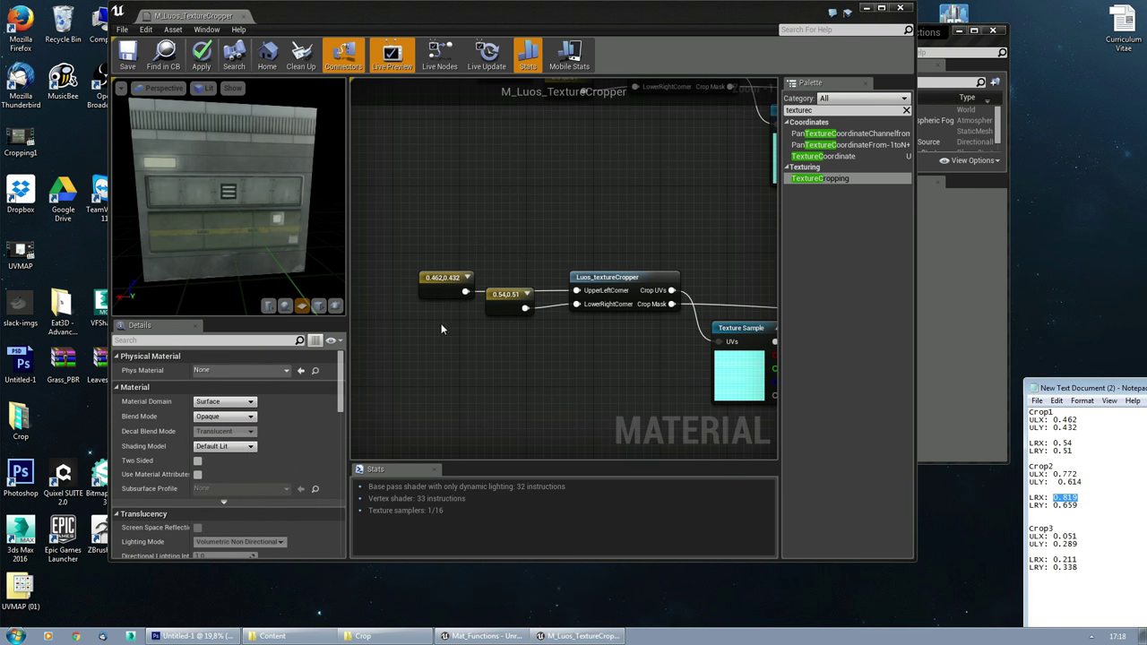
pyautogui.click(499, 293)
pyautogui.scroll(-5, 525, 233)
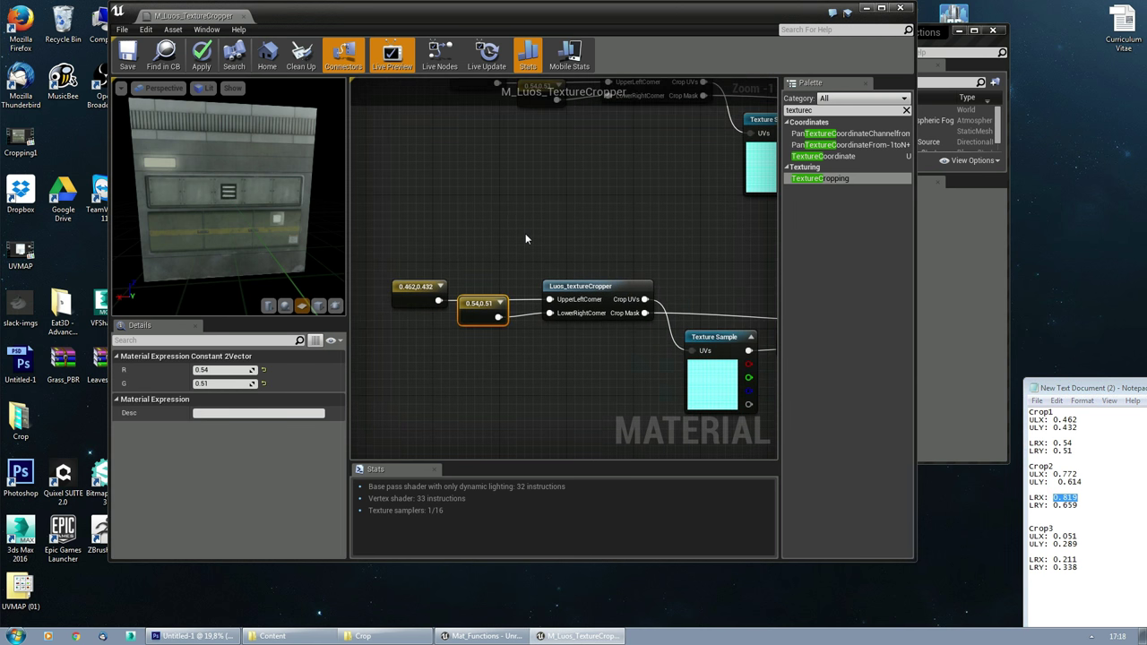
pyautogui.scroll(4, 527, 269)
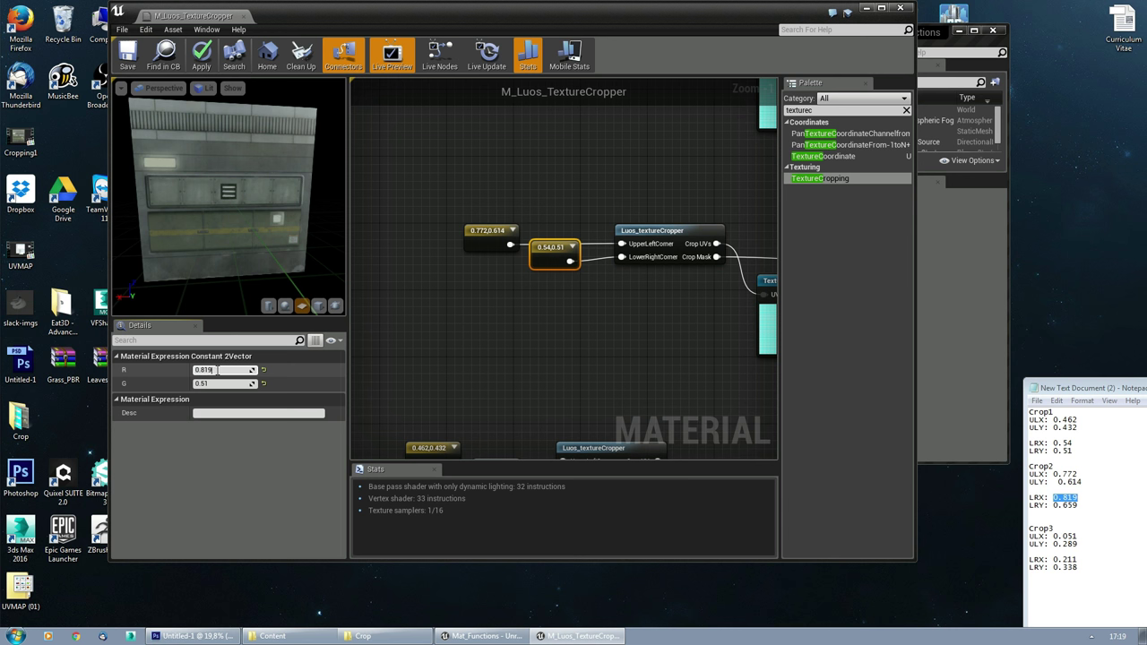
pyautogui.press('Return')
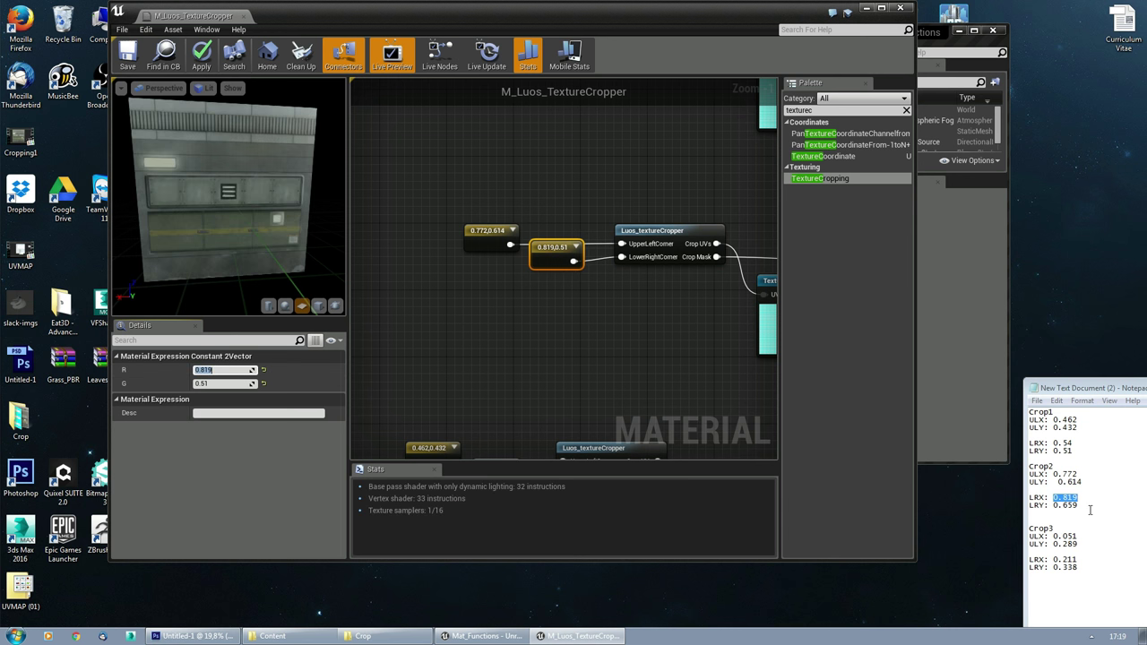
# Step: Set G of the second chain's LowerRightCorner constant to Crop2's LRY value from Notepad, 0.659
pyautogui.moveTo(1089, 508); pyautogui.dragTo(1053, 507)
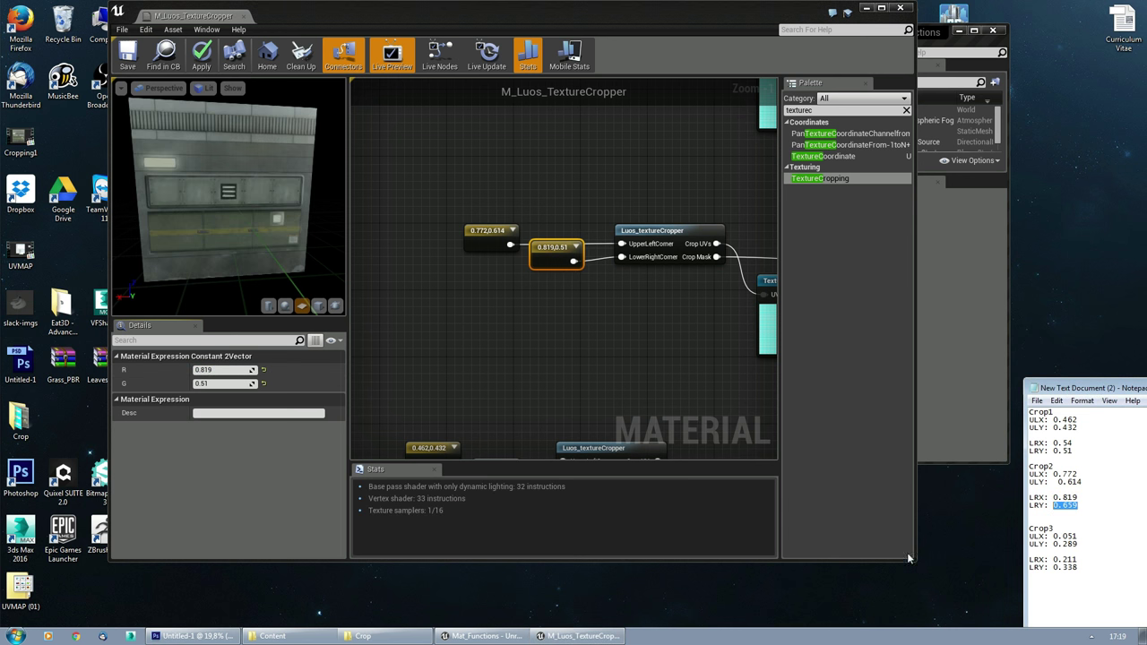
pyautogui.hotkey('ctrl', 'c')
pyautogui.click(224, 384)
pyautogui.hotkey('ctrl', 'v')
pyautogui.press('Return')
# Step: Set R of the third chain's UpperLeftCorner constant to Crop3's ULX value from Notepad, 0.051
pyautogui.moveTo(522, 351); pyautogui.dragTo(517, 215, button='right')
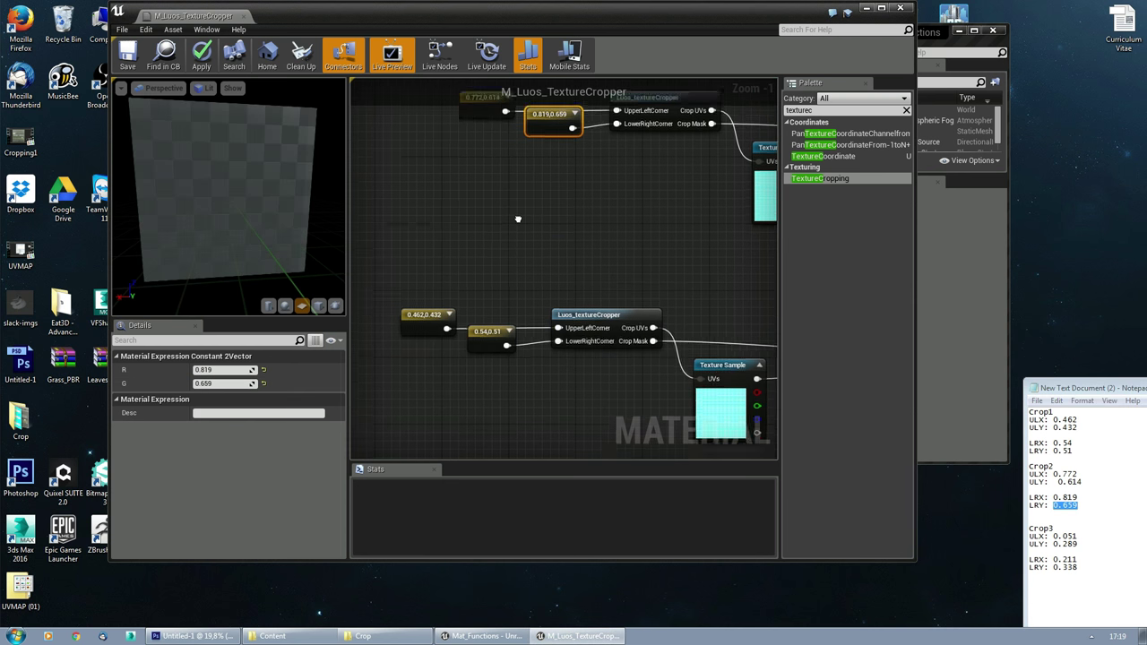
pyautogui.click(558, 247)
pyautogui.rightClick(1073, 479)
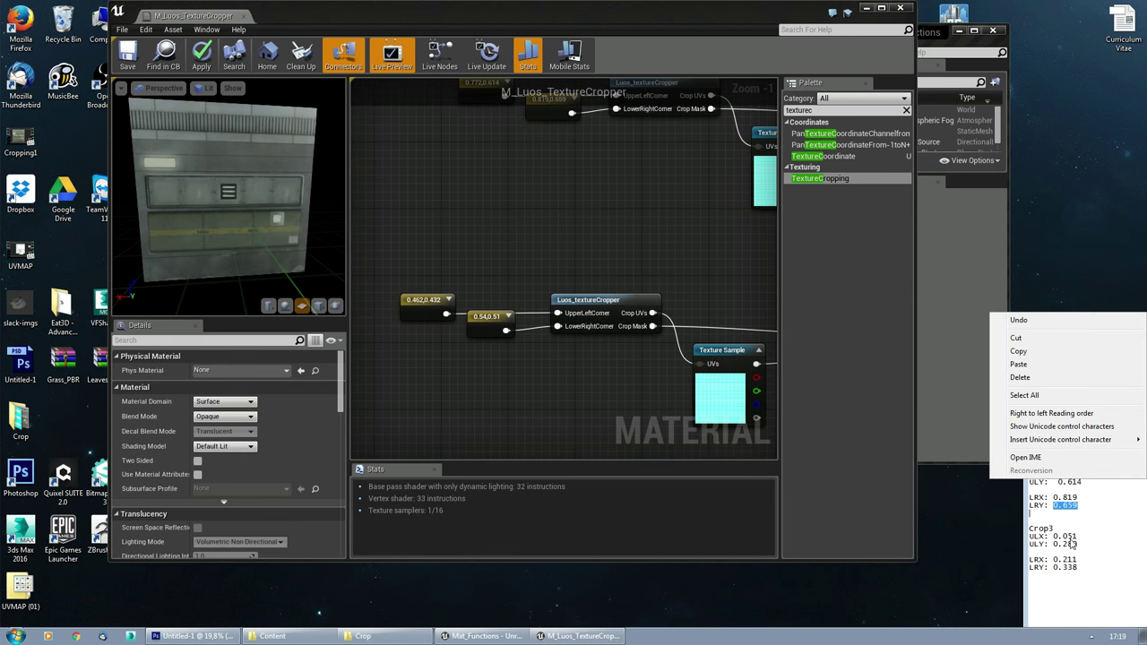
pyautogui.click(1072, 543)
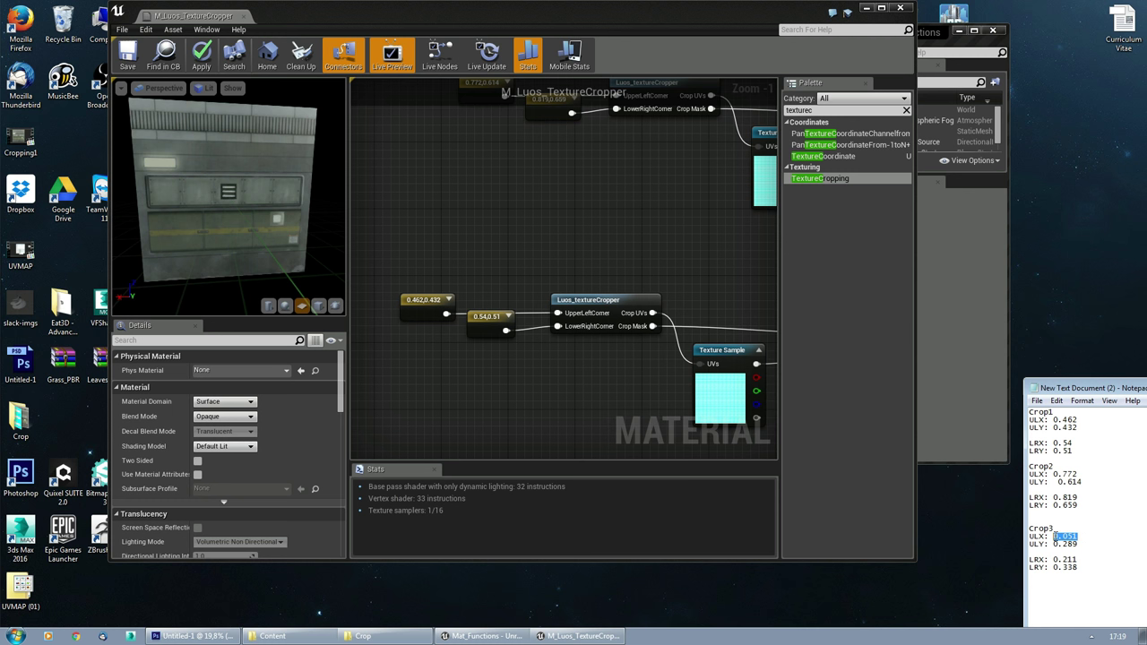
pyautogui.click(414, 304)
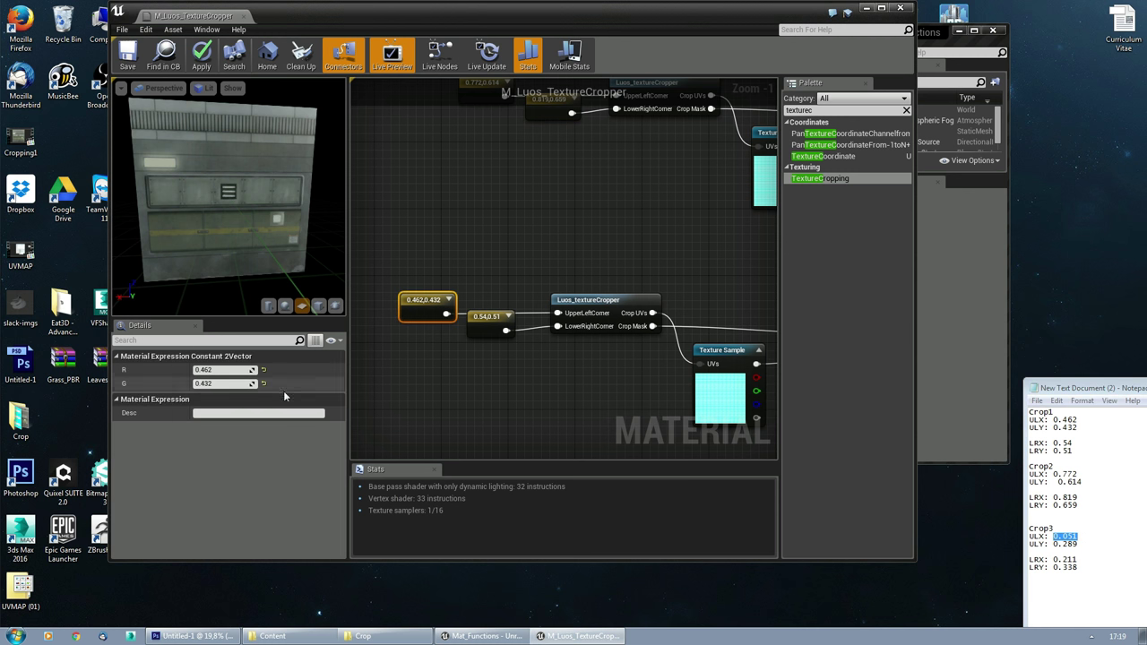
pyautogui.click(224, 369)
pyautogui.hotkey('ctrl', 'v')
pyautogui.press('Return')
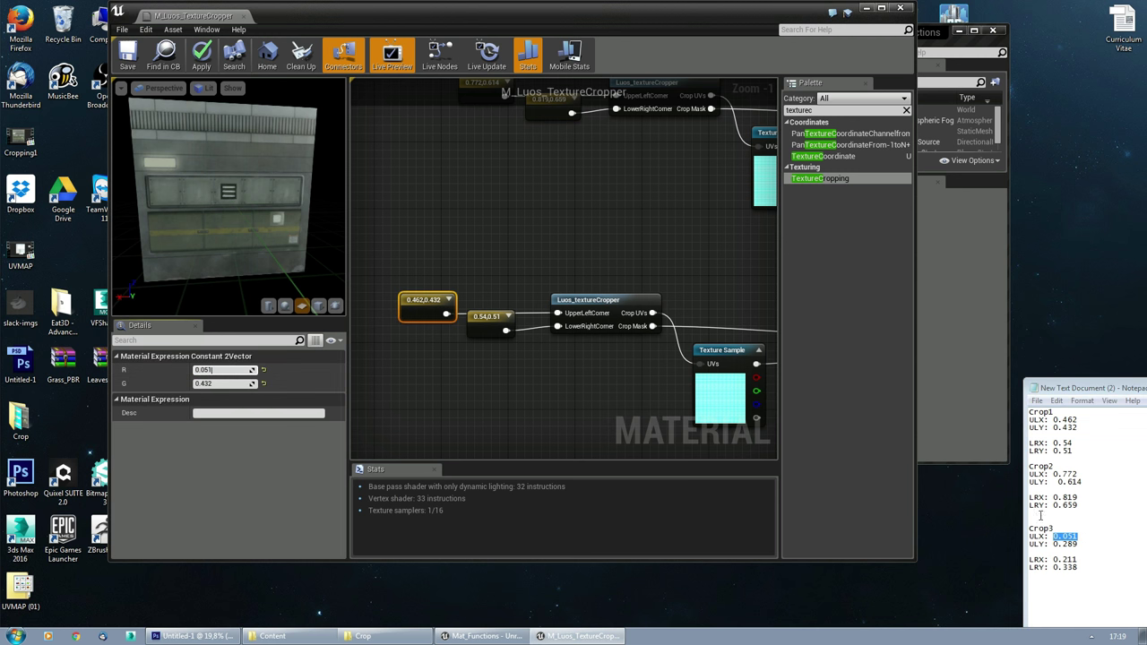
# Step: Set G of the third chain's UpperLeftCorner constant to Crop3's ULY value from Notepad, 0.289
pyautogui.moveTo(1078, 544); pyautogui.dragTo(1056, 543)
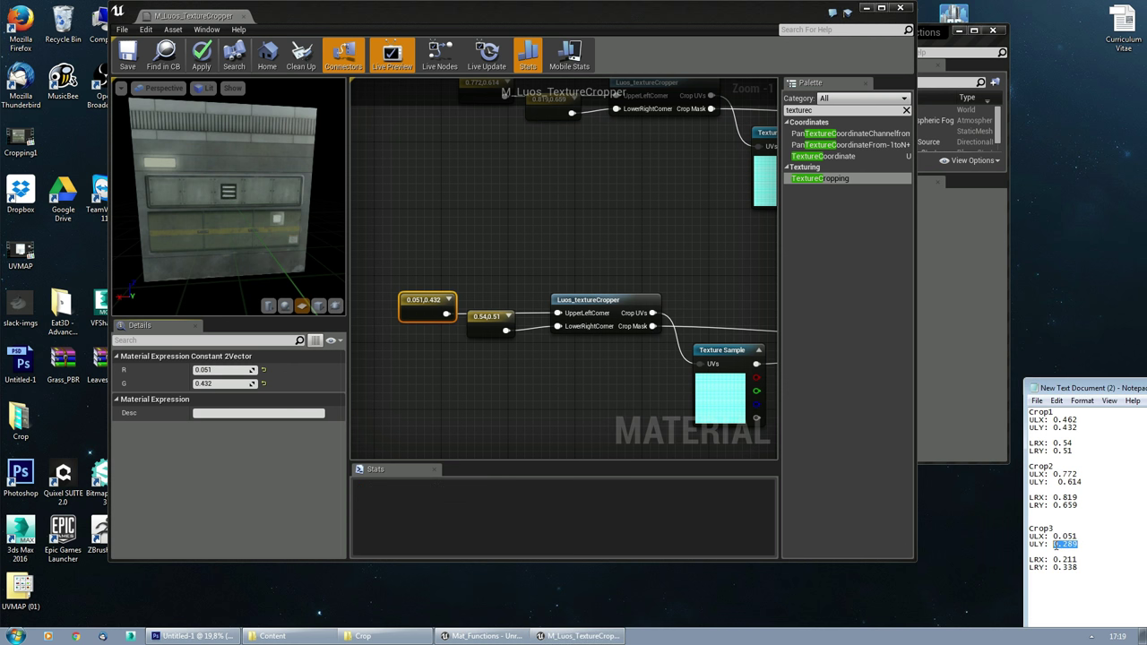
pyautogui.click(224, 383)
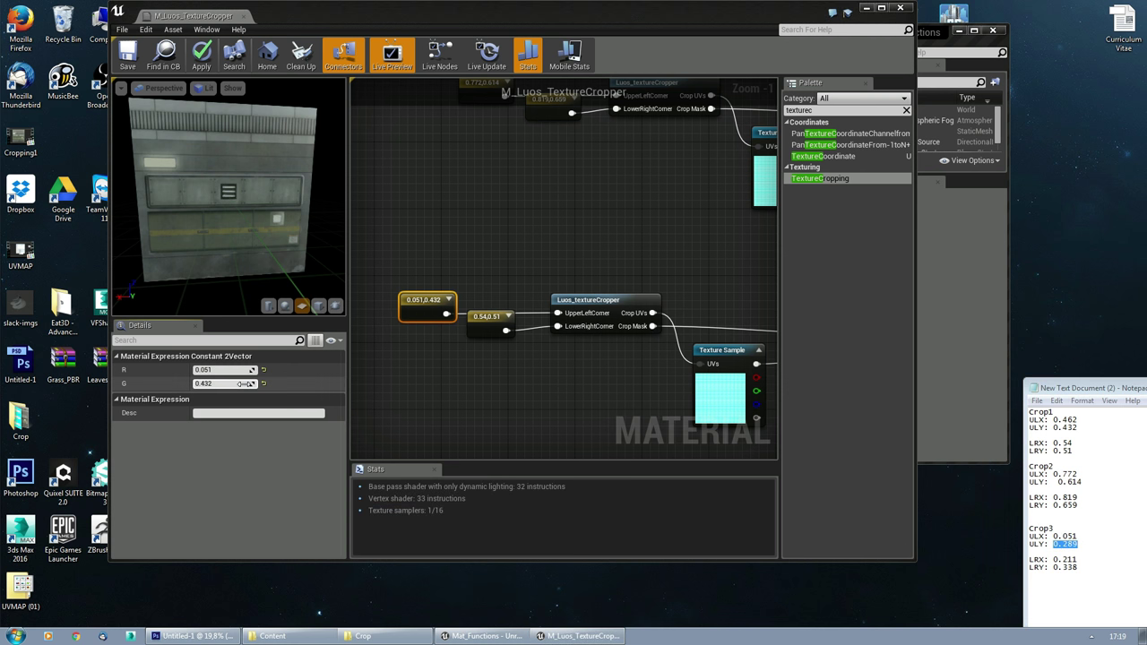
pyautogui.hotkey('ctrl', 'v')
pyautogui.press('Return')
# Step: Set R of the third chain's LowerRightCorner constant to Crop3's LRX value from Notepad, 0.211
pyautogui.moveTo(473, 397); pyautogui.dragTo(436, 314, button='right')
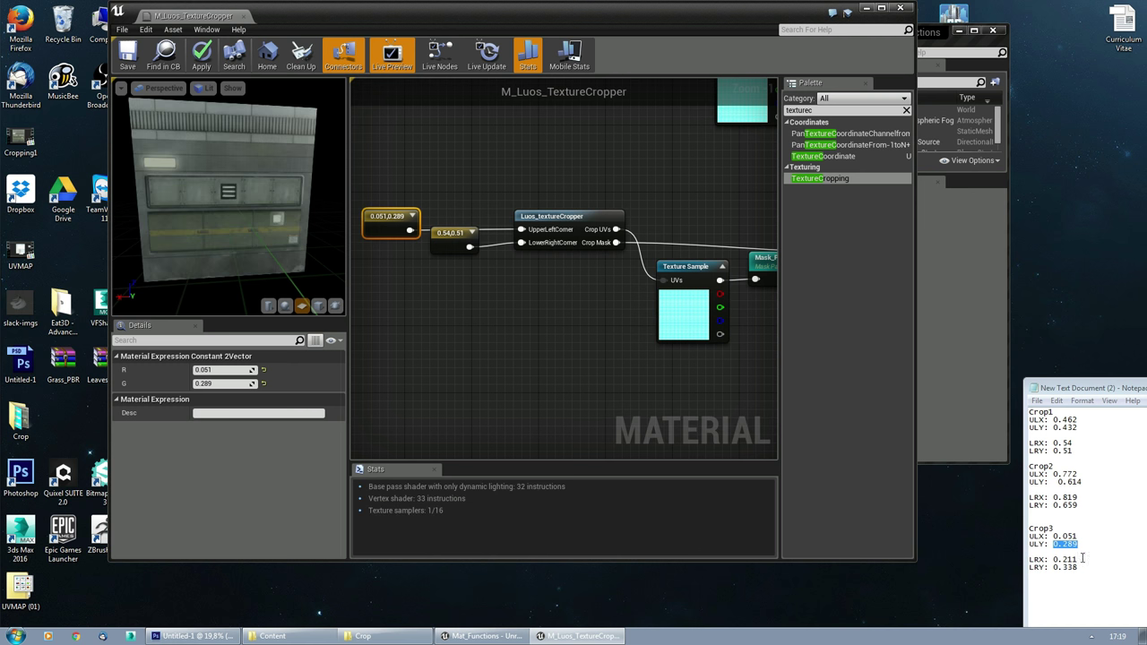
pyautogui.moveTo(1057, 561); pyautogui.dragTo(1077, 561)
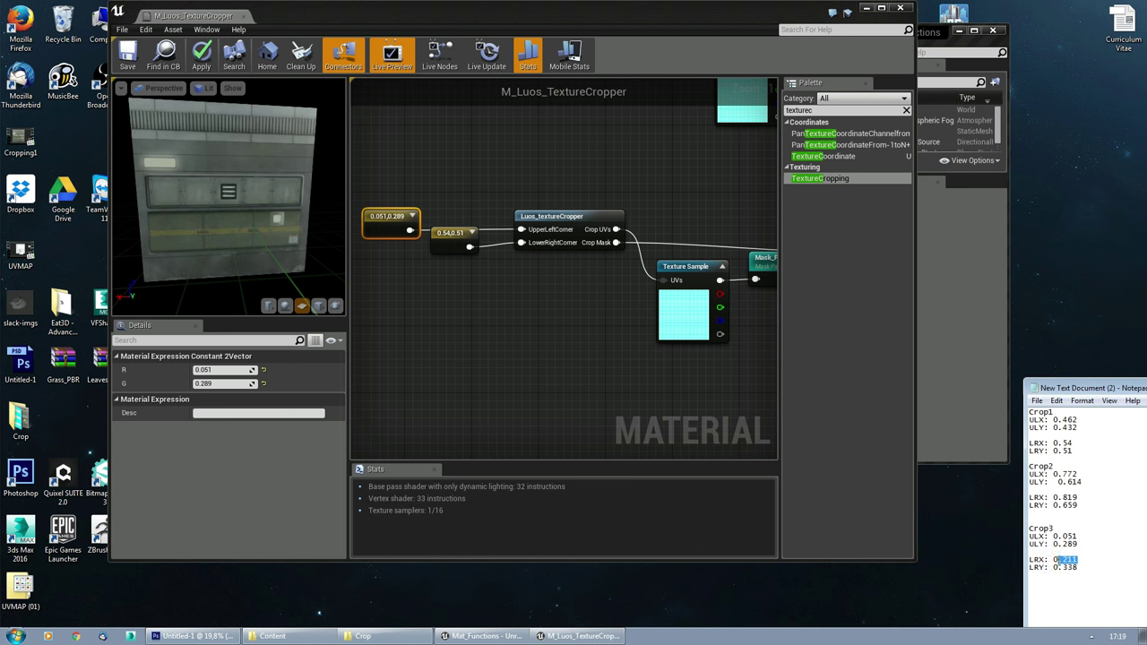
pyautogui.click(461, 238)
pyautogui.click(224, 370)
pyautogui.hotkey('ctrl', 'v')
pyautogui.press('Return')
# Step: Set G of the third chain's LowerRightCorner constant to Crop3's LRY value from Notepad, 0.338
pyautogui.moveTo(1077, 567); pyautogui.dragTo(1054, 567)
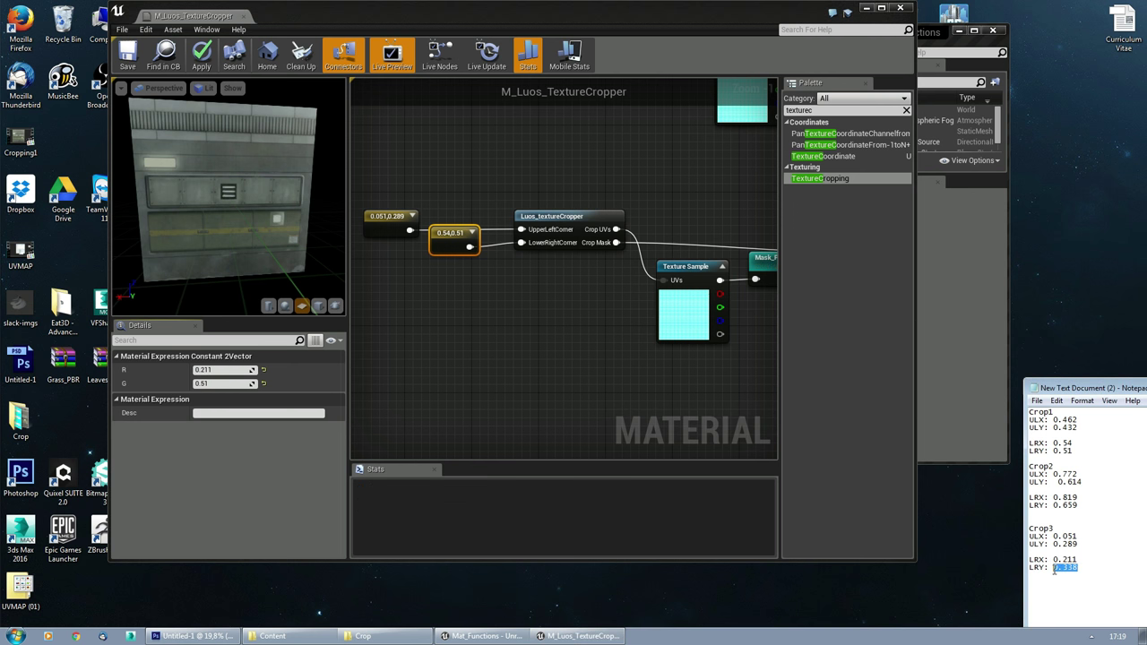
pyautogui.hotkey('ctrl', 'c')
pyautogui.click(222, 384)
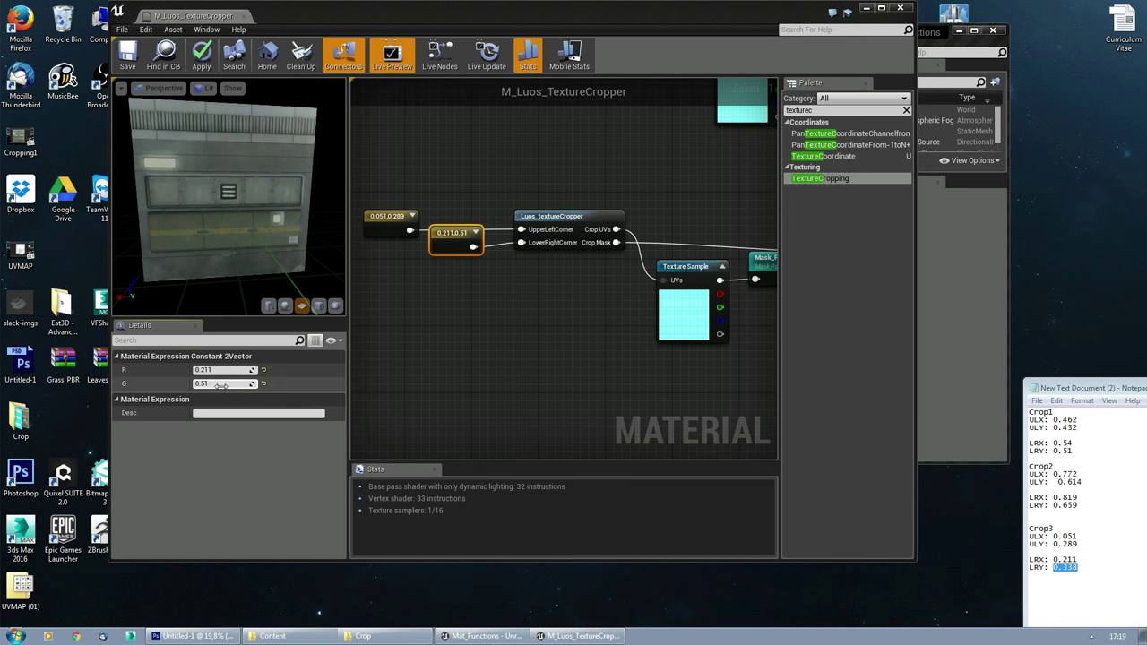
pyautogui.hotkey('ctrl', 'v')
pyautogui.press('Return')
# Step: Connect the final Add directly to input A of the Multiply feeding Emissive Color, bypassing the red tint, and check the material preview
pyautogui.click(566, 348)
pyautogui.moveTo(565, 348); pyautogui.dragTo(472, 353, button='right')
pyautogui.scroll(-3, 472, 353)
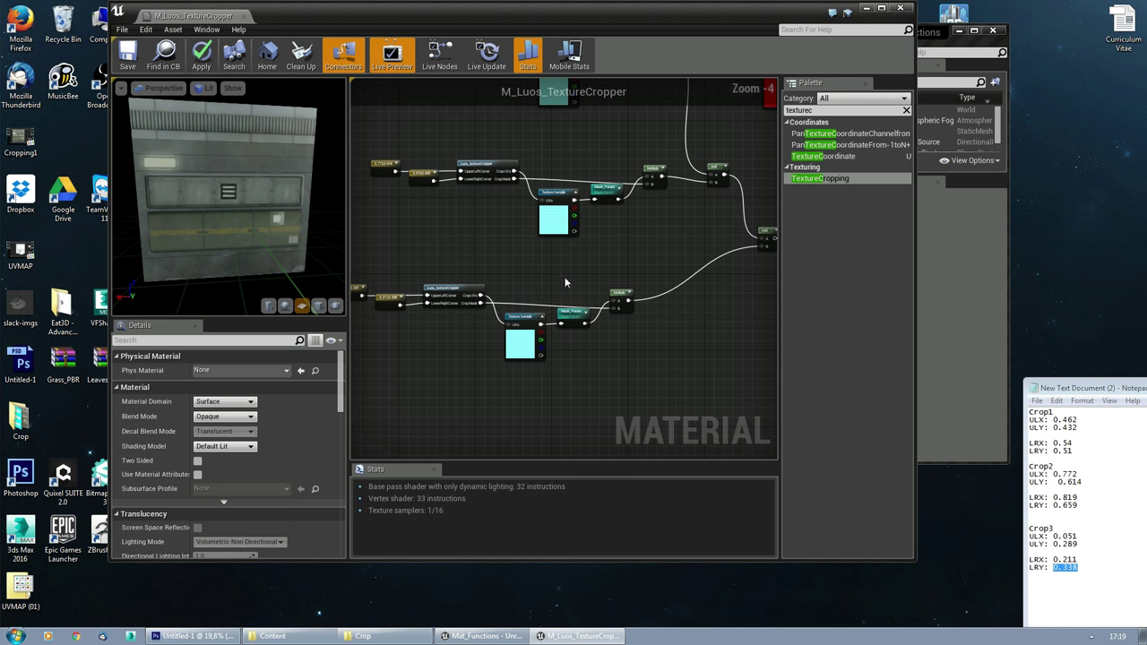
pyautogui.moveTo(569, 247); pyautogui.dragTo(458, 338, button='right')
pyautogui.moveTo(625, 293); pyautogui.dragTo(497, 350, button='right')
pyautogui.scroll(1, 554, 302)
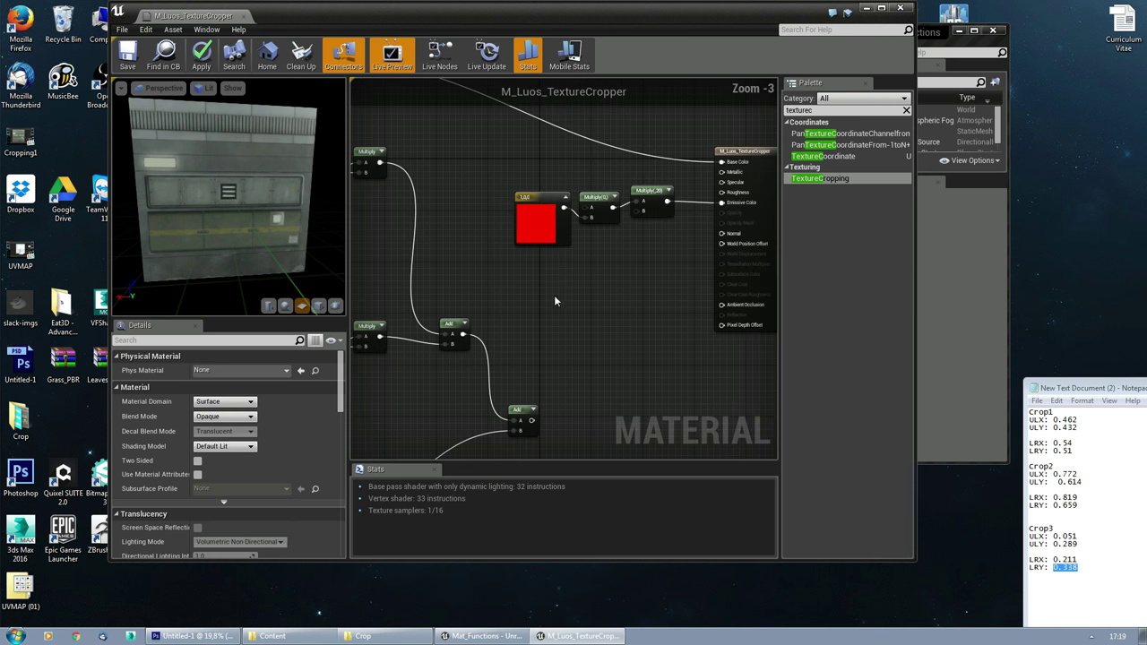
pyautogui.moveTo(532, 420); pyautogui.dragTo(596, 217)
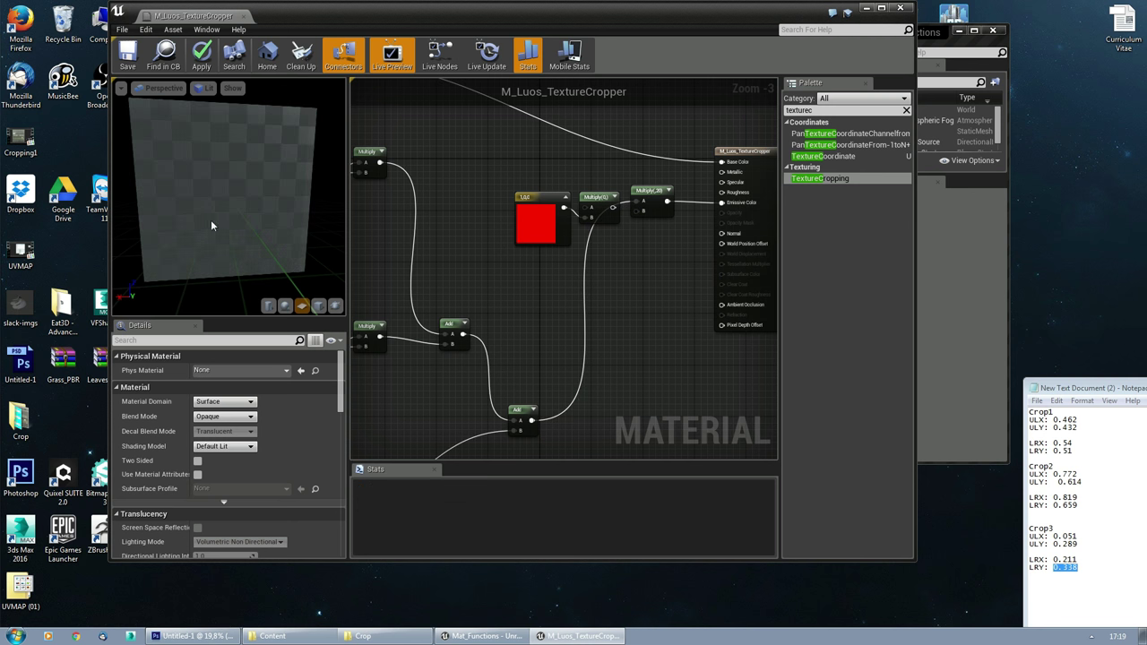
pyautogui.moveTo(214, 219)
pyautogui.mouseDown()
pyautogui.moveTo(170, 219)
pyautogui.moveTo(309, 224)
pyautogui.moveTo(219, 220)
pyautogui.mouseUp()
pyautogui.moveTo(528, 334); pyautogui.dragTo(520, 300, button='right')
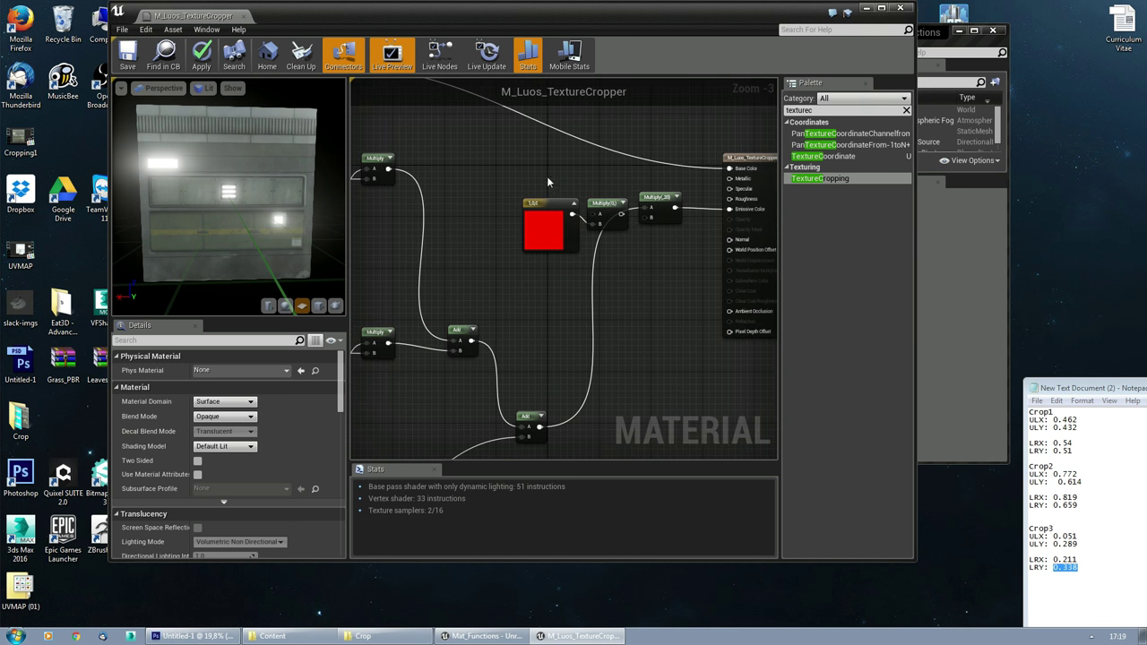
# Step: Move the red constant and its tint Multiply aside as a pair, and place two copies beside the two Add nodes
pyautogui.moveTo(544, 171)
pyautogui.mouseDown()
pyautogui.moveTo(592, 222)
pyautogui.moveTo(581, 199)
pyautogui.moveTo(530, 168)
pyautogui.mouseUp()
pyautogui.hotkey('ctrl', 'c')
pyautogui.hotkey('ctrl', 'v')
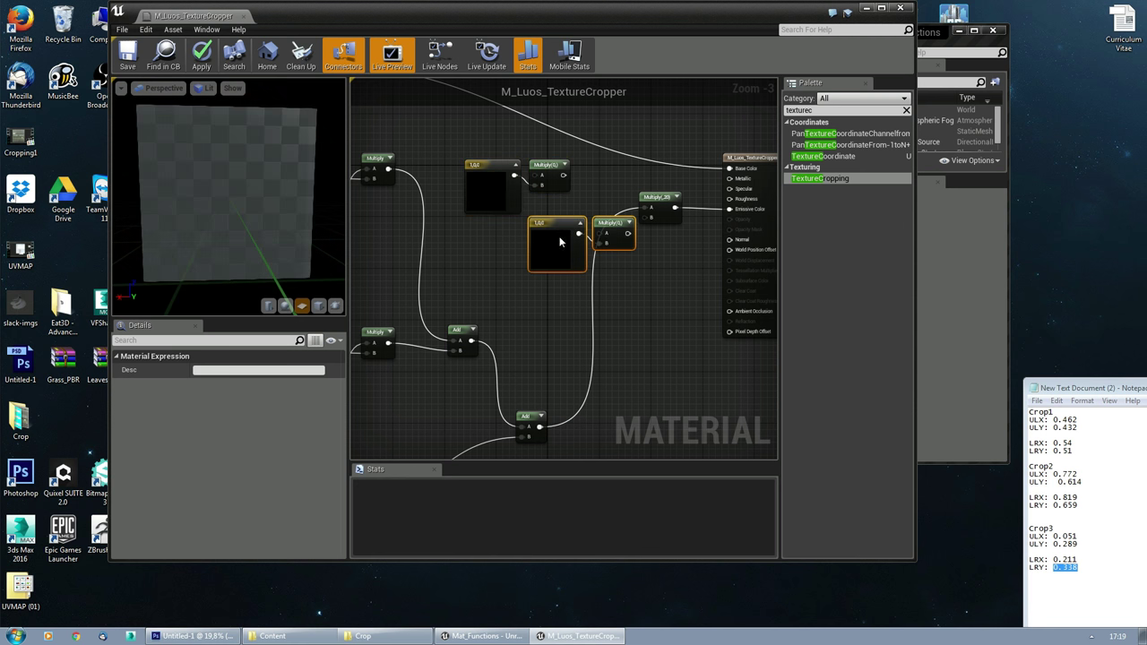
pyautogui.moveTo(557, 258); pyautogui.dragTo(531, 348)
pyautogui.moveTo(579, 387); pyautogui.dragTo(551, 272, button='right')
pyautogui.hotkey('ctrl', 'v')
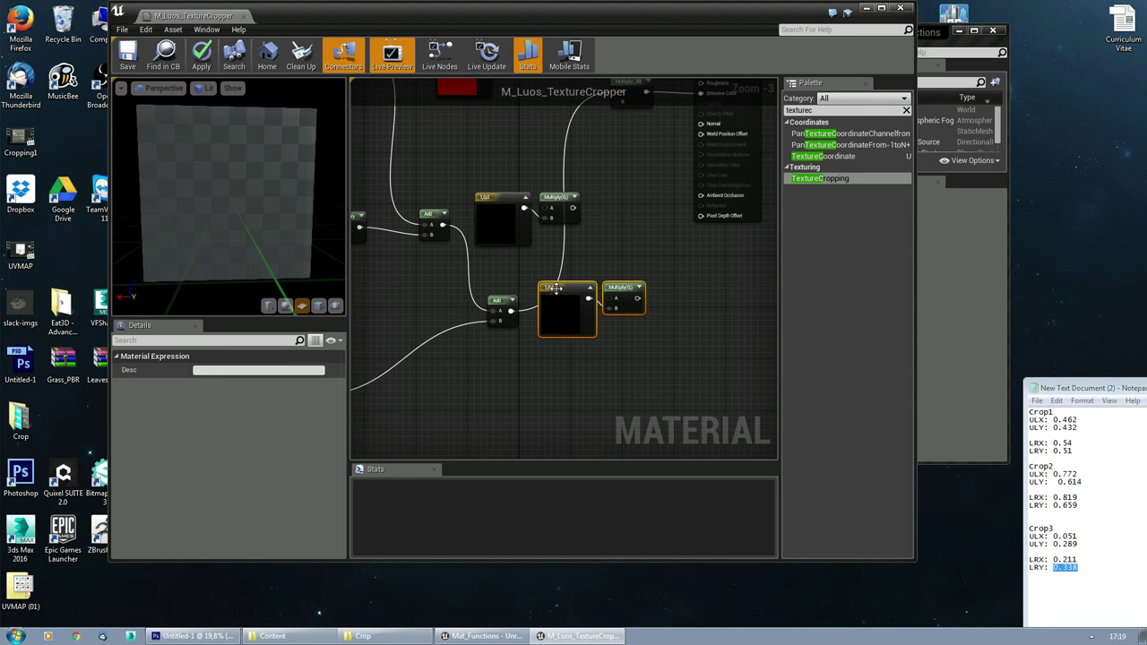
pyautogui.moveTo(555, 287); pyautogui.dragTo(581, 296)
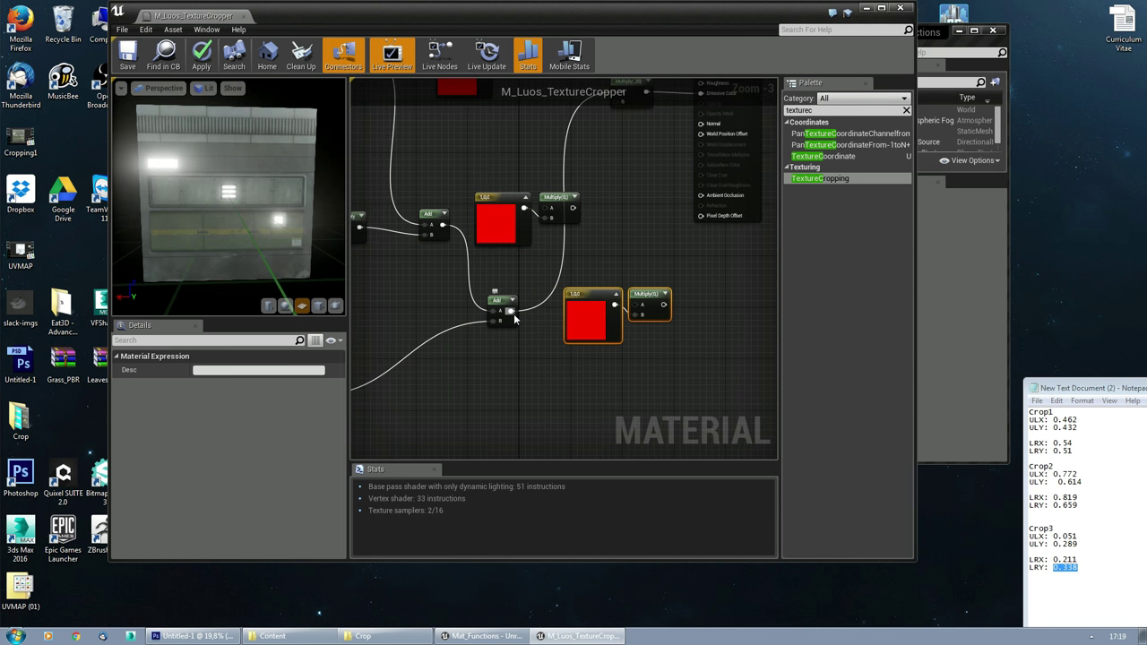
# Step: Connect each of the two Add outputs to input A of its neighbouring copied tint Multiply
pyautogui.moveTo(638, 301); pyautogui.dragTo(636, 305)
pyautogui.moveTo(624, 231); pyautogui.dragTo(621, 281, button='right')
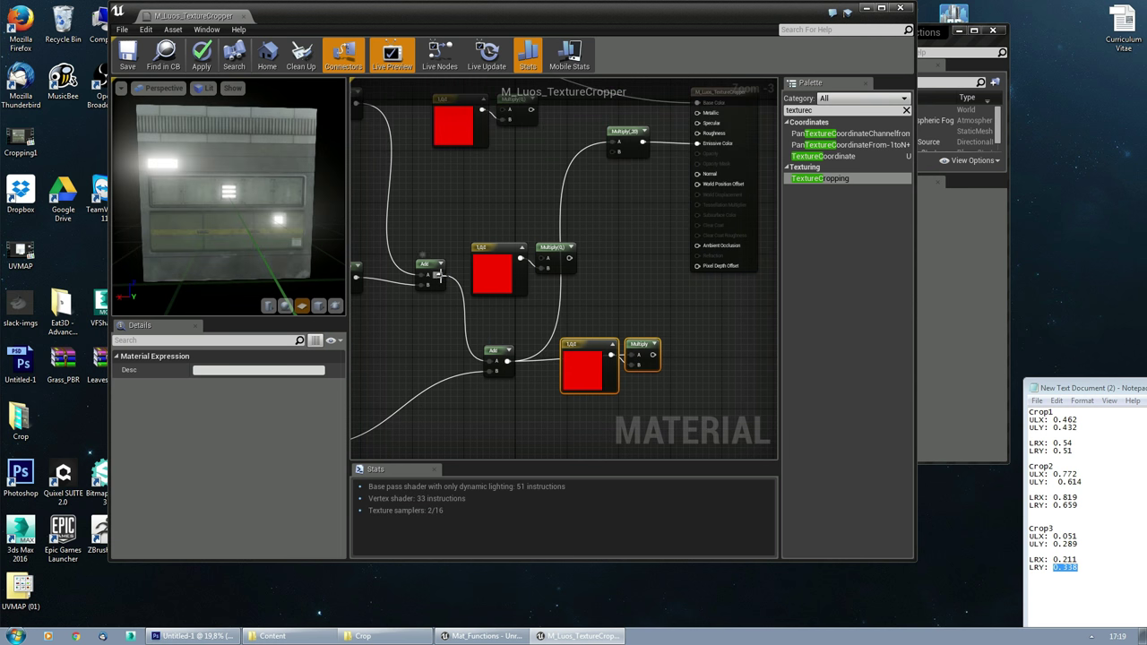
pyautogui.moveTo(504, 207); pyautogui.dragTo(565, 309, button='right')
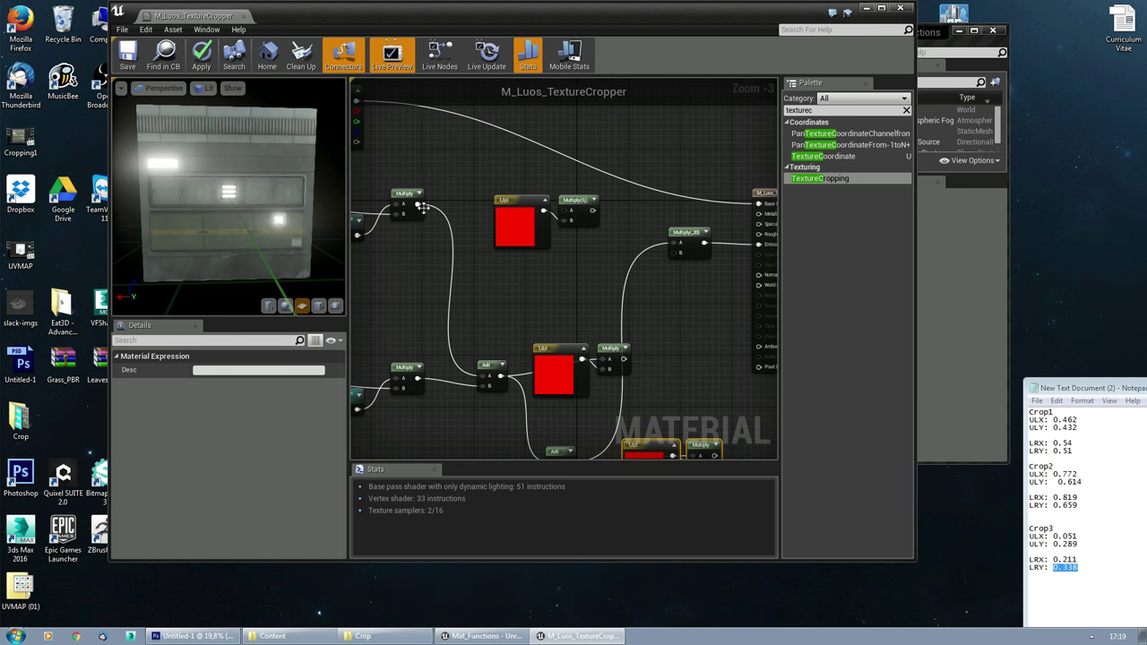
# Step: Route the first chain's masked Multiply through the original red tint Multiply and into input A of the first Add
pyautogui.moveTo(417, 205); pyautogui.dragTo(562, 211)
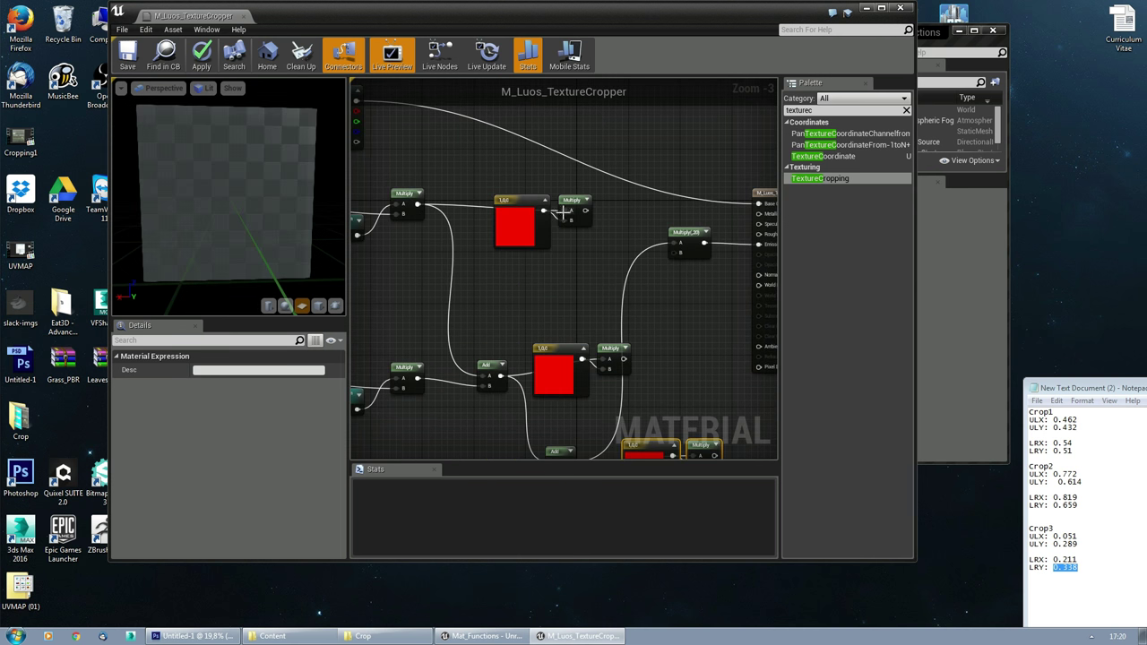
pyautogui.moveTo(561, 284); pyautogui.dragTo(549, 208, button='right')
pyautogui.scroll(-2, 550, 208)
pyautogui.scroll(1, 549, 226)
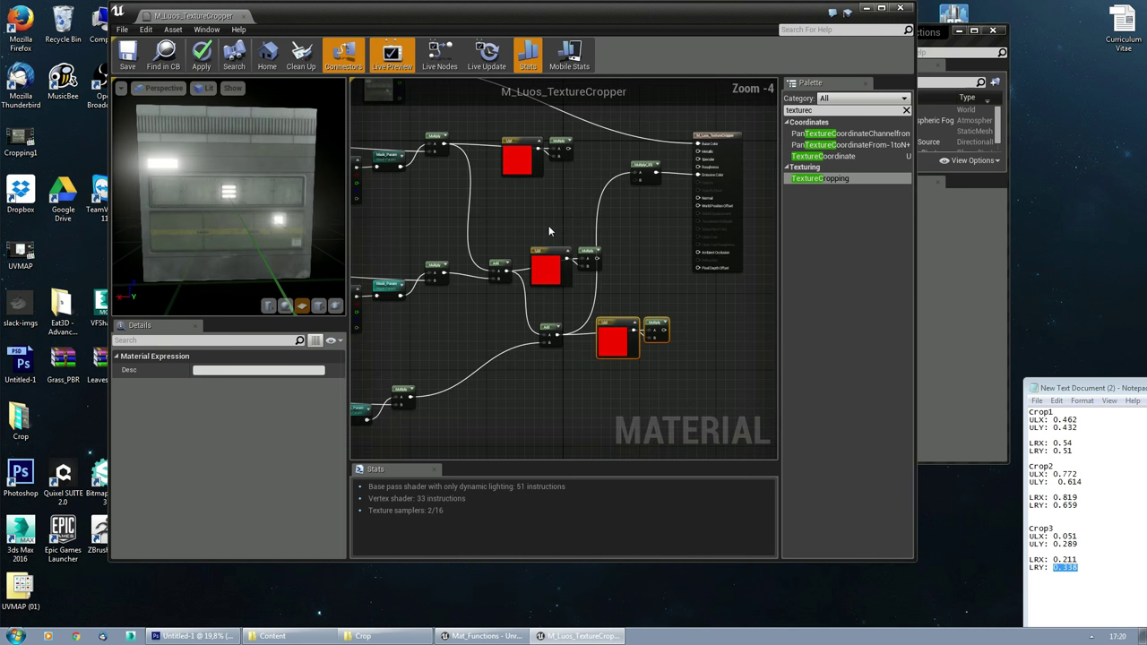
pyautogui.scroll(1, 549, 231)
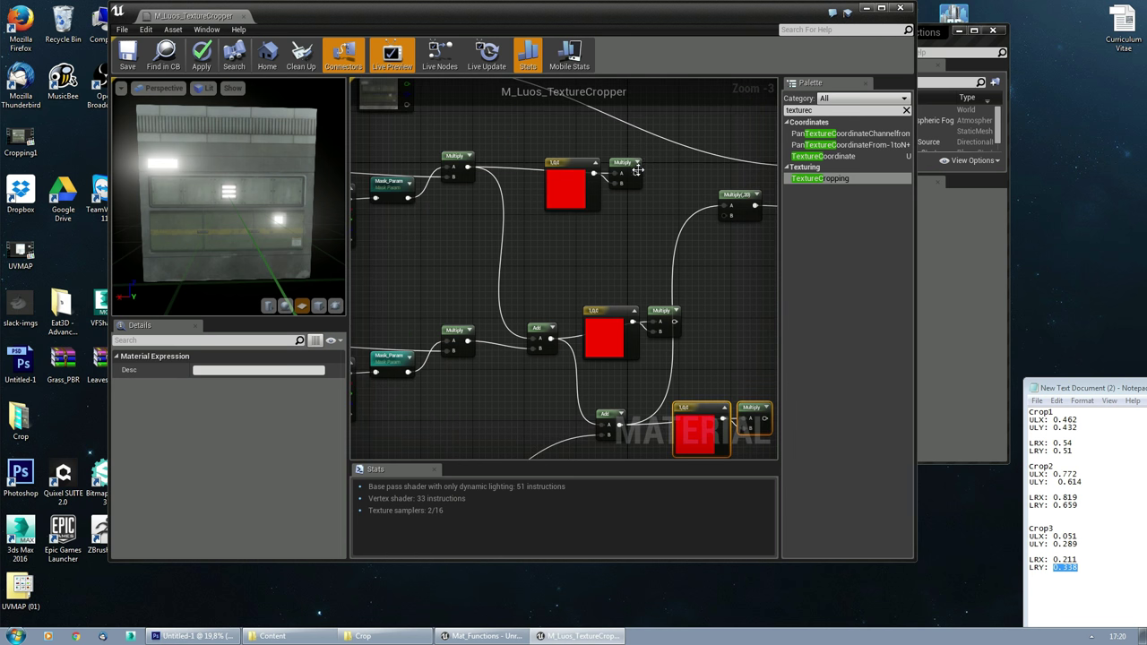
pyautogui.moveTo(637, 176); pyautogui.dragTo(533, 340)
pyautogui.moveTo(519, 372); pyautogui.dragTo(518, 305, button='right')
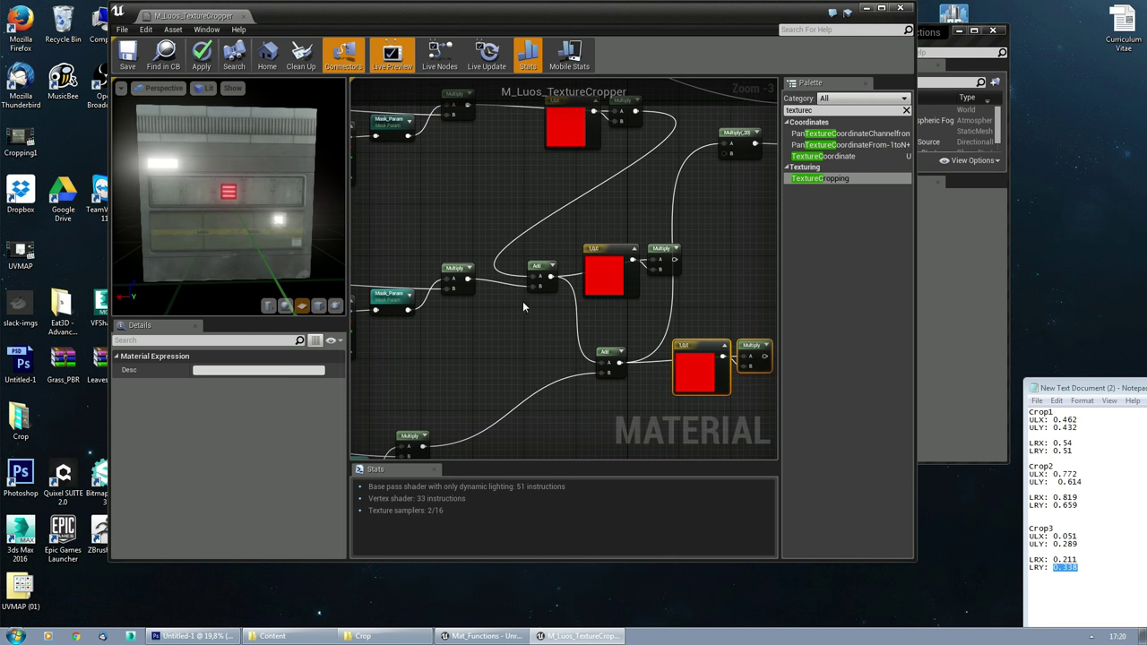
# Step: Route the second chain's masked Multiply through its red tint Multiply into input B of the first Add, and rearrange these nodes
pyautogui.moveTo(467, 279); pyautogui.dragTo(535, 276)
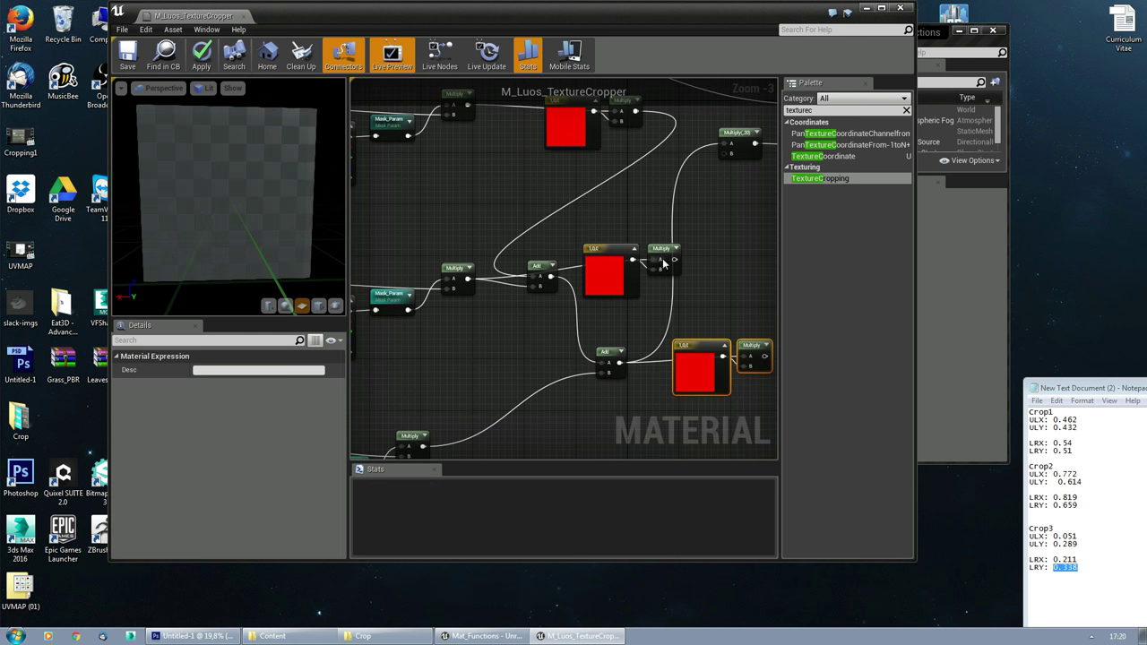
pyautogui.moveTo(676, 261); pyautogui.dragTo(535, 286)
pyautogui.moveTo(583, 223); pyautogui.dragTo(518, 197)
pyautogui.moveTo(538, 265); pyautogui.dragTo(631, 267)
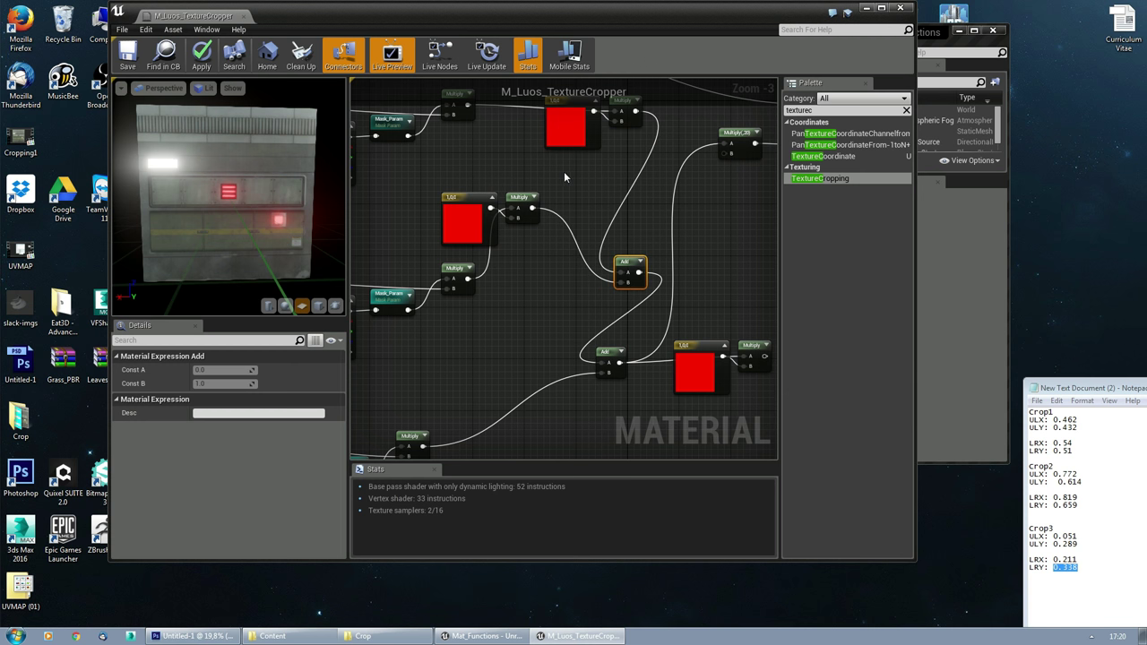
# Step: Reposition the second chain's tint nodes and change their colour constant from red to blue
pyautogui.moveTo(470, 224); pyautogui.dragTo(515, 230)
pyautogui.doubleClick(515, 229)
pyautogui.moveTo(605, 318); pyautogui.dragTo(542, 259)
pyautogui.click(685, 483)
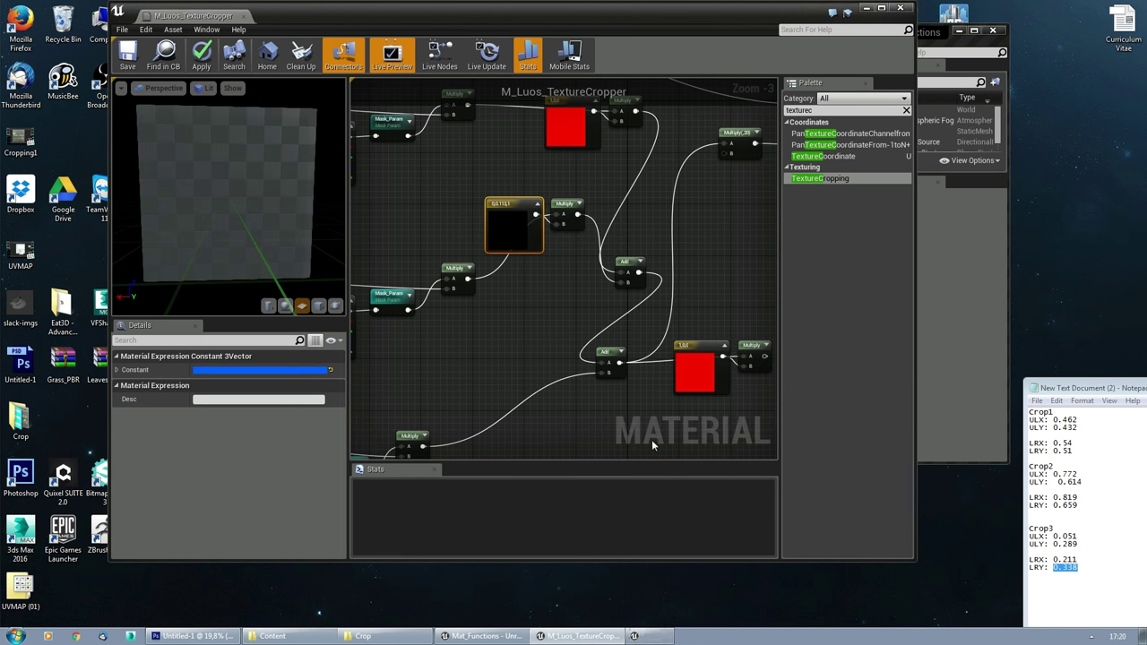
# Step: Move the remaining red tint pair beside the third chain's masked Multiply and route that mask through it into input B of the final Add
pyautogui.moveTo(641, 434); pyautogui.dragTo(598, 316, button='right')
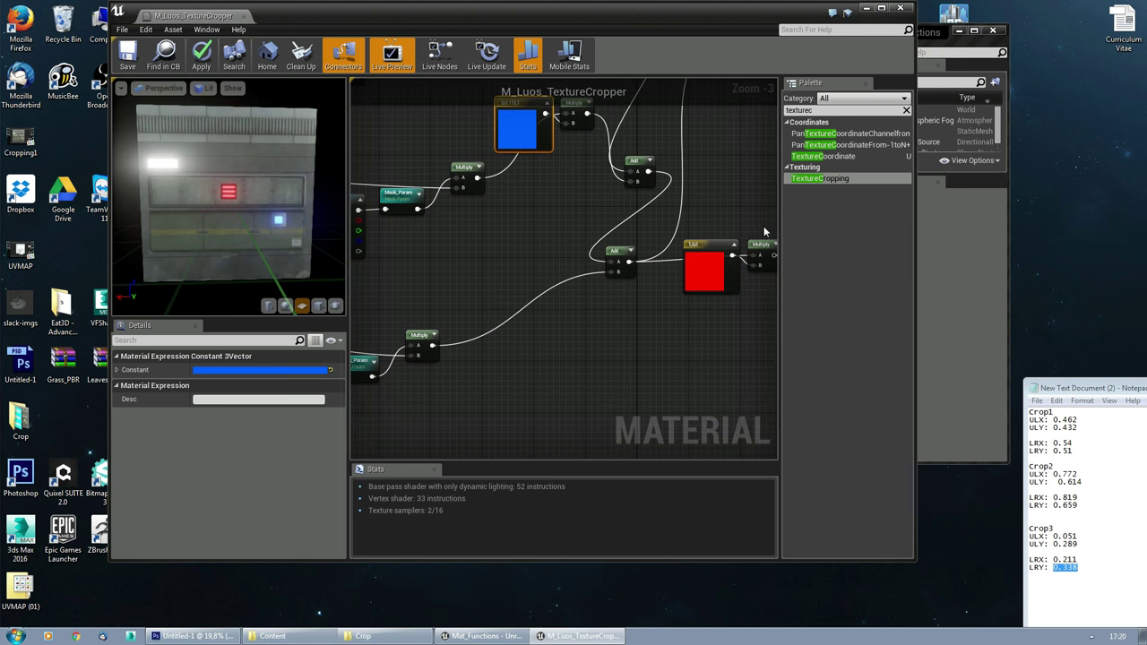
pyautogui.moveTo(763, 228); pyautogui.dragTo(500, 328)
pyautogui.moveTo(431, 346); pyautogui.dragTo(614, 261)
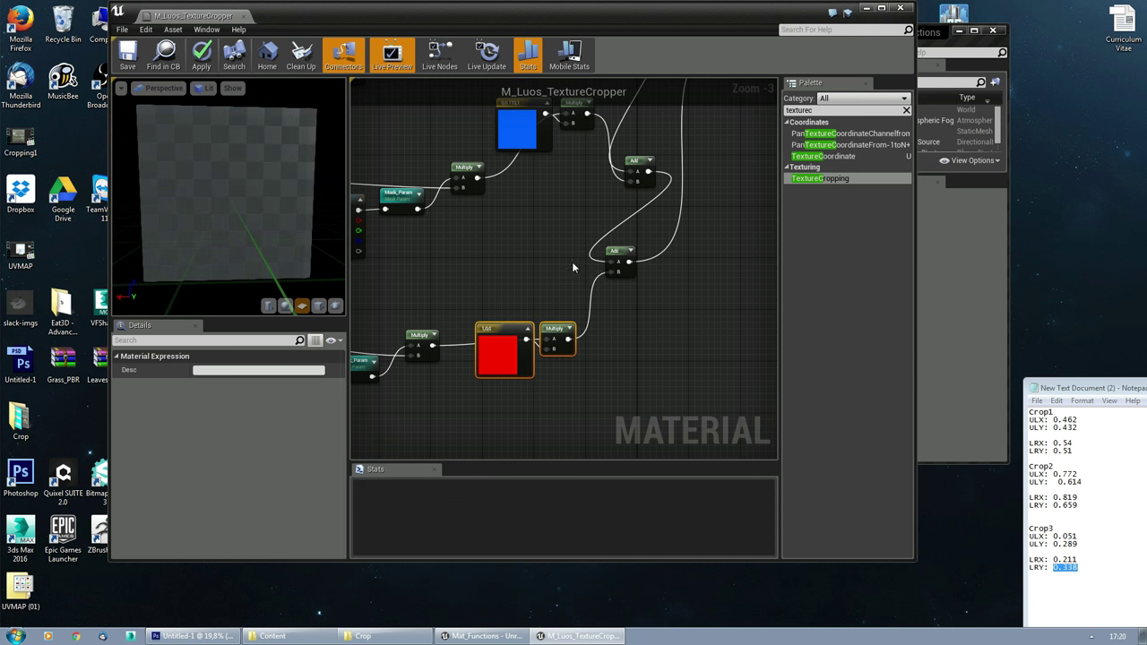
# Step: Change the third chain's tint colour constant from red to green
pyautogui.doubleClick(505, 351)
pyautogui.click(565, 508)
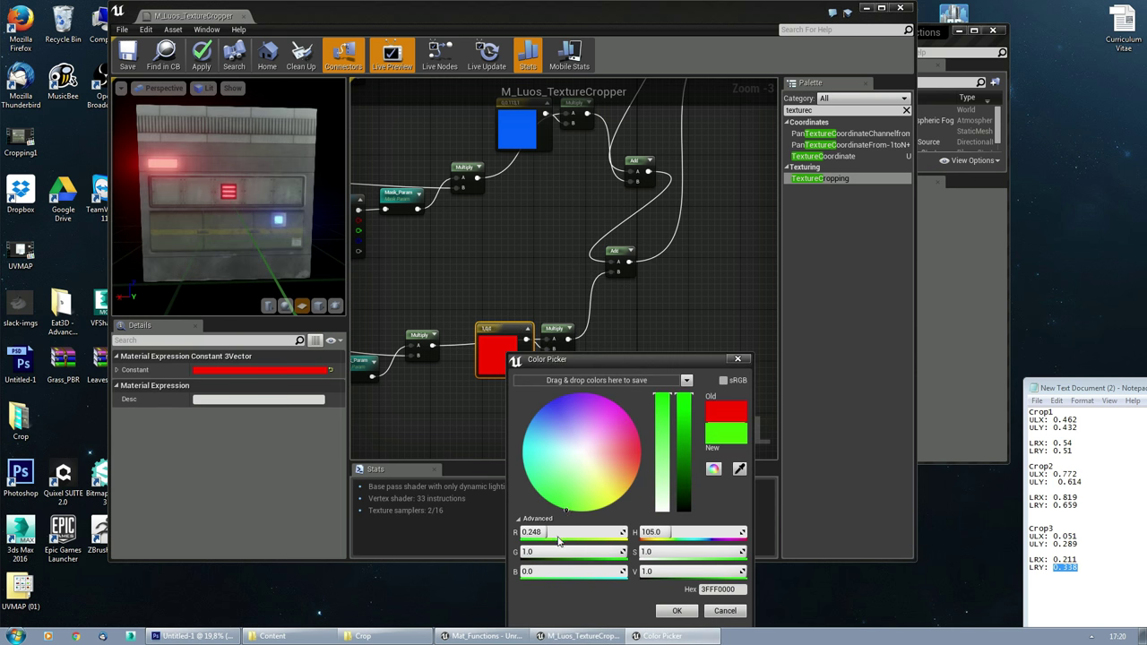
pyautogui.click(677, 611)
pyautogui.moveTo(238, 235)
pyautogui.mouseDown()
pyautogui.moveTo(323, 235)
pyautogui.moveTo(238, 235)
pyautogui.mouseUp()
# Step: Examine the three tinted chains and how they combine into the material's emissive input
pyautogui.moveTo(658, 196); pyautogui.dragTo(681, 272, button='right')
pyautogui.scroll(-1, 593, 363)
pyautogui.scroll(-2, 658, 259)
pyautogui.scroll(1, 452, 223)
pyautogui.moveTo(450, 190); pyautogui.dragTo(750, 248)
pyautogui.moveTo(746, 199); pyautogui.dragTo(633, 181, button='right')
pyautogui.click(587, 212)
pyautogui.moveTo(587, 213); pyautogui.dragTo(522, 223, button='right')
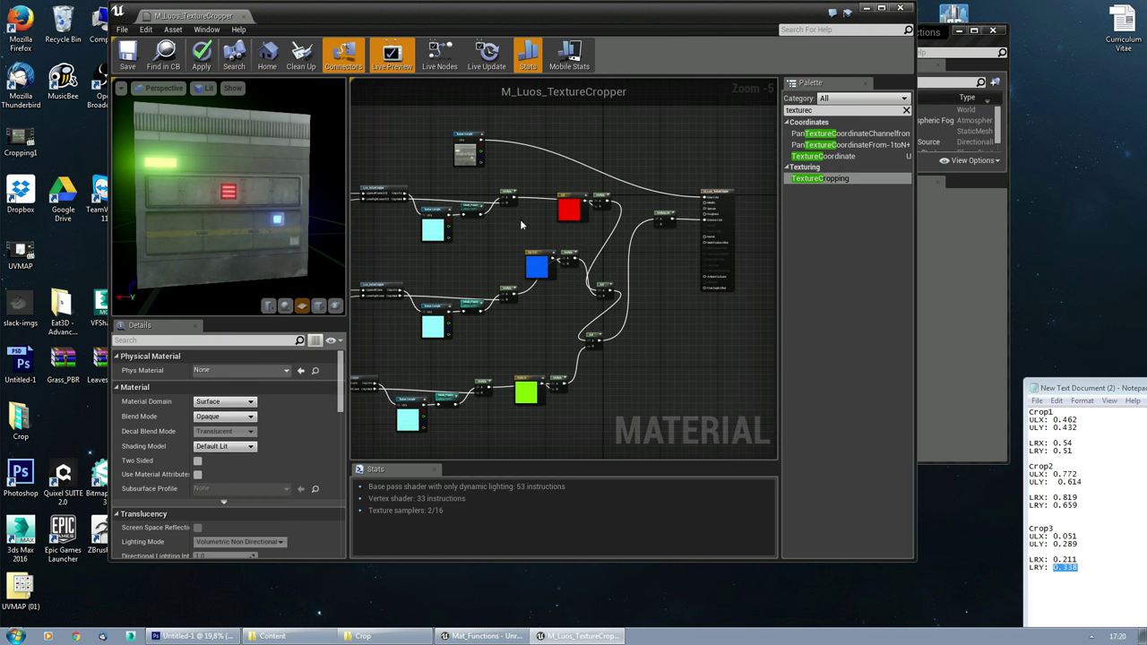
# Step: Maximize the material editor window and inspect the whole node network and the coloured lights on the preview wall
pyautogui.doubleClick(603, 18)
pyautogui.moveTo(435, 224); pyautogui.dragTo(627, 288, button='right')
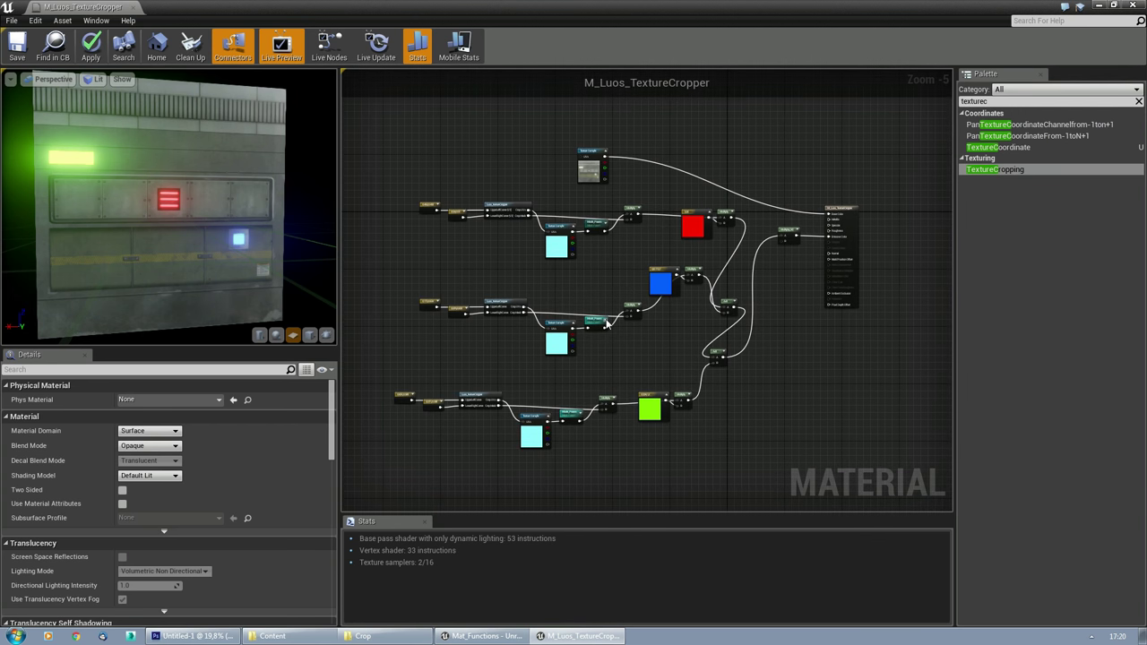
pyautogui.scroll(2, 606, 324)
pyautogui.scroll(-1, 605, 327)
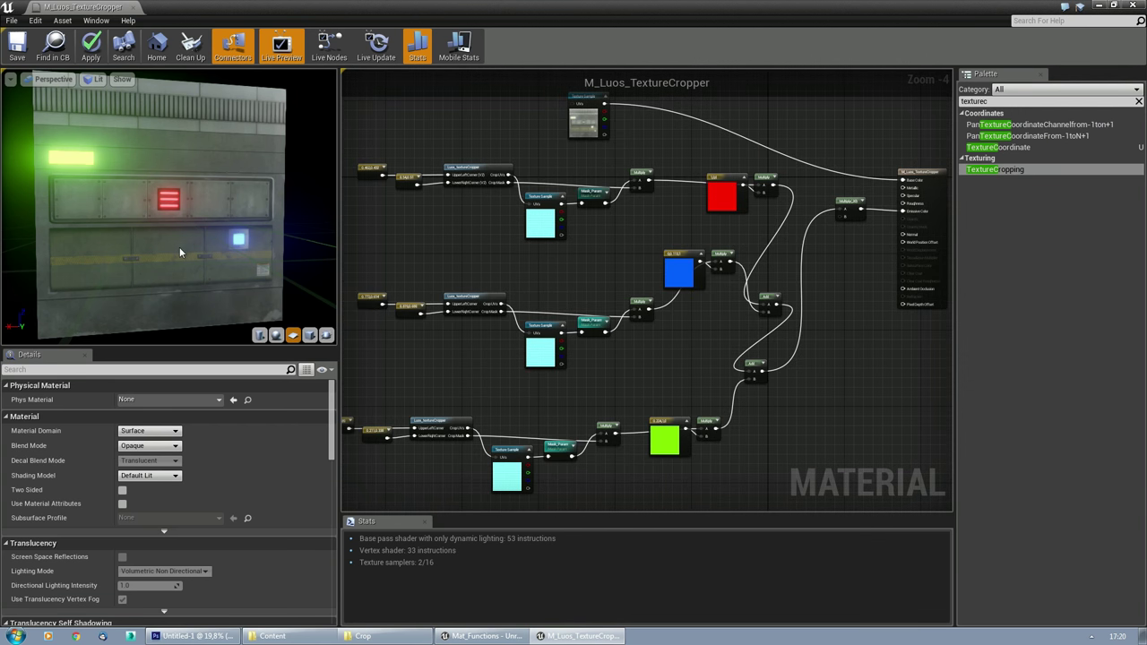
pyautogui.moveTo(179, 246); pyautogui.dragTo(99, 248)
pyautogui.moveTo(221, 234)
pyautogui.mouseDown()
pyautogui.moveTo(184, 206)
pyautogui.moveTo(148, 236)
pyautogui.moveTo(222, 234)
pyautogui.mouseUp()
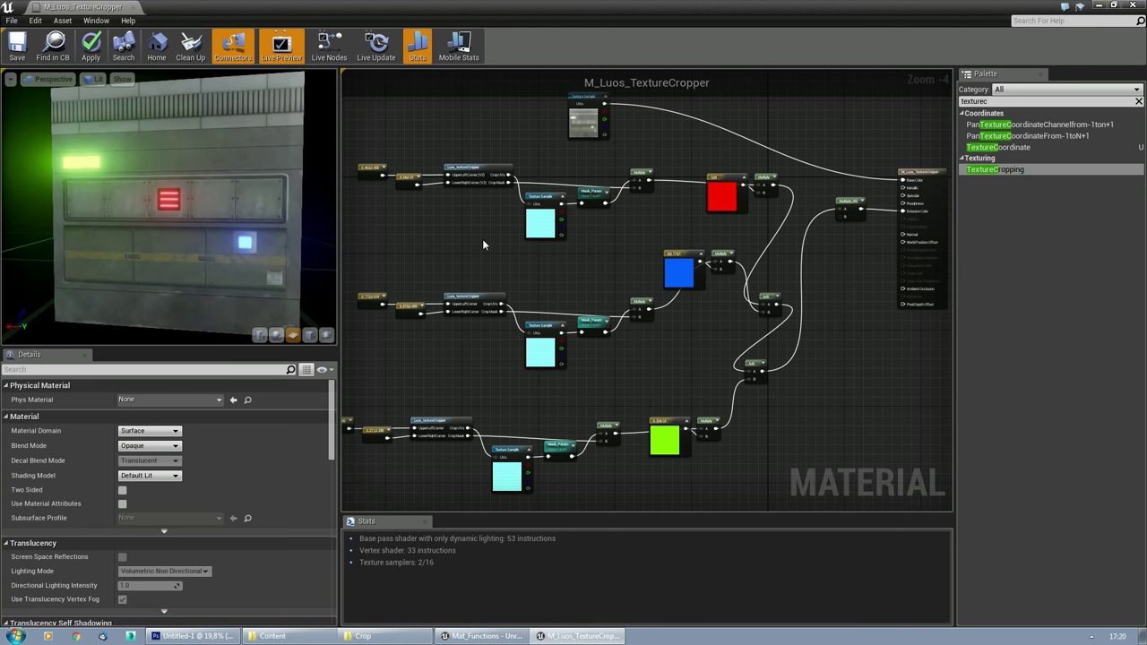
pyautogui.moveTo(482, 243); pyautogui.dragTo(478, 225, button='right')
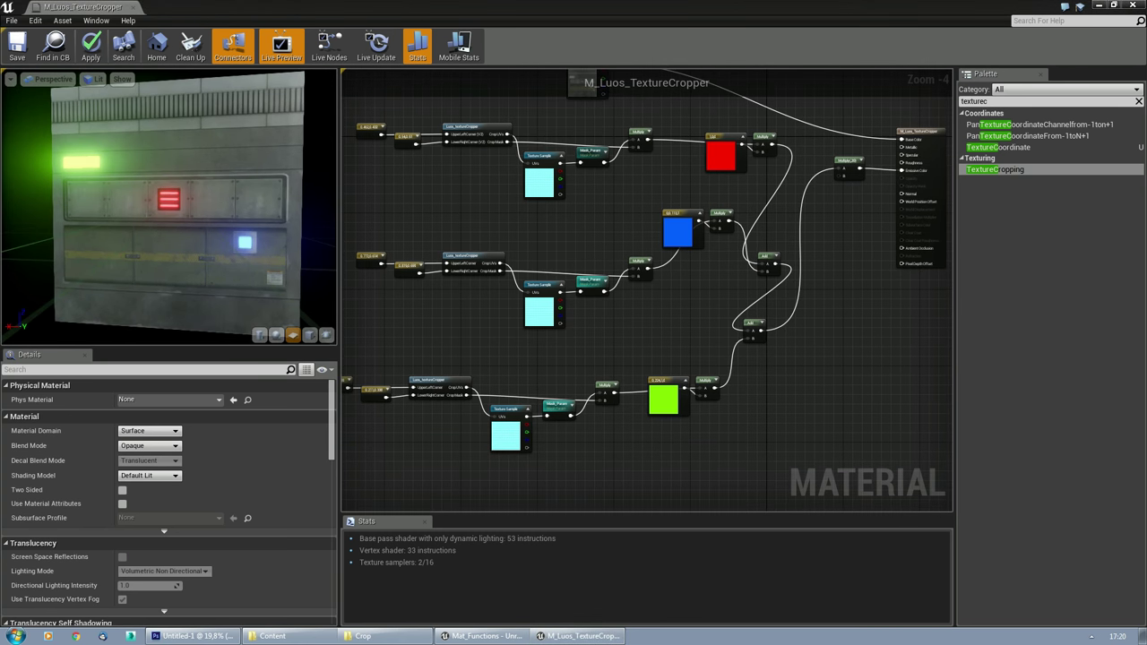
# Step: Open the Content Browser and go to the example folder under Luos_MatFunctions
pyautogui.hotkey('ctrl', 'b')
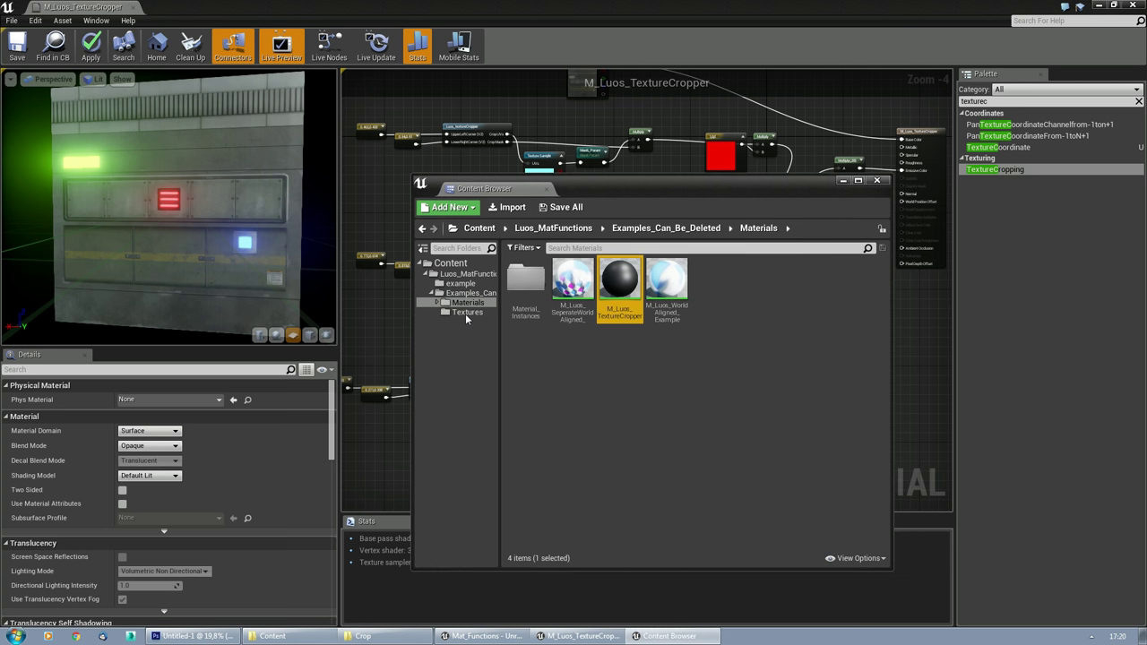
pyautogui.click(465, 312)
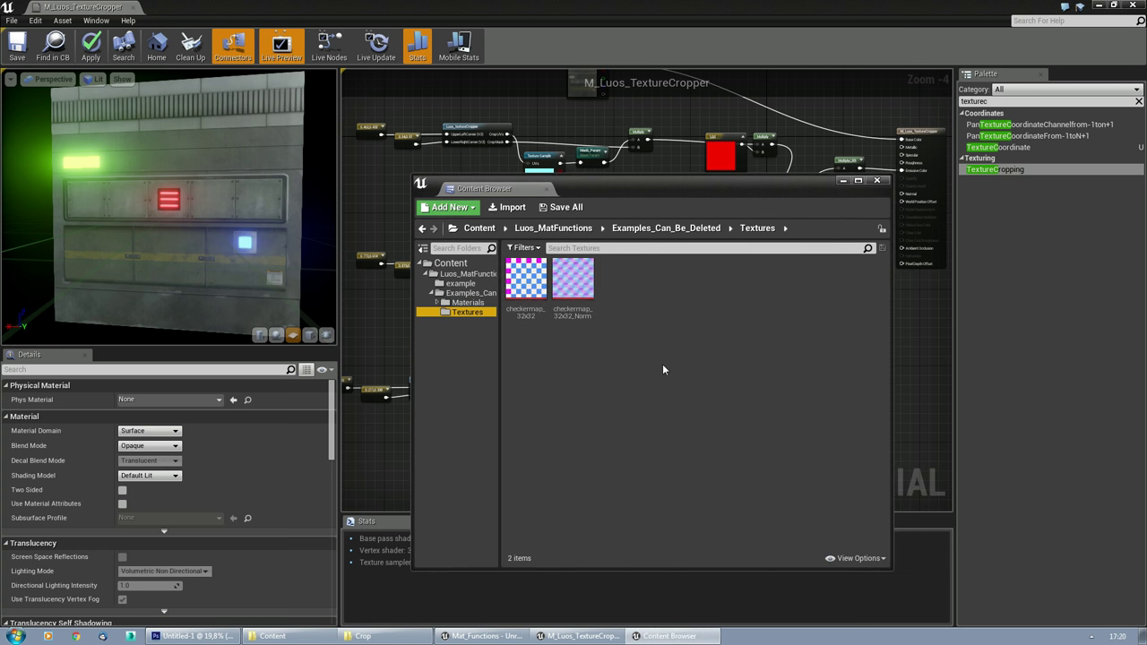
pyautogui.click(460, 284)
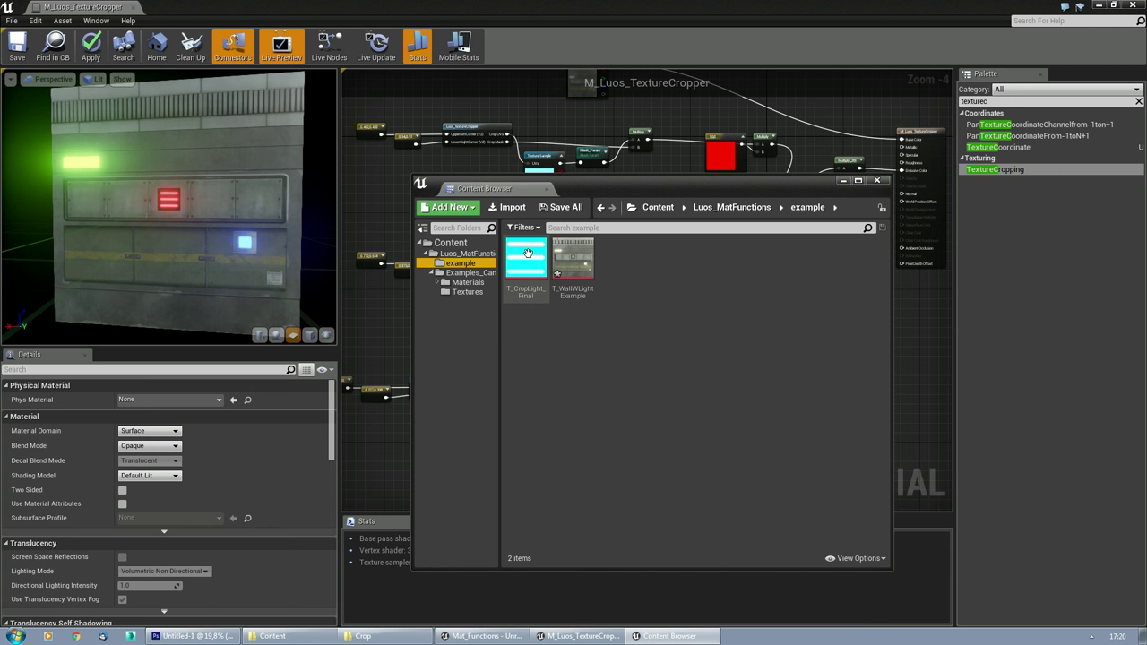
# Step: Switch to Photoshop, show the three mask layers of Untitled-1, and create a new transparent document of 4096 × 4096 pixels
pyautogui.click(193, 636)
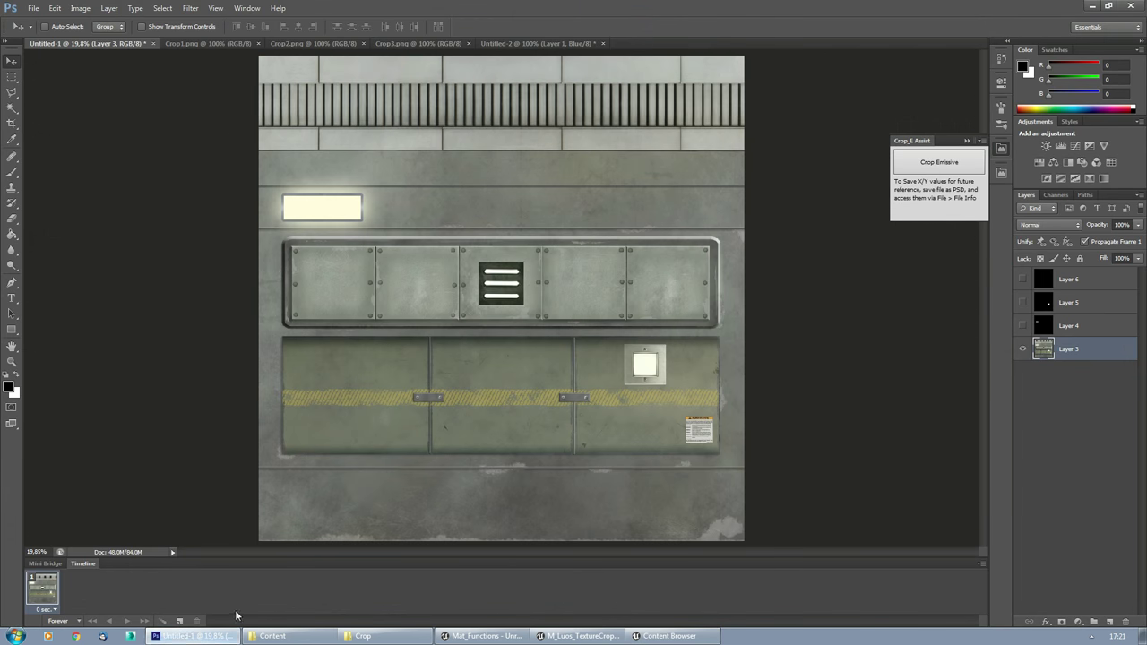
pyautogui.click(1022, 280)
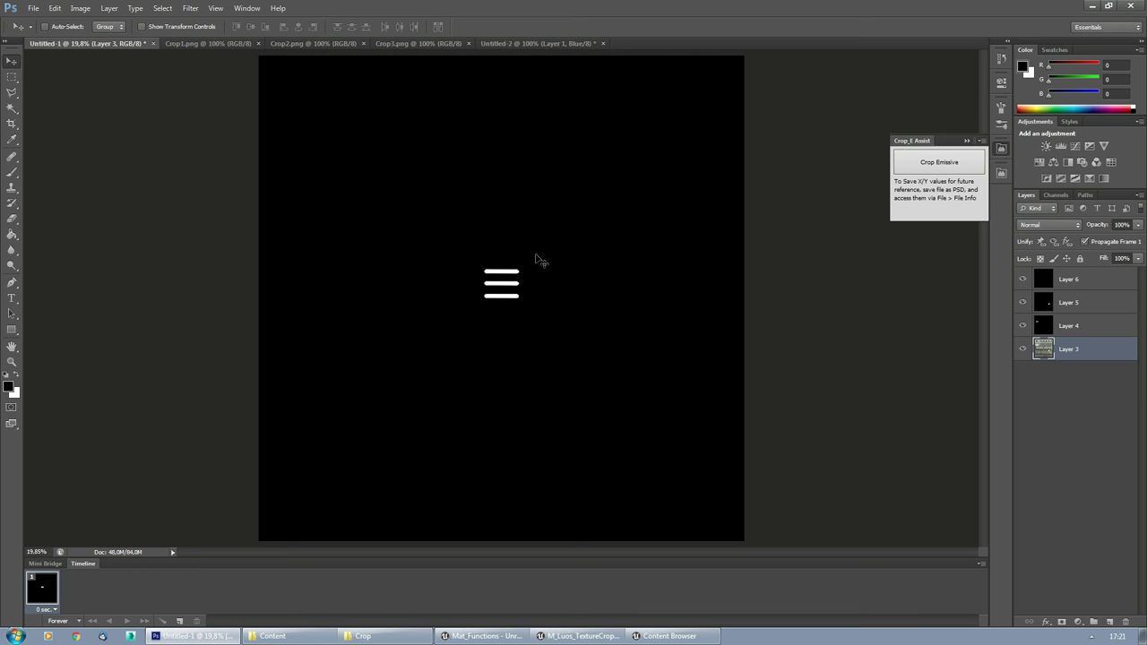
pyautogui.click(32, 8)
pyautogui.click(44, 21)
pyautogui.doubleClick(542, 218)
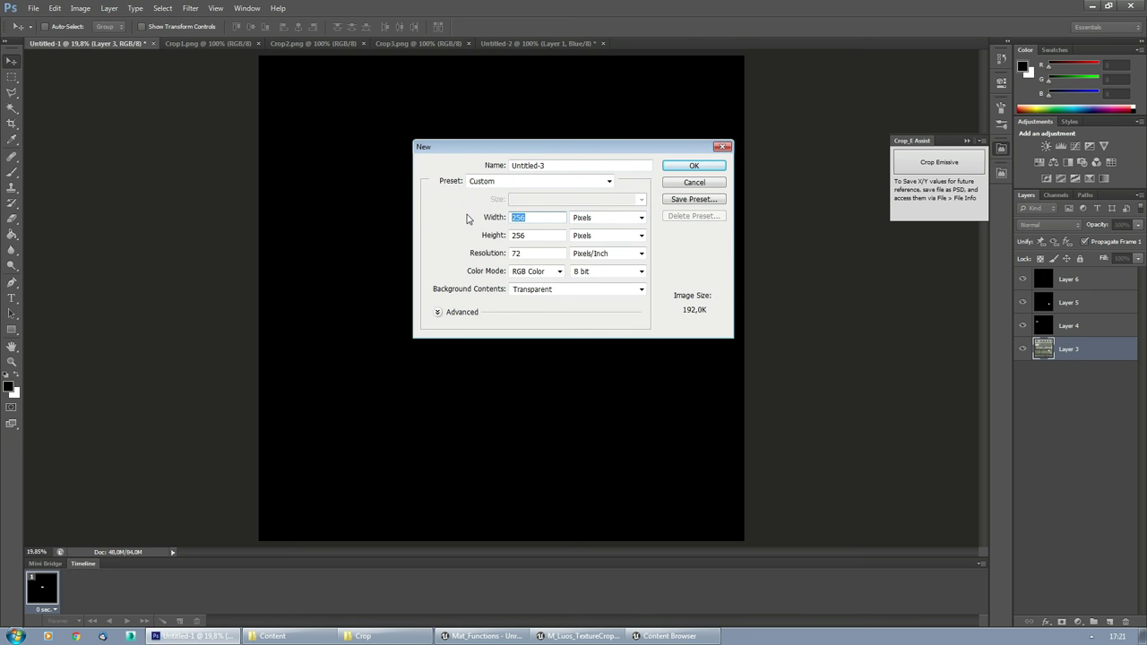
pyautogui.write('40')
pyautogui.press('BackSpace')
pyautogui.write('6')
pyautogui.press('Tab')
pyautogui.press('Tab')
pyautogui.write('4096')
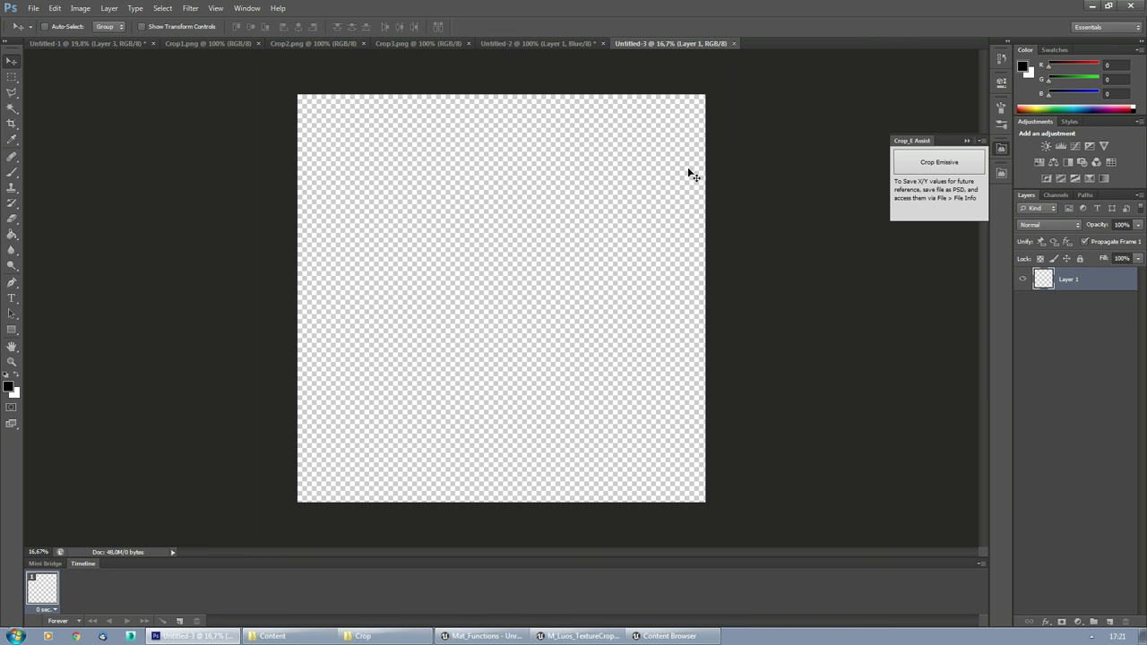
# Step: Fill the new document's empty layer with black using the Paint Bucket tool
pyautogui.click(11, 237)
pyautogui.click(11, 237)
pyautogui.click(442, 284)
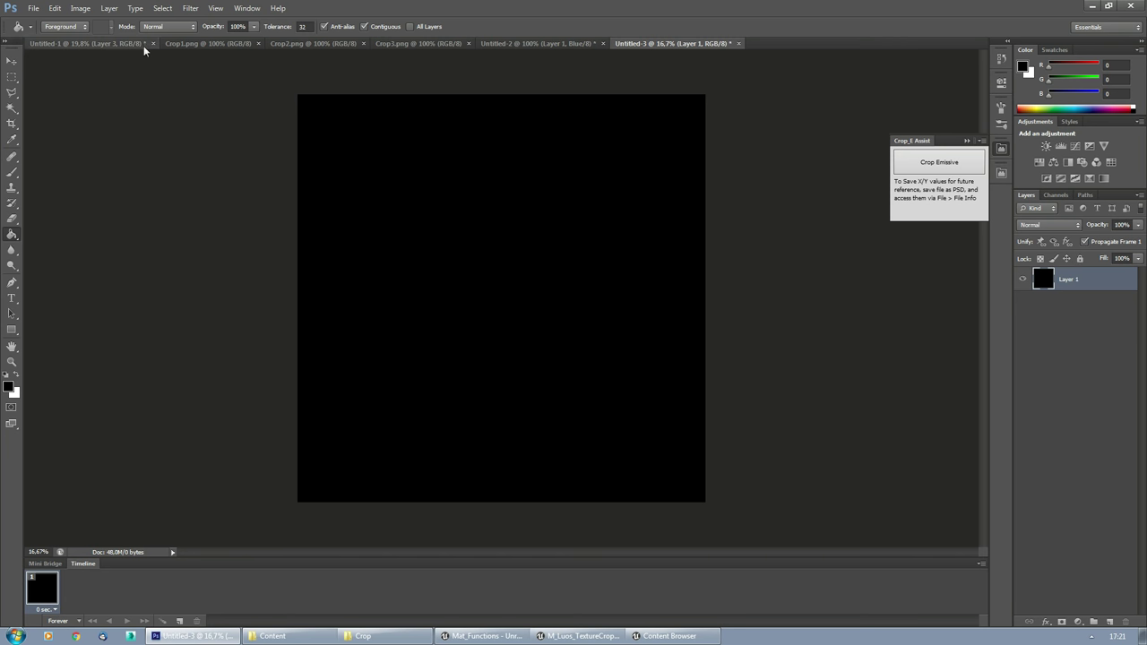
# Step: Copy all of Layer 6 in Untitled-1 and paste it into the red channel of Untitled-3
pyautogui.click(85, 43)
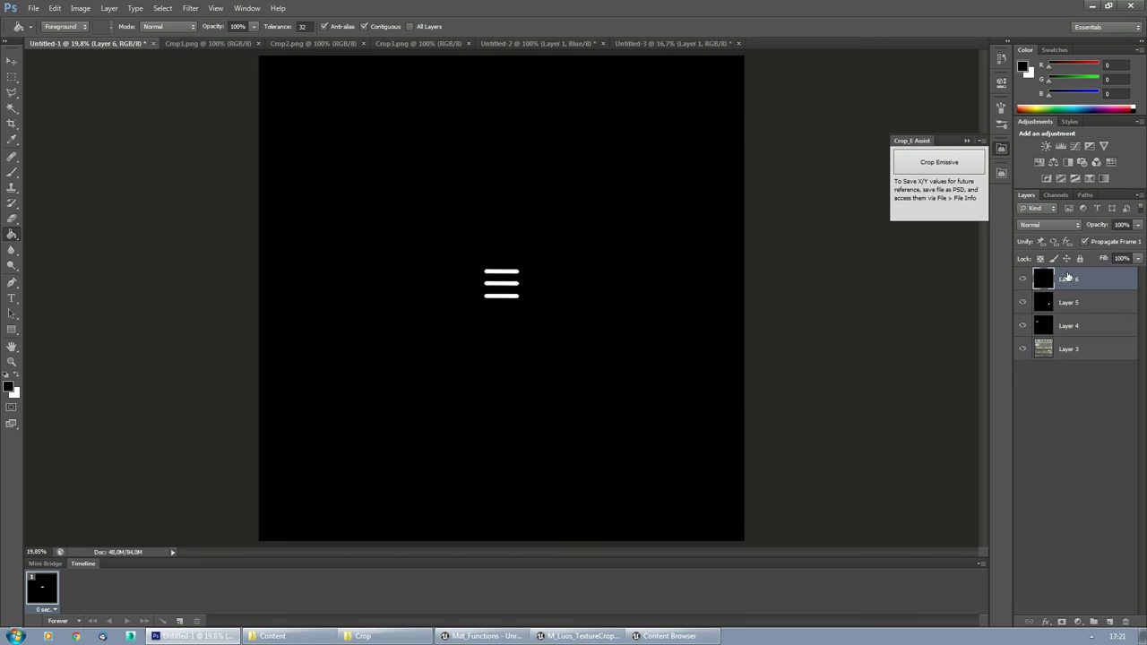
pyautogui.click(1068, 278)
pyautogui.hotkey('ctrl', 'a')
pyautogui.click(672, 43)
pyautogui.click(1057, 196)
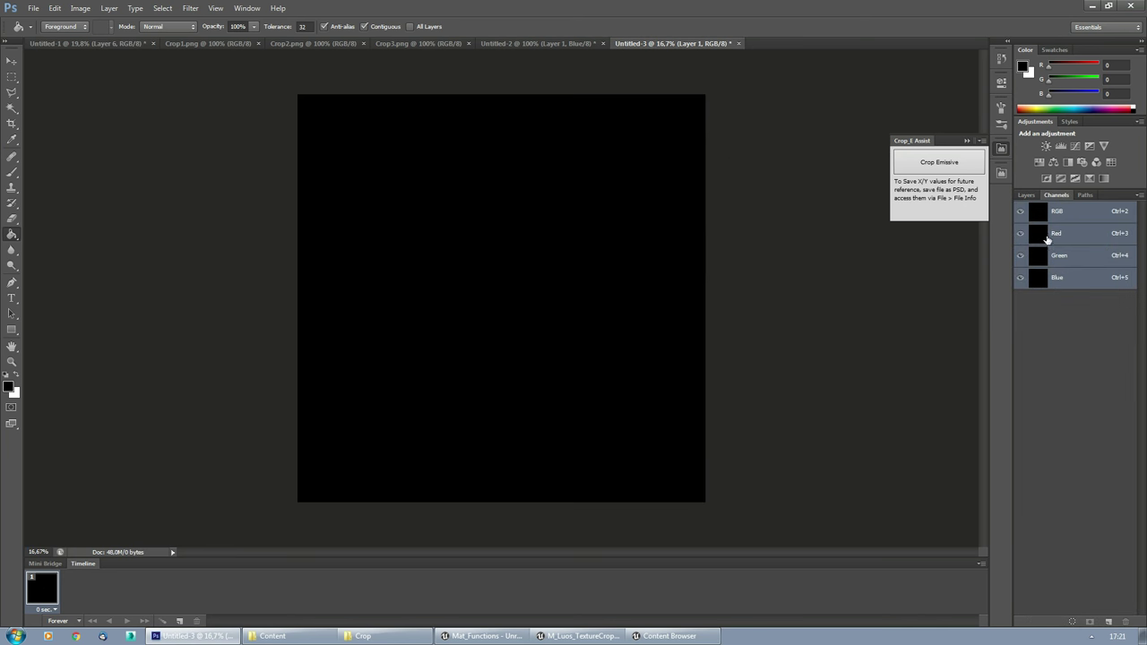
pyautogui.click(1068, 233)
pyautogui.hotkey('ctrl', 'v')
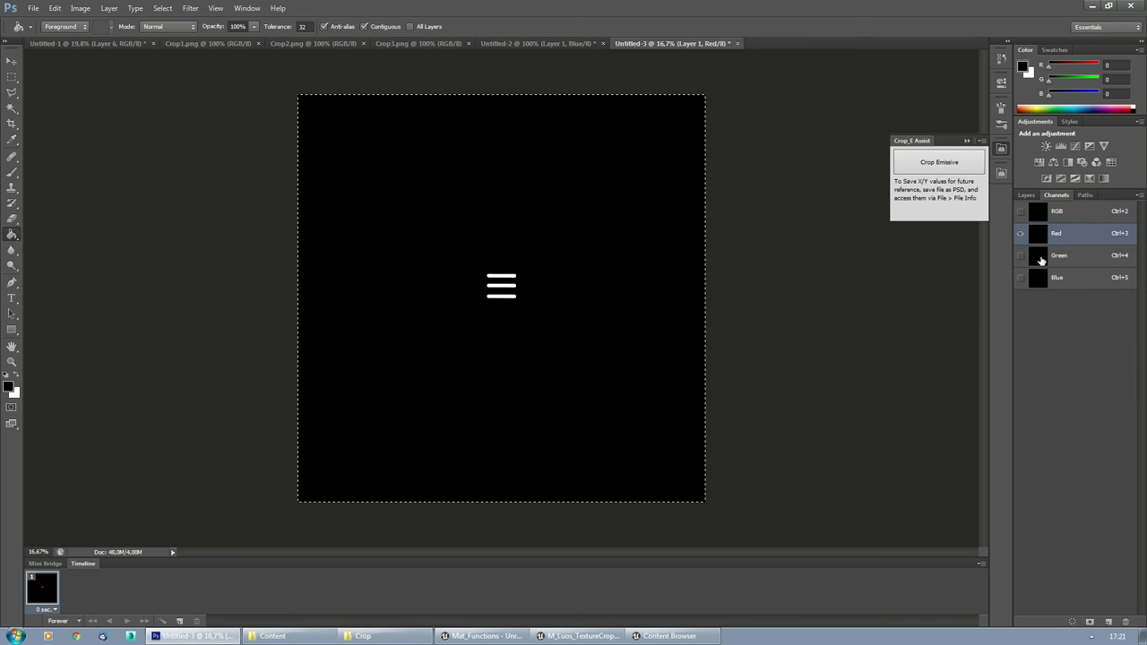
# Step: Copy Layer 5 of Untitled-1 and paste it into the green channel of Untitled-3
pyautogui.click(1039, 258)
pyautogui.click(133, 43)
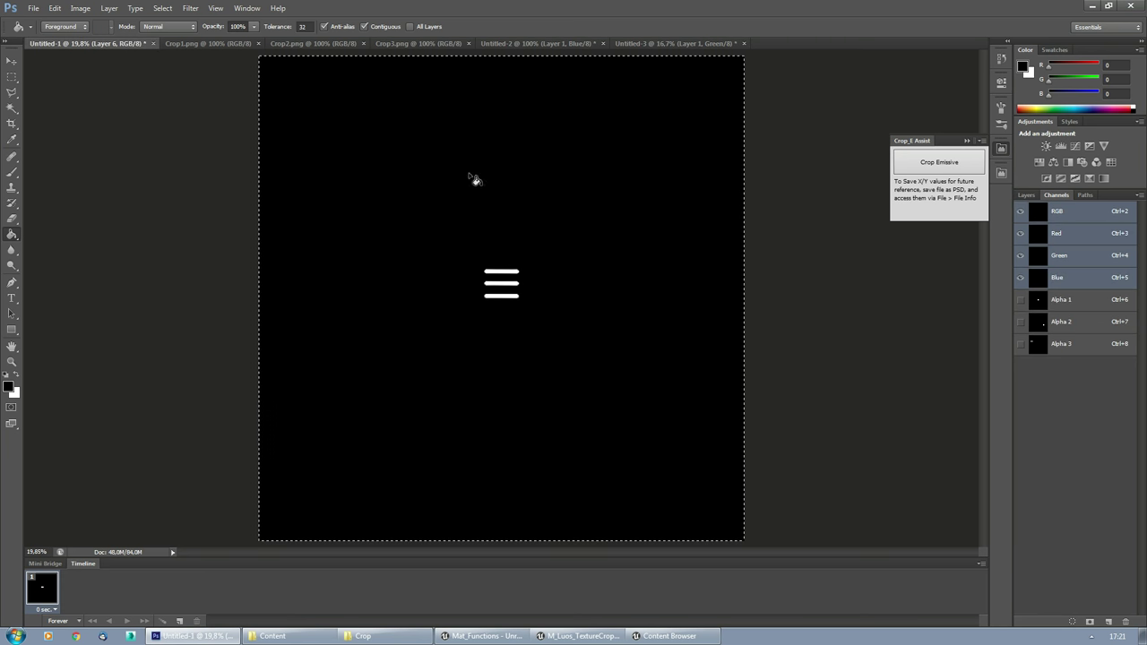
pyautogui.click(1026, 195)
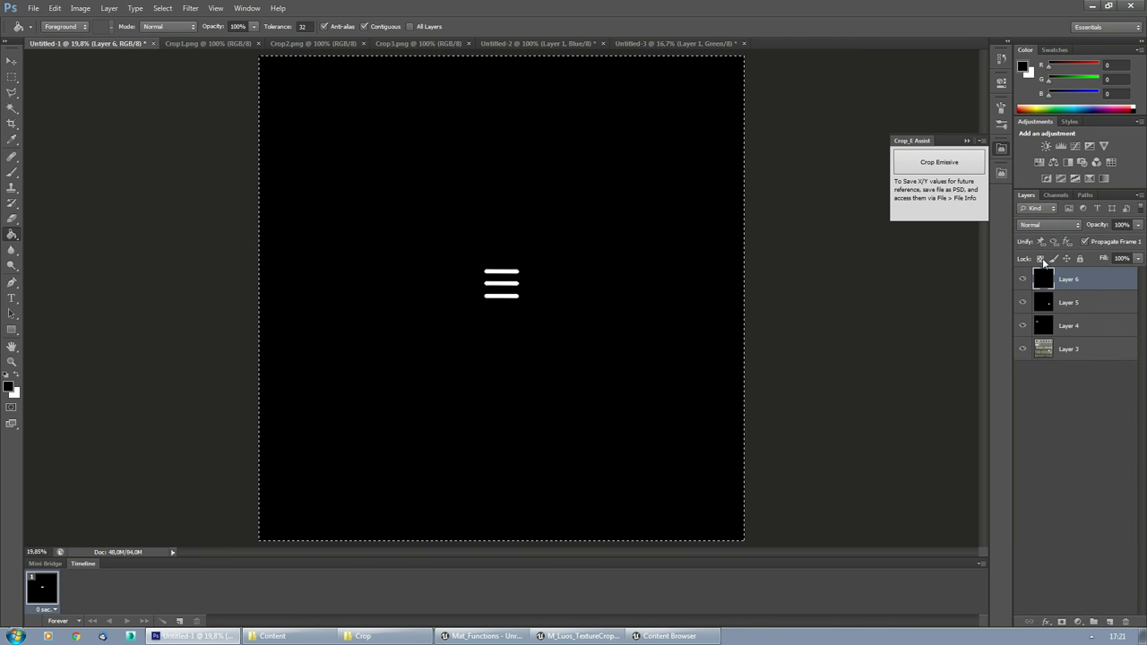
pyautogui.click(1062, 305)
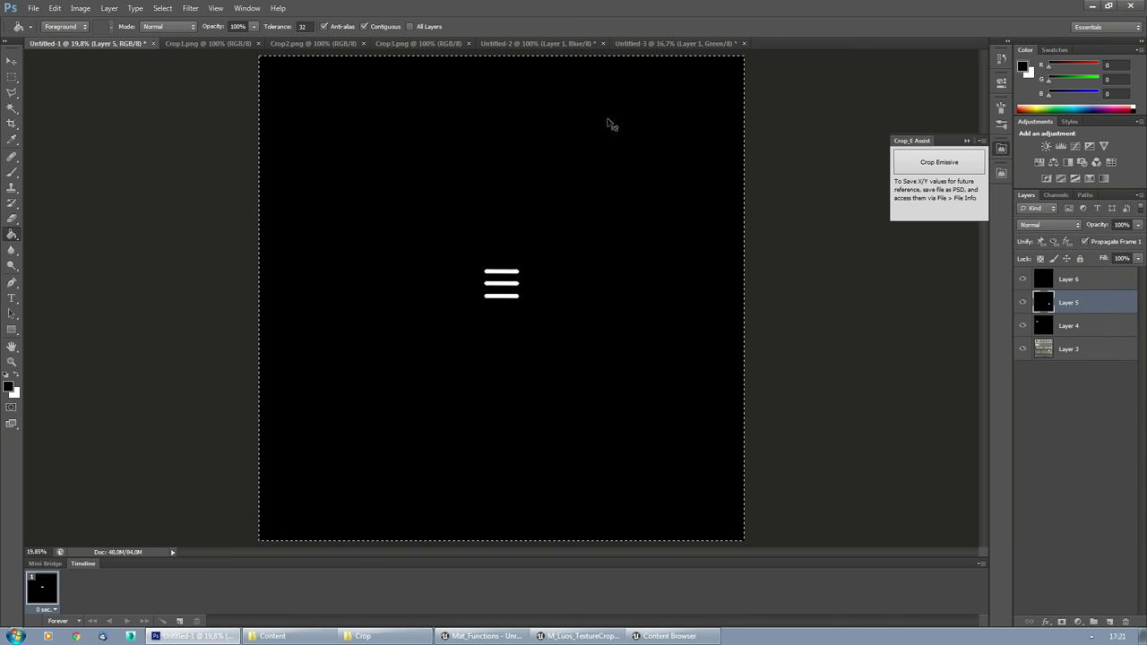
pyautogui.click(625, 43)
pyautogui.click(1056, 195)
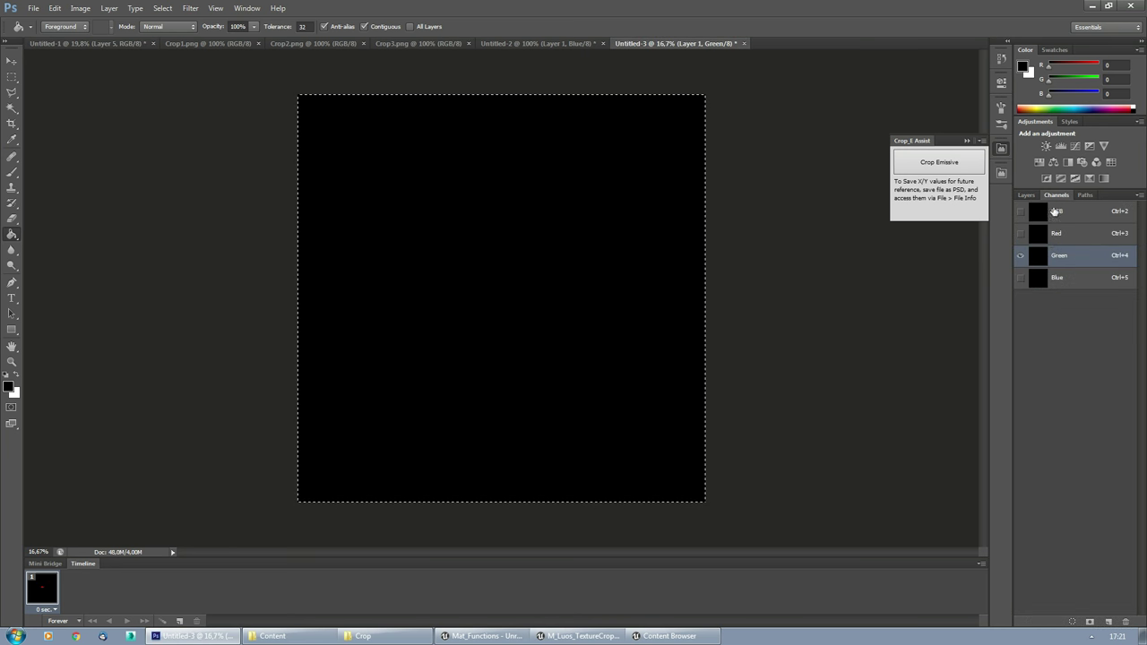
pyautogui.click(1052, 238)
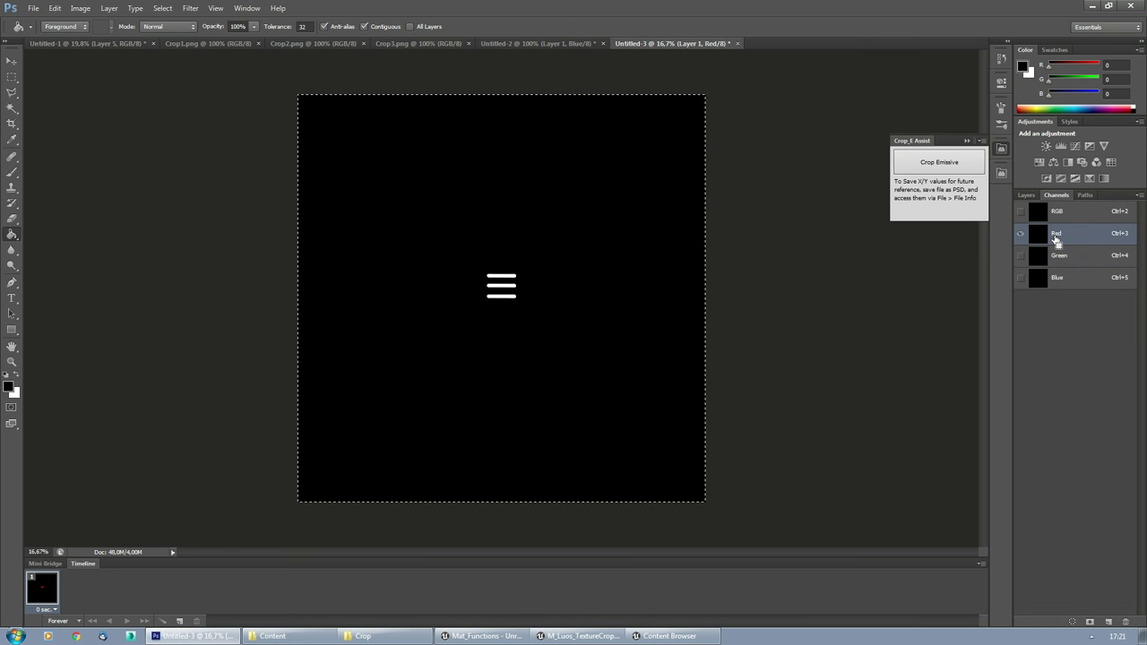
pyautogui.click(1057, 256)
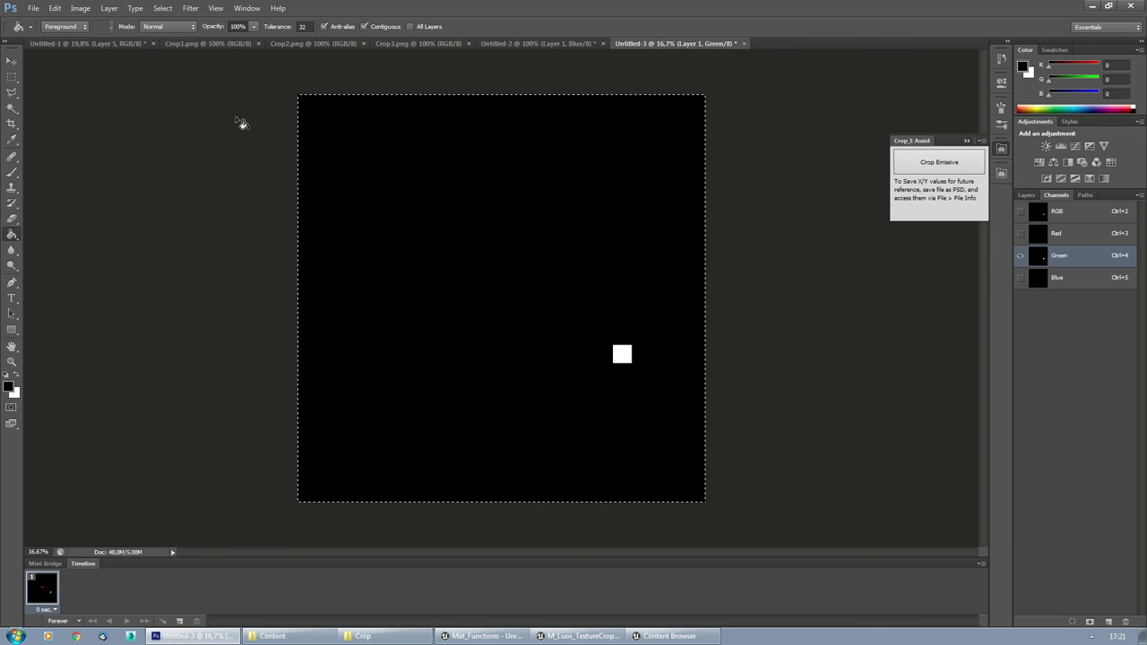
# Step: Copy Layer 4 of Untitled-1 into the blue channel of Untitled-3 and show all the RGB channels together
pyautogui.click(123, 43)
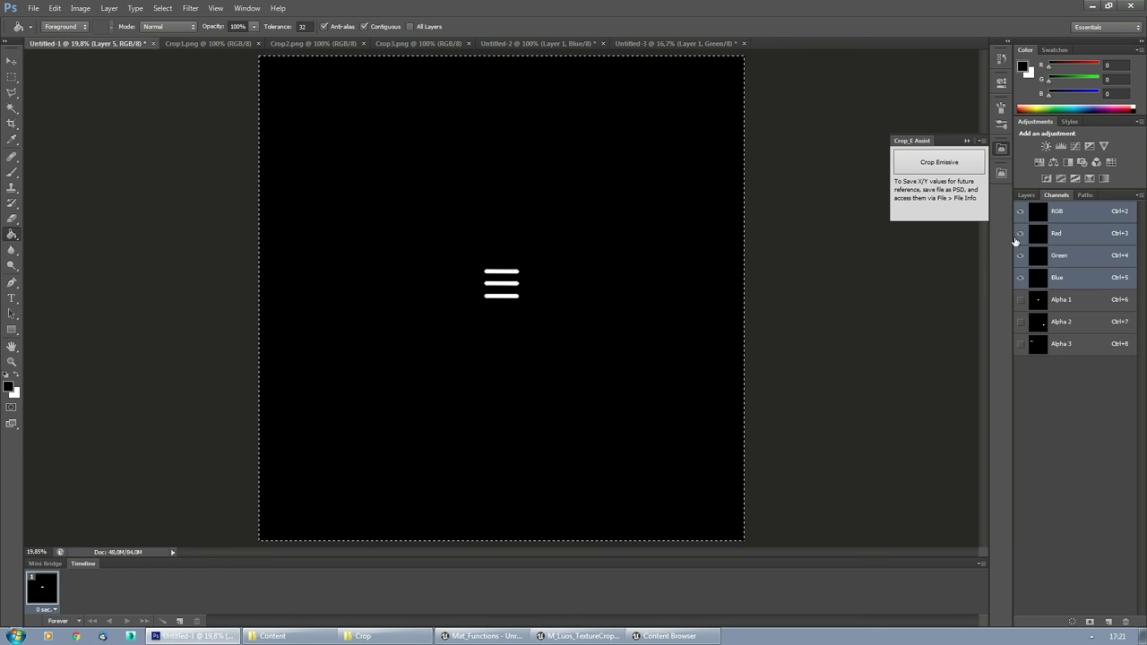
pyautogui.click(1026, 195)
pyautogui.click(1066, 329)
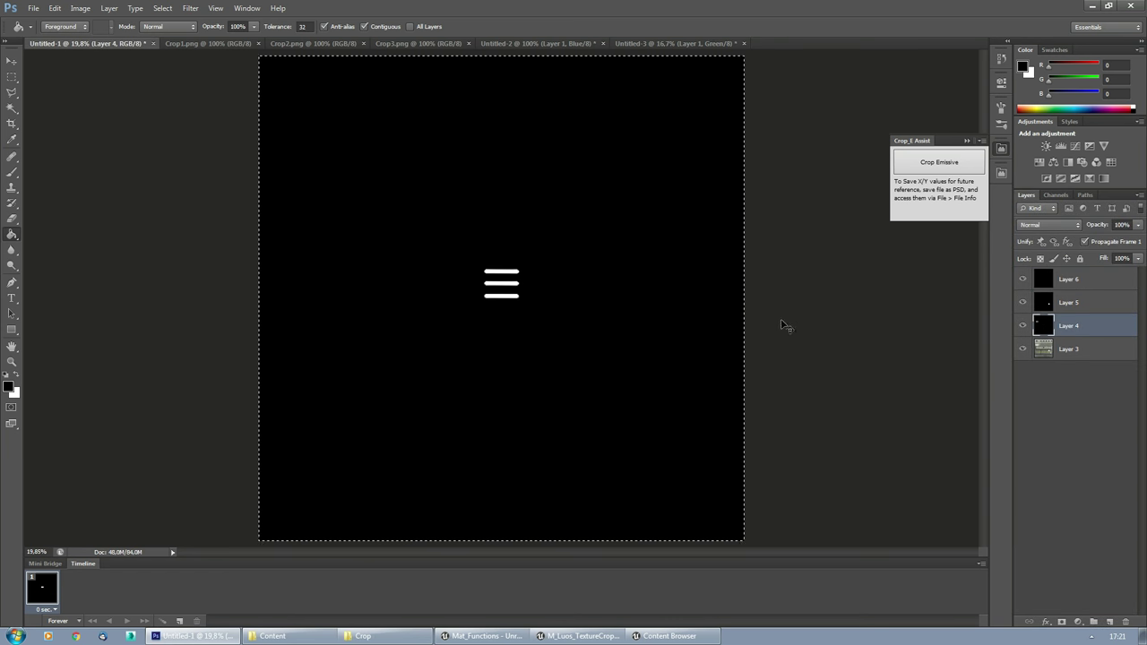
pyautogui.click(666, 45)
pyautogui.click(1055, 195)
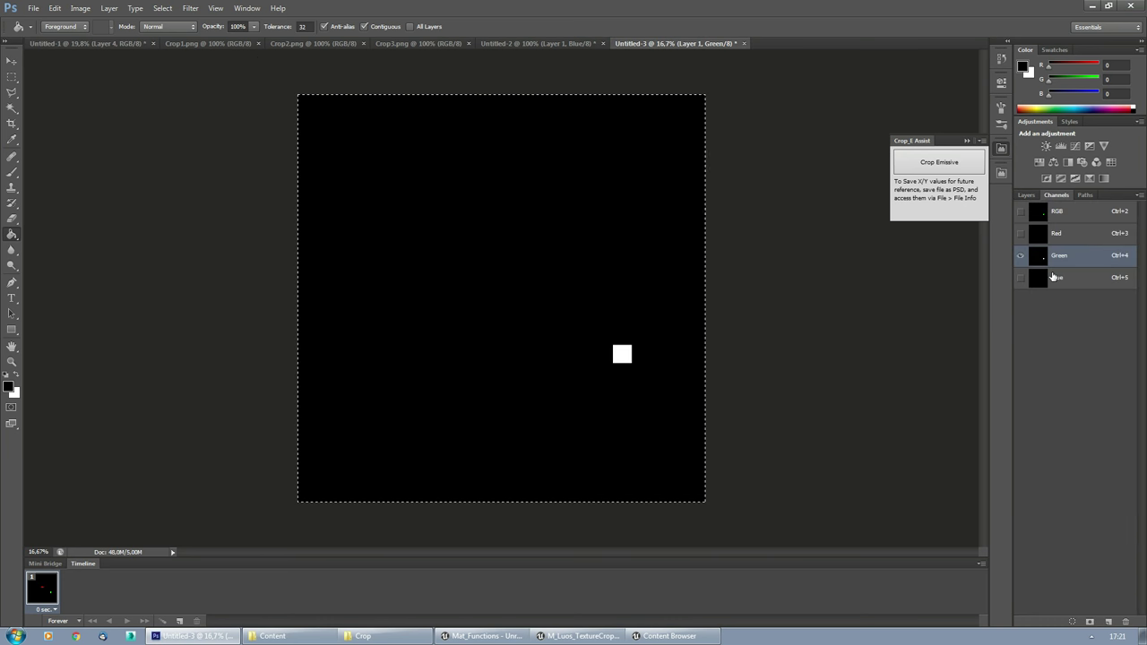
pyautogui.click(1048, 279)
pyautogui.click(1020, 212)
# Step: Save the packed mask as a PNG copy named Unoptimised in the Crop folder, with no compression and no interlacing
pyautogui.click(33, 8)
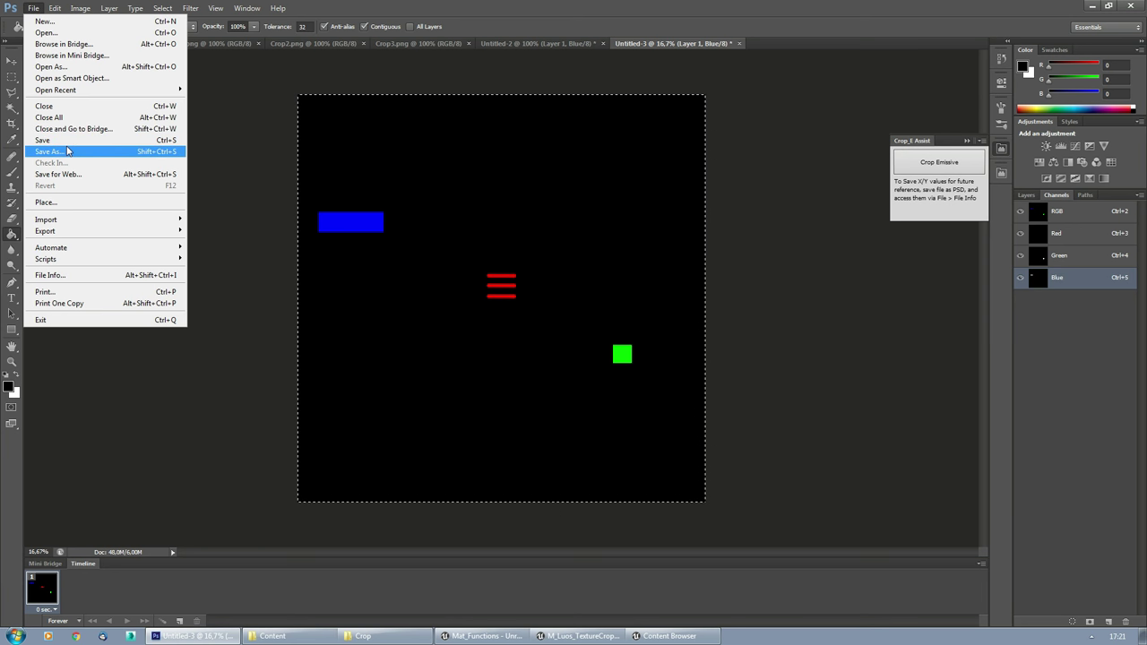
pyautogui.click(63, 152)
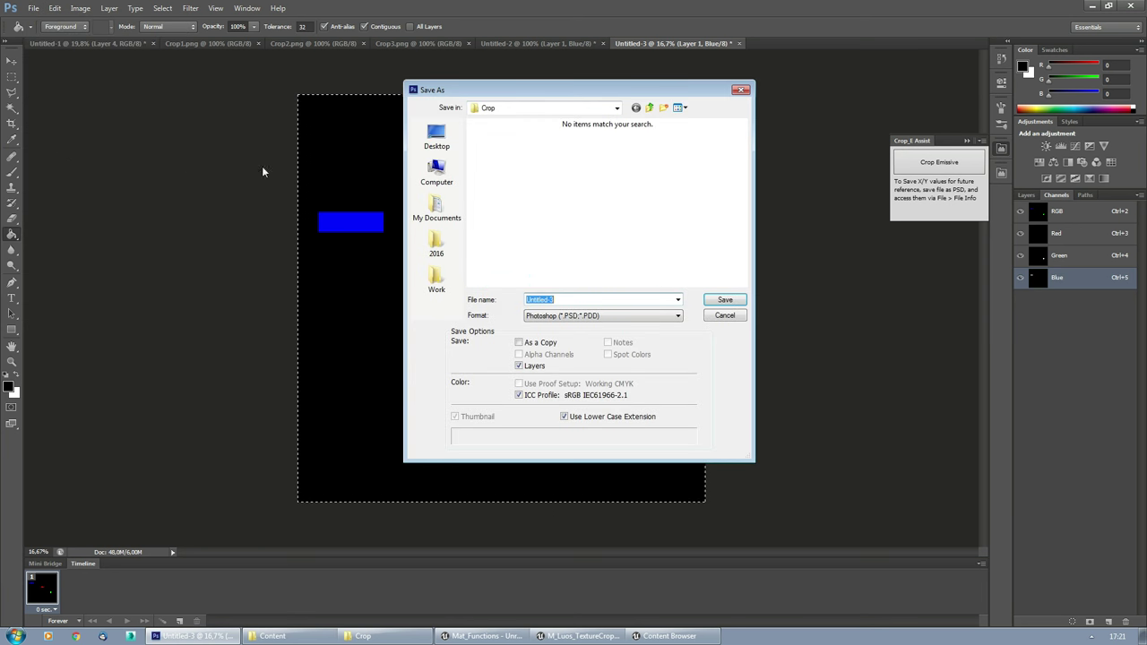
pyautogui.click(609, 320)
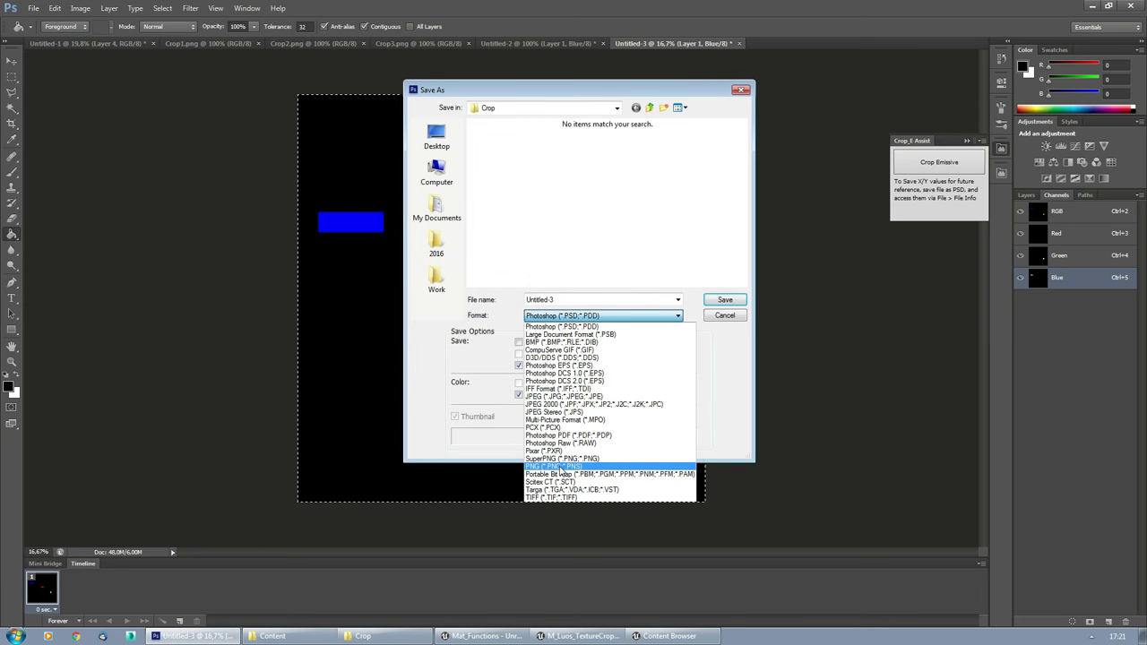
pyautogui.click(573, 452)
pyautogui.doubleClick(575, 299)
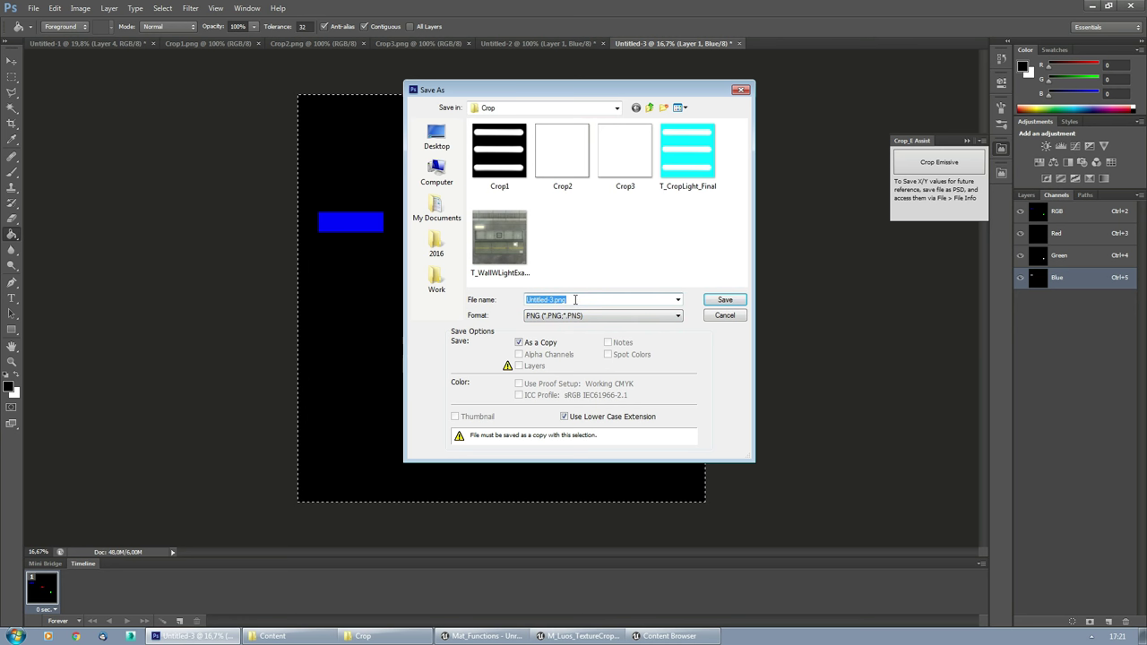
pyautogui.write('Unoptimised')
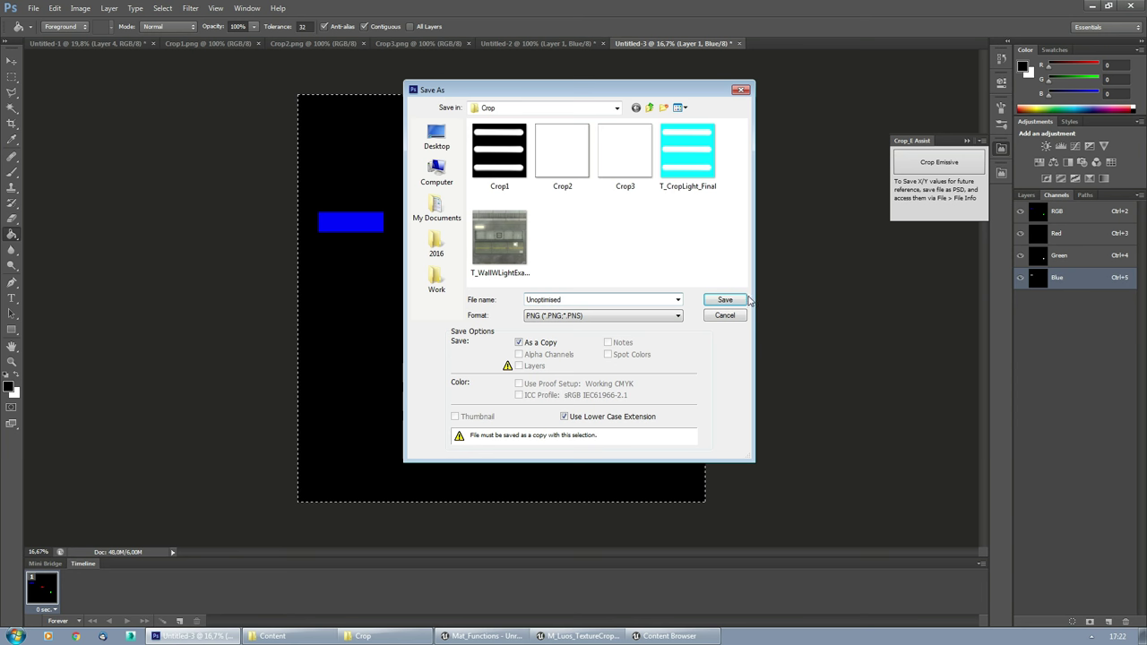
pyautogui.click(738, 304)
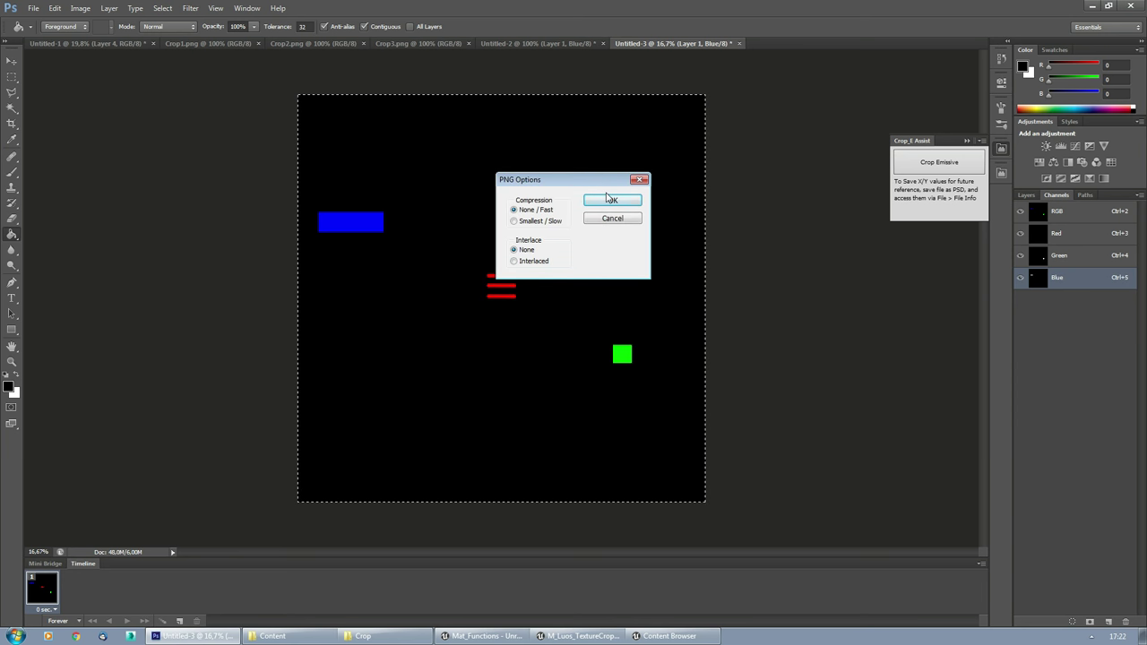
pyautogui.click(609, 199)
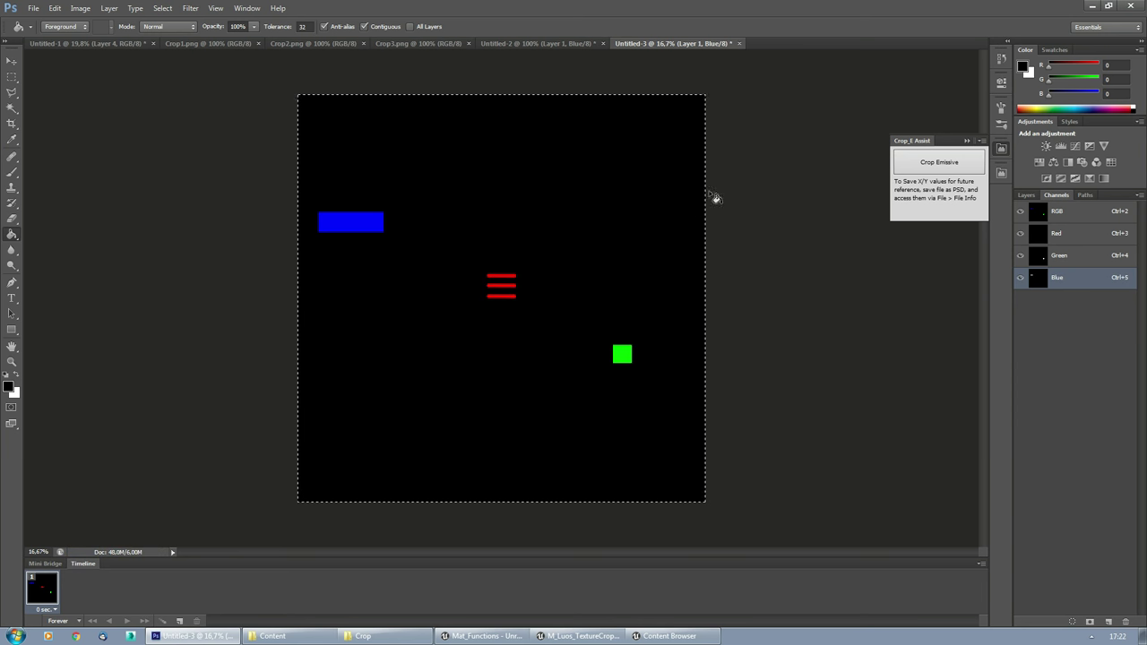
# Step: Switch to Unreal, import the Unoptimised image from the Crop folder into the example content folder, and save all modified assets
pyautogui.hotkey('alt', 'Tab')
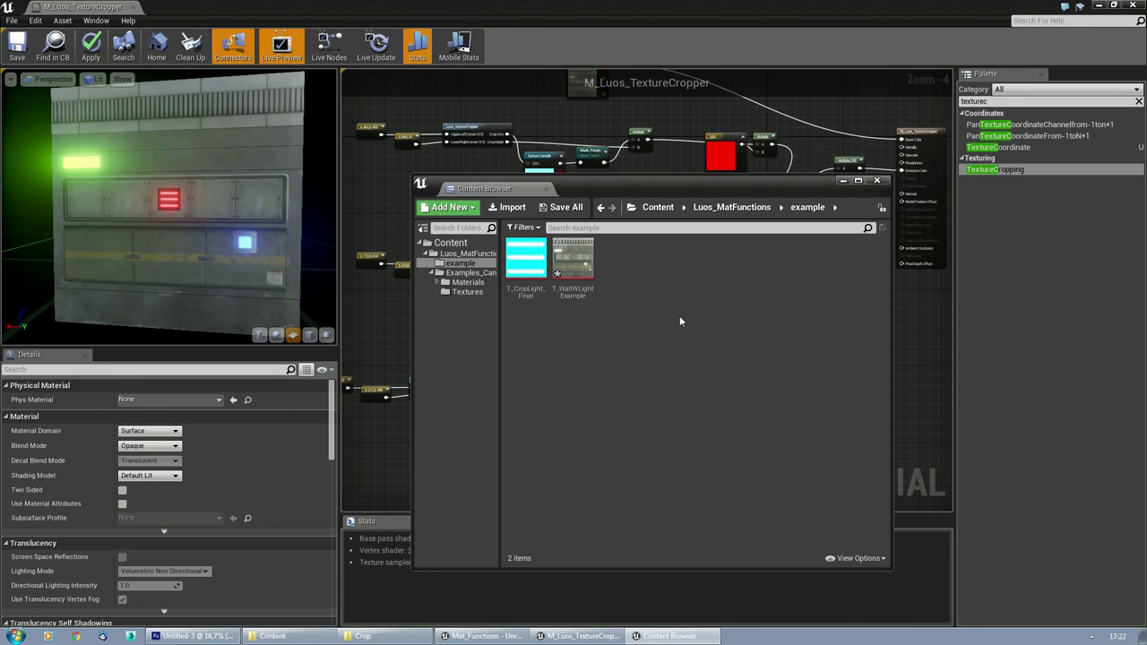
pyautogui.click(363, 636)
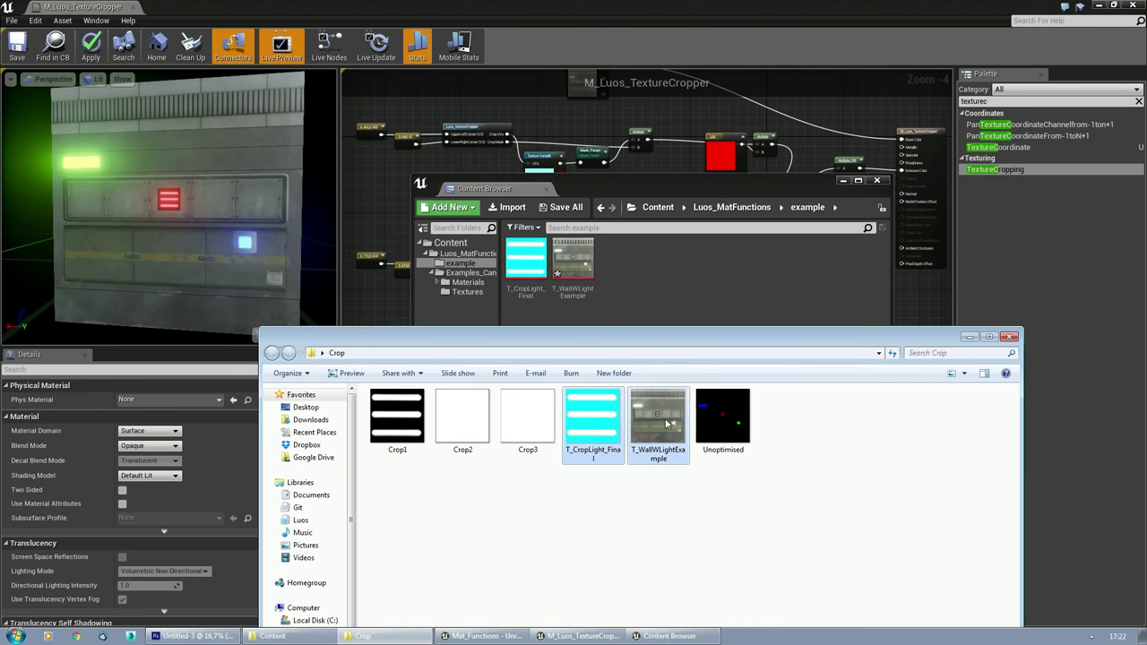
pyautogui.click(742, 434)
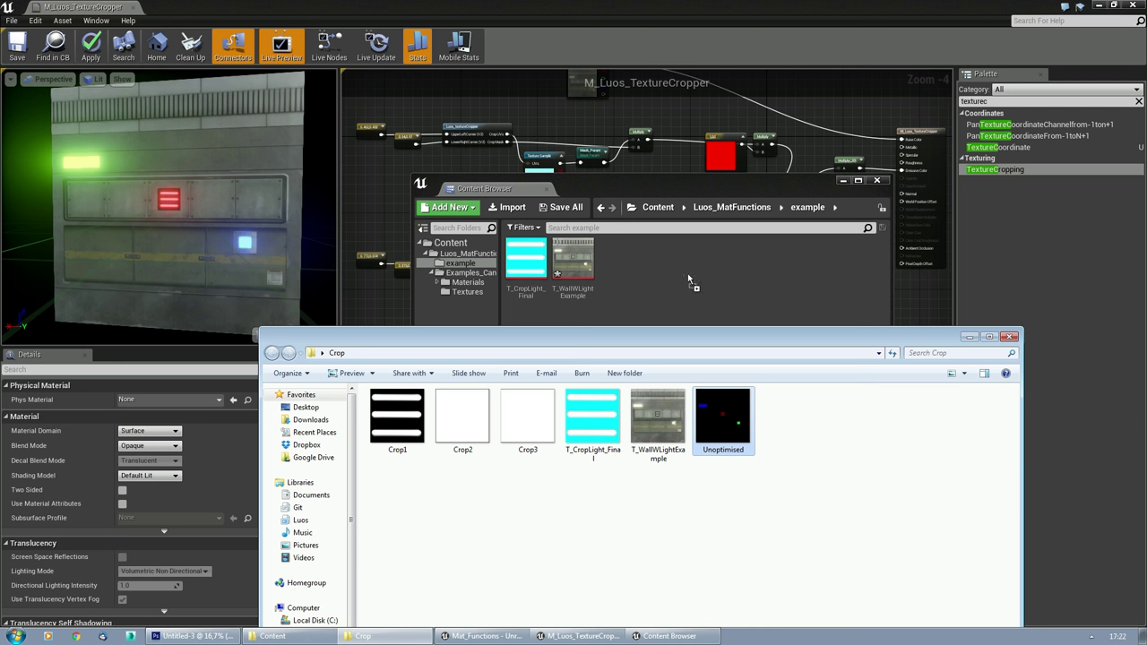
pyautogui.moveTo(687, 275); pyautogui.dragTo(661, 267)
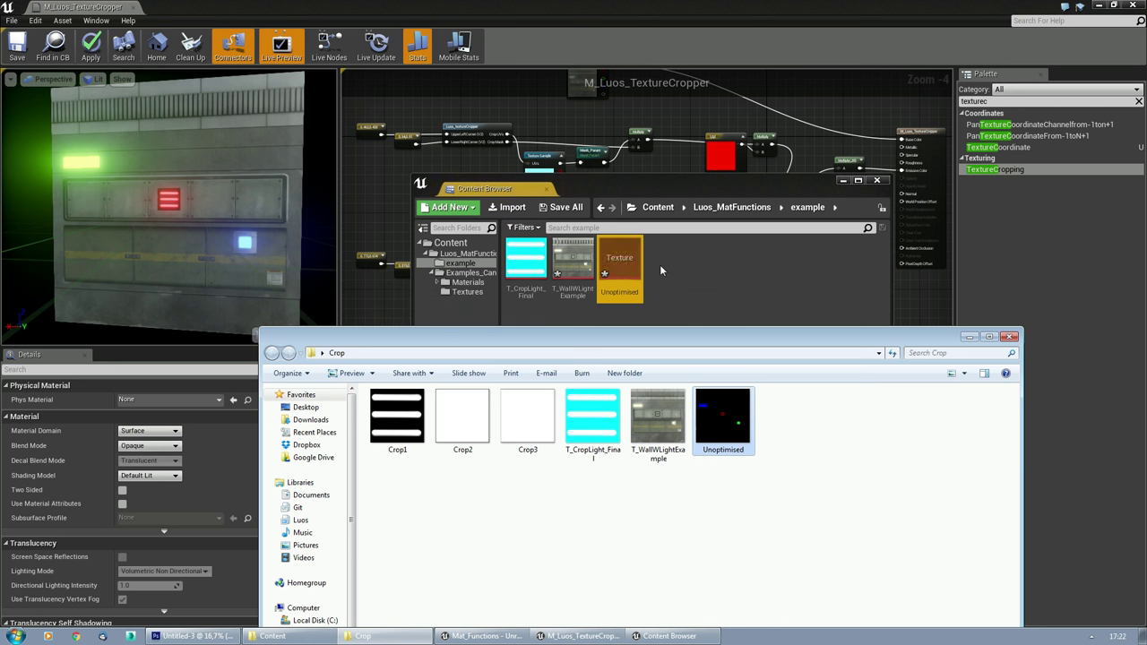
pyautogui.click(628, 260)
pyautogui.click(627, 260)
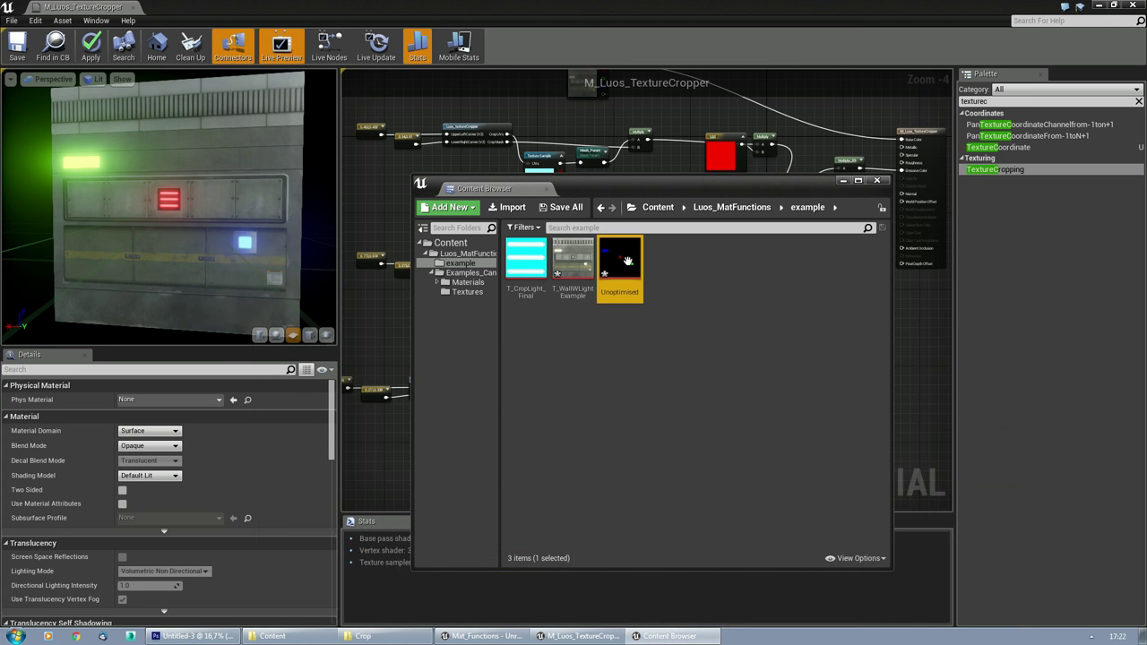
pyautogui.click(561, 207)
pyautogui.click(680, 429)
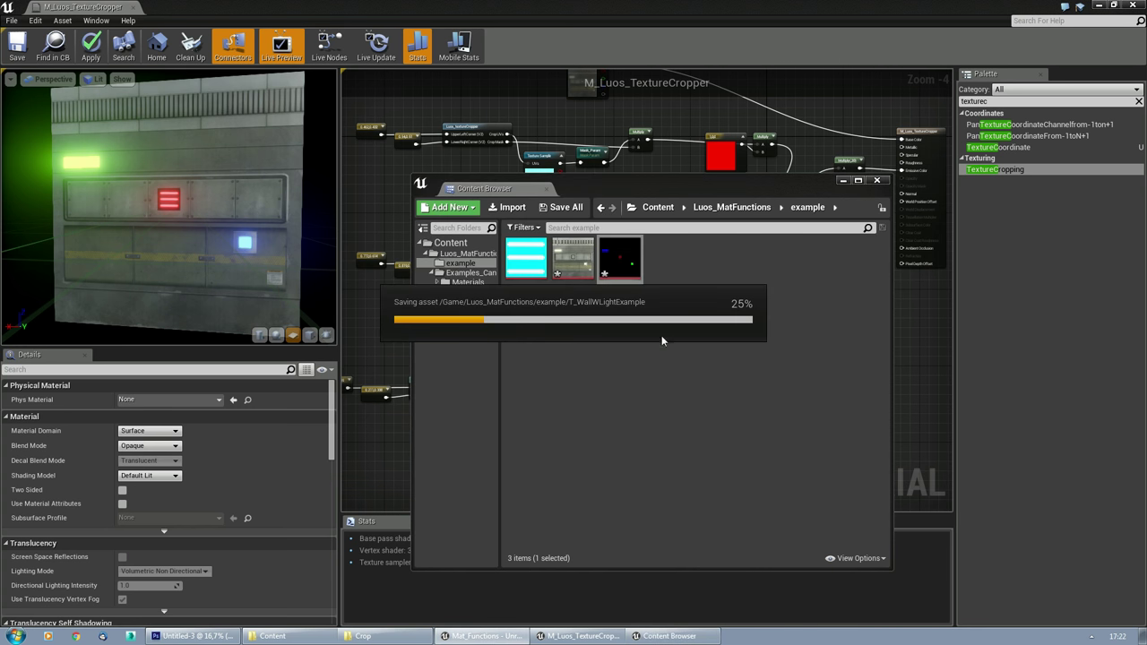
# Step: Open the Unoptimised texture and the T_CropLight_Final texture in turn to compare their dimensions and resource sizes
pyautogui.doubleClick(620, 260)
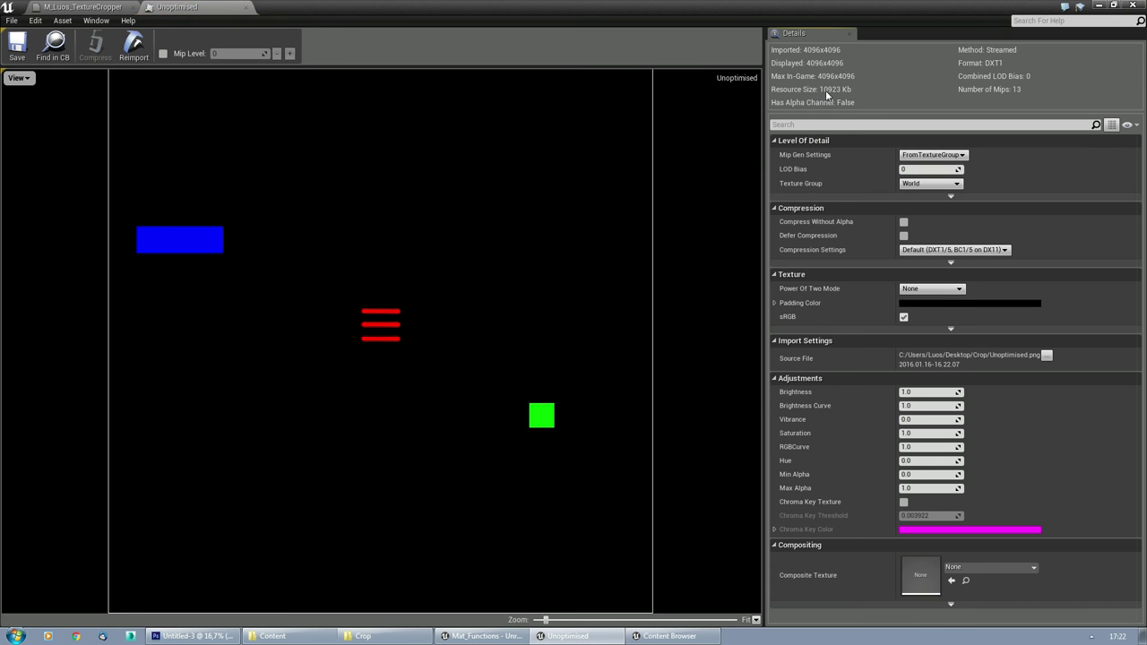
pyautogui.click(247, 7)
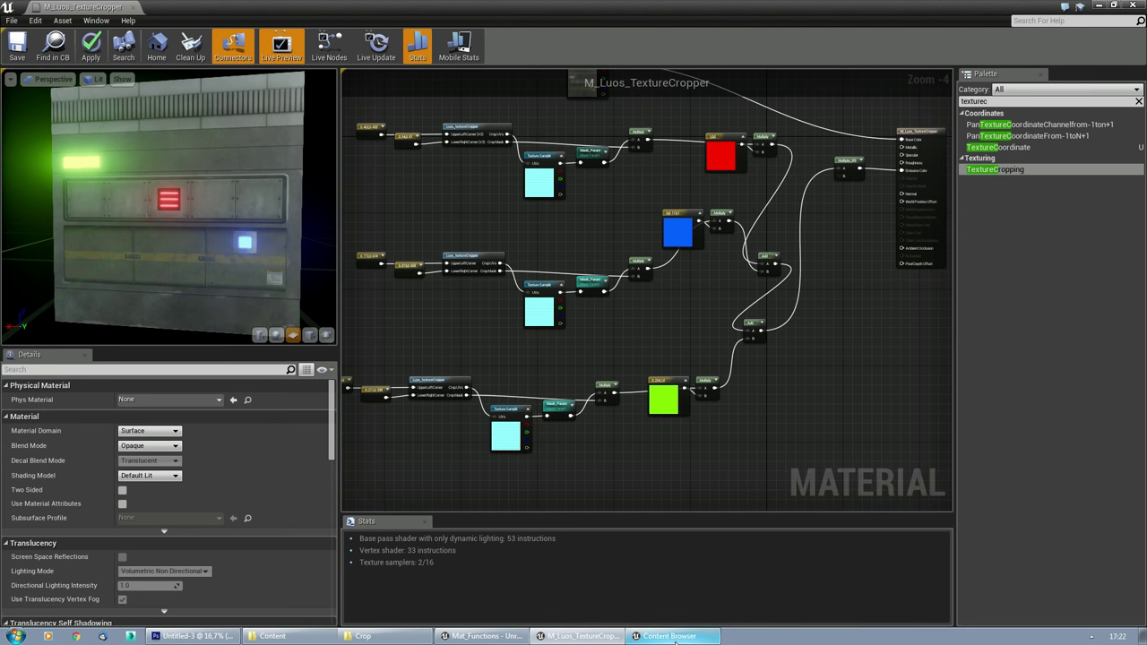
pyautogui.click(665, 636)
pyautogui.doubleClick(526, 260)
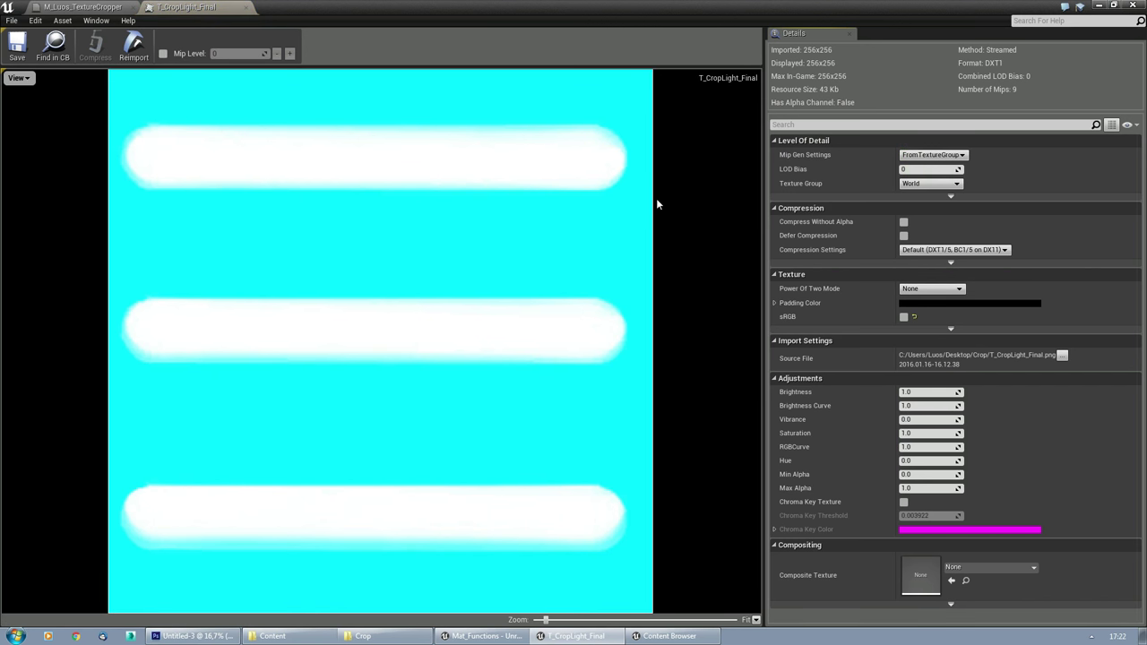